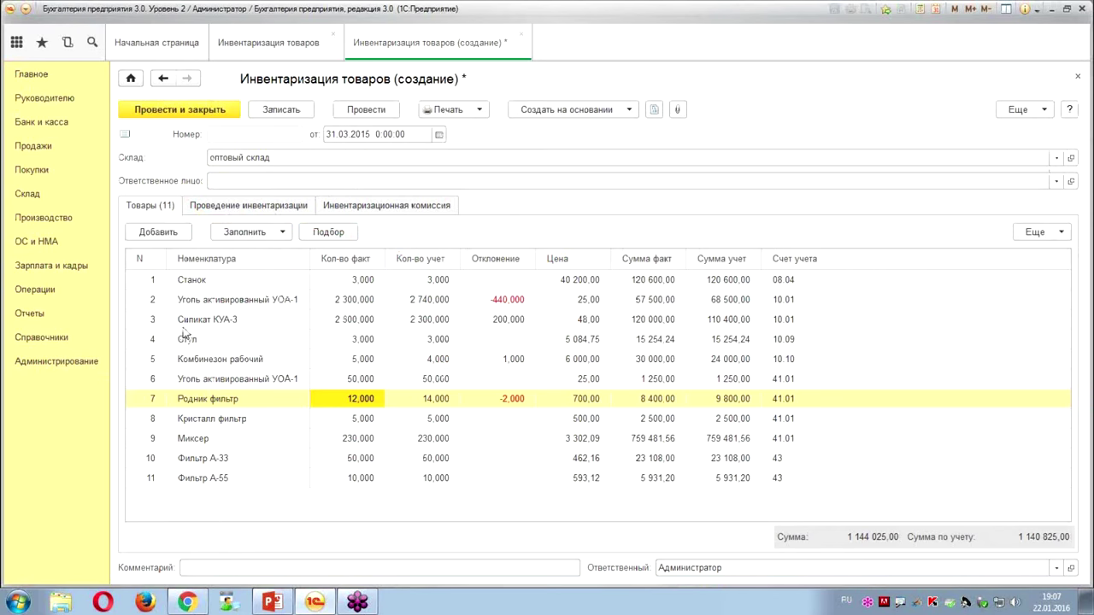
- Set the inventory conduct period from 31.03.2015 to 10.04.2015
{"action": "left_click", "coordinate": [240, 210]}
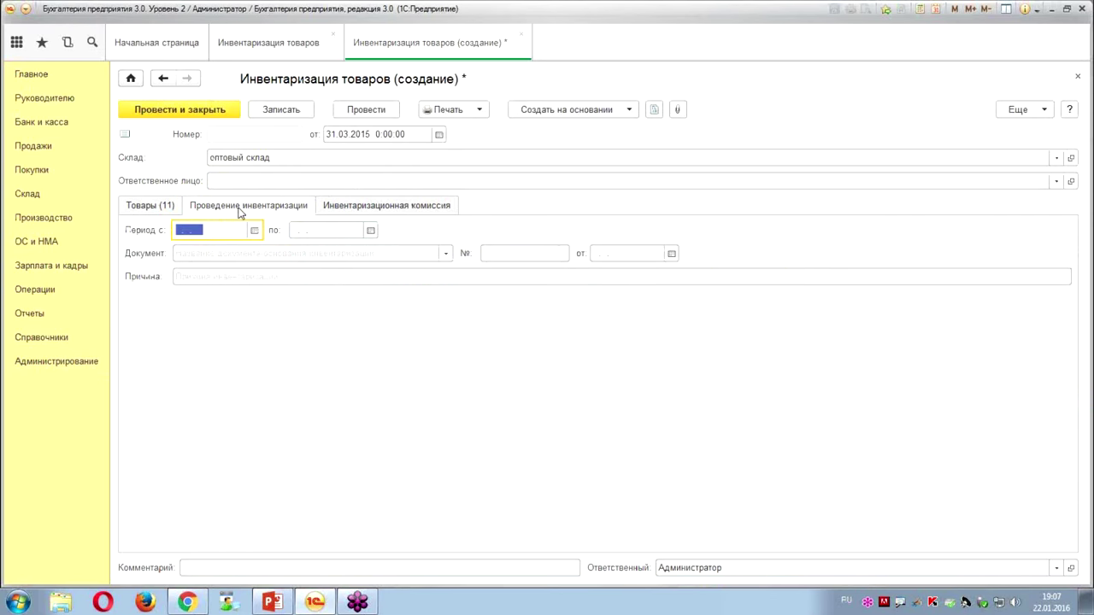
{"action": "type", "text": "31.03.2015"}
{"action": "left_click", "coordinate": [294, 232]}
{"action": "type", "text": "10.04.2015"}
{"action": "key", "text": "Tab"}
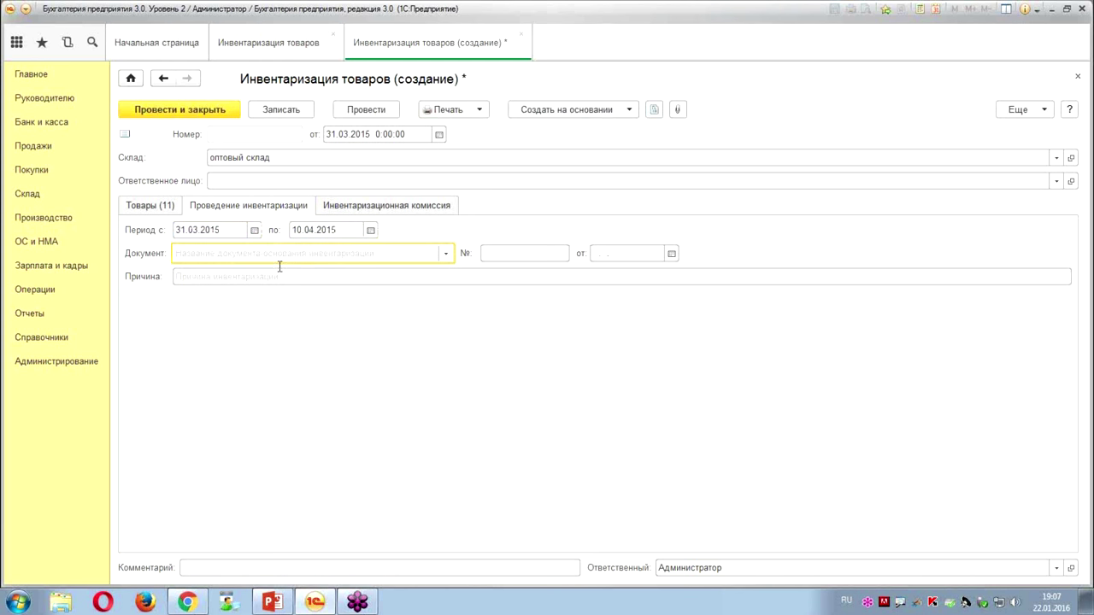
{"action": "mouse_move", "coordinate": [156, 228]}
{"action": "left_mouse_down"}
{"action": "mouse_move", "coordinate": [384, 249]}
{"action": "mouse_move", "coordinate": [419, 243]}
{"action": "left_mouse_up"}
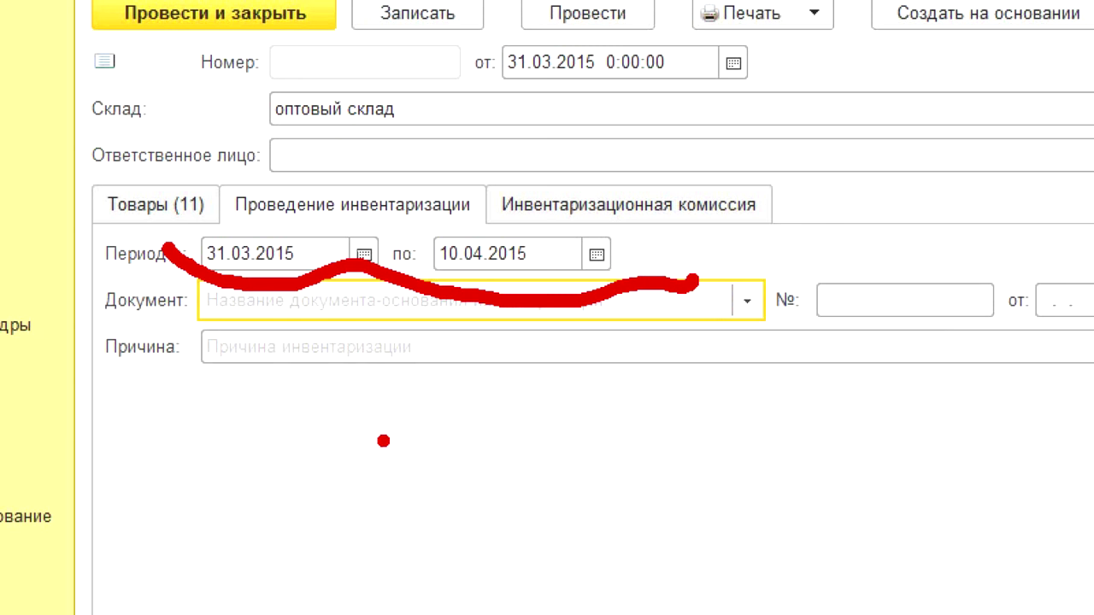
{"action": "key", "text": "Escape"}
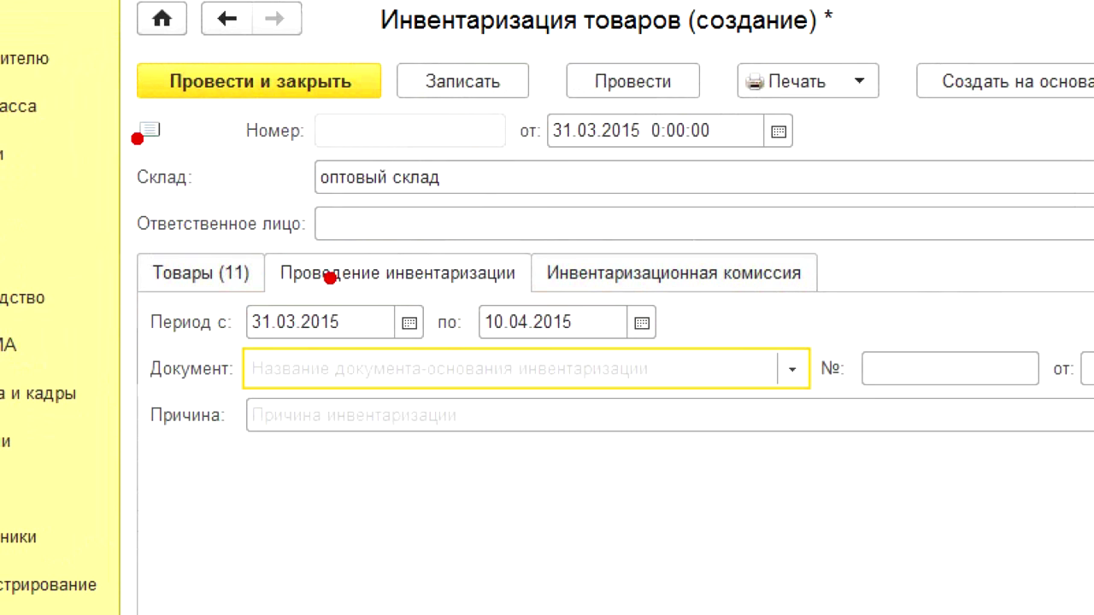
{"action": "mouse_move", "coordinate": [238, 283]}
{"action": "left_mouse_down"}
{"action": "mouse_move", "coordinate": [584, 343]}
{"action": "mouse_move", "coordinate": [744, 345]}
{"action": "left_mouse_up"}
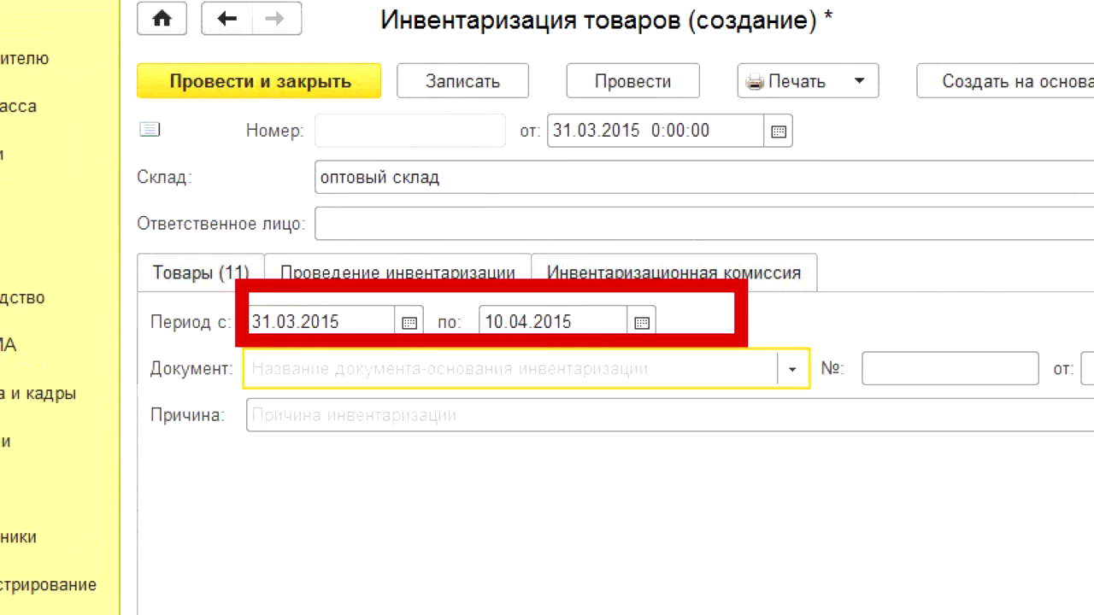
{"action": "left_click_drag", "start_coordinate": [419, 224], "coordinate": [495, 243]}
{"action": "mouse_move", "coordinate": [538, 185]}
{"action": "left_mouse_down"}
{"action": "mouse_move", "coordinate": [522, 238]}
{"action": "mouse_move", "coordinate": [540, 171]}
{"action": "left_mouse_up"}
{"action": "mouse_move", "coordinate": [684, 206]}
{"action": "left_mouse_down"}
{"action": "mouse_move", "coordinate": [688, 298]}
{"action": "mouse_move", "coordinate": [744, 261]}
{"action": "left_mouse_up"}
{"action": "left_click_drag", "start_coordinate": [778, 201], "coordinate": [807, 256]}
{"action": "left_click", "coordinate": [825, 254]}
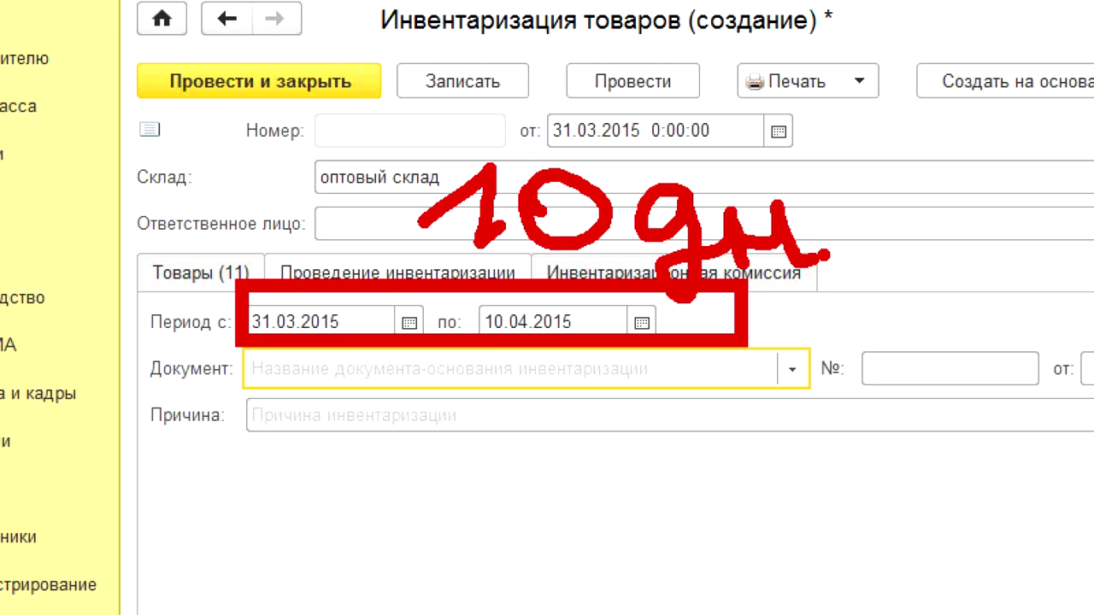
{"action": "left_click_drag", "start_coordinate": [435, 237], "coordinate": [534, 239]}
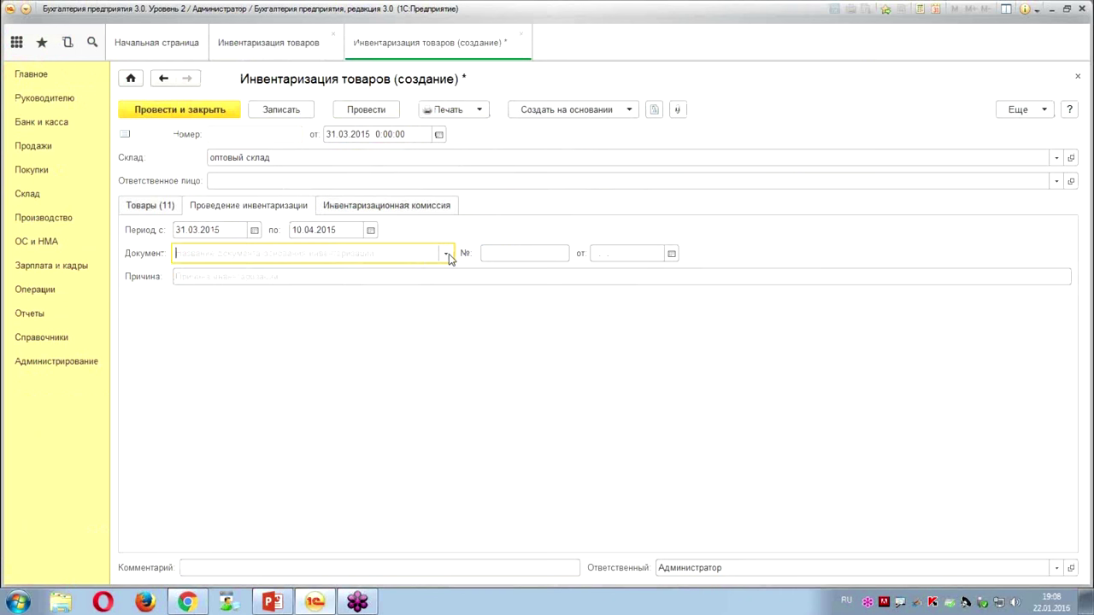
{"action": "left_click", "coordinate": [447, 254]}
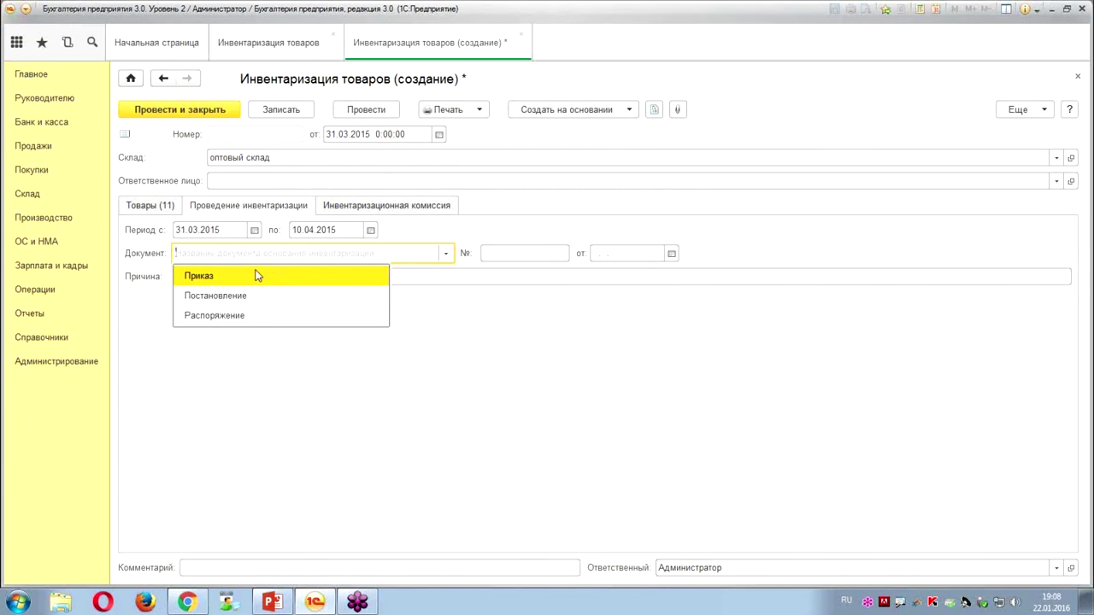
{"action": "left_click_drag", "start_coordinate": [239, 259], "coordinate": [256, 255]}
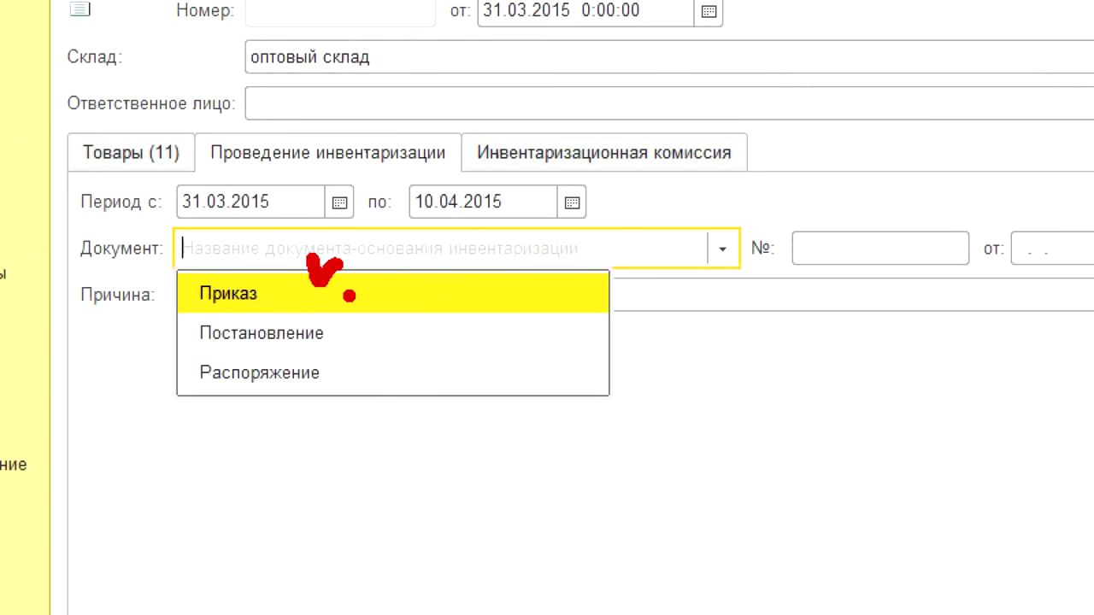
{"action": "left_click_drag", "start_coordinate": [347, 299], "coordinate": [391, 300]}
{"action": "left_click_drag", "start_coordinate": [373, 357], "coordinate": [469, 349]}
{"action": "mouse_move", "coordinate": [791, 216]}
{"action": "left_mouse_down"}
{"action": "mouse_move", "coordinate": [769, 274]}
{"action": "mouse_move", "coordinate": [756, 190]}
{"action": "left_mouse_up"}
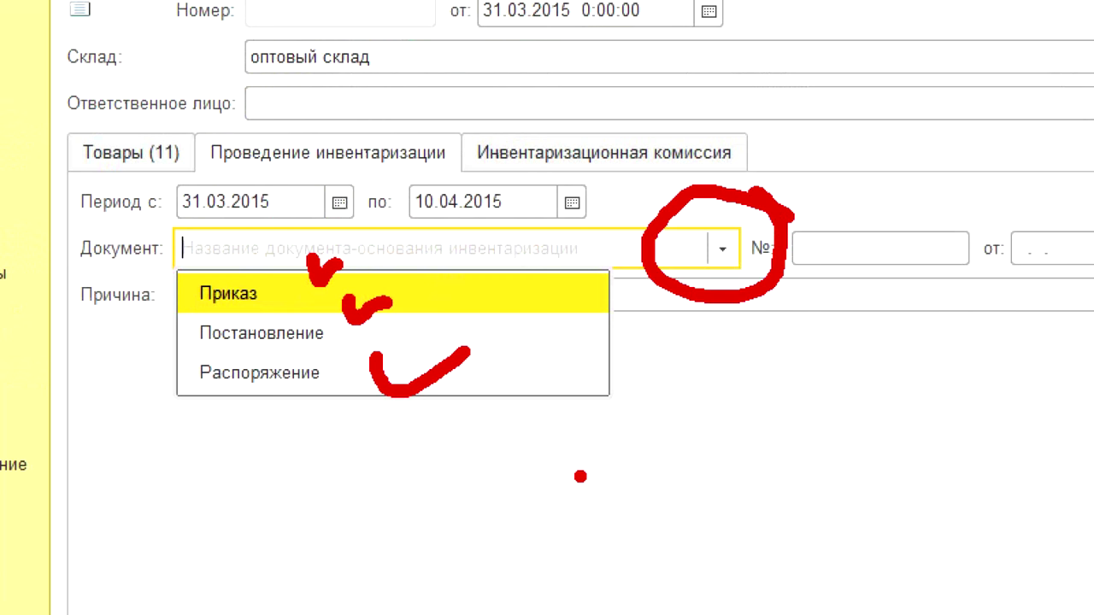
{"action": "key", "text": "Escape"}
- Specify the basis document of the inventory as Приказ number 25 dated 28.03.2015
{"action": "left_click", "coordinate": [722, 249]}
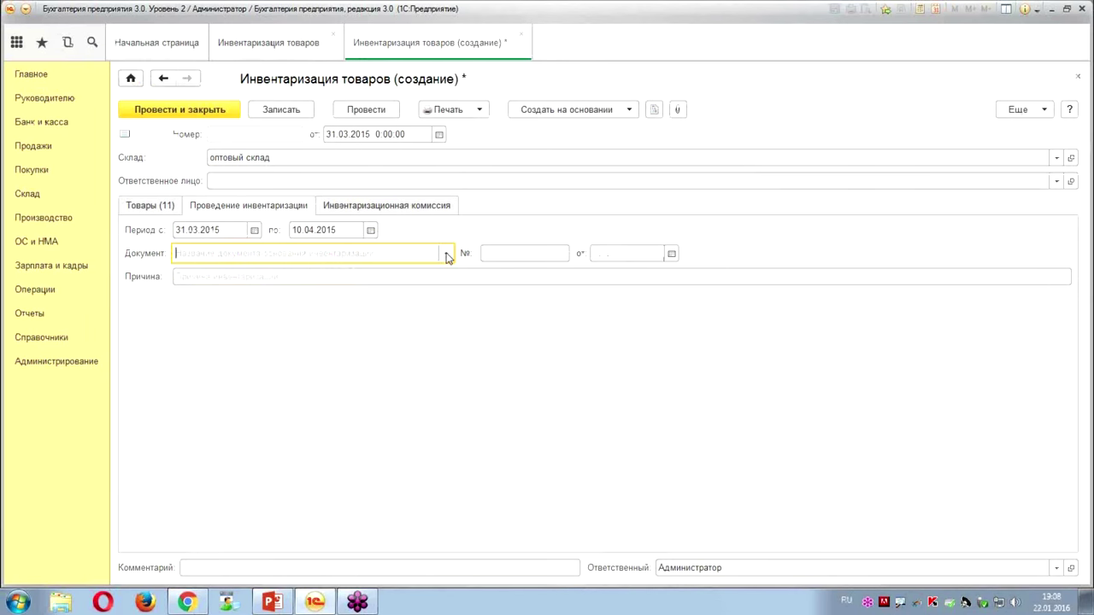
{"action": "key", "text": "Down"}
{"action": "key", "text": "Return"}
{"action": "left_click", "coordinate": [555, 253]}
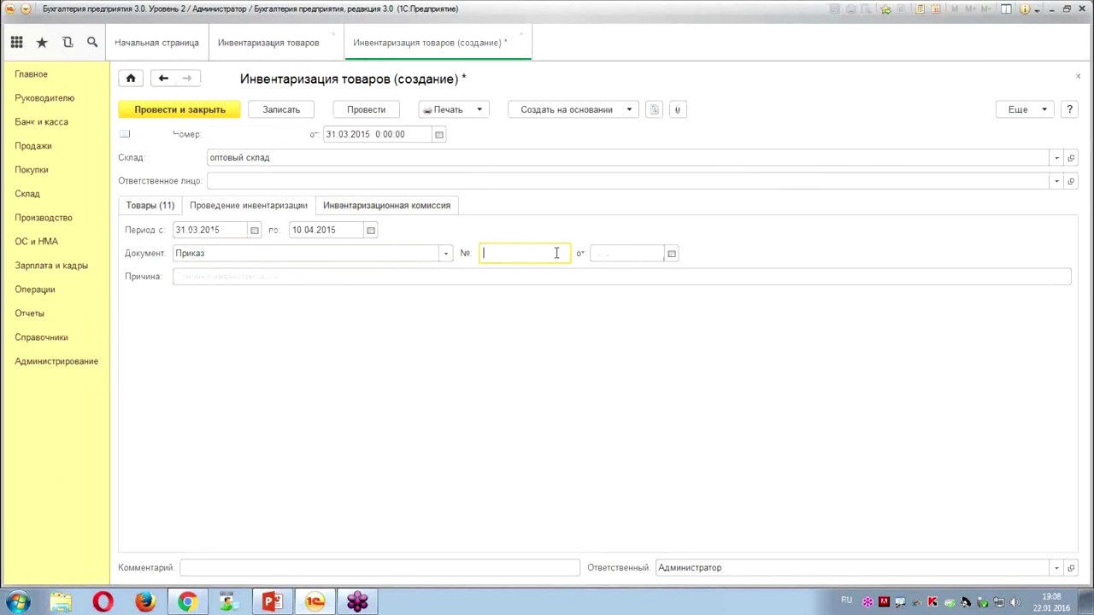
{"action": "type", "text": "25"}
{"action": "left_click", "coordinate": [593, 254]}
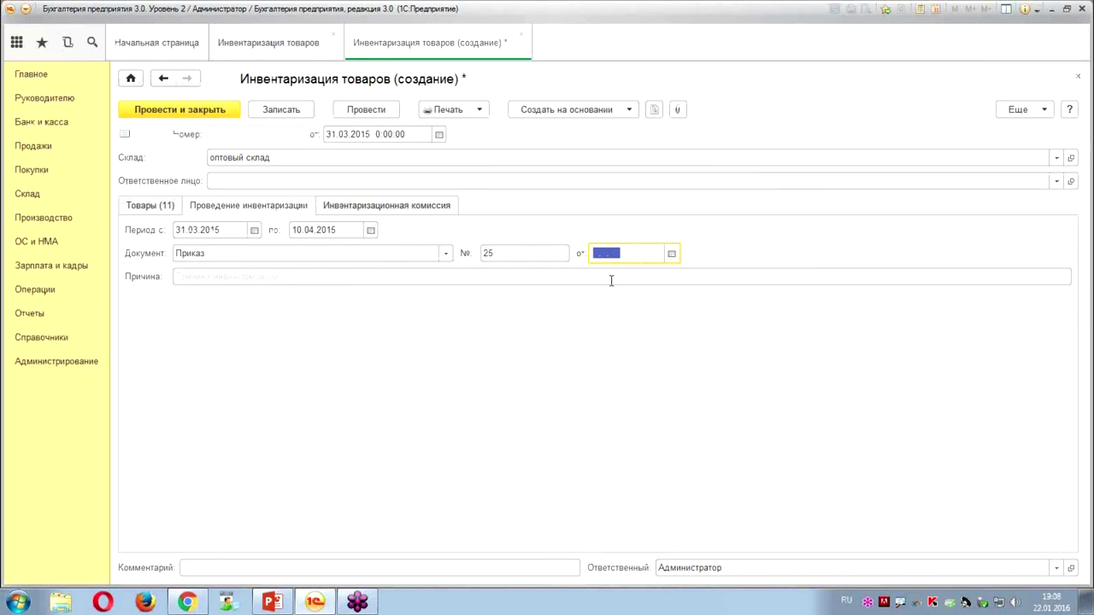
{"action": "type", "text": "280315"}
{"action": "left_click", "coordinate": [590, 281]}
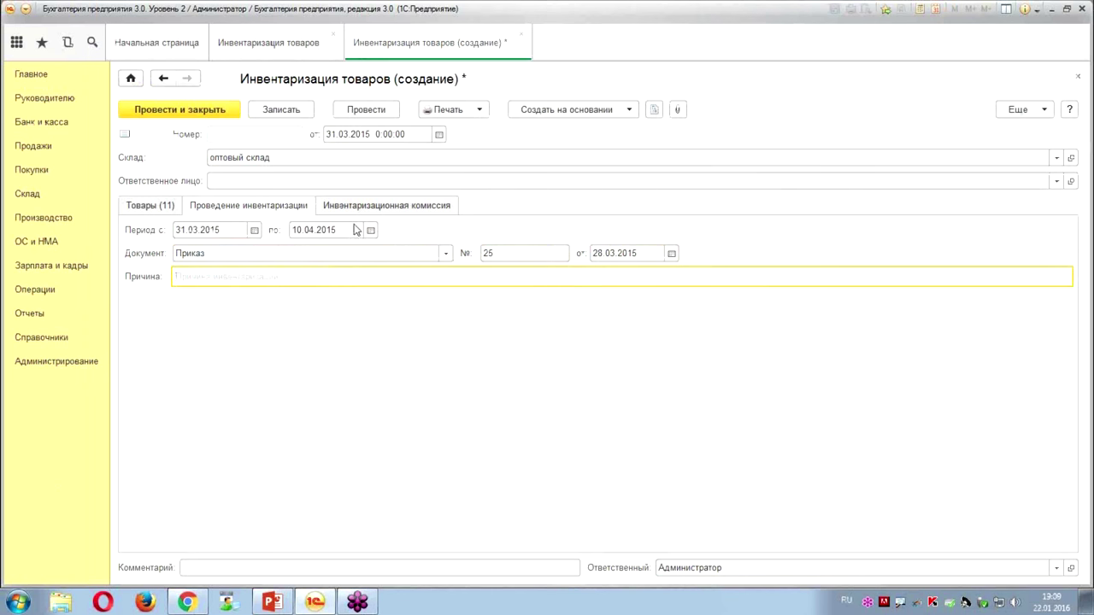
{"action": "mouse_move", "coordinate": [1090, 260]}
{"action": "left_mouse_down"}
{"action": "mouse_move", "coordinate": [183, 167]}
{"action": "mouse_move", "coordinate": [1, 228]}
{"action": "mouse_move", "coordinate": [462, 343]}
{"action": "mouse_move", "coordinate": [1000, 248]}
{"action": "mouse_move", "coordinate": [998, 205]}
{"action": "left_mouse_up"}
{"action": "mouse_move", "coordinate": [496, 564]}
{"action": "left_mouse_down"}
{"action": "mouse_move", "coordinate": [342, 376]}
{"action": "mouse_move", "coordinate": [425, 397]}
{"action": "left_mouse_up"}
{"action": "left_click_drag", "start_coordinate": [554, 436], "coordinate": [608, 521]}
{"action": "left_click_drag", "start_coordinate": [581, 421], "coordinate": [637, 422]}
{"action": "left_click_drag", "start_coordinate": [682, 518], "coordinate": [750, 419]}
{"action": "mouse_move", "coordinate": [699, 436]}
{"action": "left_mouse_down"}
{"action": "mouse_move", "coordinate": [750, 419]}
{"action": "mouse_move", "coordinate": [750, 457]}
{"action": "left_mouse_up"}
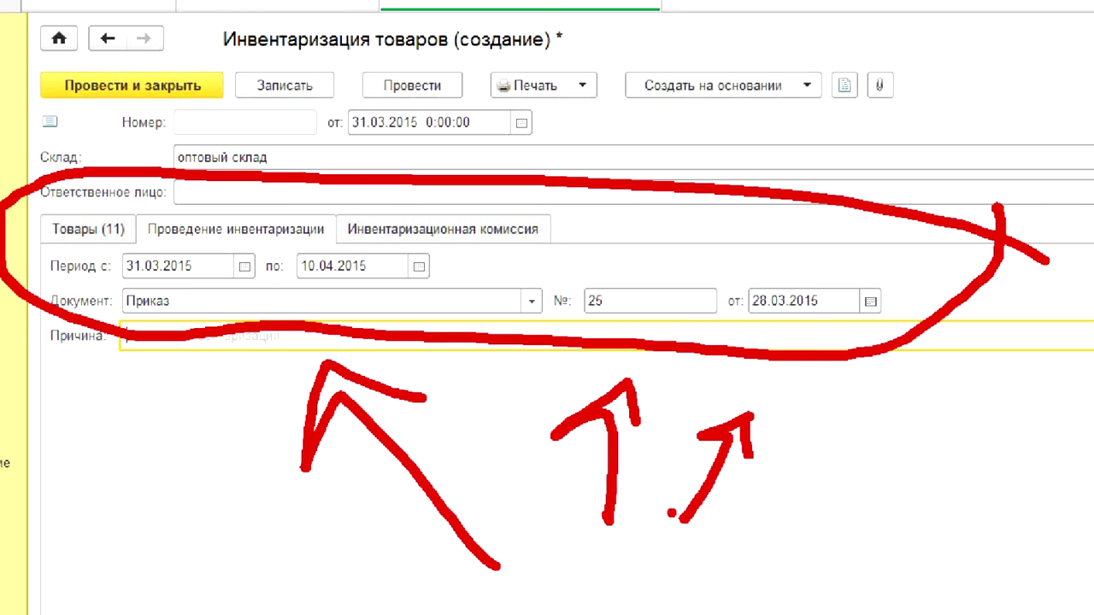
- Enter "Плановая" as the reason for the inventory
{"action": "type", "text": "Плановая"}
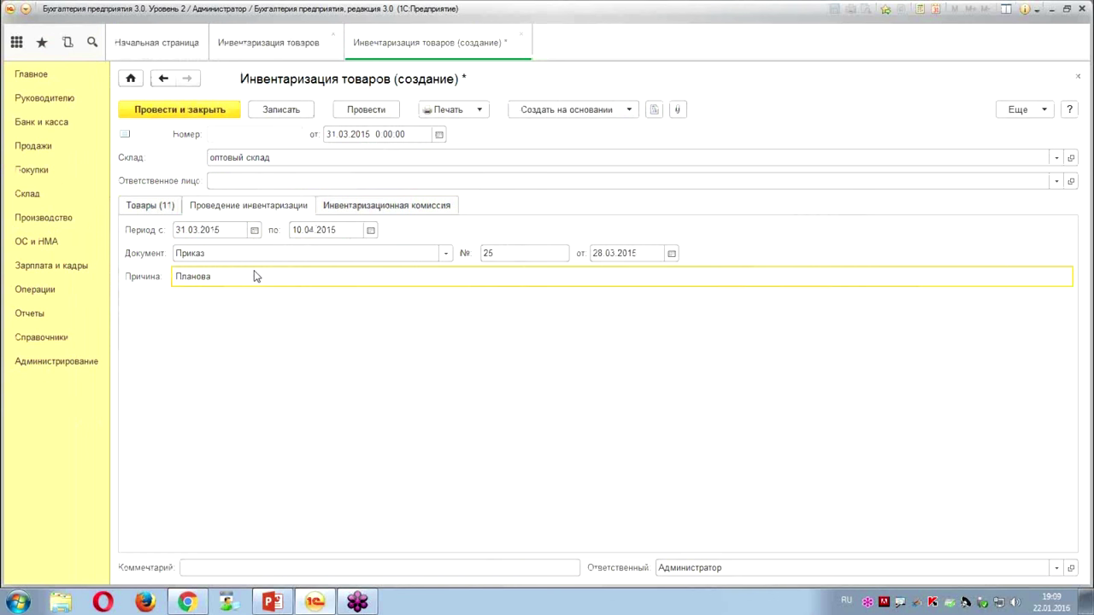
{"action": "left_click_drag", "start_coordinate": [157, 288], "coordinate": [312, 301]}
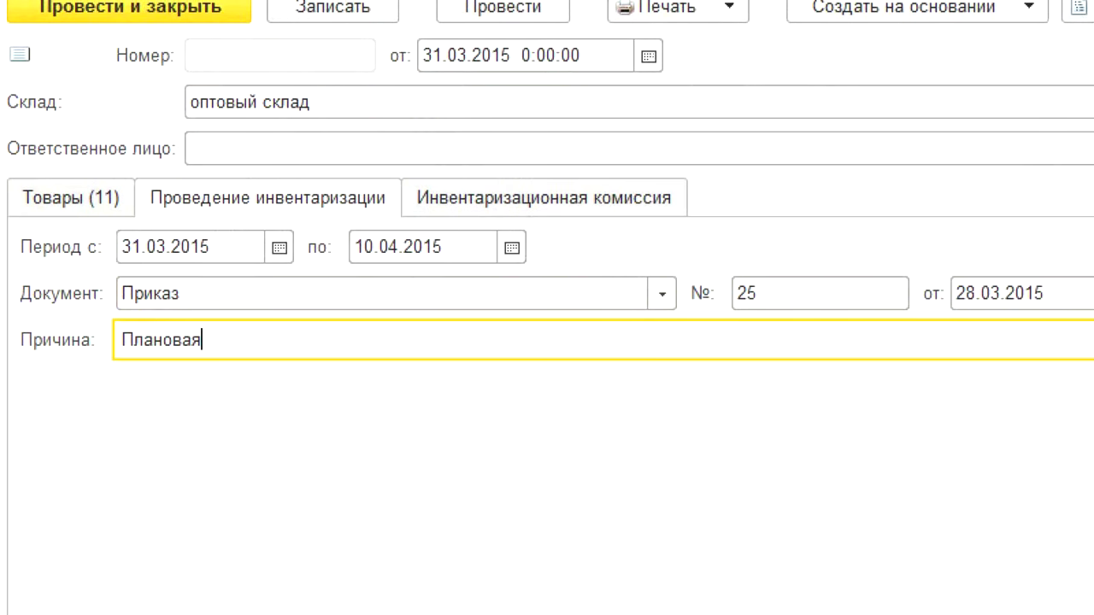
{"action": "left_click_drag", "start_coordinate": [393, 389], "coordinate": [575, 406]}
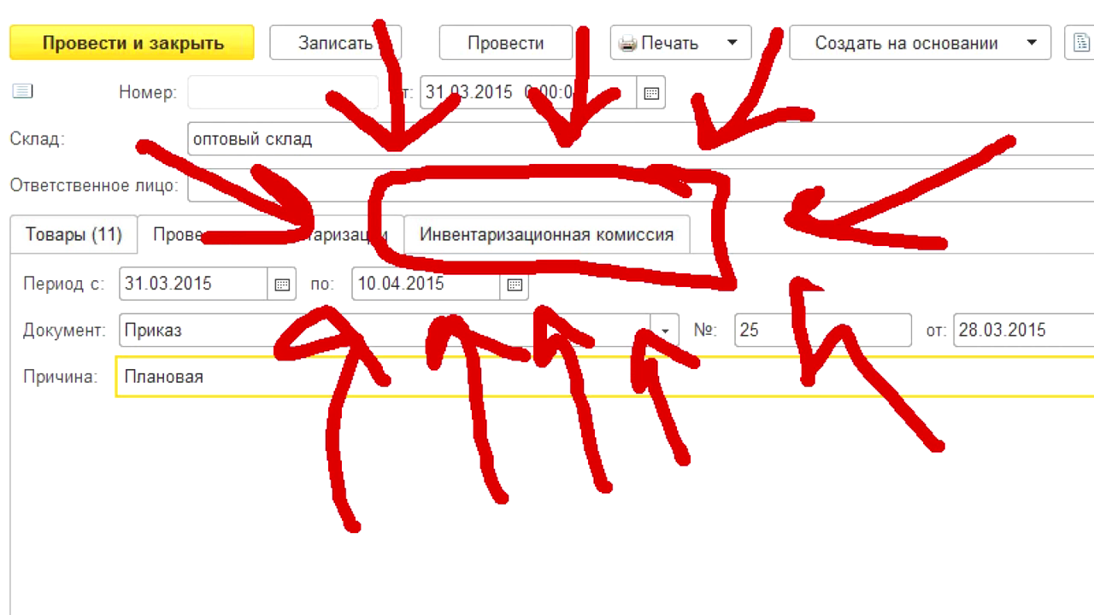
- Open the list of inventory commission members in the document
{"action": "left_click", "coordinate": [373, 206]}
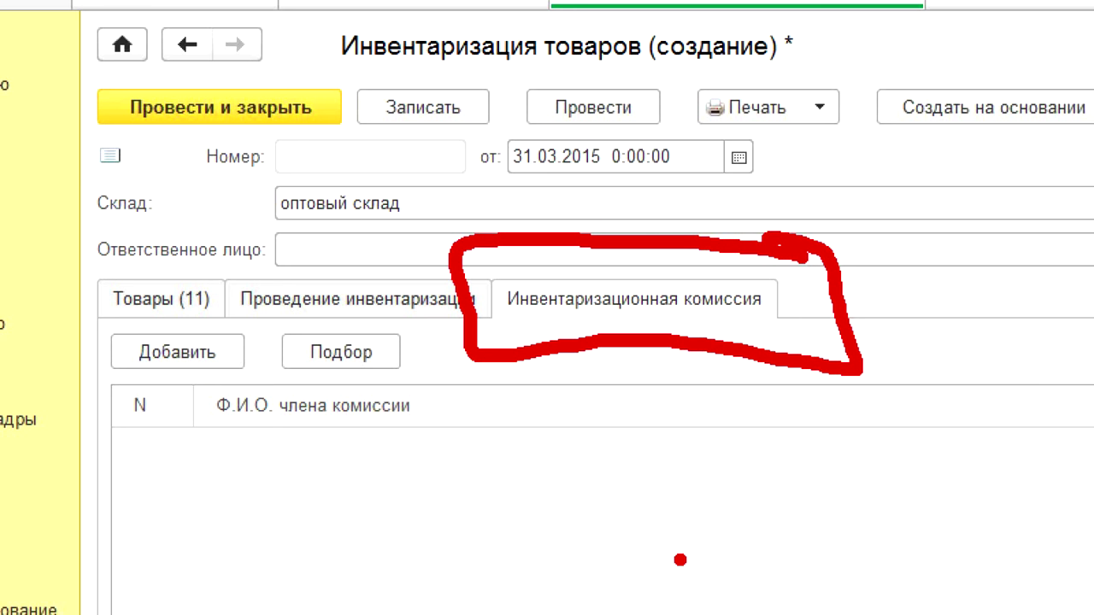
{"action": "left_click_drag", "start_coordinate": [349, 468], "coordinate": [357, 494]}
{"action": "left_click_drag", "start_coordinate": [376, 588], "coordinate": [334, 404]}
{"action": "mouse_move", "coordinate": [303, 463]}
{"action": "left_mouse_down"}
{"action": "mouse_move", "coordinate": [334, 402]}
{"action": "mouse_move", "coordinate": [394, 456]}
{"action": "left_mouse_up"}
{"action": "left_click_drag", "start_coordinate": [459, 418], "coordinate": [517, 538]}
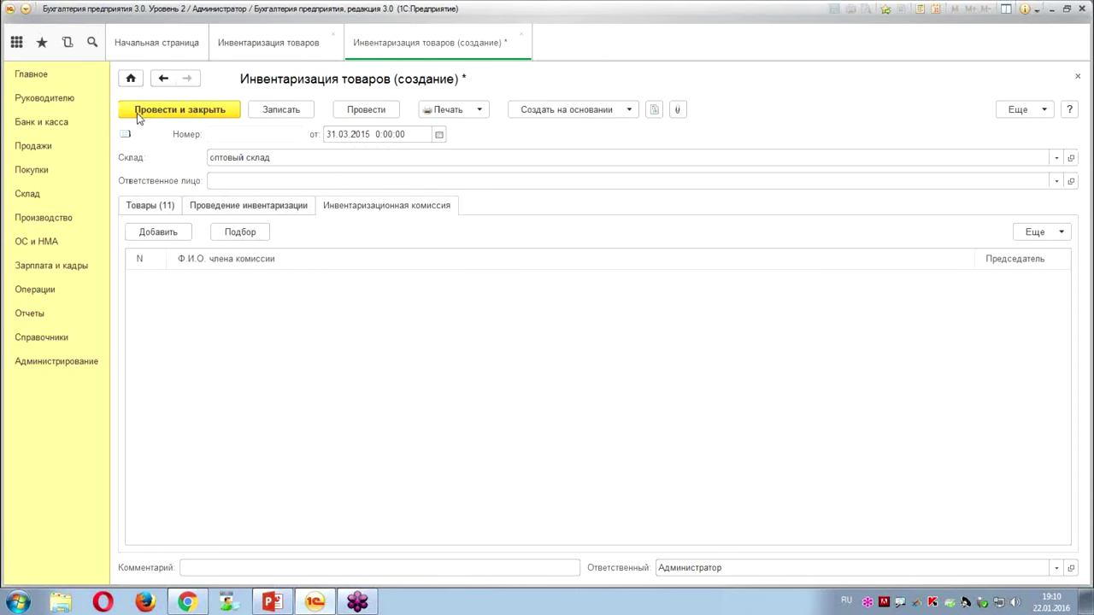
- Pick the commission members for the inventory from the directory of individuals
{"action": "left_click", "coordinate": [240, 232]}
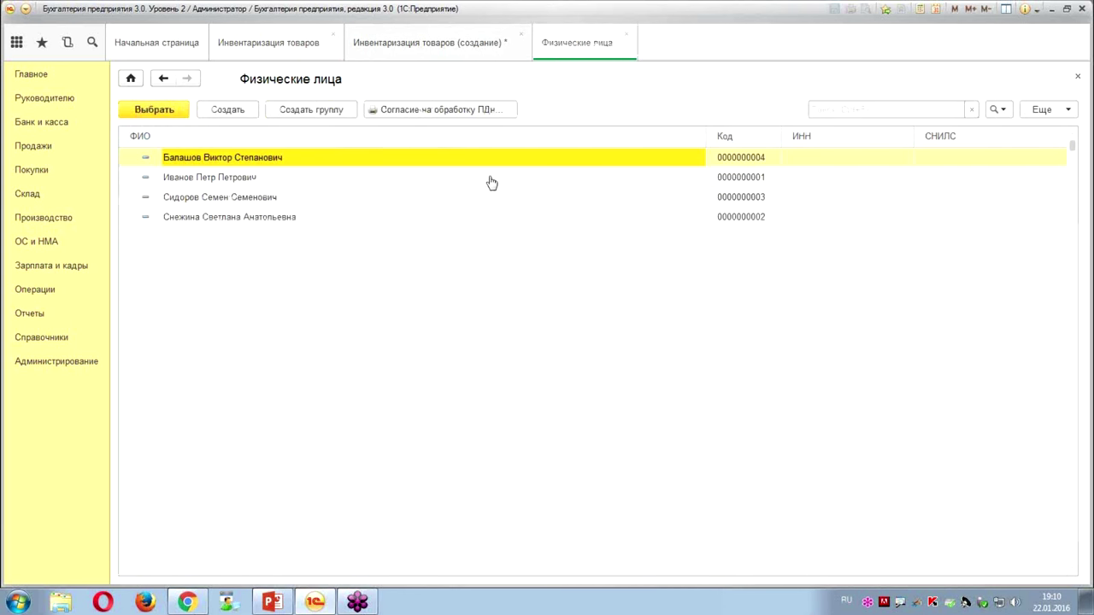
{"action": "left_click", "coordinate": [451, 40]}
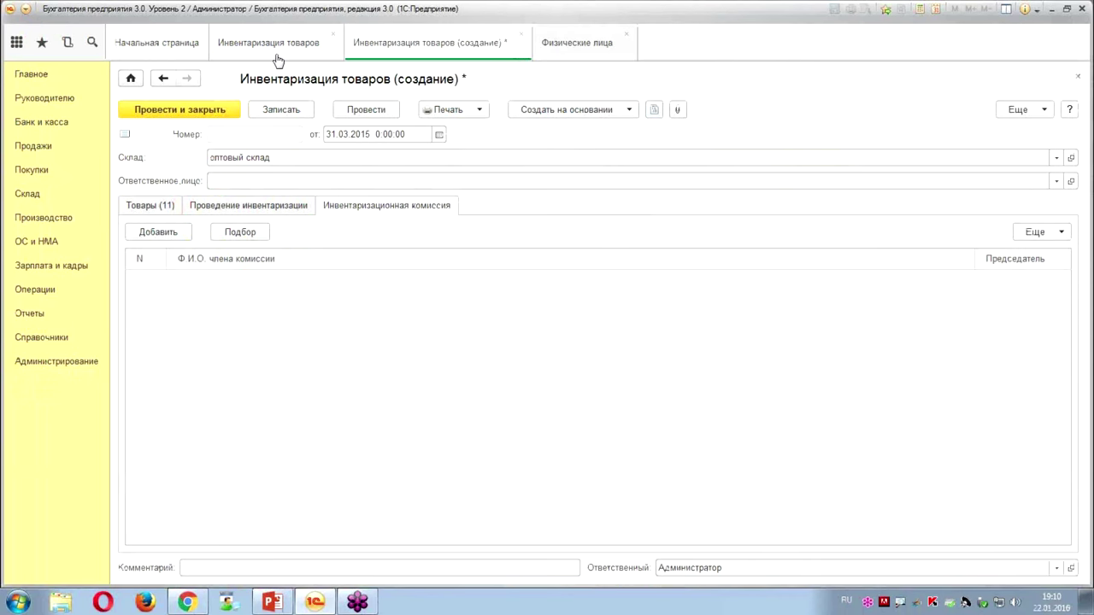
{"action": "left_click", "coordinate": [573, 41]}
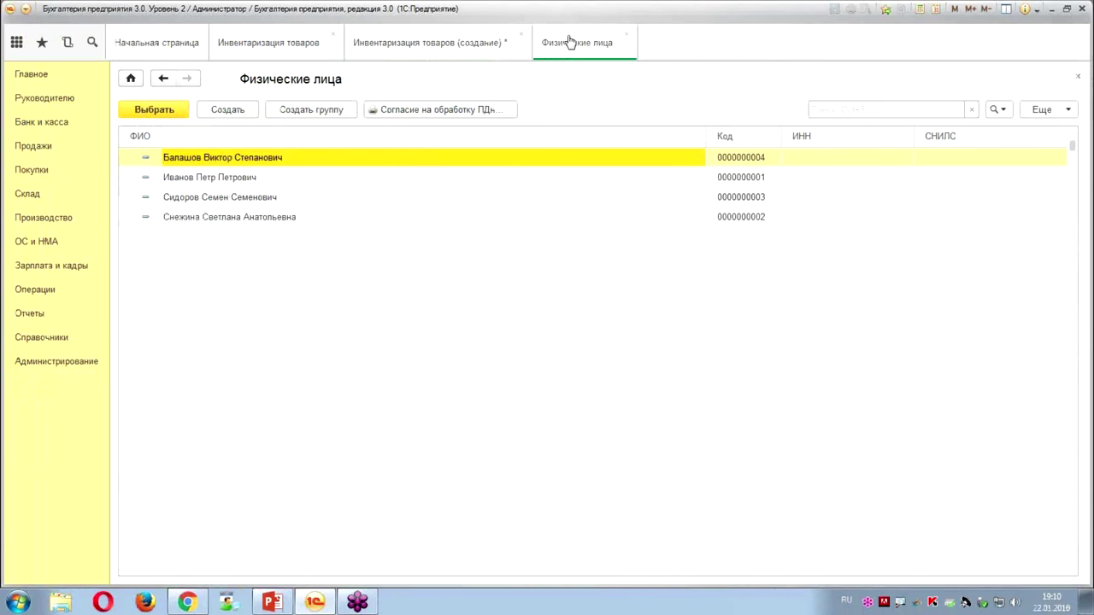
{"action": "left_click", "coordinate": [227, 180]}
{"action": "left_click", "coordinate": [216, 198]}
{"action": "left_click", "coordinate": [211, 220]}
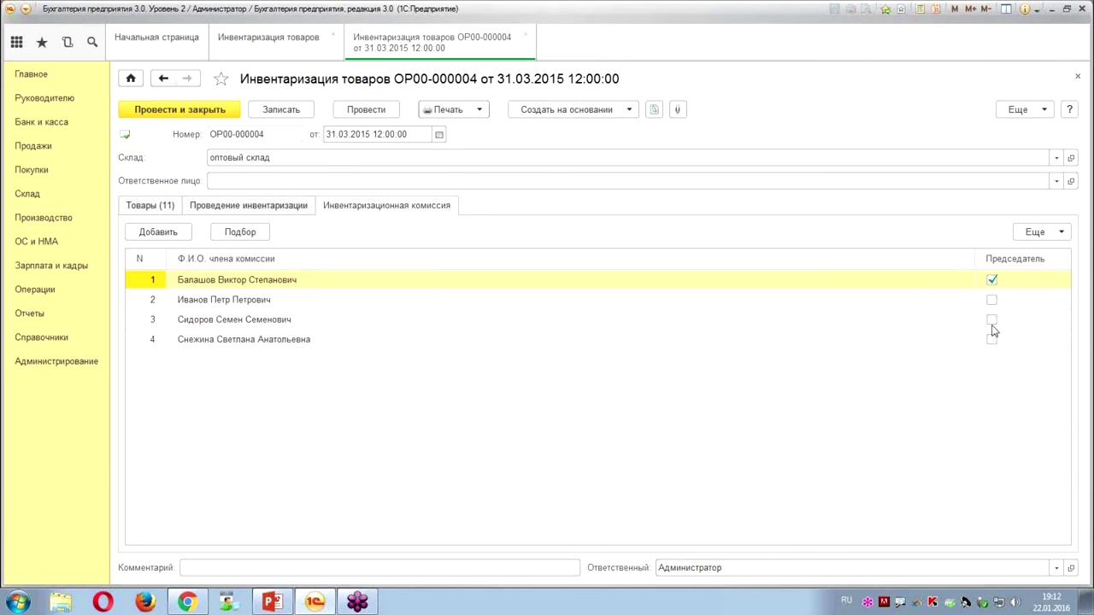
{"action": "mouse_move", "coordinate": [1051, 248]}
{"action": "left_mouse_down"}
{"action": "mouse_move", "coordinate": [959, 240]}
{"action": "mouse_move", "coordinate": [971, 378]}
{"action": "left_mouse_up"}
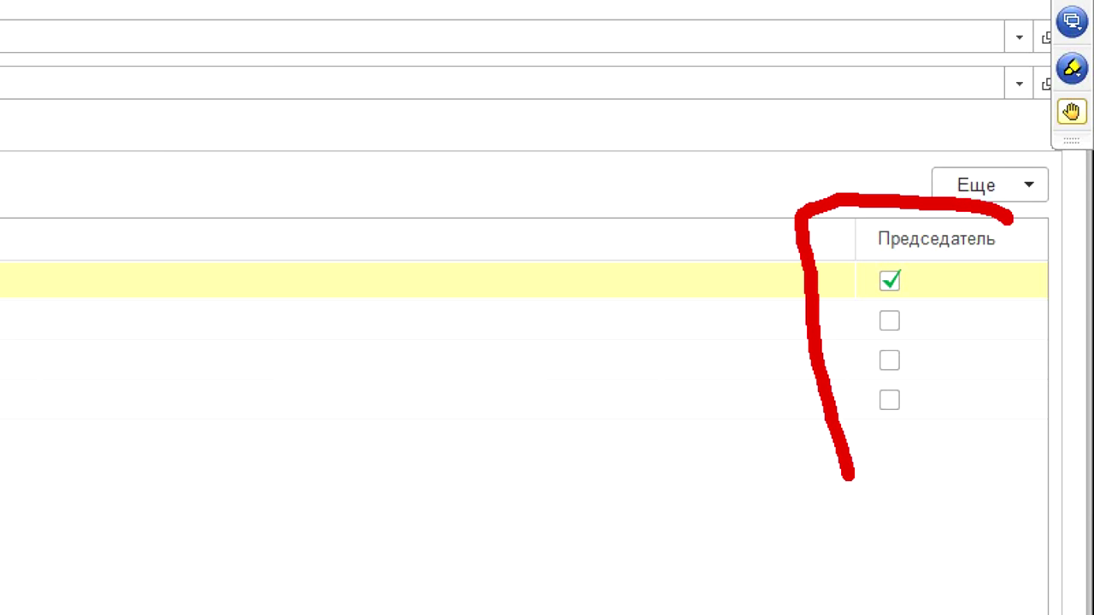
{"action": "left_click_drag", "start_coordinate": [848, 475], "coordinate": [1033, 214]}
{"action": "left_click_drag", "start_coordinate": [635, 265], "coordinate": [713, 255]}
{"action": "left_click_drag", "start_coordinate": [691, 368], "coordinate": [769, 349]}
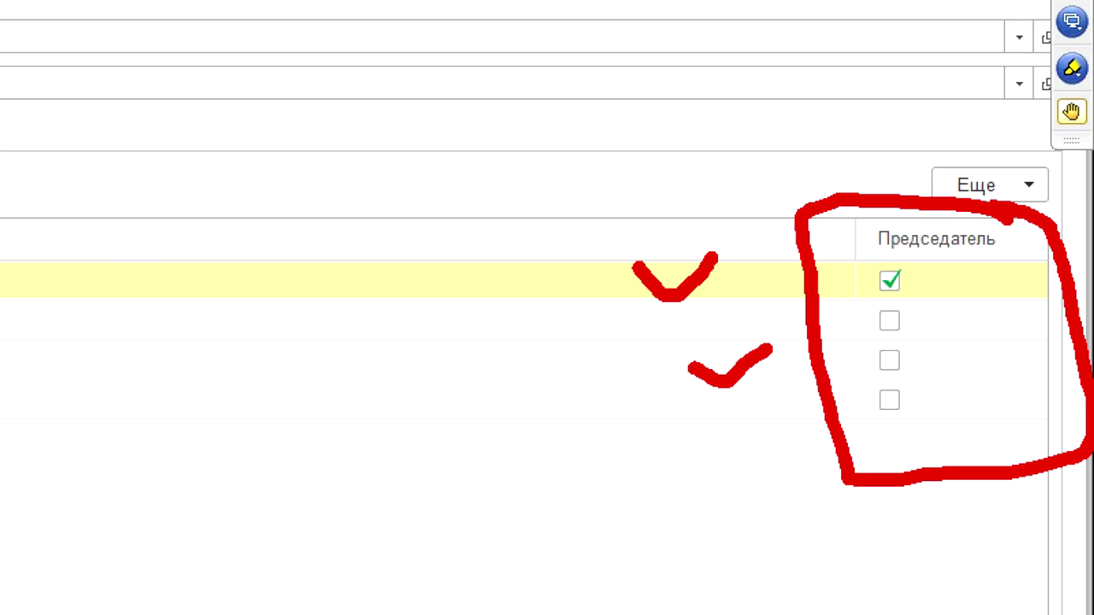
{"action": "left_click_drag", "start_coordinate": [735, 438], "coordinate": [800, 433]}
{"action": "left_click_drag", "start_coordinate": [765, 556], "coordinate": [890, 551]}
{"action": "left_click", "coordinate": [401, 612]}
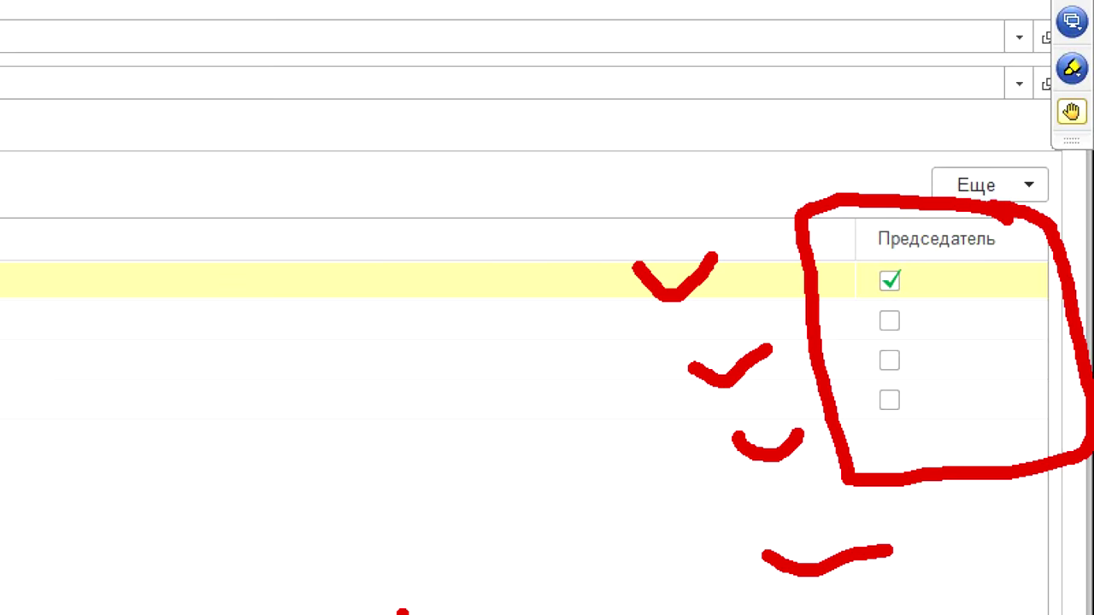
{"action": "key", "text": "Escape"}
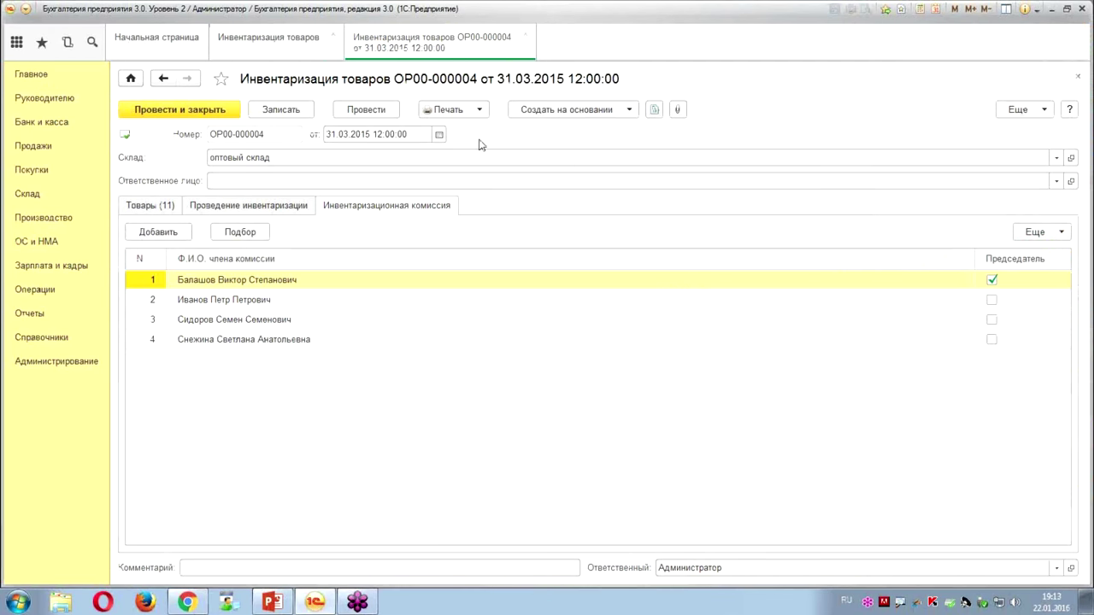
- Post the inventory document and open the choice of its printable forms
{"action": "left_click", "coordinate": [383, 113]}
{"action": "left_click", "coordinate": [446, 111]}
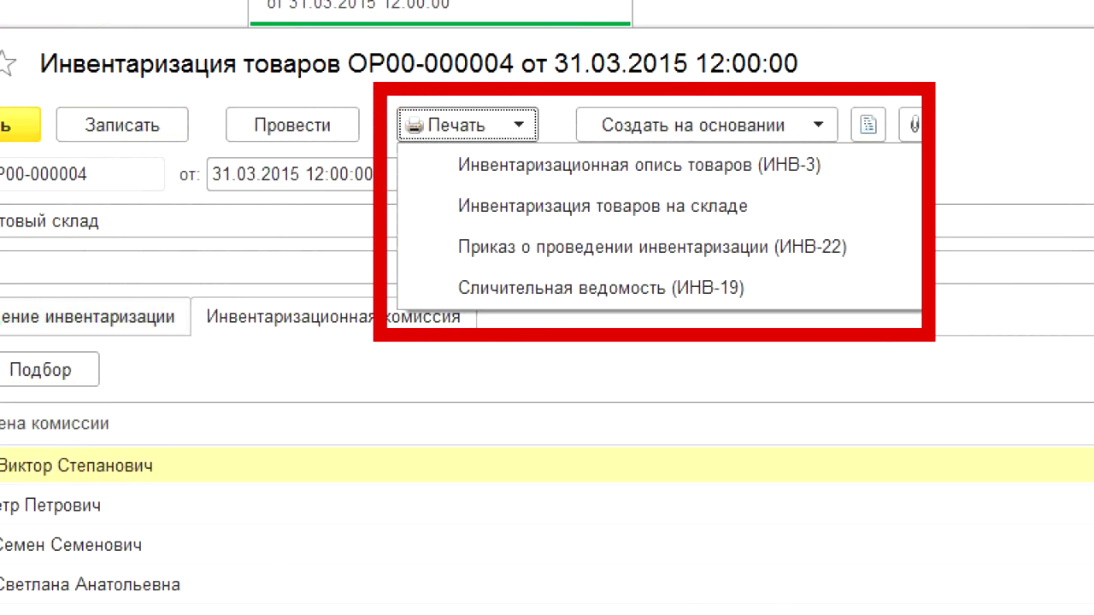
{"action": "left_click_drag", "start_coordinate": [403, 147], "coordinate": [538, 145]}
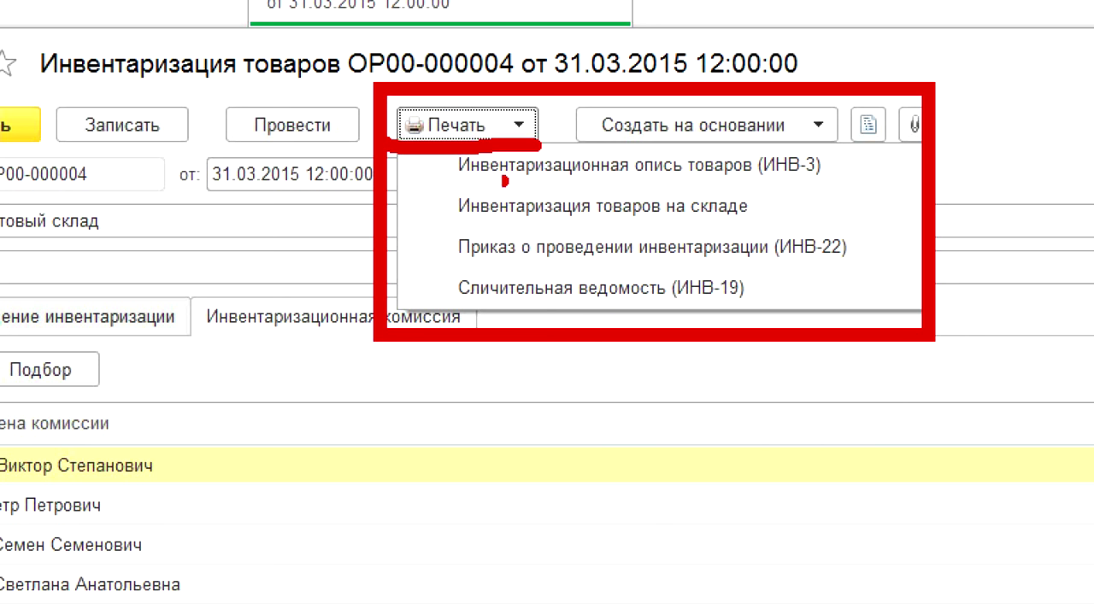
{"action": "mouse_move", "coordinate": [415, 173]}
{"action": "left_mouse_down"}
{"action": "mouse_move", "coordinate": [432, 163]}
{"action": "mouse_move", "coordinate": [446, 190]}
{"action": "left_mouse_up"}
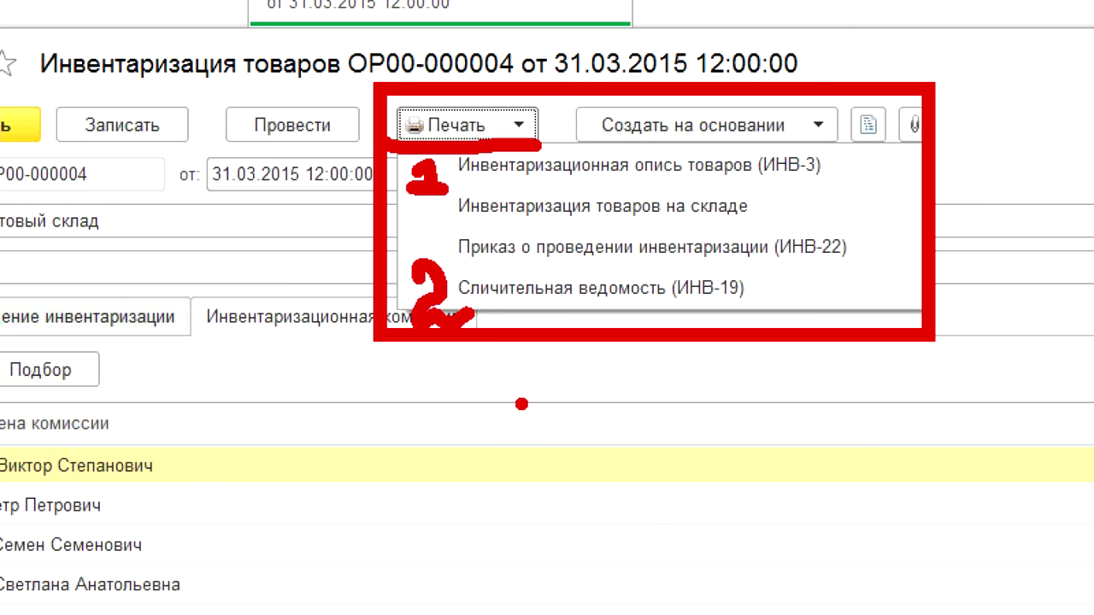
- Generate the Инвентаризационная опись товаров (ИНВ-3) print form and examine its goods table with actual and accounting quantities
{"action": "left_click", "coordinate": [466, 125]}
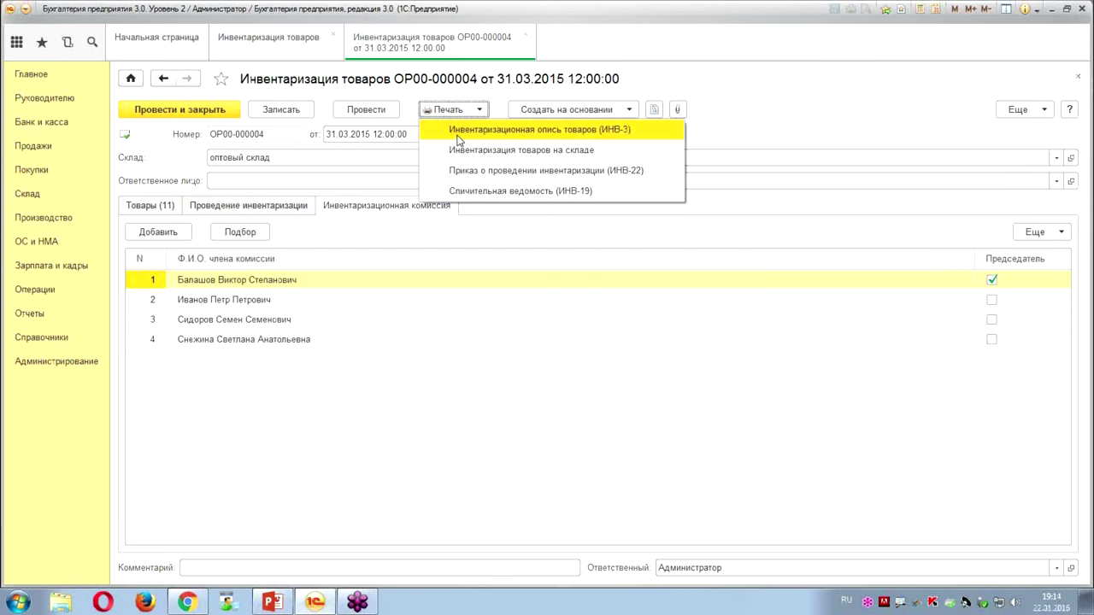
{"action": "left_click", "coordinate": [458, 130]}
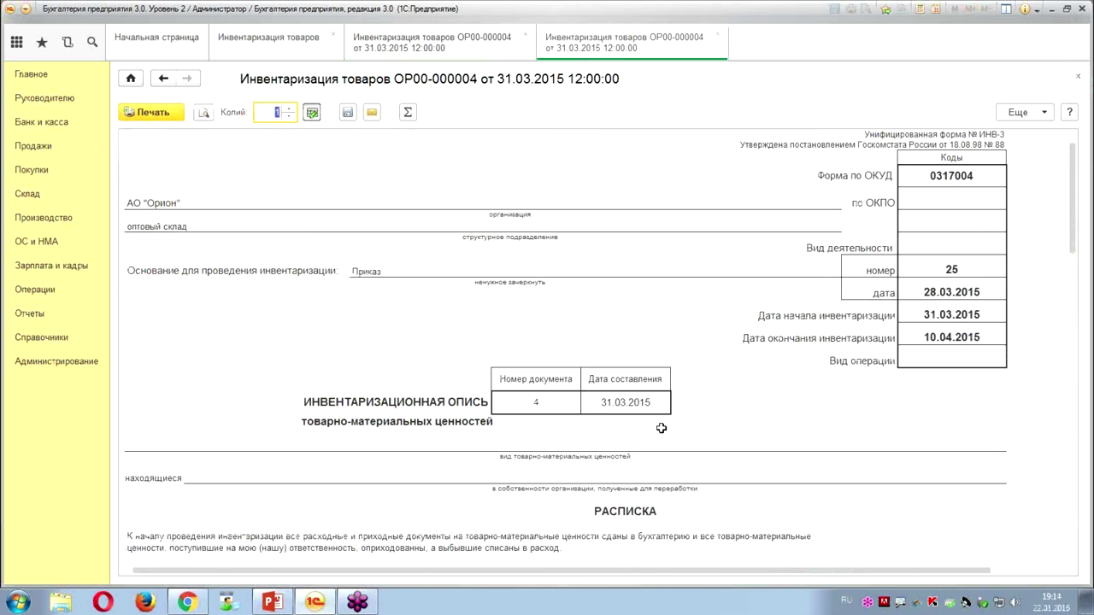
{"action": "left_click", "coordinate": [718, 401]}
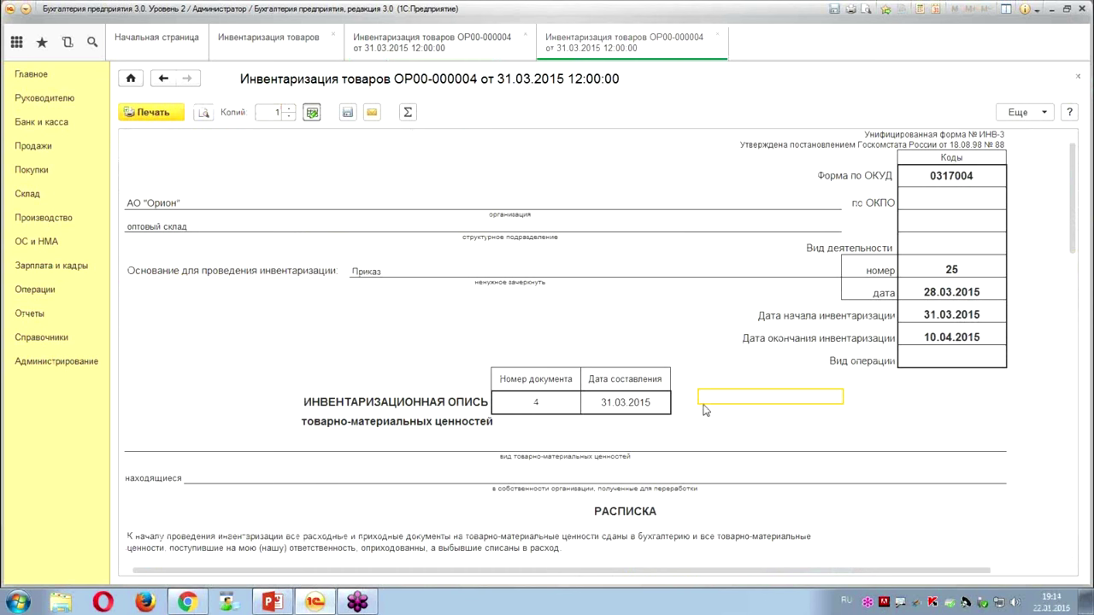
{"action": "scroll", "coordinate": [555, 402], "scroll_direction": "down", "scroll_amount": 10}
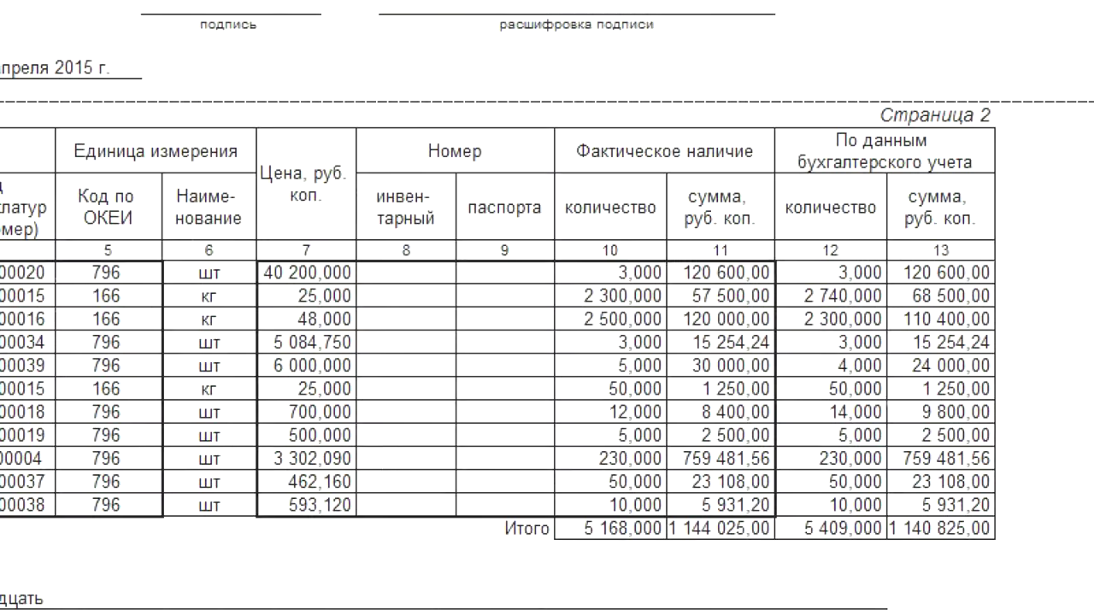
- Examine the goods table totals and the commission signature section of the ИНВ-3 inventory list
{"action": "mouse_move", "coordinate": [1084, 175]}
{"action": "left_mouse_down"}
{"action": "mouse_move", "coordinate": [1045, 108]}
{"action": "mouse_move", "coordinate": [512, 382]}
{"action": "mouse_move", "coordinate": [513, 608]}
{"action": "mouse_move", "coordinate": [1017, 92]}
{"action": "left_mouse_up"}
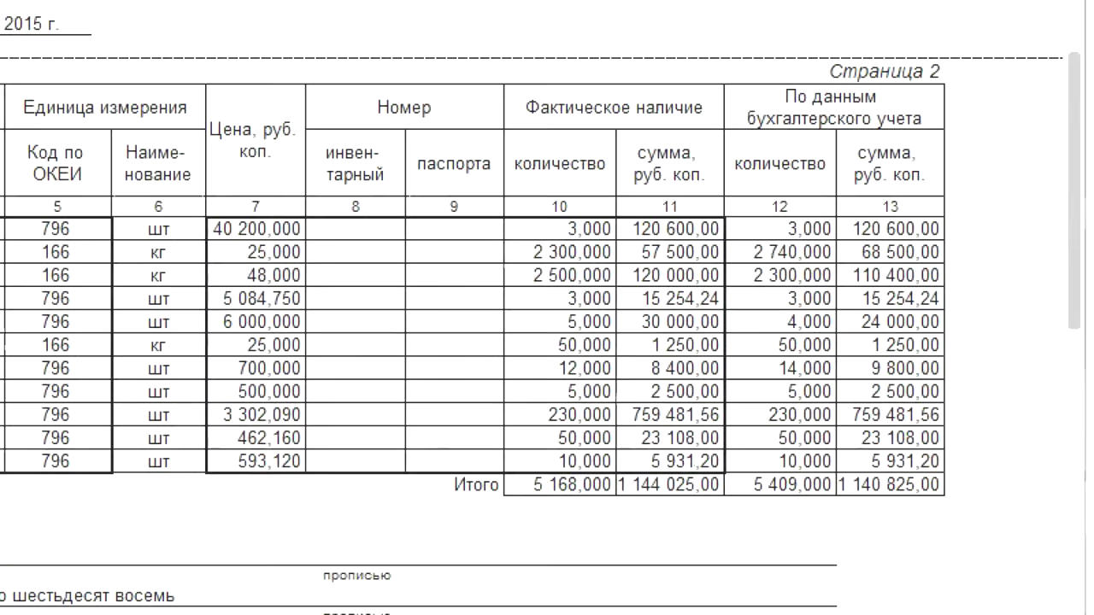
{"action": "mouse_move", "coordinate": [400, 502]}
{"action": "left_mouse_down"}
{"action": "mouse_move", "coordinate": [537, 558]}
{"action": "mouse_move", "coordinate": [580, 515]}
{"action": "left_mouse_up"}
{"action": "mouse_move", "coordinate": [727, 515]}
{"action": "left_mouse_down"}
{"action": "mouse_move", "coordinate": [779, 535]}
{"action": "mouse_move", "coordinate": [851, 511]}
{"action": "mouse_move", "coordinate": [970, 524]}
{"action": "left_mouse_up"}
{"action": "left_click_drag", "start_coordinate": [578, 518], "coordinate": [688, 504]}
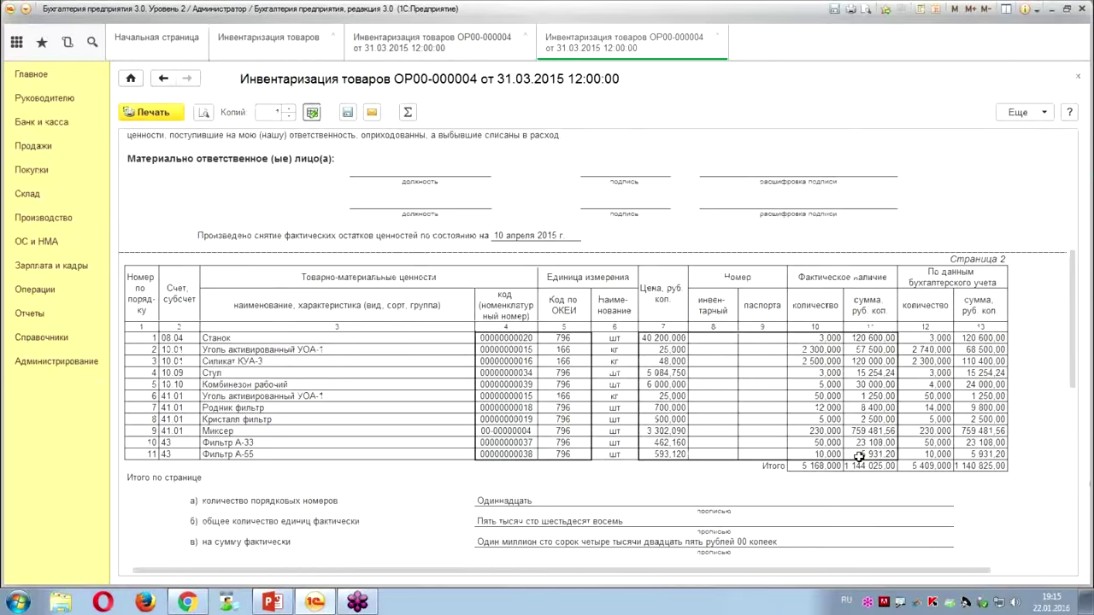
{"action": "scroll", "coordinate": [784, 461], "scroll_direction": "down", "scroll_amount": 3}
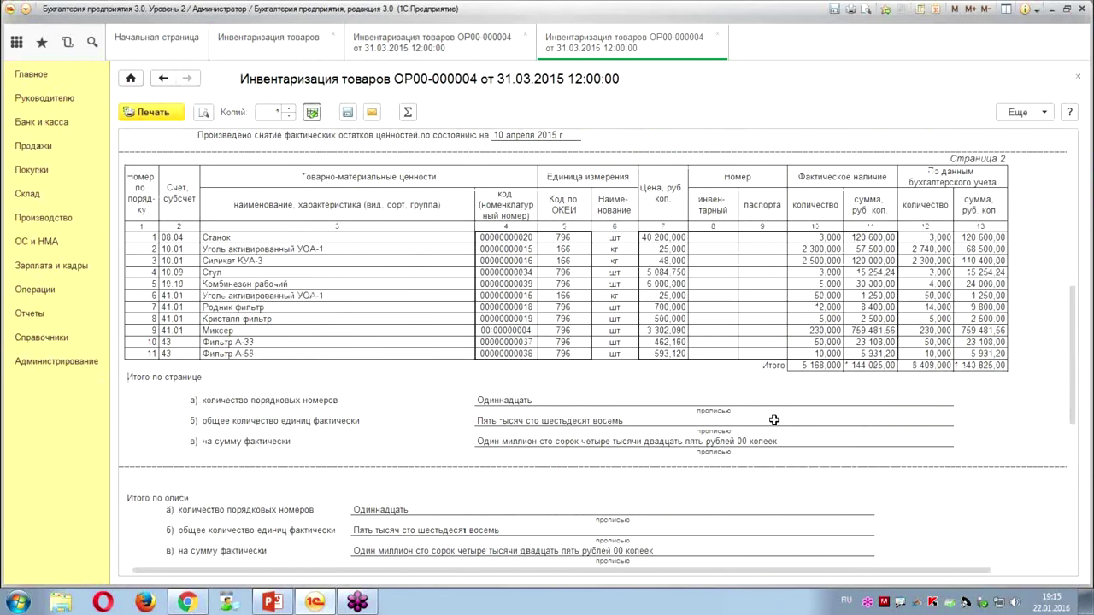
{"action": "scroll", "coordinate": [765, 417], "scroll_direction": "down", "scroll_amount": 7}
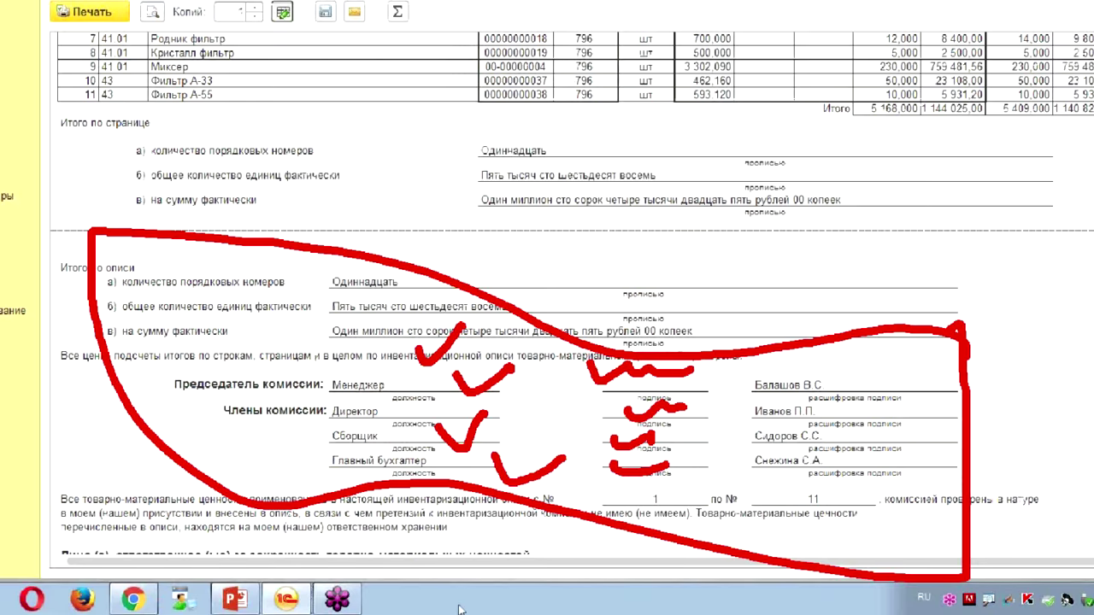
{"action": "scroll", "coordinate": [495, 483], "scroll_direction": "down", "scroll_amount": 1}
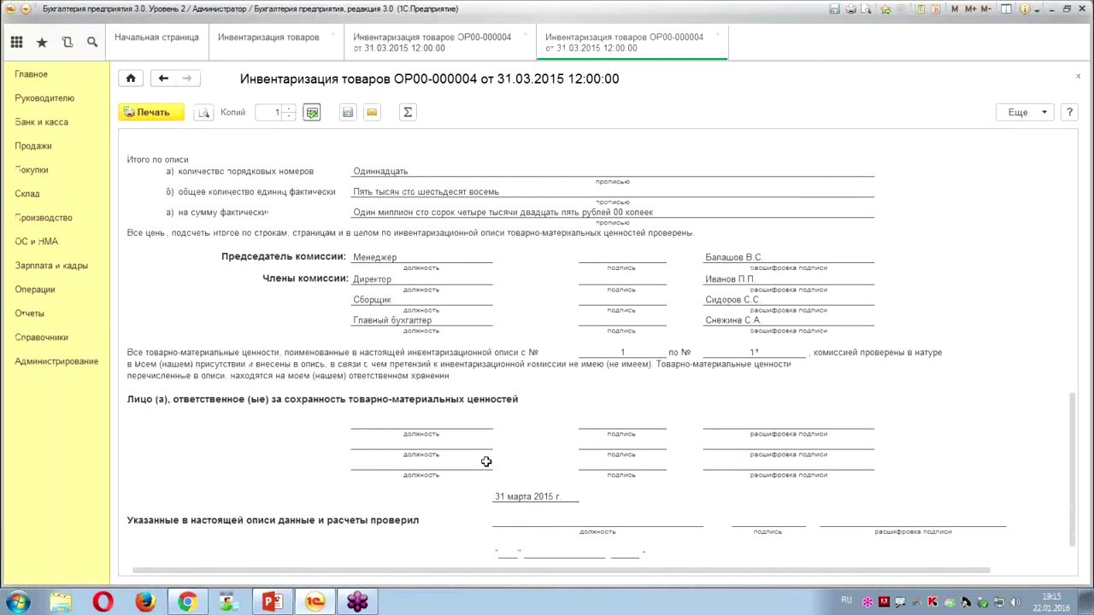
{"action": "scroll", "coordinate": [506, 441], "scroll_direction": "down", "scroll_amount": 4}
- Examine the header of the ИНВ-3 form with its approval reference, order details and inventory dates
{"action": "scroll", "coordinate": [547, 415], "scroll_direction": "up", "scroll_amount": 15}
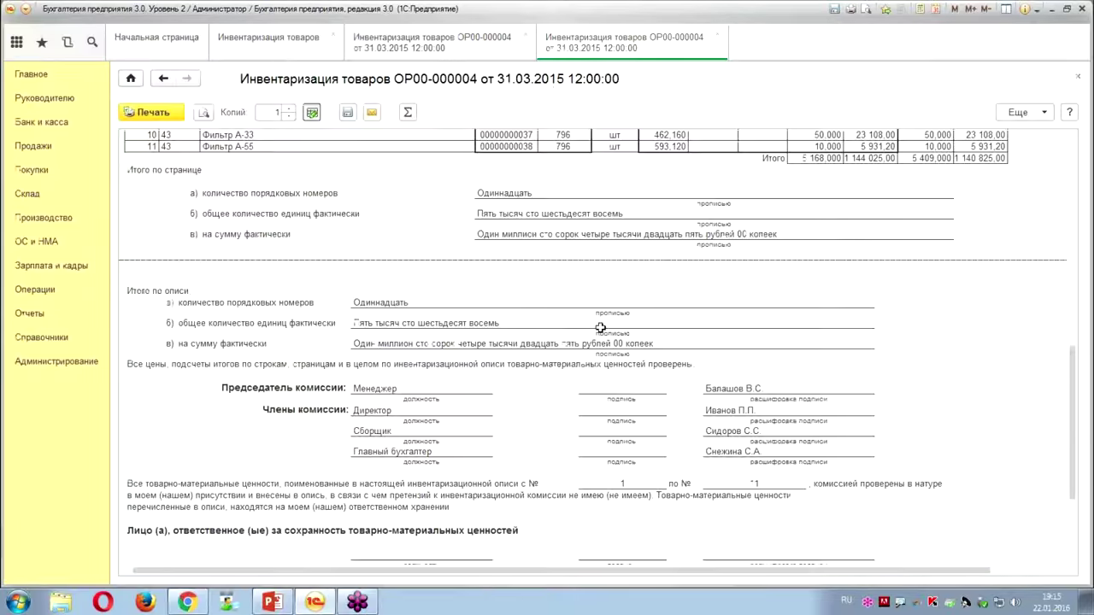
{"action": "scroll", "coordinate": [620, 286], "scroll_direction": "up", "scroll_amount": 8}
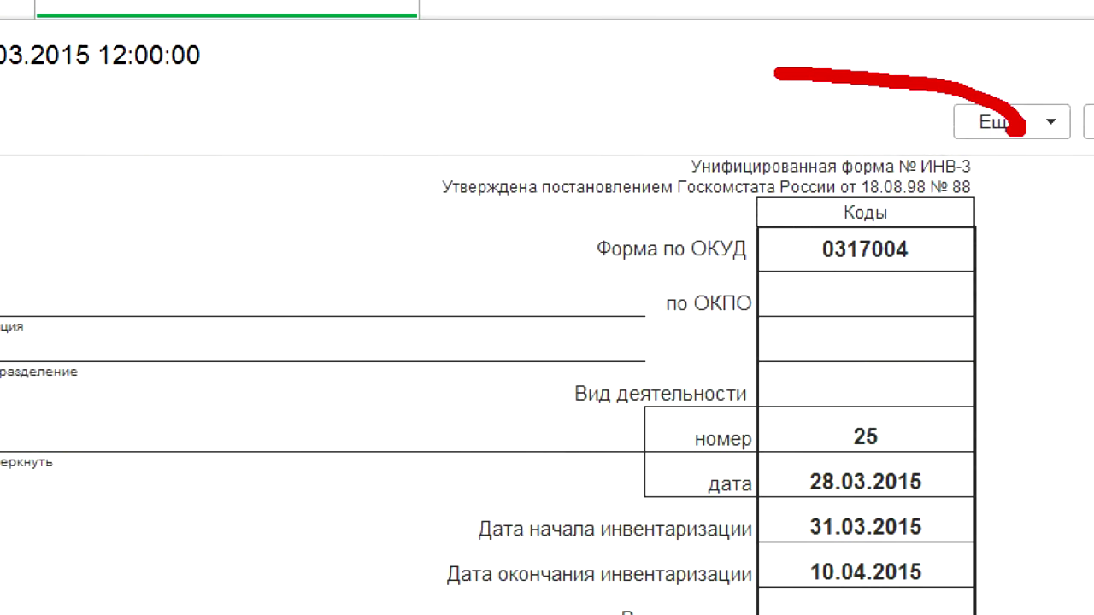
{"action": "mouse_move", "coordinate": [778, 73]}
{"action": "left_mouse_down"}
{"action": "mouse_move", "coordinate": [588, 246]}
{"action": "mouse_move", "coordinate": [1022, 115]}
{"action": "mouse_move", "coordinate": [966, 101]}
{"action": "left_mouse_up"}
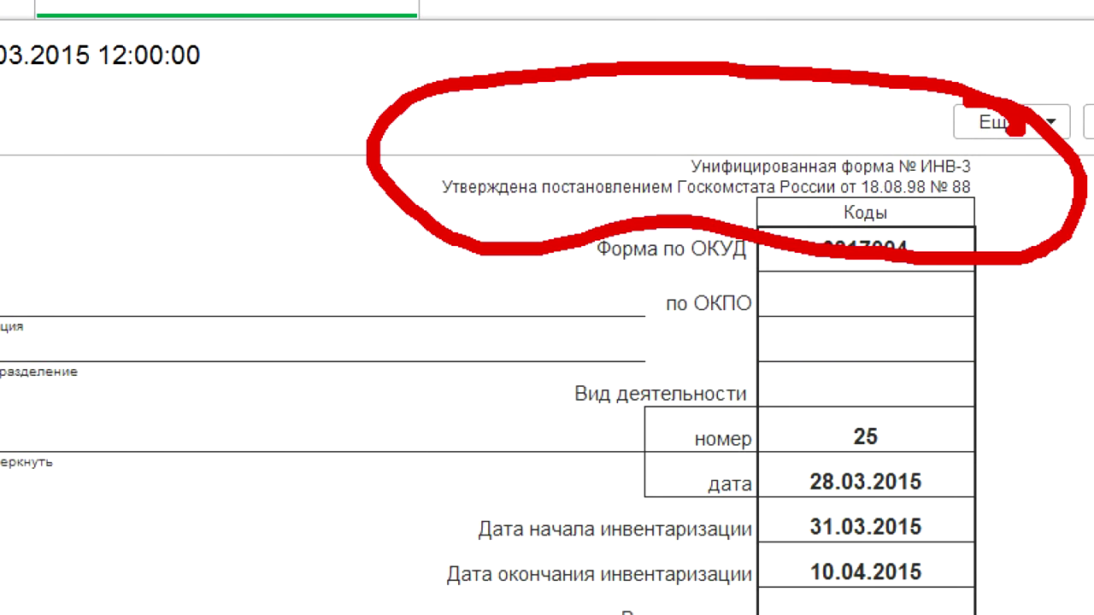
{"action": "mouse_move", "coordinate": [891, 212]}
{"action": "left_mouse_down"}
{"action": "mouse_move", "coordinate": [906, 209]}
{"action": "mouse_move", "coordinate": [791, 205]}
{"action": "left_mouse_up"}
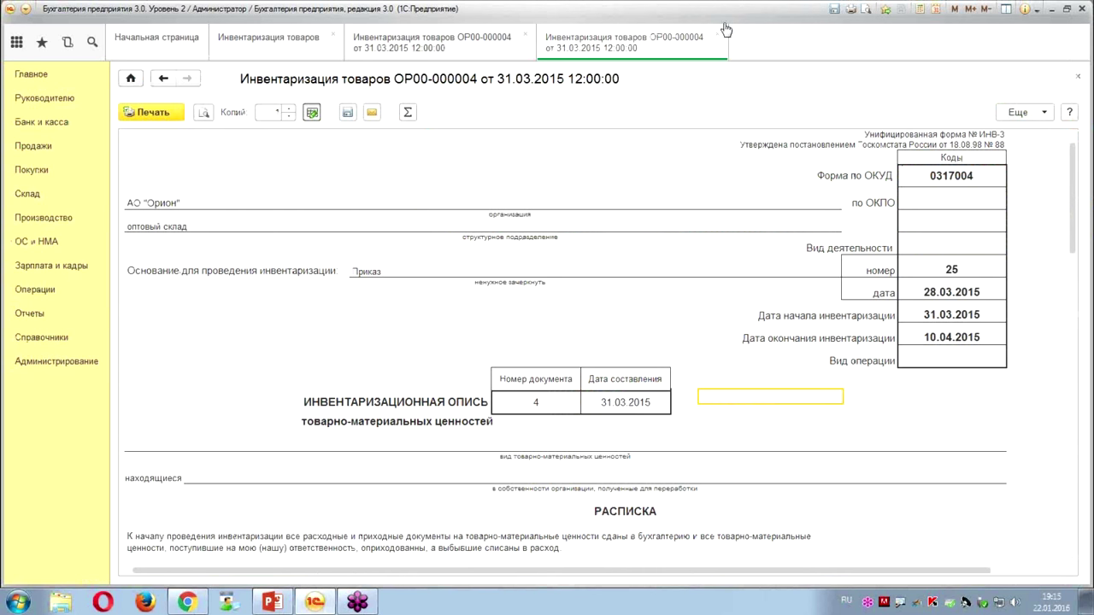
- Close the ИНВ-3 form and generate the Приказ о проведении инвентаризации (ИНВ-22) print form from the inventory document
{"action": "left_click", "coordinate": [724, 31]}
{"action": "left_click", "coordinate": [577, 108]}
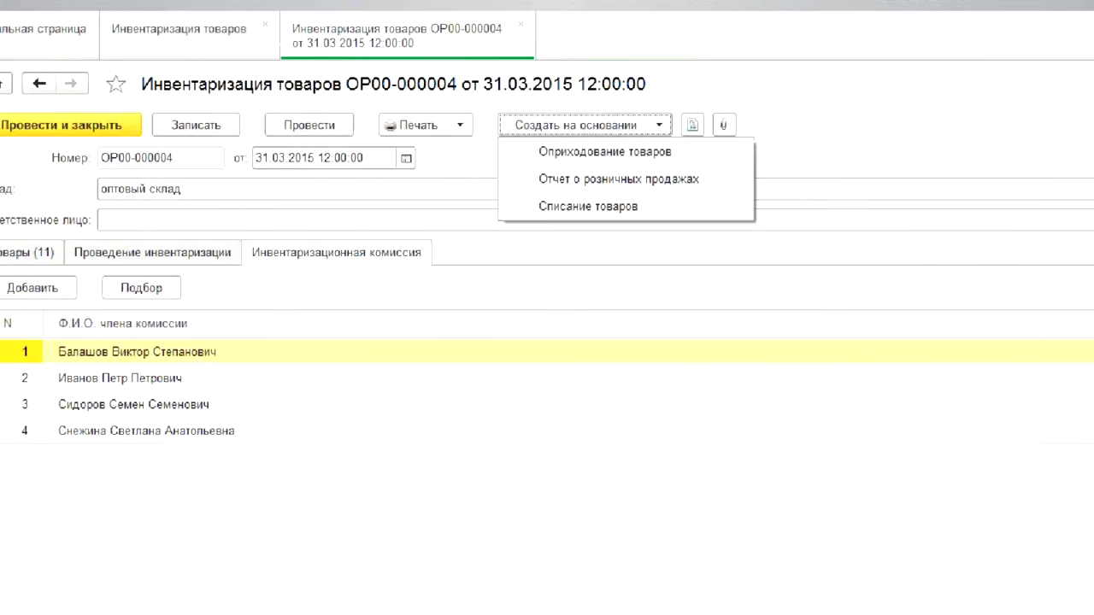
{"action": "left_click", "coordinate": [438, 66]}
{"action": "left_click", "coordinate": [448, 108]}
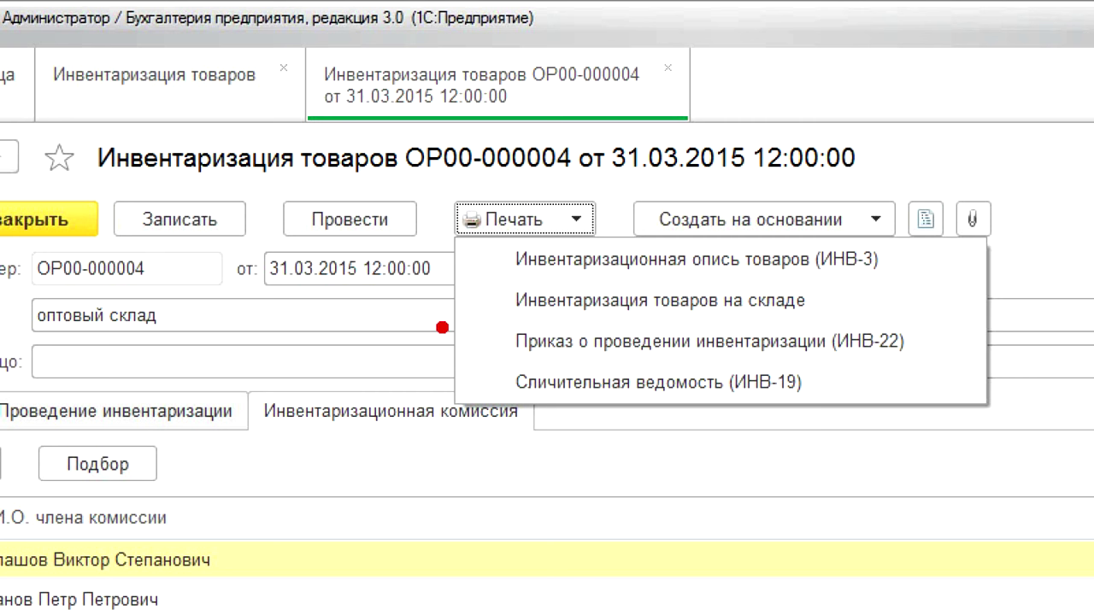
{"action": "left_click_drag", "start_coordinate": [441, 326], "coordinate": [490, 313]}
{"action": "mouse_move", "coordinate": [523, 367]}
{"action": "left_mouse_down"}
{"action": "mouse_move", "coordinate": [962, 369]}
{"action": "mouse_move", "coordinate": [955, 311]}
{"action": "left_mouse_up"}
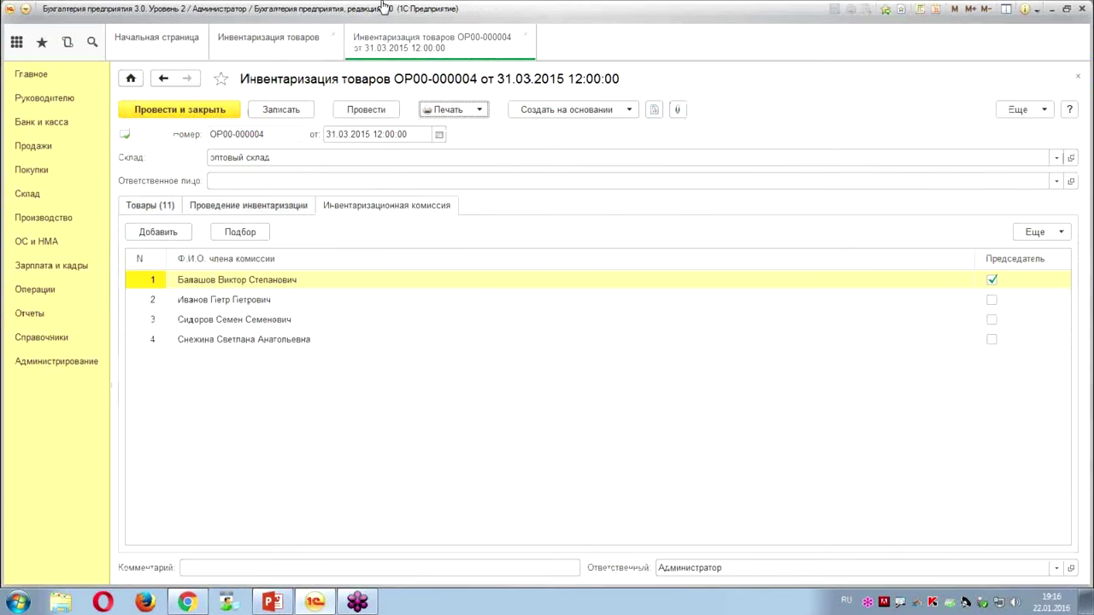
{"action": "left_click", "coordinate": [523, 219]}
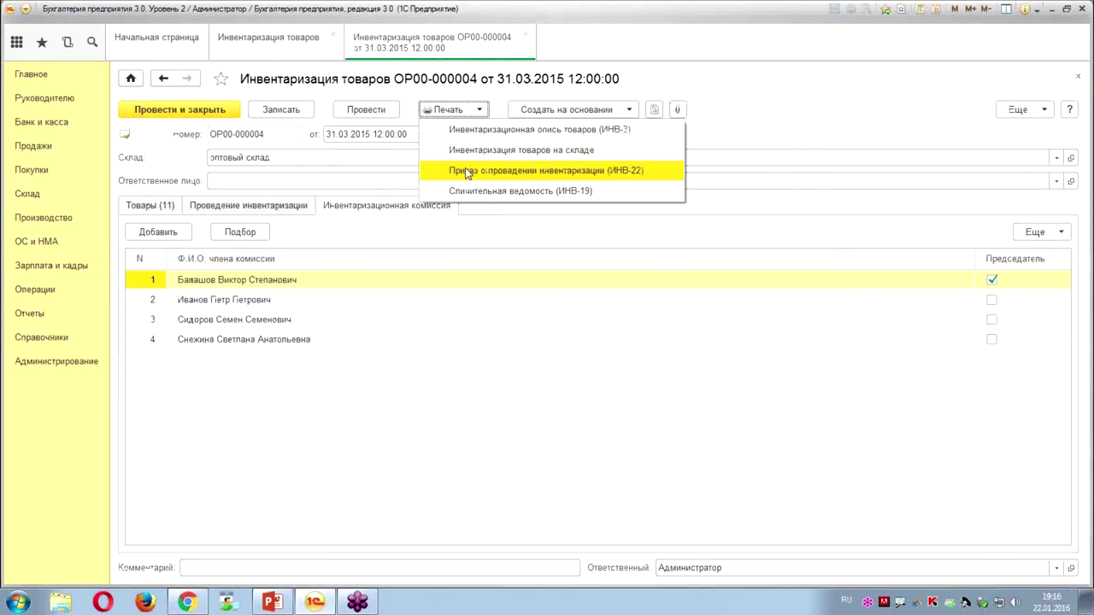
{"action": "mouse_move", "coordinate": [545, 156]}
{"action": "left_mouse_down"}
{"action": "mouse_move", "coordinate": [407, 148]}
{"action": "mouse_move", "coordinate": [590, 193]}
{"action": "left_mouse_up"}
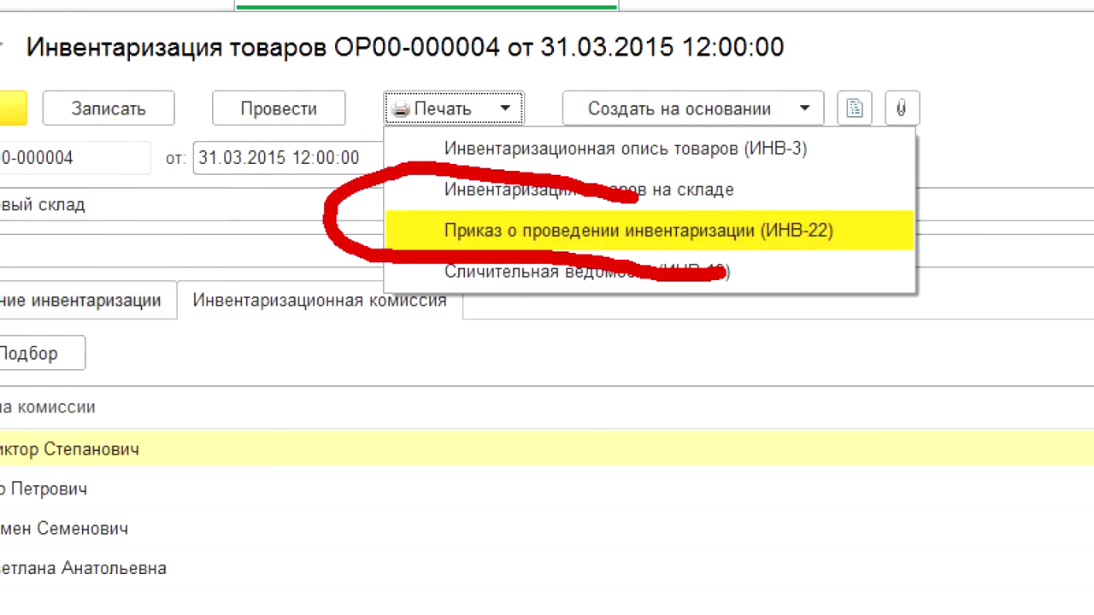
{"action": "mouse_move", "coordinate": [724, 274]}
{"action": "left_mouse_down"}
{"action": "mouse_move", "coordinate": [888, 168]}
{"action": "mouse_move", "coordinate": [682, 203]}
{"action": "left_mouse_up"}
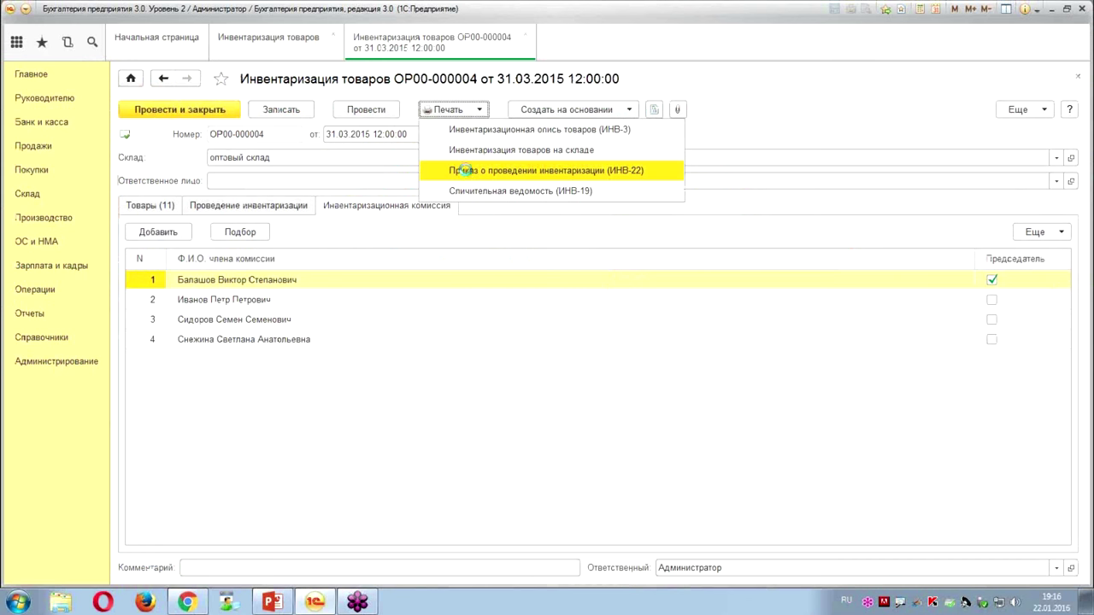
{"action": "left_click", "coordinate": [462, 227]}
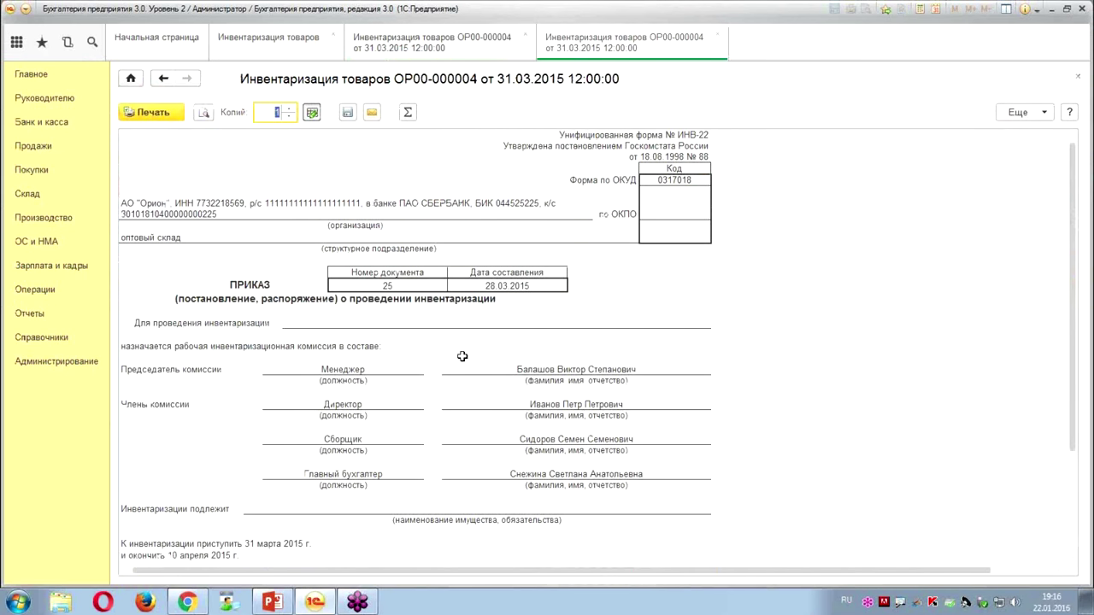
- Examine the commission, inventory dates, reason and manager's signature line in the ИНВ-22 order
{"action": "left_click", "coordinate": [429, 413]}
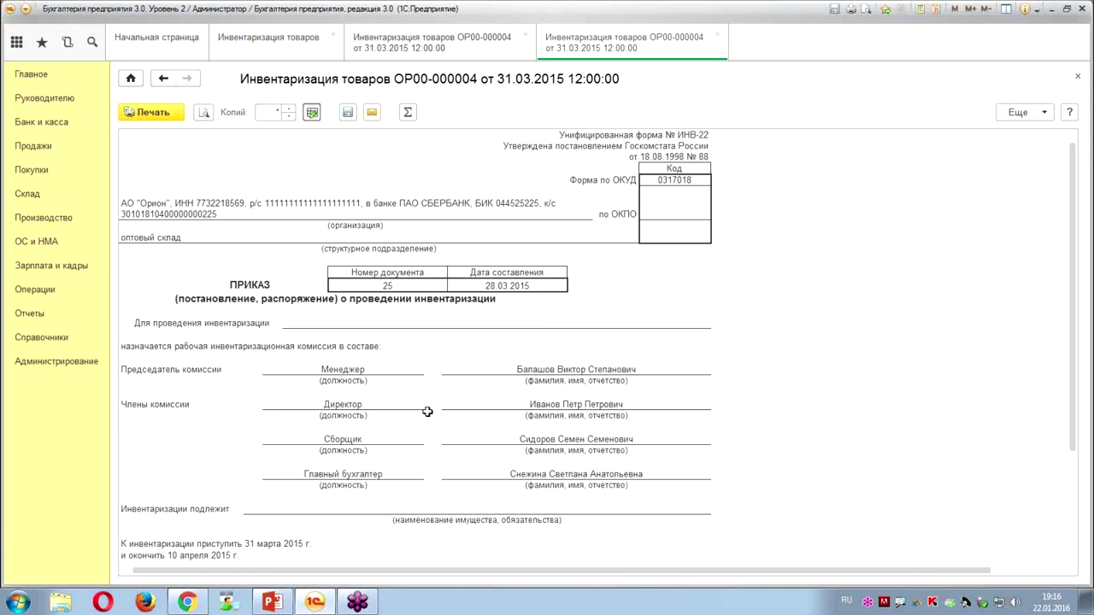
{"action": "scroll", "coordinate": [437, 355], "scroll_direction": "down", "scroll_amount": 3}
{"action": "scroll", "coordinate": [422, 385], "scroll_direction": "down", "scroll_amount": 3}
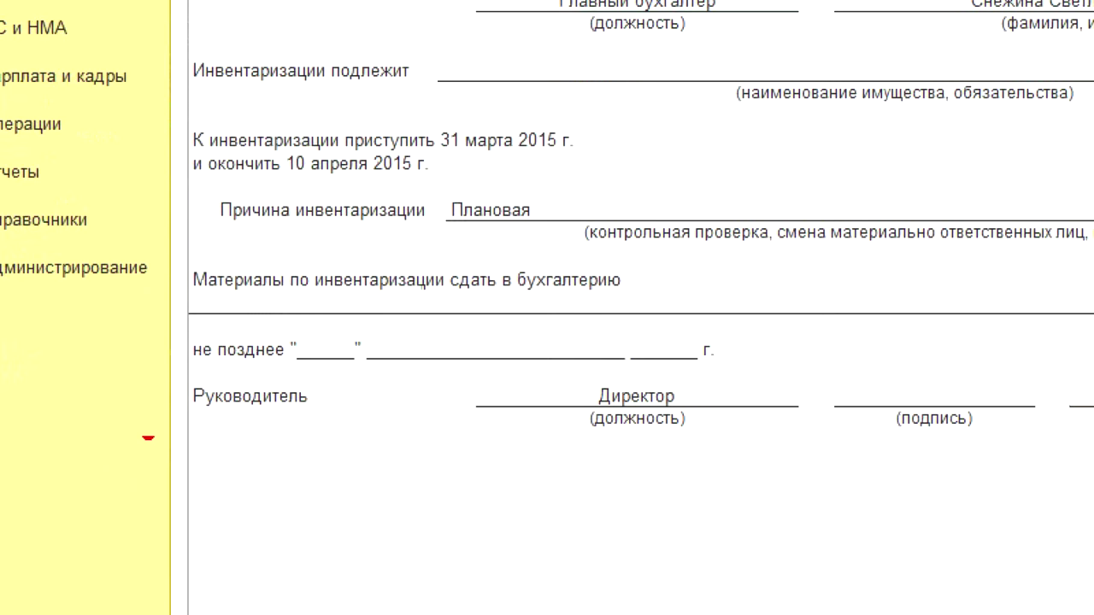
{"action": "left_click_drag", "start_coordinate": [100, 411], "coordinate": [248, 452]}
{"action": "mouse_move", "coordinate": [442, 450]}
{"action": "left_mouse_down"}
{"action": "mouse_move", "coordinate": [920, 407]}
{"action": "mouse_move", "coordinate": [924, 396]}
{"action": "left_mouse_up"}
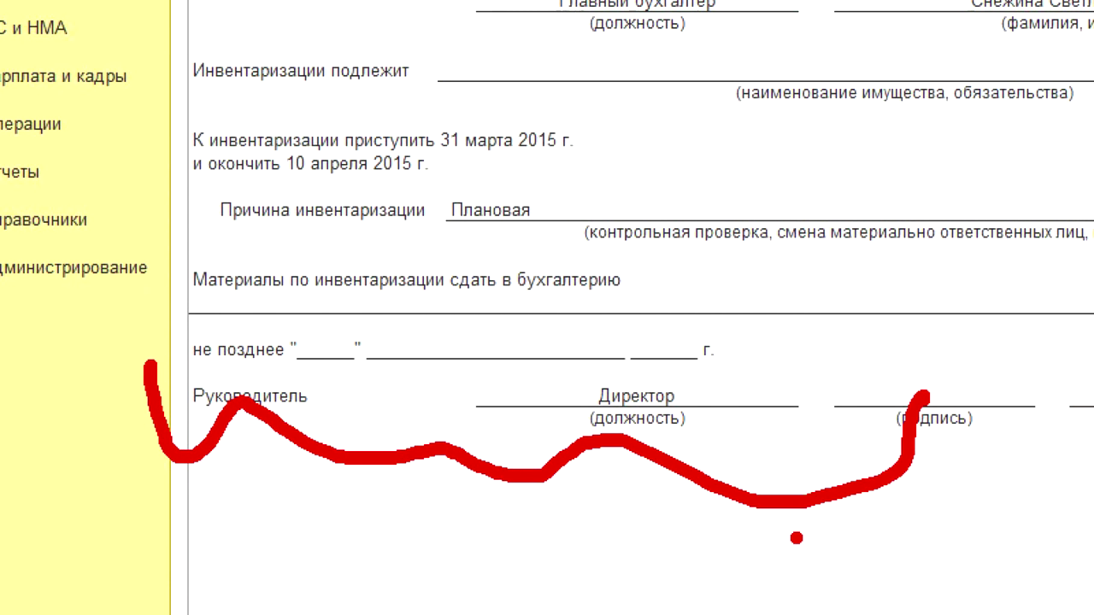
{"action": "key", "text": "Escape"}
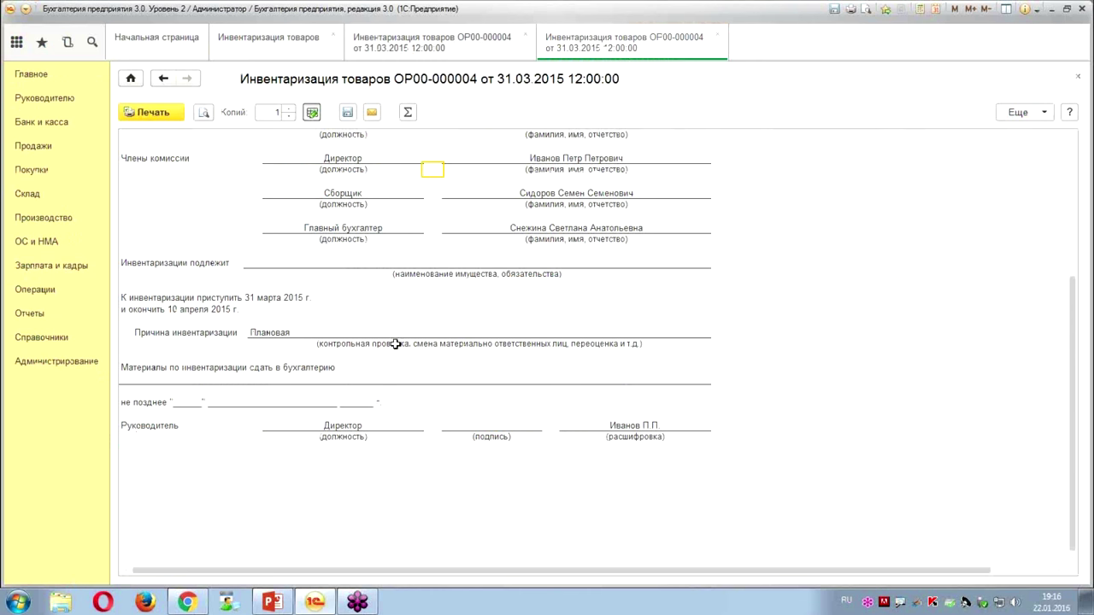
- Close the ИНВ-22 order and generate the Сличительная ведомость (ИНВ-19) print form from the inventory document
{"action": "left_click", "coordinate": [716, 36]}
{"action": "left_click", "coordinate": [444, 108]}
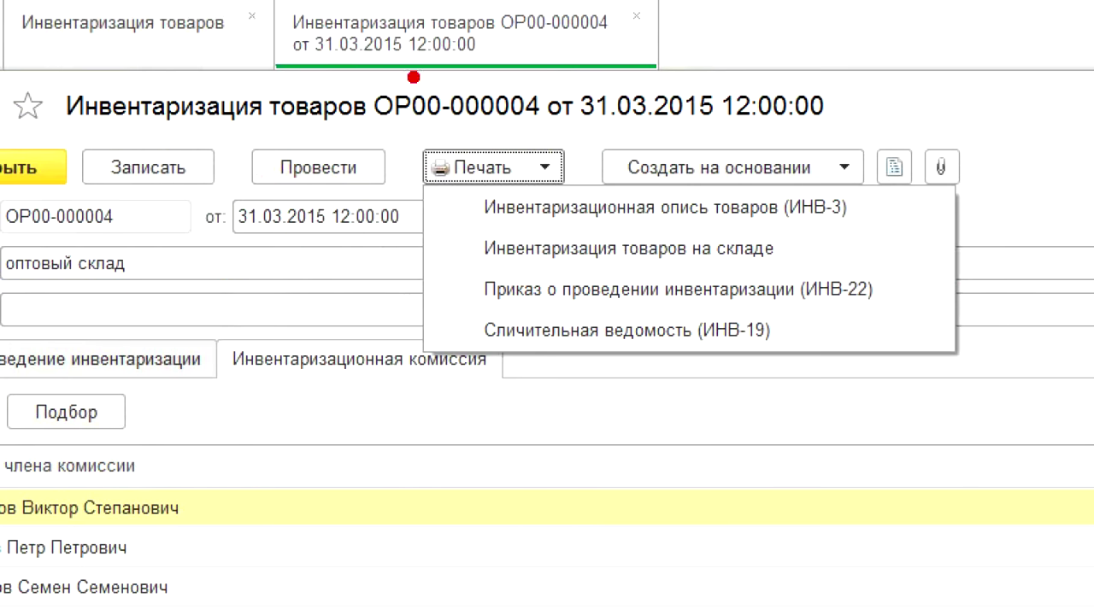
{"action": "mouse_move", "coordinate": [850, 306]}
{"action": "left_mouse_down"}
{"action": "mouse_move", "coordinate": [574, 288]}
{"action": "mouse_move", "coordinate": [376, 381]}
{"action": "mouse_move", "coordinate": [894, 297]}
{"action": "mouse_move", "coordinate": [817, 282]}
{"action": "left_mouse_up"}
{"action": "mouse_move", "coordinate": [719, 609]}
{"action": "left_mouse_down"}
{"action": "mouse_move", "coordinate": [656, 502]}
{"action": "mouse_move", "coordinate": [684, 398]}
{"action": "mouse_move", "coordinate": [728, 460]}
{"action": "left_mouse_up"}
{"action": "left_click_drag", "start_coordinate": [829, 590], "coordinate": [757, 491]}
{"action": "left_click_drag", "start_coordinate": [791, 427], "coordinate": [855, 461]}
{"action": "mouse_move", "coordinate": [515, 414]}
{"action": "left_mouse_down"}
{"action": "mouse_move", "coordinate": [536, 445]}
{"action": "mouse_move", "coordinate": [560, 613]}
{"action": "left_mouse_up"}
{"action": "left_click_drag", "start_coordinate": [488, 469], "coordinate": [592, 484]}
{"action": "left_click", "coordinate": [607, 484]}
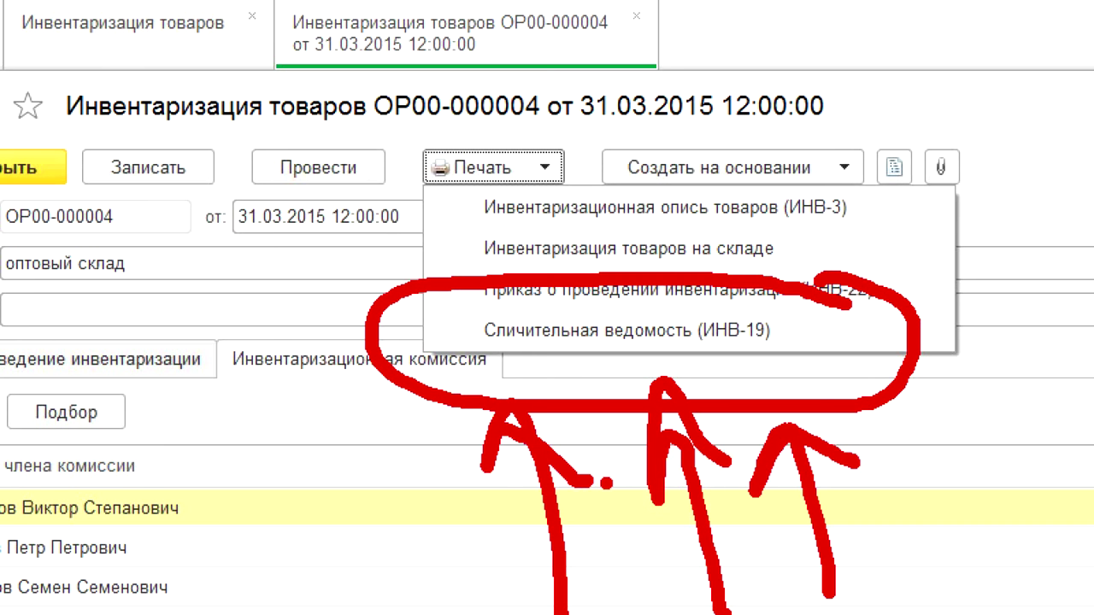
{"action": "key", "text": "Escape"}
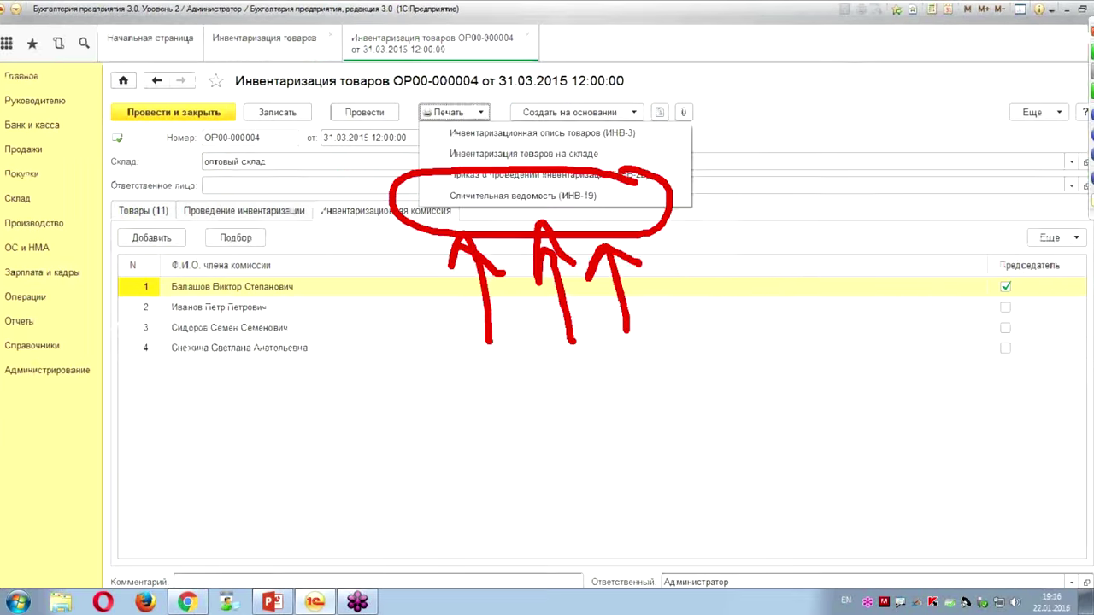
{"action": "left_click", "coordinate": [493, 168]}
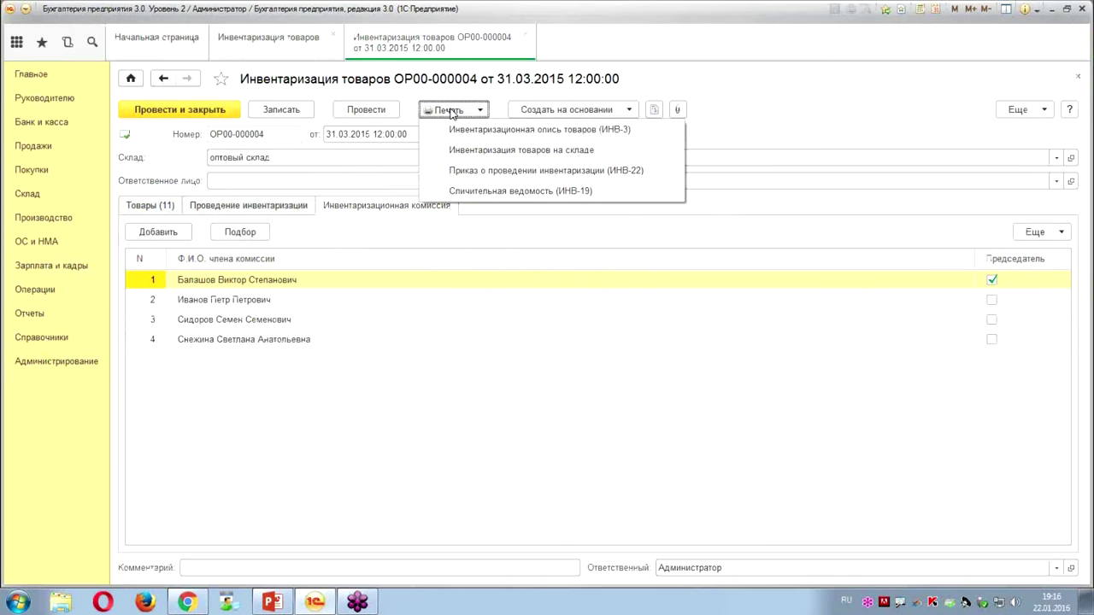
{"action": "left_click", "coordinate": [465, 193]}
- Examine the surplus and shortage columns and their totals in the ИНВ-19 comparison statement
{"action": "left_click", "coordinate": [697, 408]}
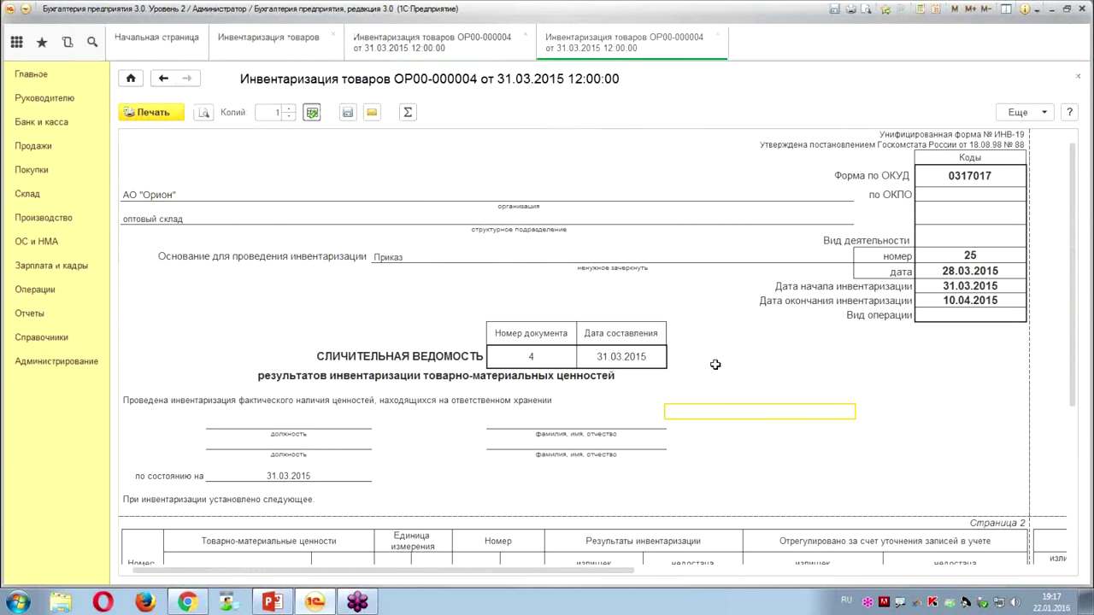
{"action": "scroll", "coordinate": [720, 353], "scroll_direction": "down", "scroll_amount": 5}
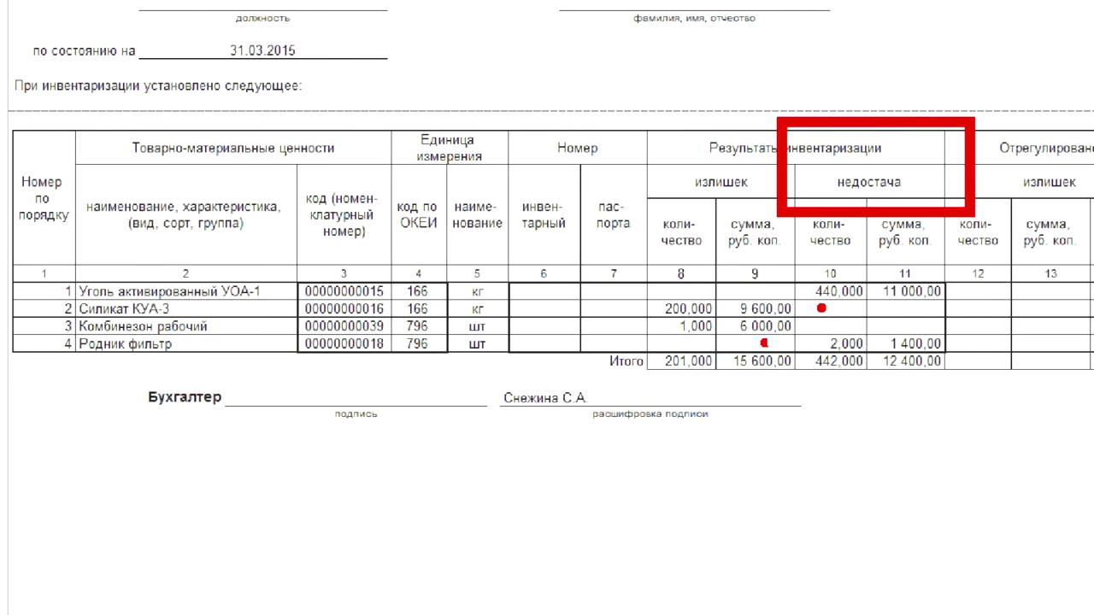
{"action": "left_click_drag", "start_coordinate": [816, 298], "coordinate": [856, 297]}
{"action": "mouse_move", "coordinate": [814, 340]}
{"action": "left_mouse_down"}
{"action": "mouse_move", "coordinate": [805, 346]}
{"action": "mouse_move", "coordinate": [822, 341]}
{"action": "left_mouse_up"}
{"action": "left_click_drag", "start_coordinate": [794, 279], "coordinate": [810, 266]}
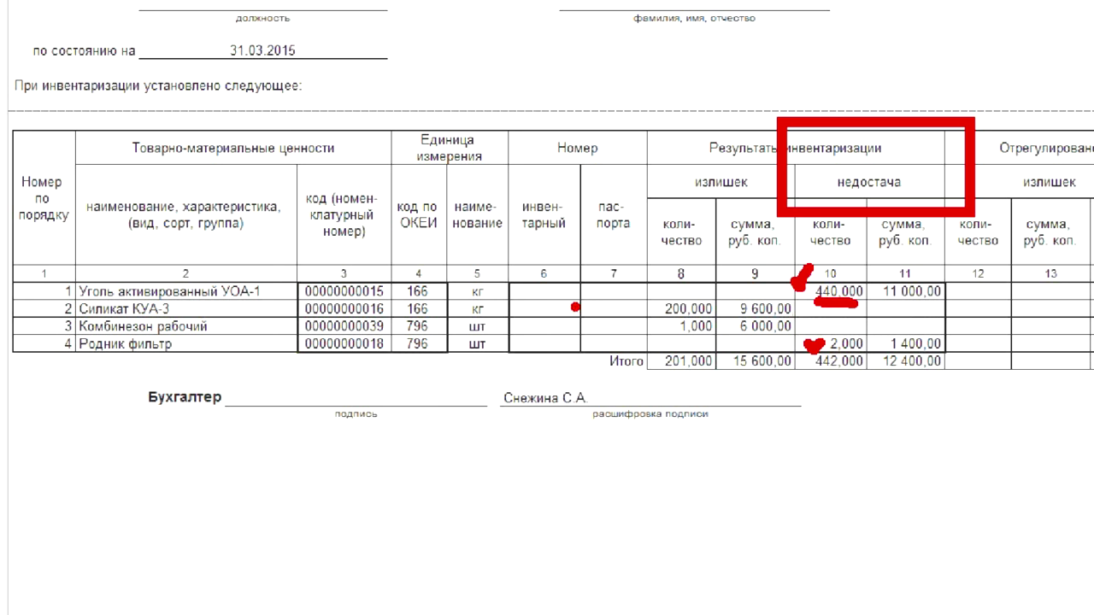
{"action": "mouse_move", "coordinate": [616, 295]}
{"action": "left_mouse_down"}
{"action": "mouse_move", "coordinate": [625, 308]}
{"action": "mouse_move", "coordinate": [643, 287]}
{"action": "left_mouse_up"}
{"action": "mouse_move", "coordinate": [621, 314]}
{"action": "left_mouse_down"}
{"action": "mouse_move", "coordinate": [627, 325]}
{"action": "mouse_move", "coordinate": [648, 314]}
{"action": "left_mouse_up"}
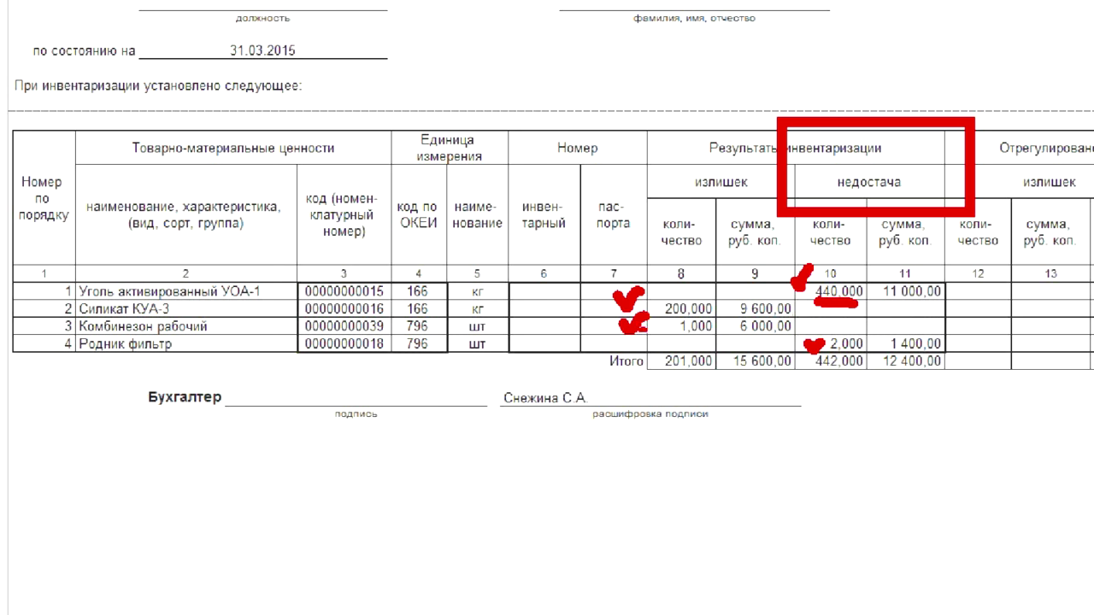
{"action": "mouse_move", "coordinate": [640, 363]}
{"action": "left_mouse_down"}
{"action": "mouse_move", "coordinate": [660, 392]}
{"action": "mouse_move", "coordinate": [804, 376]}
{"action": "mouse_move", "coordinate": [826, 389]}
{"action": "mouse_move", "coordinate": [952, 390]}
{"action": "mouse_move", "coordinate": [956, 376]}
{"action": "left_mouse_up"}
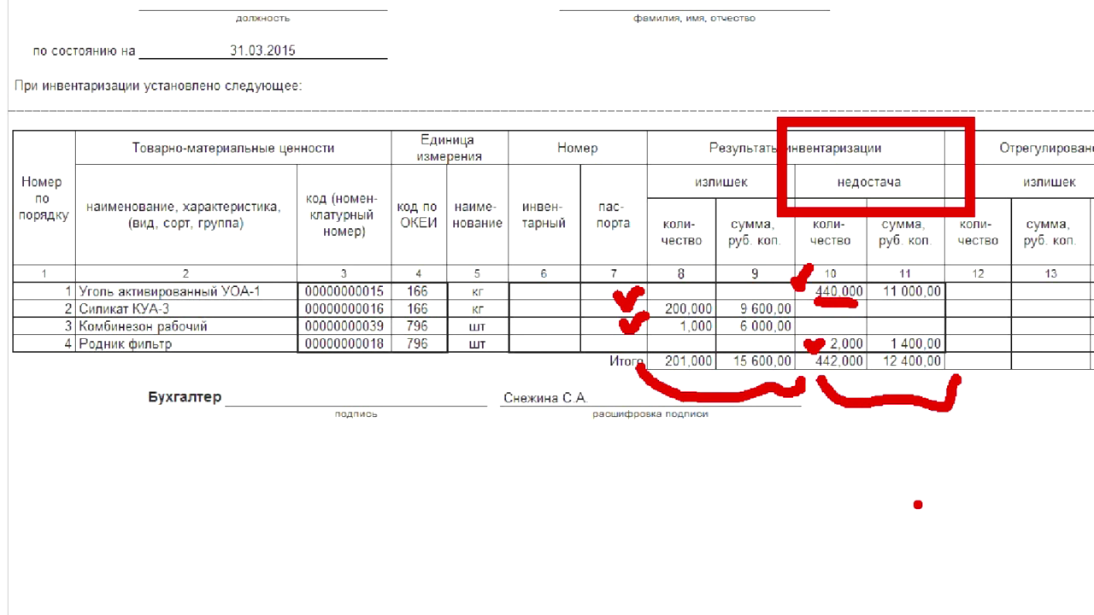
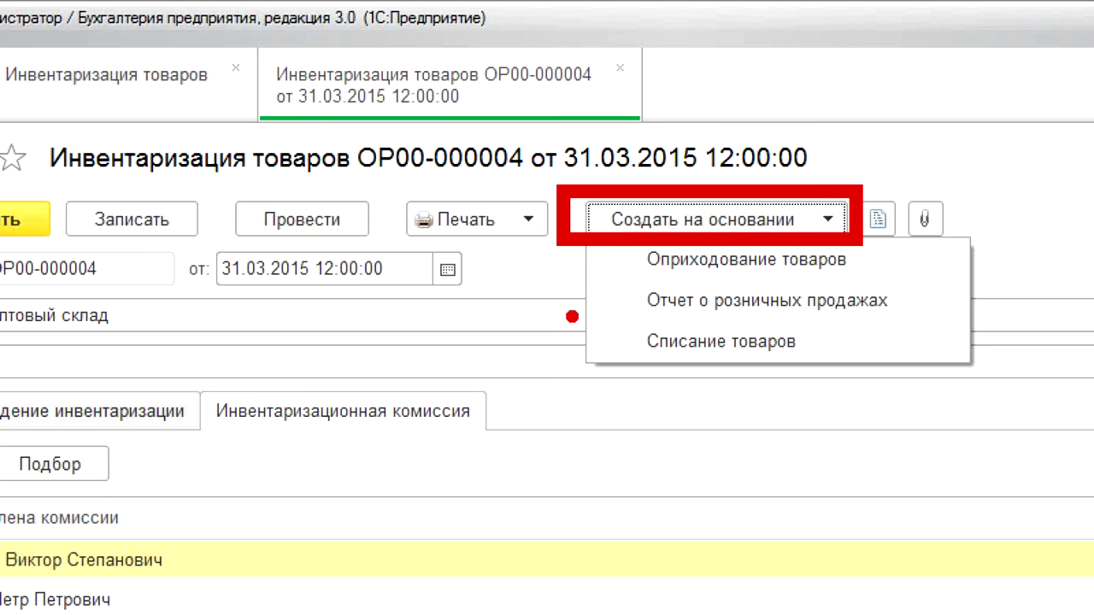
- Create an Оприходование товаров document based on the inventory document
{"action": "left_click_drag", "start_coordinate": [590, 268], "coordinate": [653, 282]}
{"action": "mouse_move", "coordinate": [602, 325]}
{"action": "left_mouse_down"}
{"action": "mouse_move", "coordinate": [633, 320]}
{"action": "mouse_move", "coordinate": [600, 376]}
{"action": "mouse_move", "coordinate": [662, 366]}
{"action": "left_mouse_up"}
{"action": "left_click", "coordinate": [620, 403]}
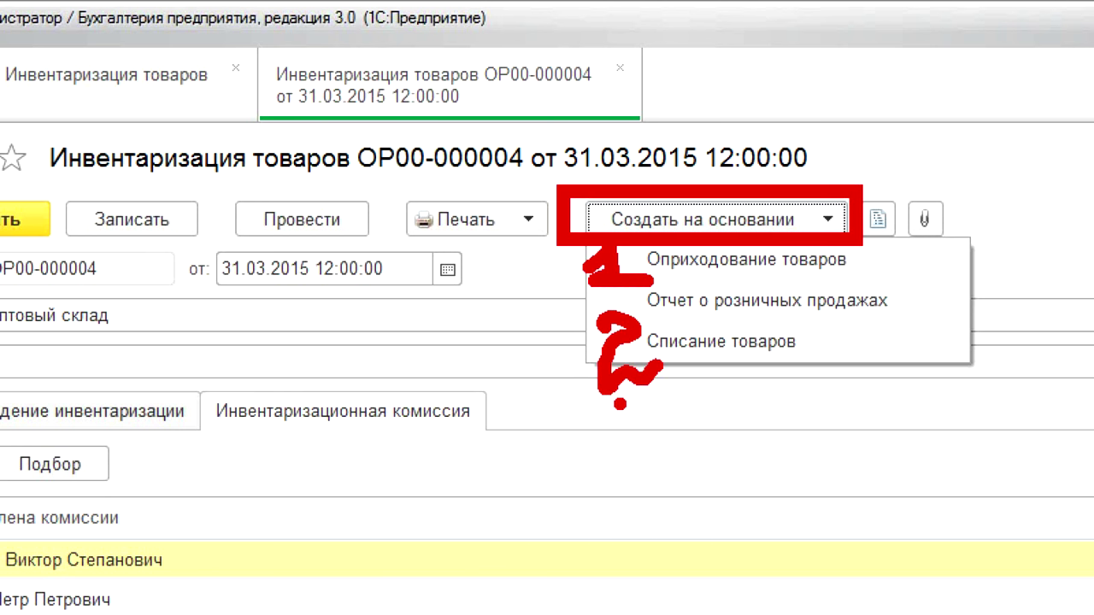
{"action": "mouse_move", "coordinate": [723, 278]}
{"action": "left_mouse_down"}
{"action": "mouse_move", "coordinate": [786, 325]}
{"action": "mouse_move", "coordinate": [773, 300]}
{"action": "mouse_move", "coordinate": [802, 280]}
{"action": "left_mouse_up"}
{"action": "mouse_move", "coordinate": [963, 199]}
{"action": "left_mouse_down"}
{"action": "mouse_move", "coordinate": [956, 280]}
{"action": "mouse_move", "coordinate": [959, 174]}
{"action": "mouse_move", "coordinate": [945, 208]}
{"action": "left_mouse_up"}
{"action": "left_click_drag", "start_coordinate": [944, 318], "coordinate": [981, 342]}
{"action": "left_click", "coordinate": [924, 411]}
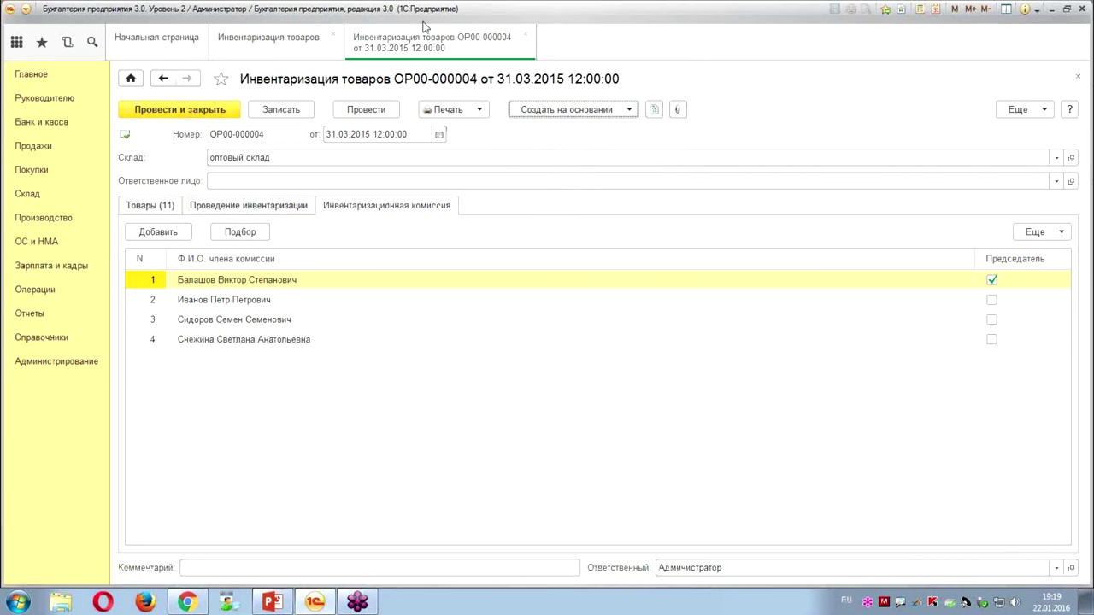
{"action": "left_click", "coordinate": [573, 111]}
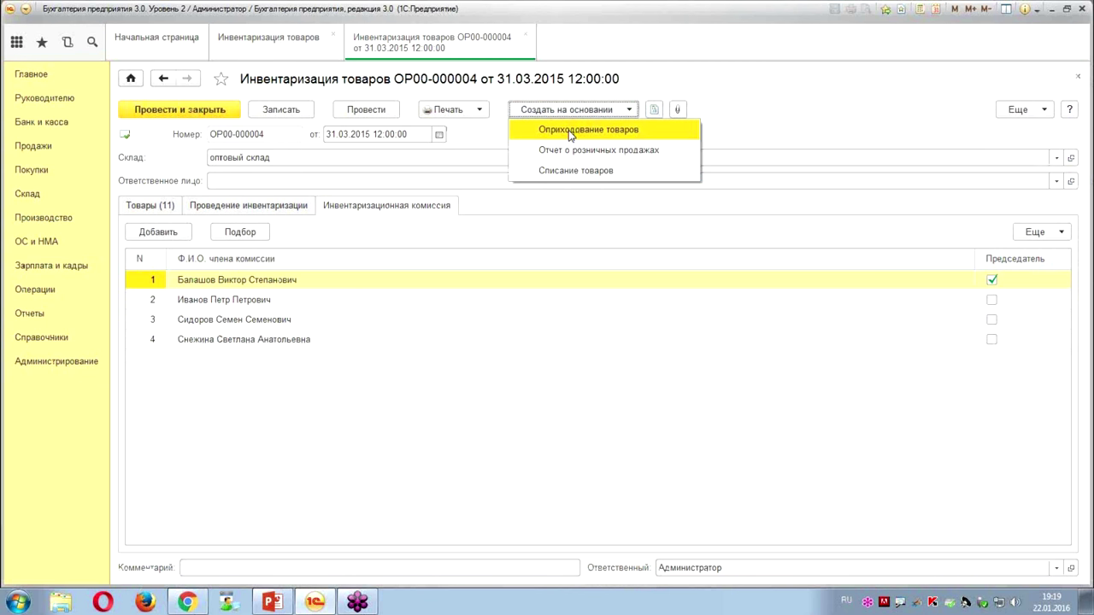
{"action": "left_click", "coordinate": [570, 132]}
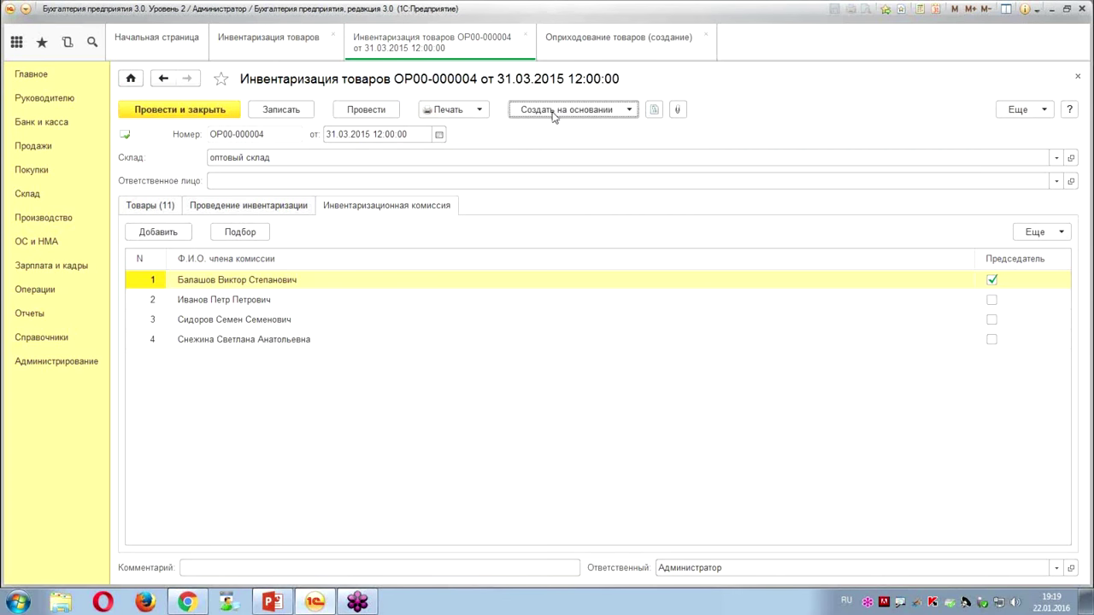
- Bring up the Оприходование товаров document based on the inventory and set its date to 31.03.2015
{"action": "left_click", "coordinate": [553, 113]}
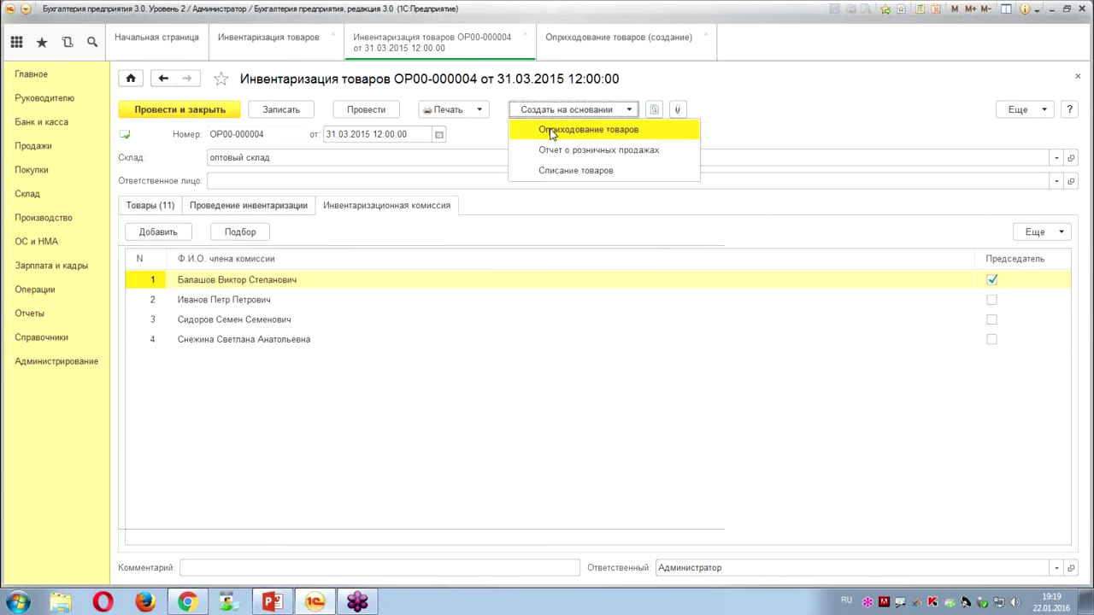
{"action": "left_click", "coordinate": [552, 132]}
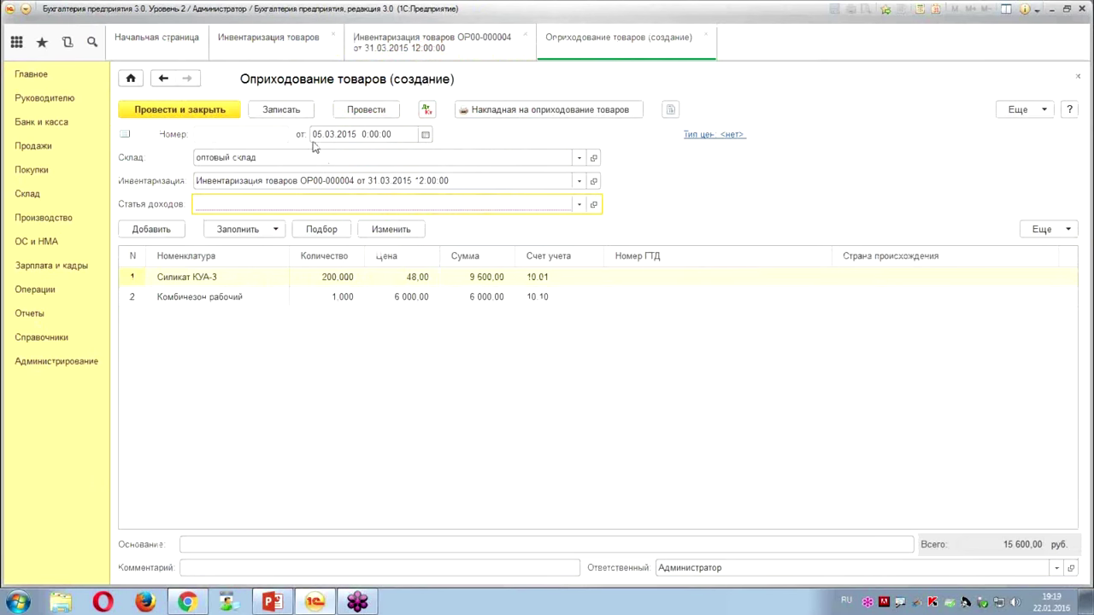
{"action": "left_click", "coordinate": [316, 135]}
{"action": "left_click", "coordinate": [317, 136]}
{"action": "double_click", "coordinate": [318, 137]}
{"action": "type", "text": "31"}
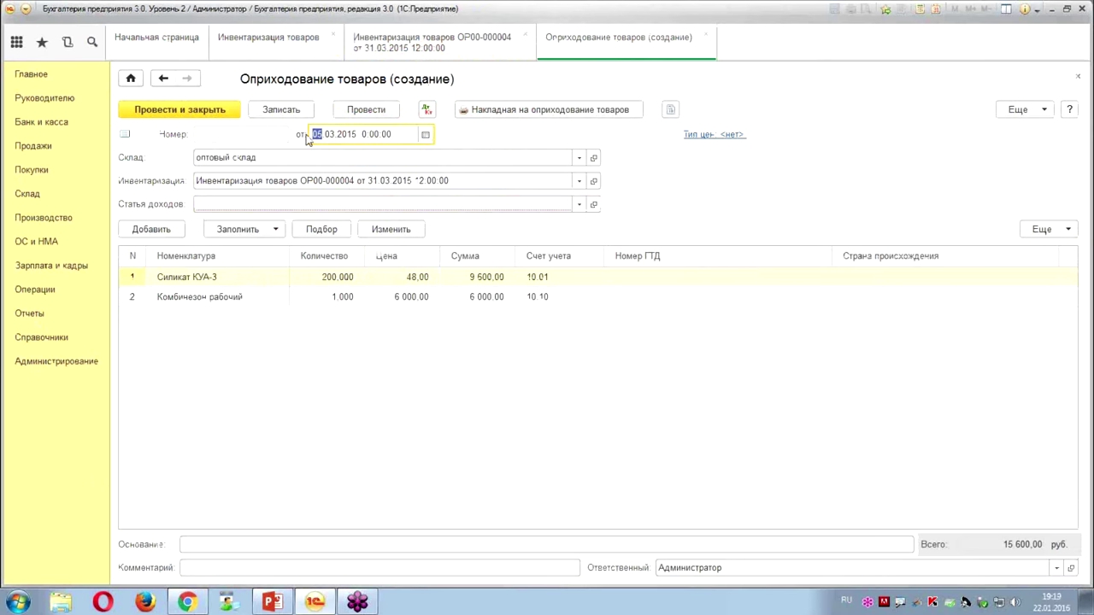
{"action": "key", "text": "Tab"}
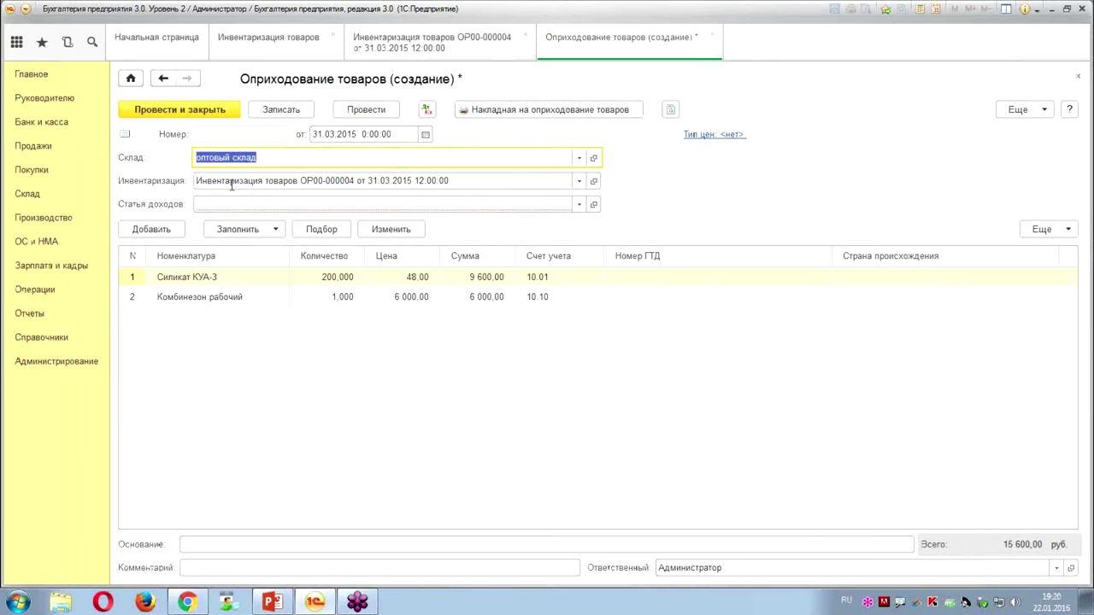
- Copy the inventory document reference from Инвентаризация into the Основание field of the Оприходование товаров document
{"action": "right_click", "coordinate": [230, 181]}
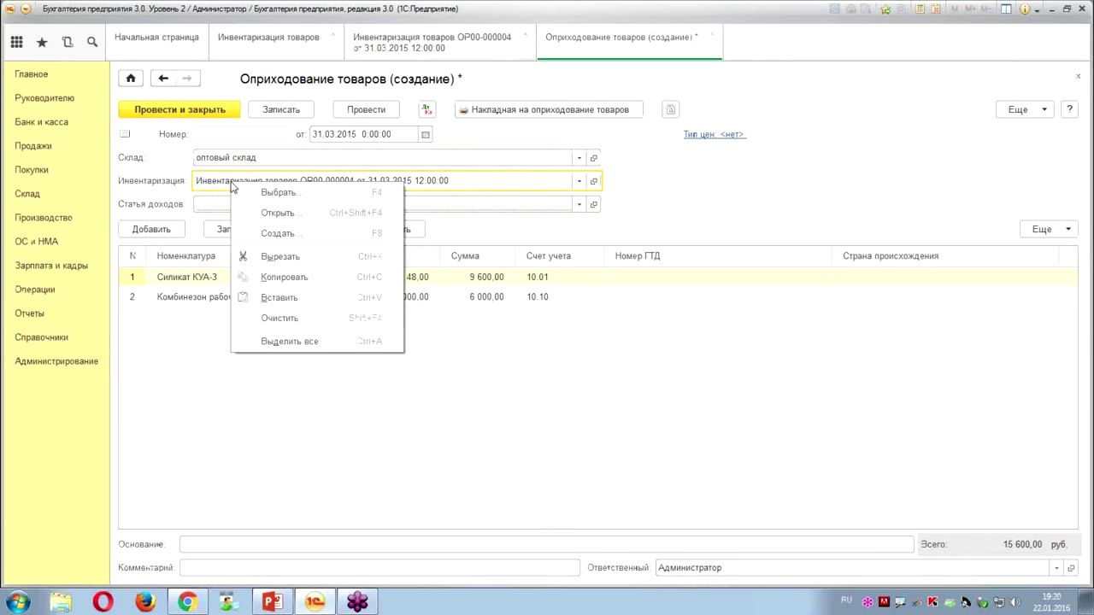
{"action": "key", "text": "ctrl+a"}
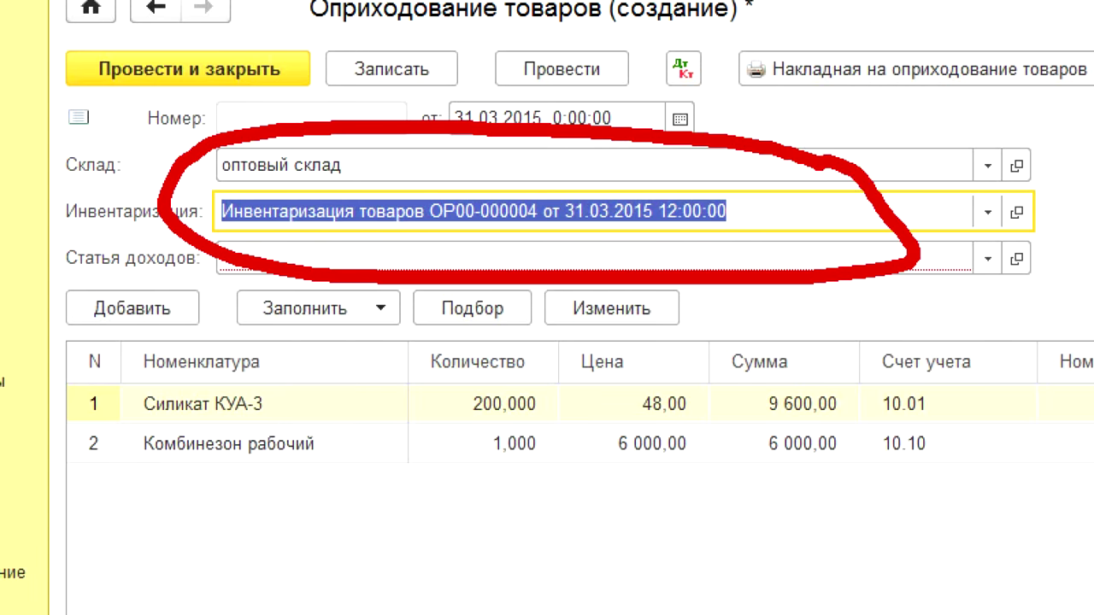
{"action": "right_click", "coordinate": [315, 216]}
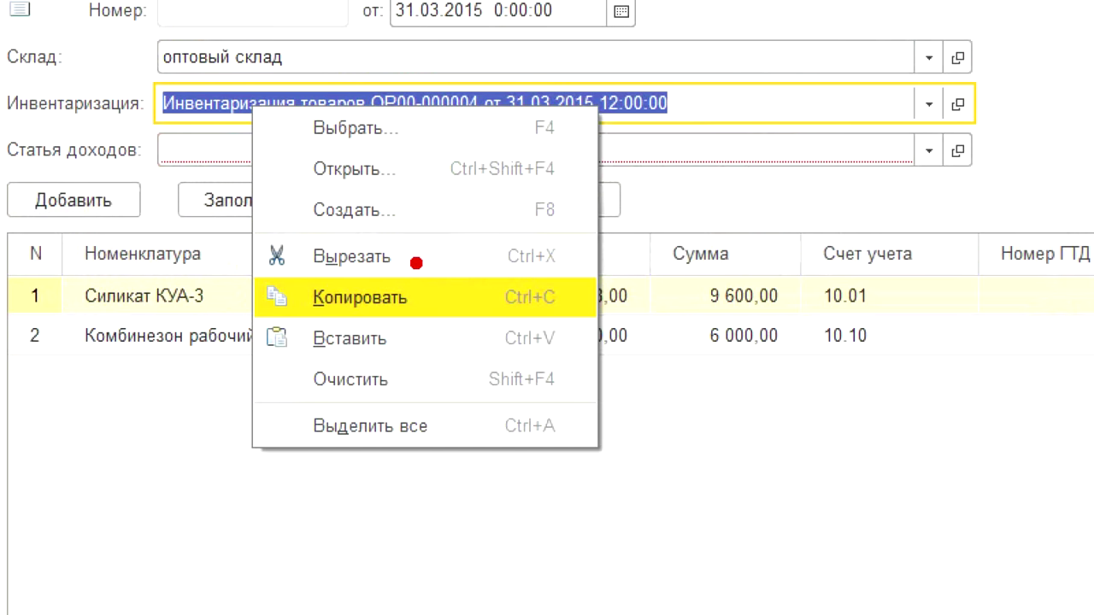
{"action": "left_click", "coordinate": [359, 297]}
{"action": "left_click", "coordinate": [205, 544]}
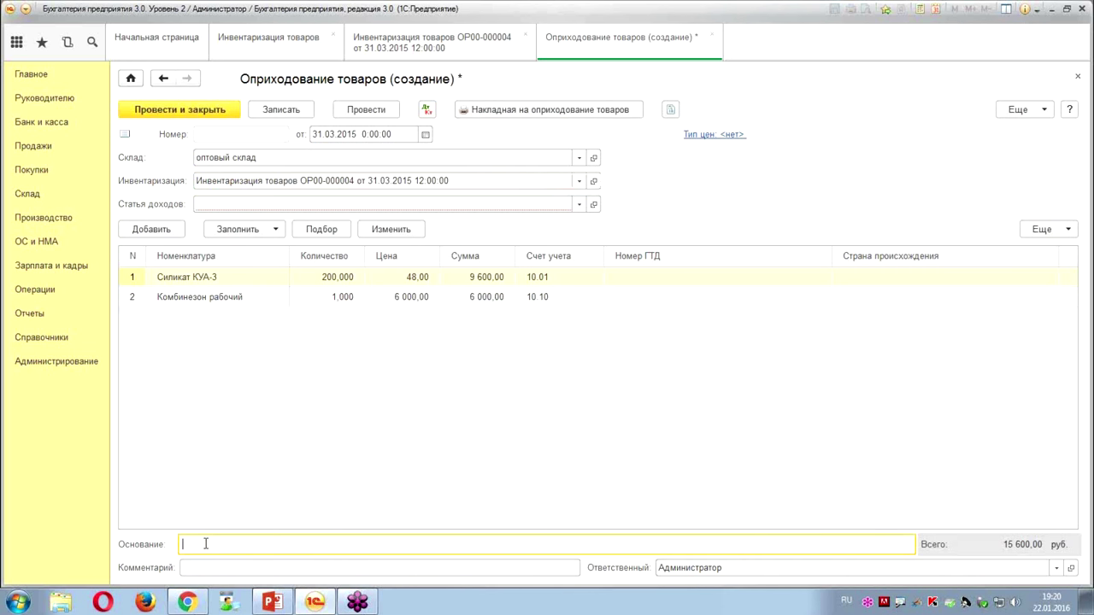
{"action": "right_click", "coordinate": [205, 544]}
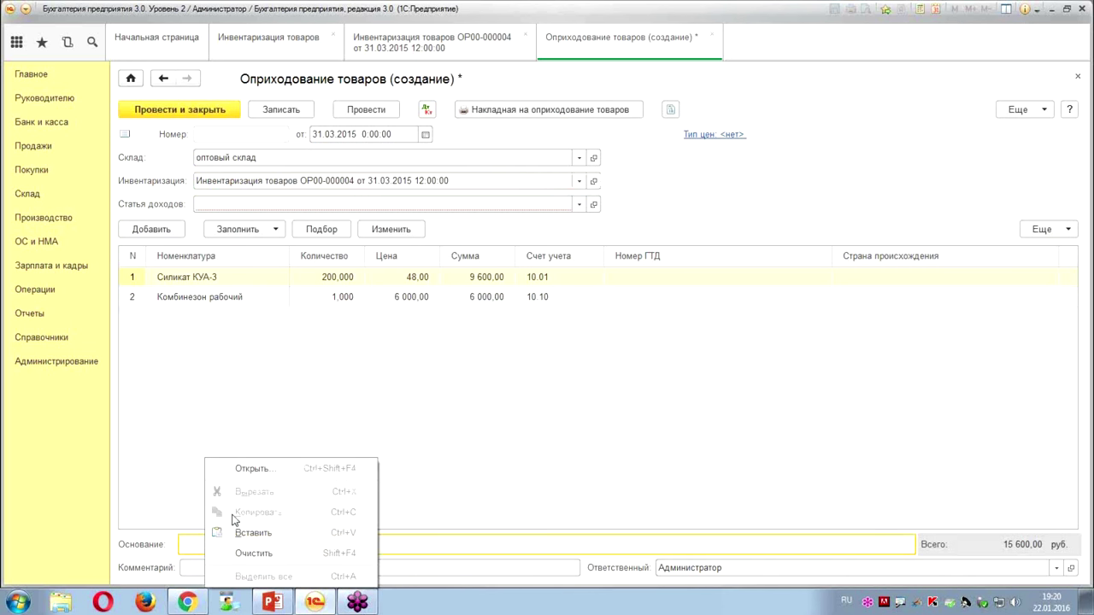
{"action": "left_click", "coordinate": [237, 535]}
- Set Статья доходов to Прочие внереализационные доходы (расходы) and post the Оприходование товаров document
{"action": "mouse_move", "coordinate": [812, 369]}
{"action": "left_mouse_down"}
{"action": "mouse_move", "coordinate": [569, 257]}
{"action": "mouse_move", "coordinate": [708, 586]}
{"action": "mouse_move", "coordinate": [598, 220]}
{"action": "mouse_move", "coordinate": [461, 233]}
{"action": "left_mouse_up"}
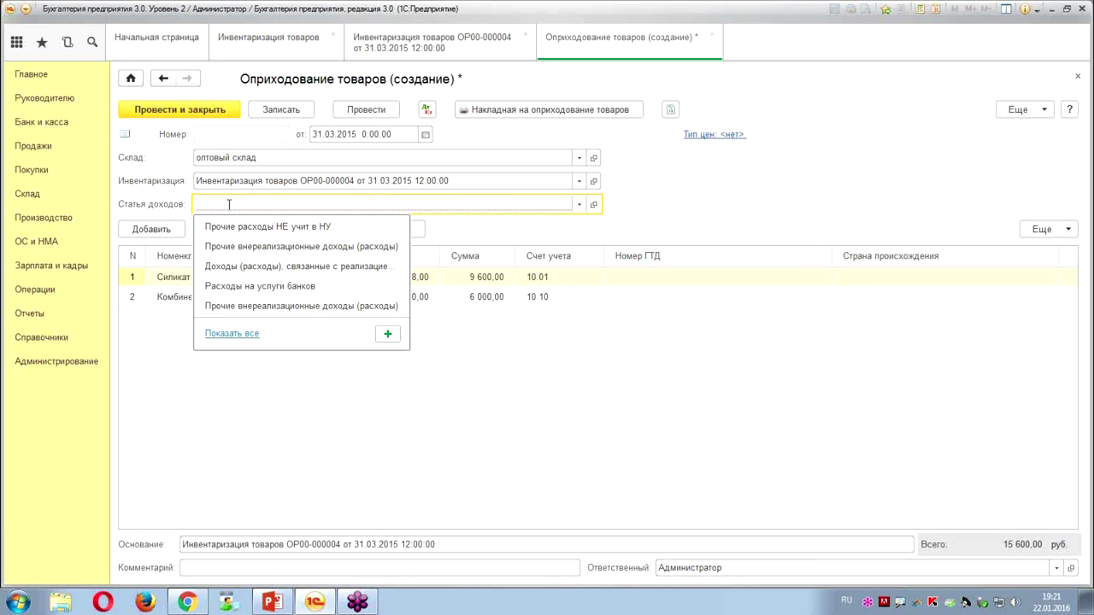
{"action": "left_click", "coordinate": [248, 246]}
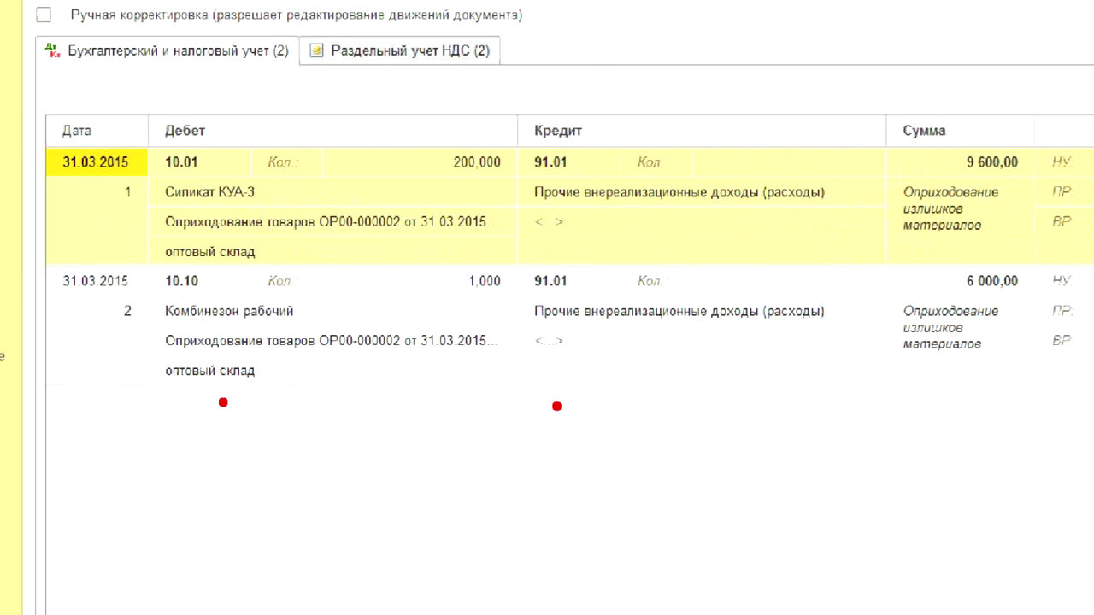
- Examine the debit accounts, quantities, credit accounts and amounts in the document's postings, and close the movements window
{"action": "left_click_drag", "start_coordinate": [437, 194], "coordinate": [504, 197]}
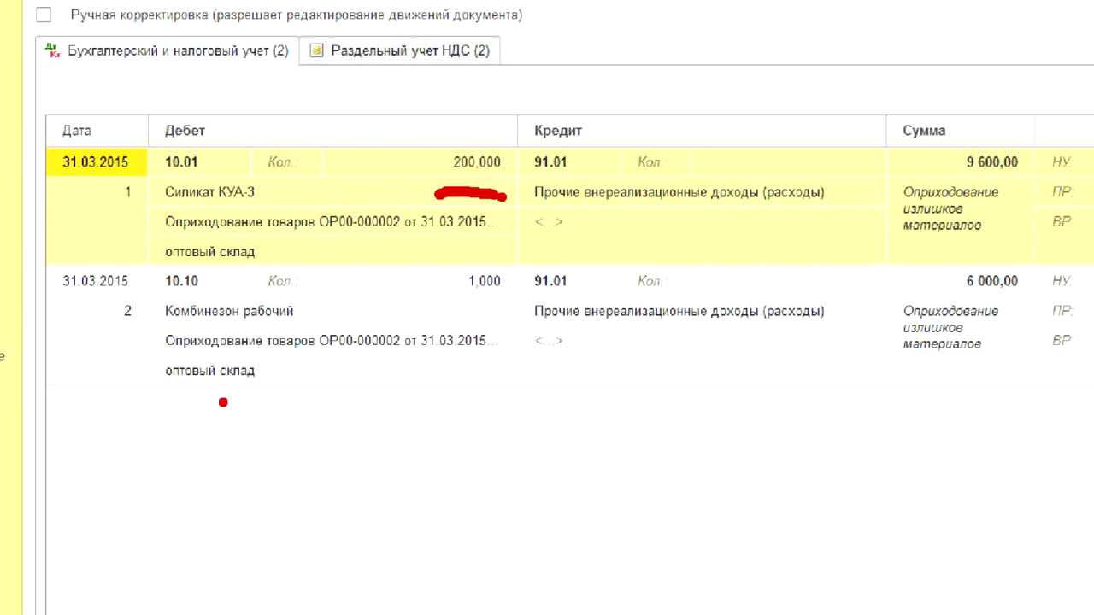
{"action": "left_click_drag", "start_coordinate": [447, 299], "coordinate": [525, 299]}
{"action": "mouse_move", "coordinate": [659, 98]}
{"action": "left_mouse_down"}
{"action": "mouse_move", "coordinate": [504, 155]}
{"action": "mouse_move", "coordinate": [718, 400]}
{"action": "mouse_move", "coordinate": [730, 227]}
{"action": "mouse_move", "coordinate": [605, 87]}
{"action": "left_mouse_up"}
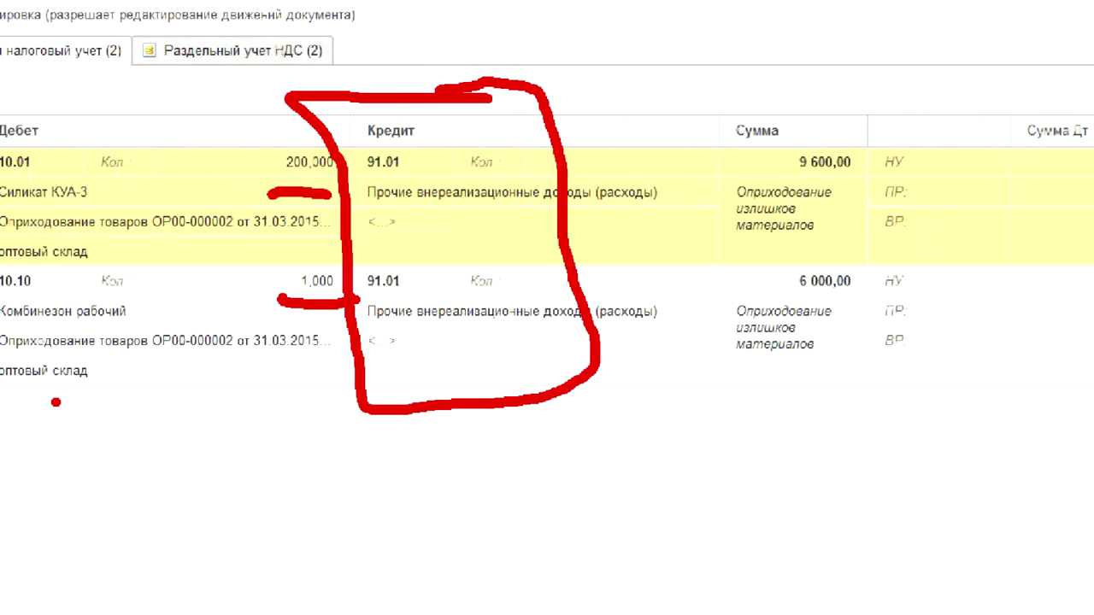
{"action": "mouse_move", "coordinate": [787, 56]}
{"action": "left_mouse_down"}
{"action": "mouse_move", "coordinate": [538, 437]}
{"action": "mouse_move", "coordinate": [794, 198]}
{"action": "mouse_move", "coordinate": [797, 26]}
{"action": "left_mouse_up"}
{"action": "mouse_move", "coordinate": [725, 88]}
{"action": "left_mouse_down"}
{"action": "mouse_move", "coordinate": [1025, 79]}
{"action": "mouse_move", "coordinate": [1067, 351]}
{"action": "mouse_move", "coordinate": [829, 353]}
{"action": "mouse_move", "coordinate": [748, 62]}
{"action": "left_mouse_up"}
{"action": "left_click", "coordinate": [867, 477]}
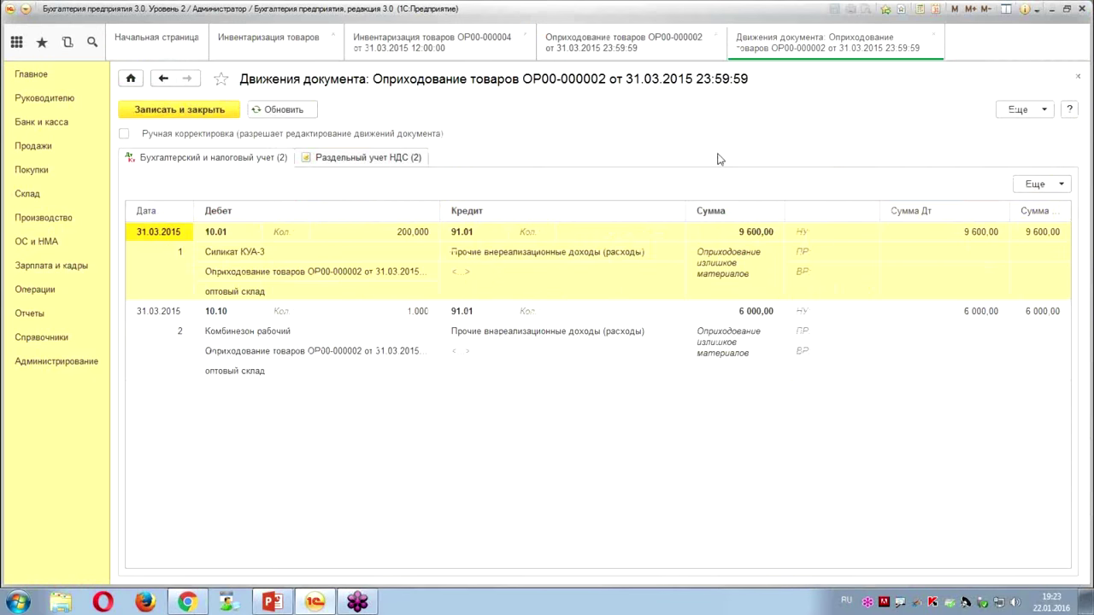
{"action": "left_click", "coordinate": [945, 38]}
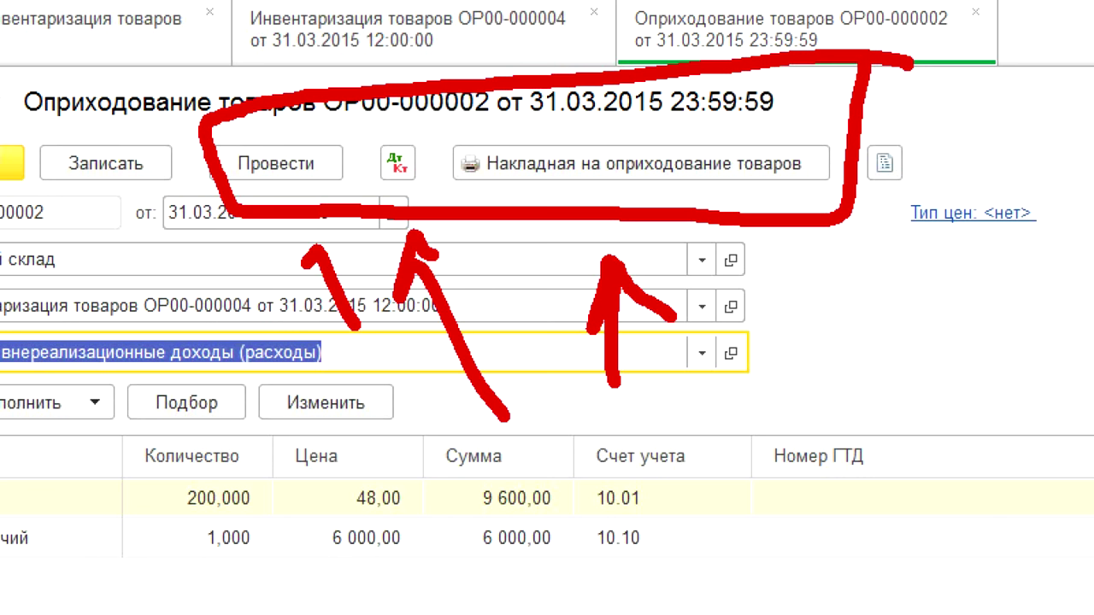
- View the Накладная на оприходование товаров print form, and close both the form and the Оприходование товаров document
{"action": "left_click", "coordinate": [735, 174]}
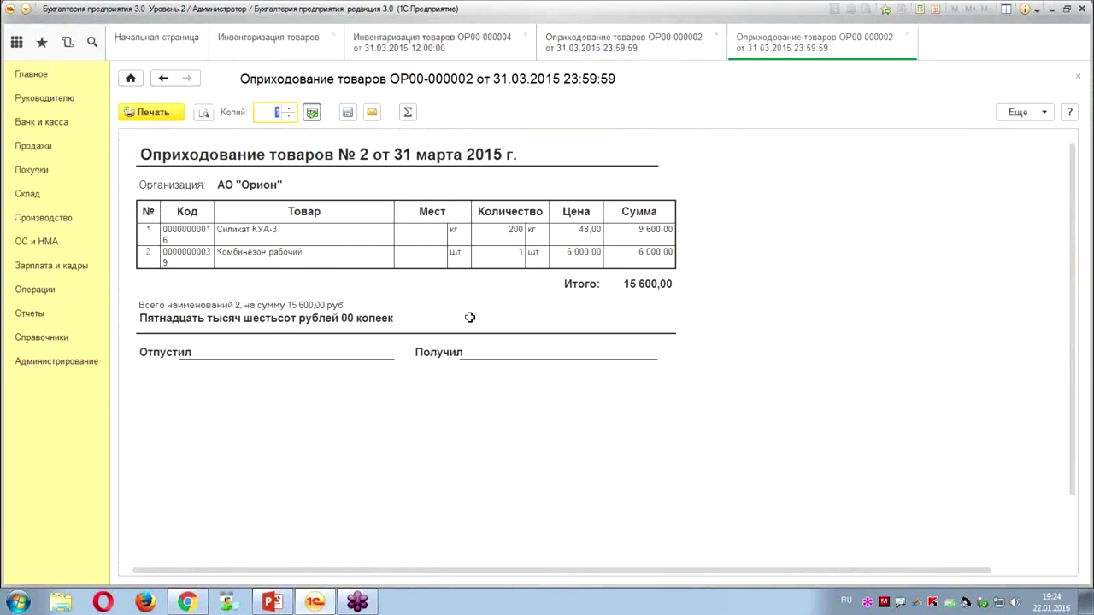
{"action": "left_click", "coordinate": [912, 37]}
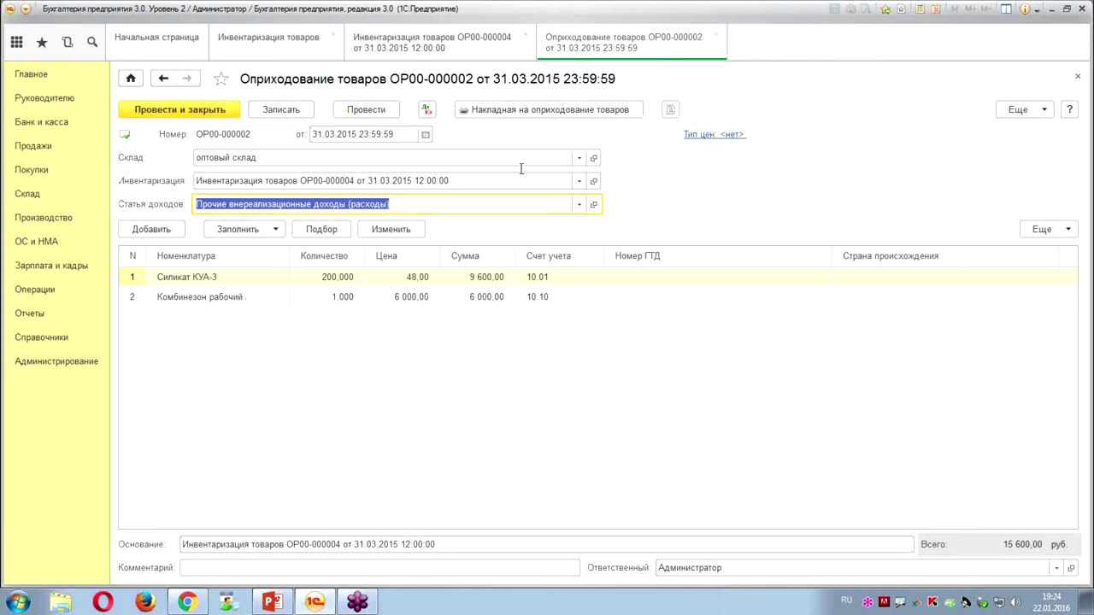
{"action": "left_click", "coordinate": [721, 38]}
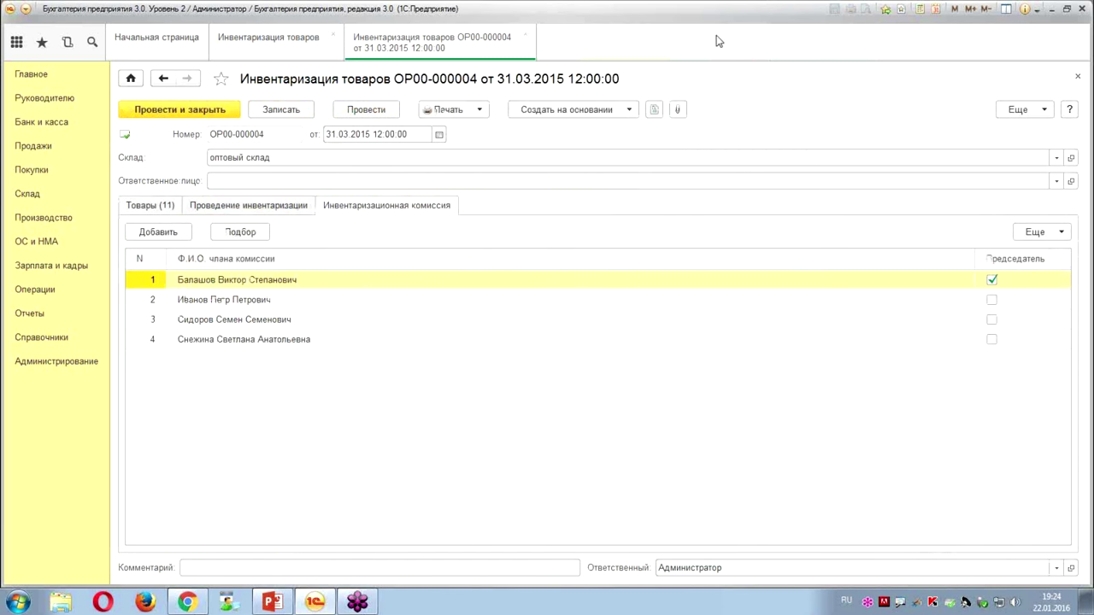
{"action": "left_click_drag", "start_coordinate": [523, 13], "coordinate": [324, 29]}
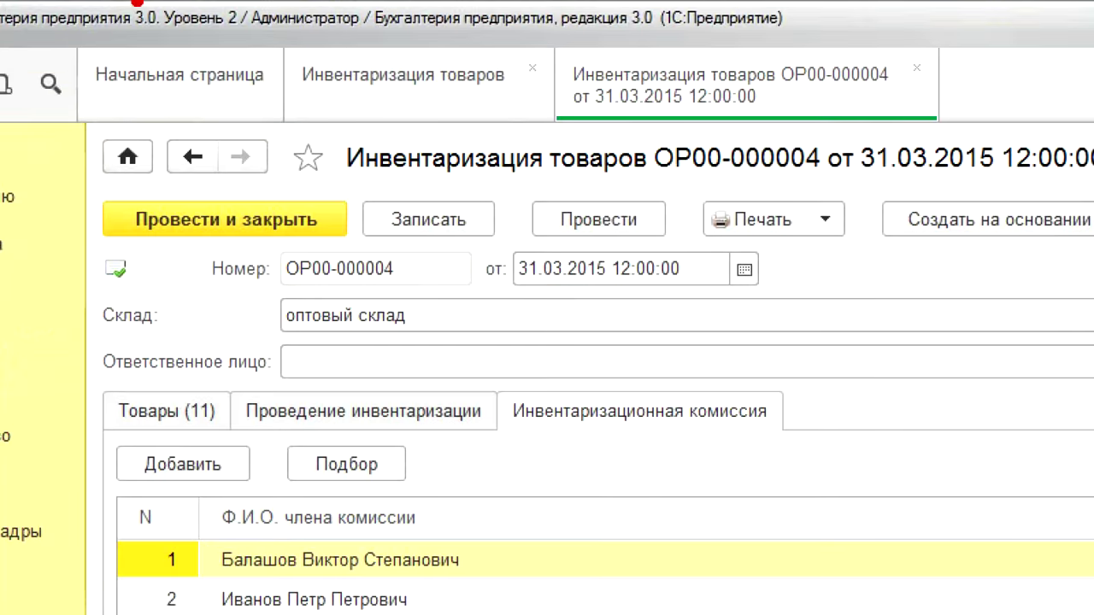
{"action": "left_click_drag", "start_coordinate": [513, 56], "coordinate": [1073, 39]}
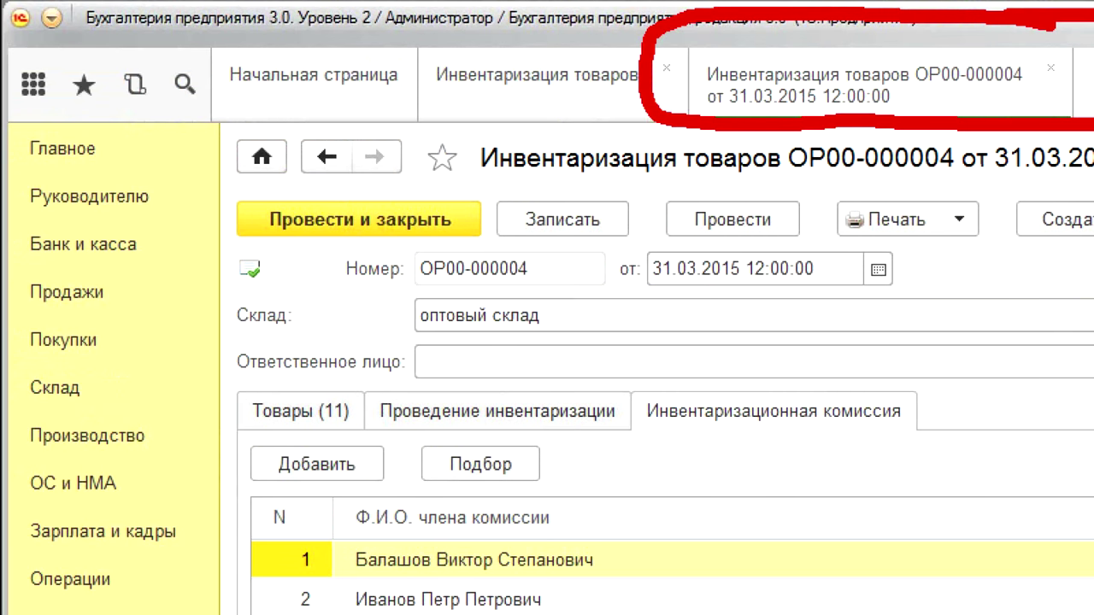
{"action": "mouse_move", "coordinate": [166, 36]}
{"action": "left_mouse_down"}
{"action": "mouse_move", "coordinate": [85, 58]}
{"action": "mouse_move", "coordinate": [171, 139]}
{"action": "mouse_move", "coordinate": [164, 43]}
{"action": "left_mouse_up"}
{"action": "mouse_move", "coordinate": [164, 128]}
{"action": "left_mouse_down"}
{"action": "mouse_move", "coordinate": [90, 10]}
{"action": "mouse_move", "coordinate": [192, 137]}
{"action": "mouse_move", "coordinate": [171, 17]}
{"action": "mouse_move", "coordinate": [196, 99]}
{"action": "left_mouse_up"}
{"action": "left_click_drag", "start_coordinate": [154, 340], "coordinate": [295, 308]}
{"action": "left_click", "coordinate": [181, 309]}
{"action": "mouse_move", "coordinate": [176, 304]}
{"action": "left_mouse_down"}
{"action": "mouse_move", "coordinate": [128, 351]}
{"action": "mouse_move", "coordinate": [207, 345]}
{"action": "left_mouse_up"}
{"action": "mouse_move", "coordinate": [2, 378]}
{"action": "left_mouse_down"}
{"action": "mouse_move", "coordinate": [120, 411]}
{"action": "mouse_move", "coordinate": [167, 387]}
{"action": "left_mouse_up"}
{"action": "left_click_drag", "start_coordinate": [2, 376], "coordinate": [128, 382]}
{"action": "left_click_drag", "start_coordinate": [17, 329], "coordinate": [167, 453]}
{"action": "mouse_move", "coordinate": [120, 304]}
{"action": "left_mouse_down"}
{"action": "mouse_move", "coordinate": [43, 410]}
{"action": "mouse_move", "coordinate": [77, 462]}
{"action": "left_mouse_up"}
{"action": "mouse_move", "coordinate": [86, 384]}
{"action": "left_mouse_down"}
{"action": "mouse_move", "coordinate": [214, 402]}
{"action": "mouse_move", "coordinate": [209, 469]}
{"action": "mouse_move", "coordinate": [250, 440]}
{"action": "left_mouse_up"}
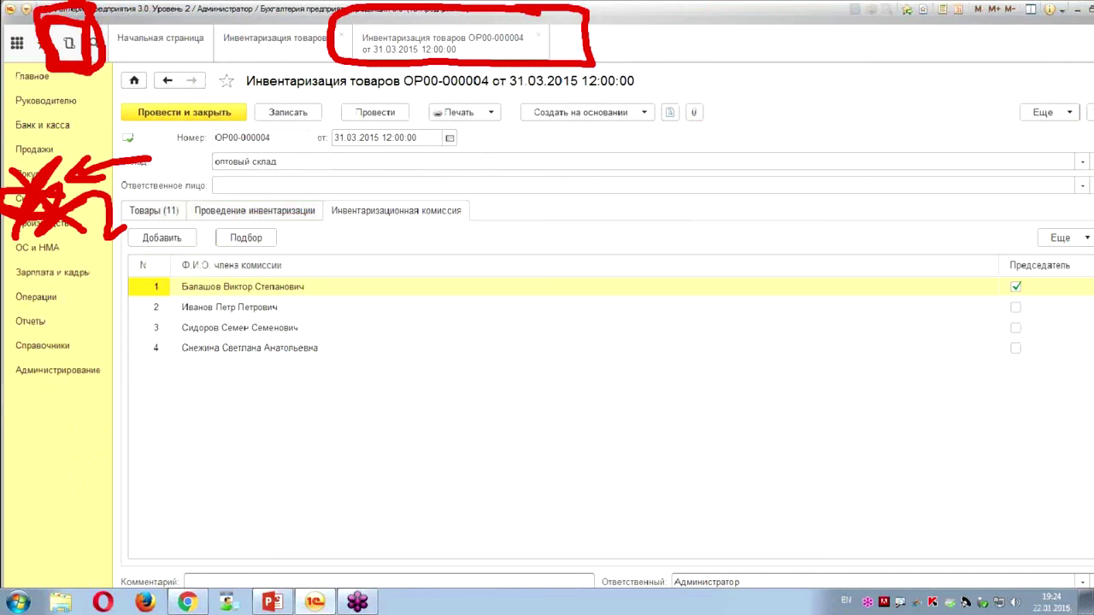
{"action": "key", "text": "Escape"}
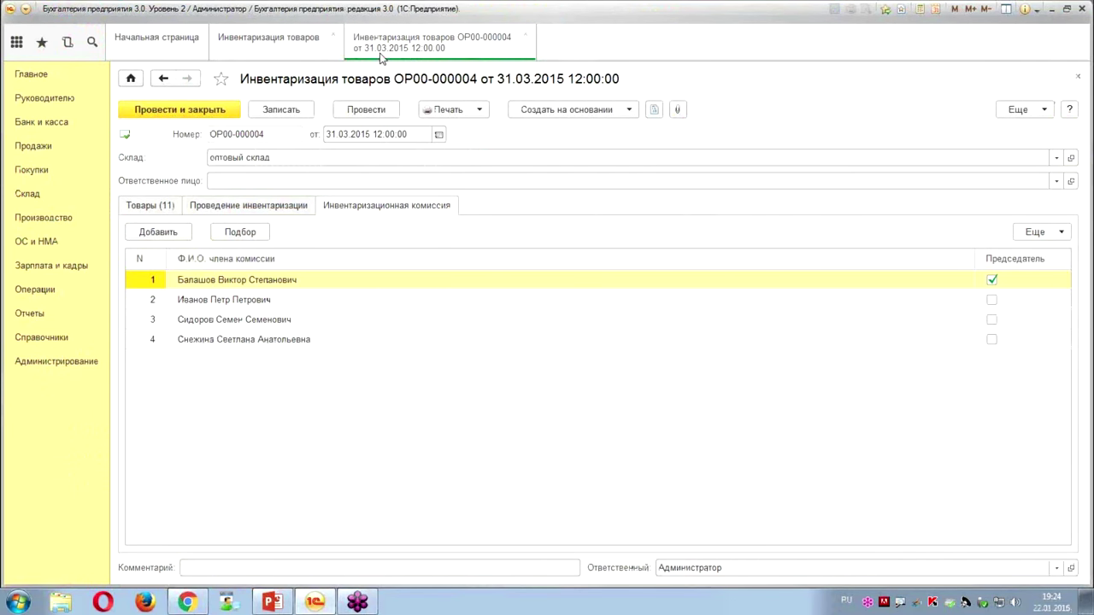
- Close the open inventory windows and reopen the goods inventory document ОР00-000004 from the history
{"action": "left_click", "coordinate": [530, 36]}
{"action": "left_click", "coordinate": [332, 34]}
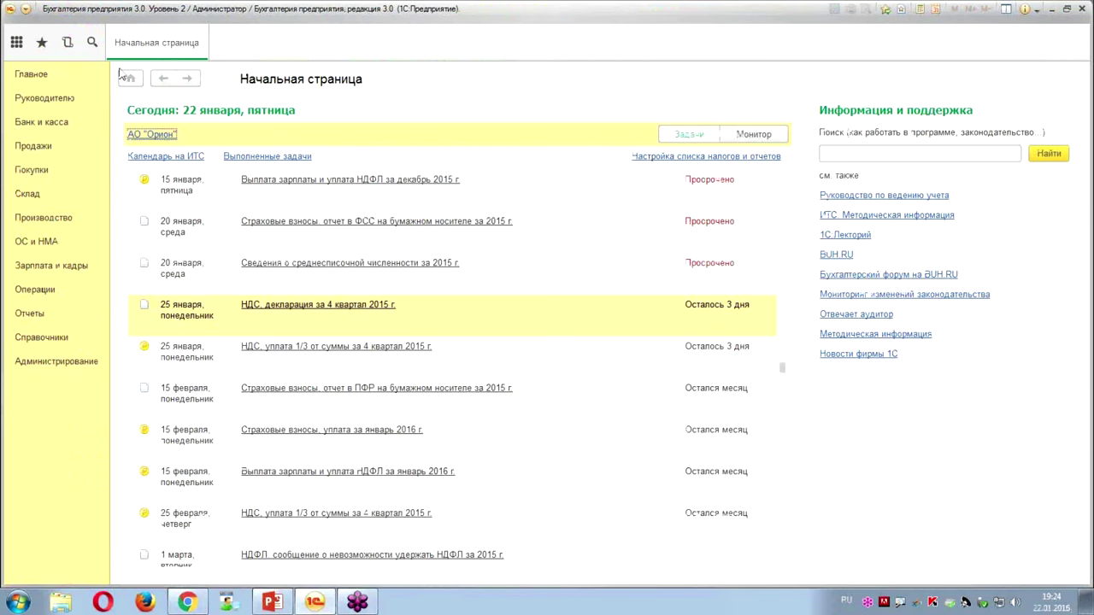
{"action": "left_click", "coordinate": [66, 42]}
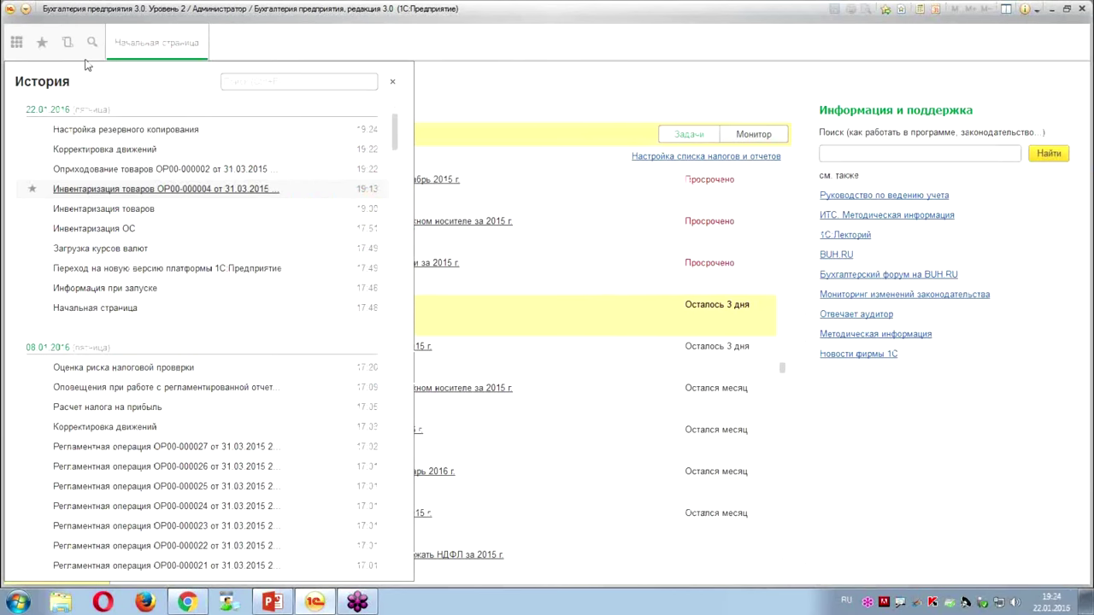
{"action": "left_click", "coordinate": [78, 192]}
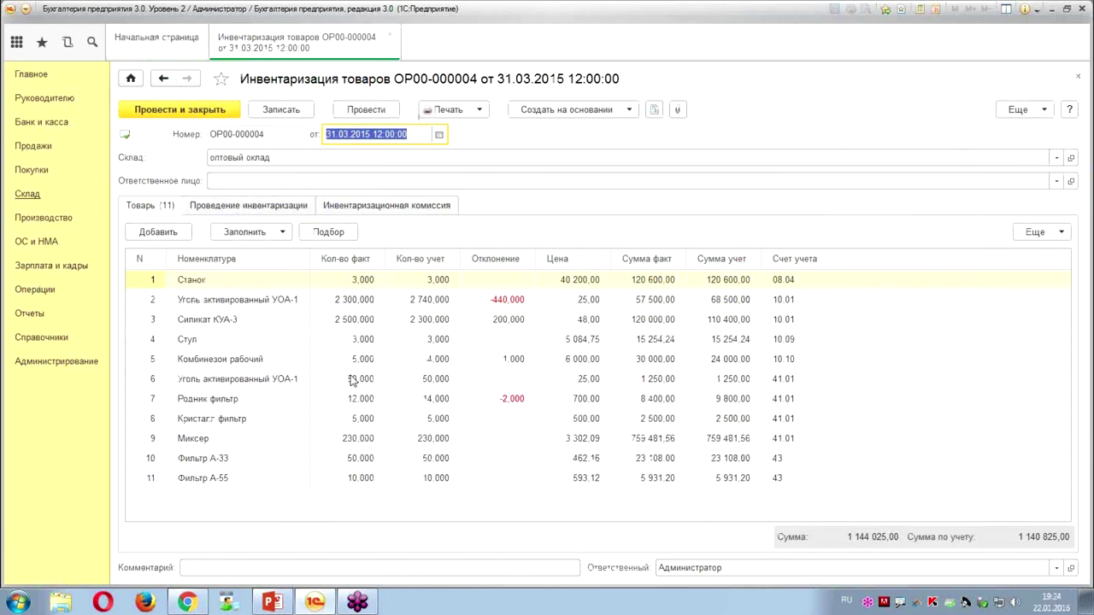
{"action": "left_click", "coordinate": [581, 111]}
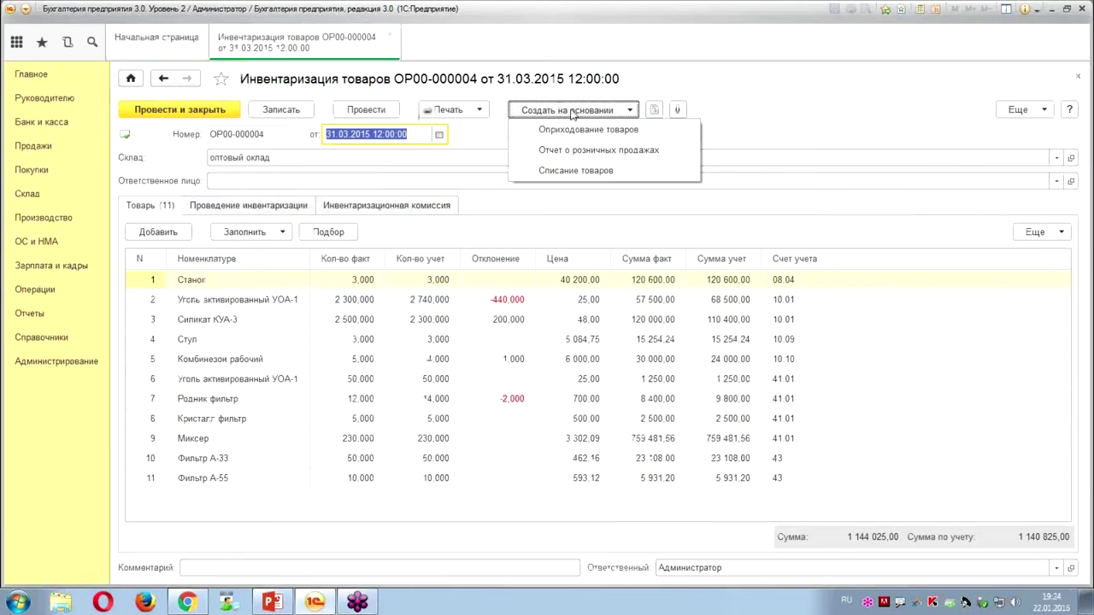
{"action": "mouse_move", "coordinate": [868, 195]}
{"action": "left_mouse_down"}
{"action": "mouse_move", "coordinate": [603, 269]}
{"action": "mouse_move", "coordinate": [904, 205]}
{"action": "mouse_move", "coordinate": [864, 182]}
{"action": "left_mouse_up"}
{"action": "left_click_drag", "start_coordinate": [520, 209], "coordinate": [602, 346]}
{"action": "left_click_drag", "start_coordinate": [526, 306], "coordinate": [552, 381]}
{"action": "mouse_move", "coordinate": [637, 389]}
{"action": "left_mouse_down"}
{"action": "mouse_move", "coordinate": [633, 312]}
{"action": "mouse_move", "coordinate": [812, 384]}
{"action": "mouse_move", "coordinate": [591, 390]}
{"action": "left_mouse_up"}
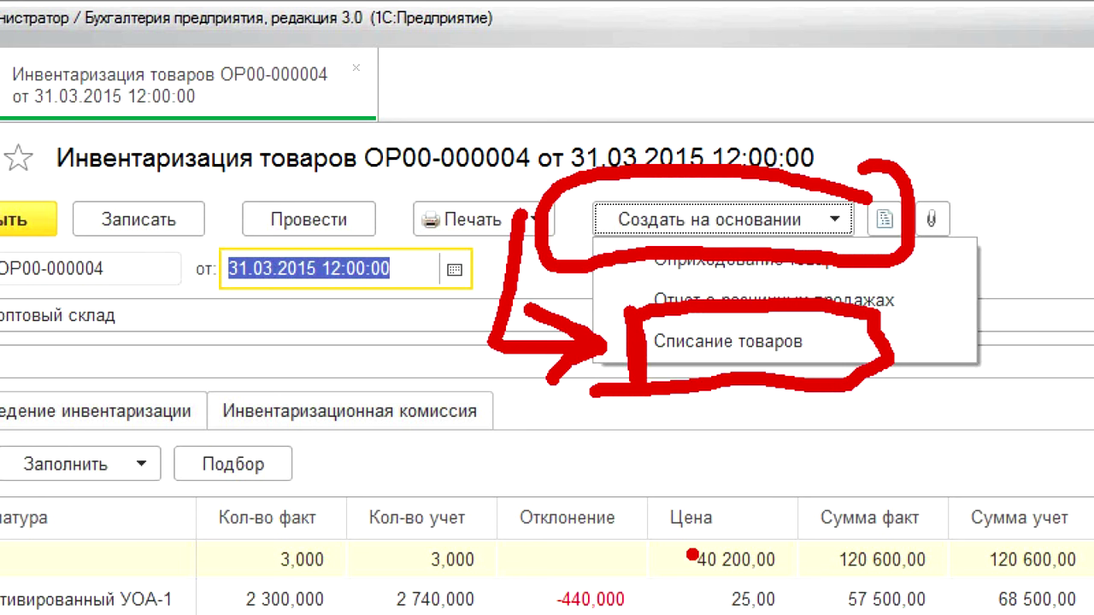
{"action": "mouse_move", "coordinate": [683, 402]}
{"action": "left_mouse_down"}
{"action": "mouse_move", "coordinate": [688, 449]}
{"action": "mouse_move", "coordinate": [603, 554]}
{"action": "mouse_move", "coordinate": [719, 489]}
{"action": "mouse_move", "coordinate": [797, 494]}
{"action": "left_mouse_up"}
{"action": "left_click_drag", "start_coordinate": [782, 428], "coordinate": [776, 581]}
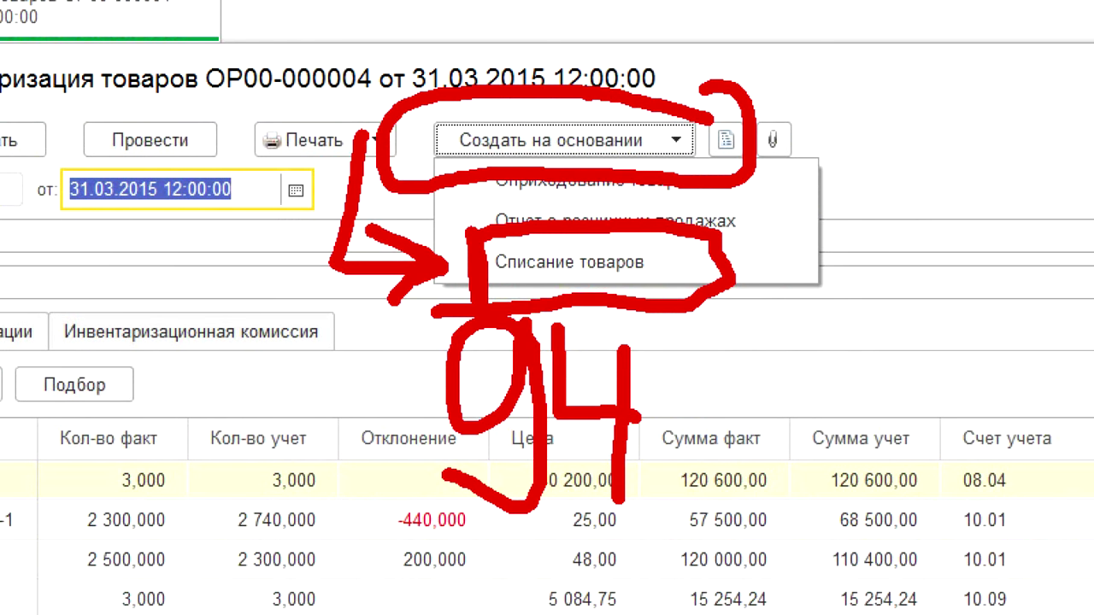
{"action": "mouse_move", "coordinate": [816, 421]}
{"action": "left_mouse_down"}
{"action": "mouse_move", "coordinate": [832, 443]}
{"action": "mouse_move", "coordinate": [949, 447]}
{"action": "left_mouse_up"}
{"action": "mouse_move", "coordinate": [788, 366]}
{"action": "left_mouse_down"}
{"action": "mouse_move", "coordinate": [863, 453]}
{"action": "mouse_move", "coordinate": [940, 317]}
{"action": "mouse_move", "coordinate": [1086, 427]}
{"action": "left_mouse_up"}
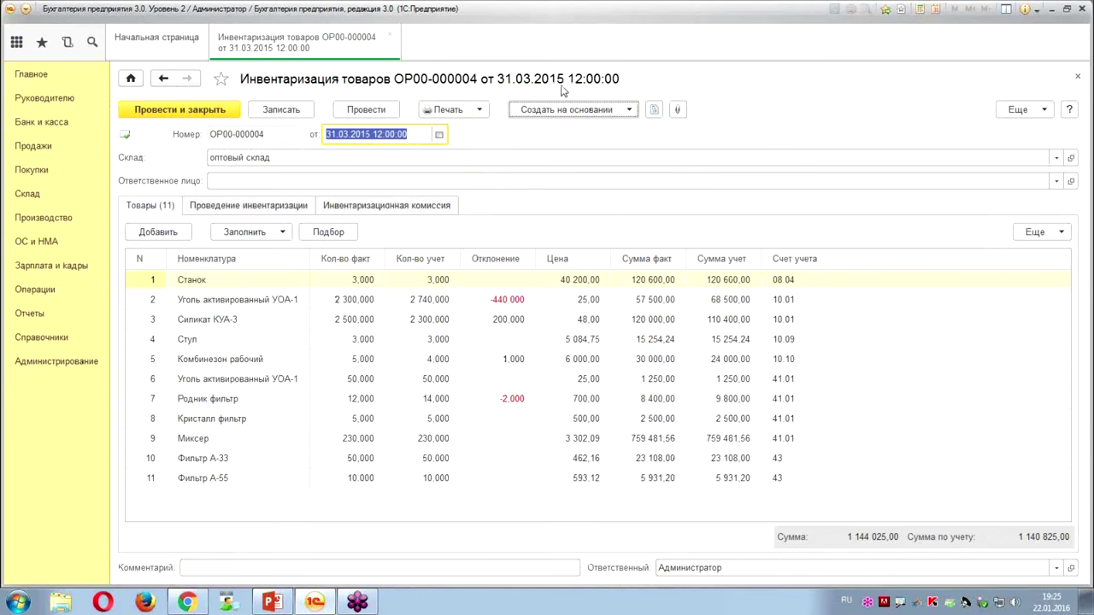
- Create a Списание товаров document based on the goods inventory document
{"action": "left_click", "coordinate": [568, 110]}
{"action": "left_click", "coordinate": [578, 171]}
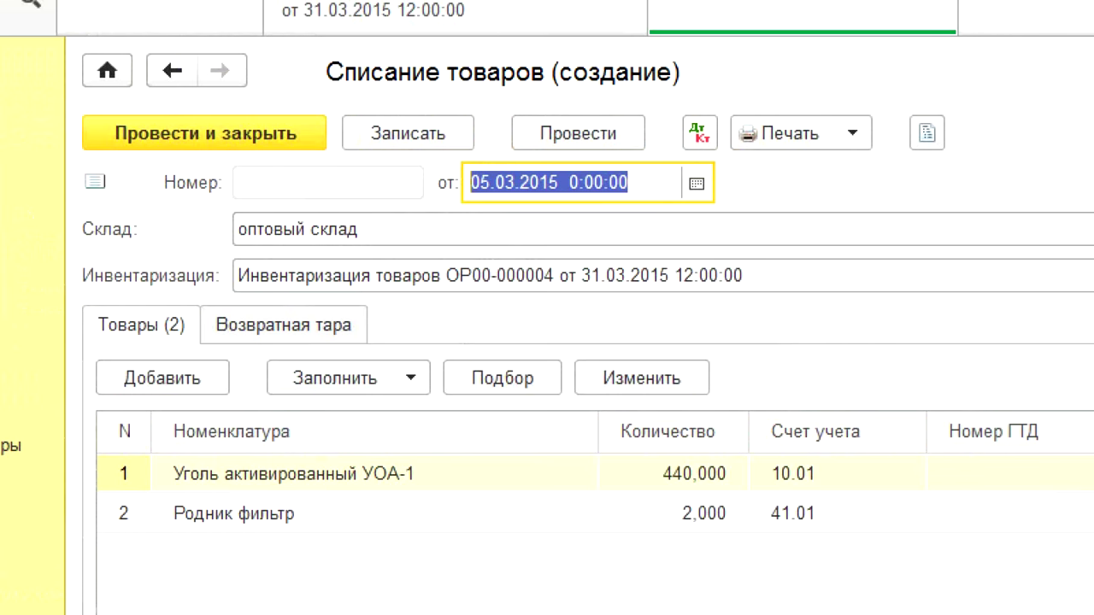
{"action": "mouse_move", "coordinate": [424, 214]}
{"action": "left_mouse_down"}
{"action": "mouse_move", "coordinate": [696, 229]}
{"action": "mouse_move", "coordinate": [516, 147]}
{"action": "mouse_move", "coordinate": [420, 159]}
{"action": "left_mouse_up"}
{"action": "left_click_drag", "start_coordinate": [587, 323], "coordinate": [588, 443]}
{"action": "mouse_move", "coordinate": [541, 323]}
{"action": "left_mouse_down"}
{"action": "mouse_move", "coordinate": [588, 277]}
{"action": "mouse_move", "coordinate": [615, 311]}
{"action": "left_mouse_up"}
{"action": "left_click_drag", "start_coordinate": [696, 384], "coordinate": [672, 272]}
{"action": "mouse_move", "coordinate": [637, 309]}
{"action": "left_mouse_down"}
{"action": "mouse_move", "coordinate": [666, 265]}
{"action": "mouse_move", "coordinate": [694, 289]}
{"action": "left_mouse_up"}
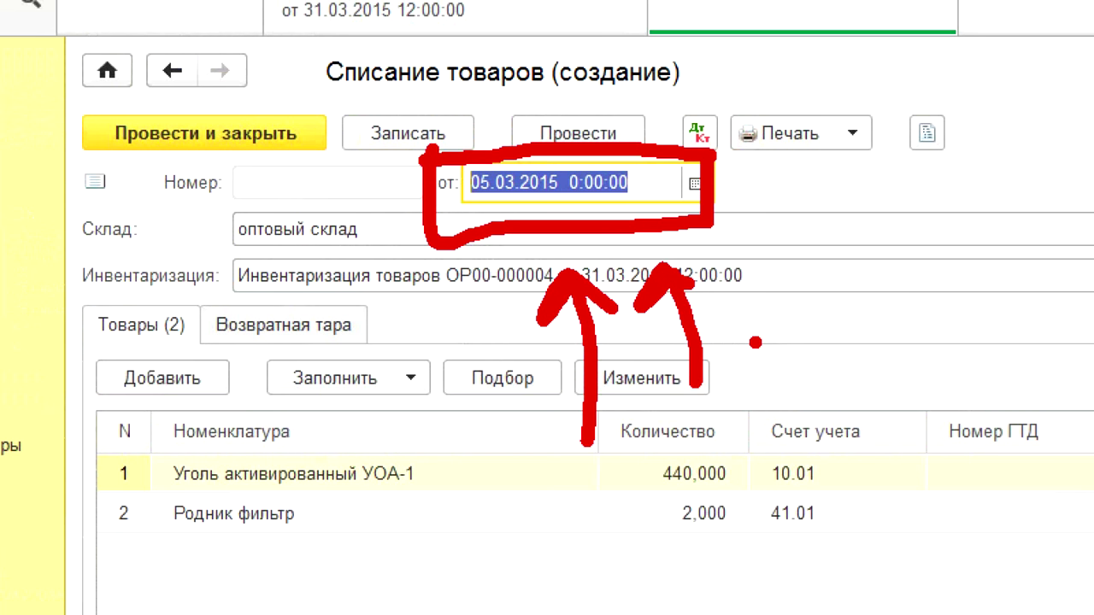
{"action": "key", "text": "Escape"}
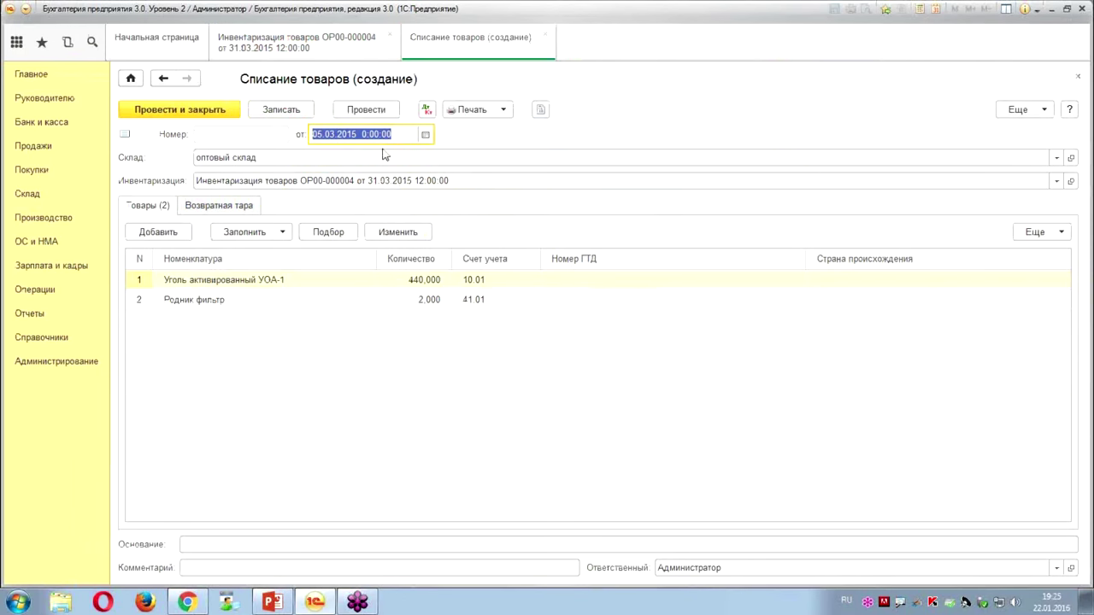
- Set the date of the new Списание товаров document to 31.03.2015
{"action": "type", "text": "31.03.2"}
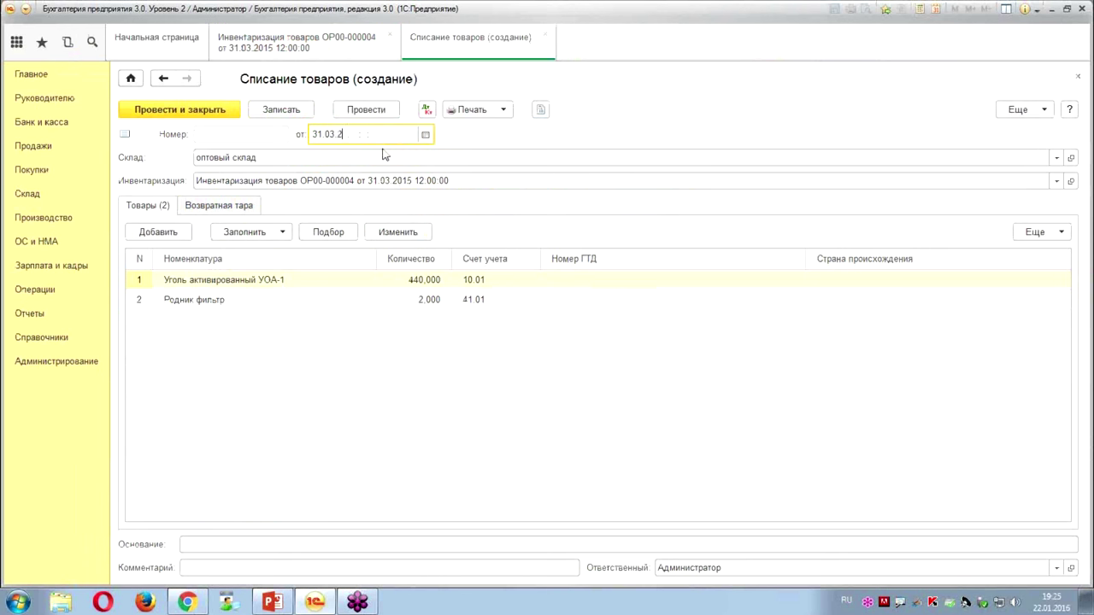
{"action": "type", "text": "015"}
{"action": "key", "text": "Tab"}
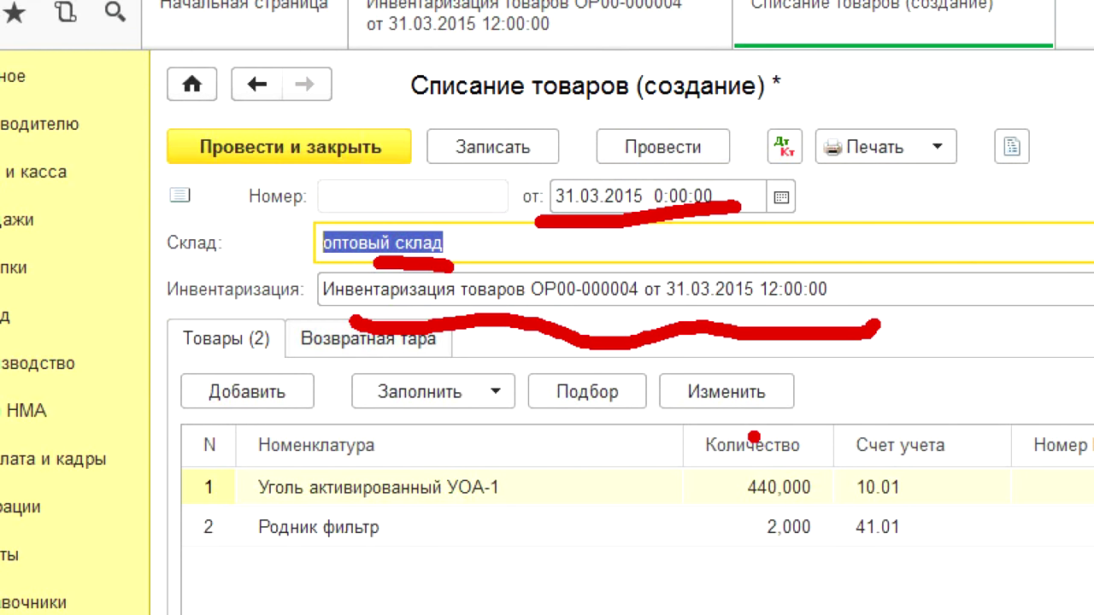
- Copy the inventory document reference from the Инвентаризация field into the Основание field of the Списание товаров document
{"action": "key", "text": "Tab"}
{"action": "key", "text": "shift+F10"}
{"action": "key", "text": "ctrl+c"}
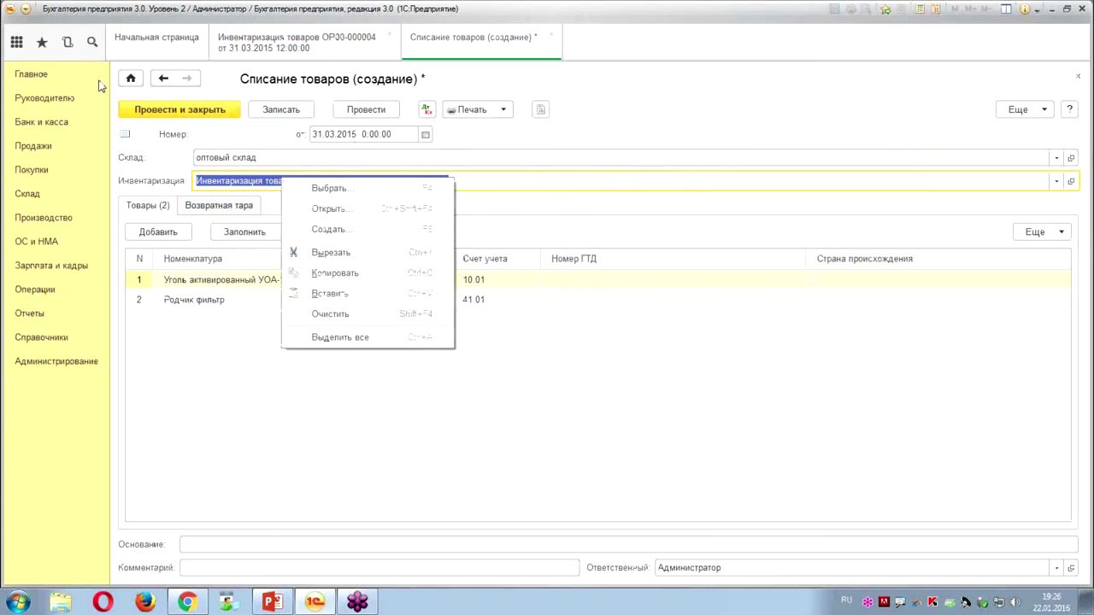
{"action": "left_click", "coordinate": [318, 273]}
{"action": "right_click", "coordinate": [195, 545]}
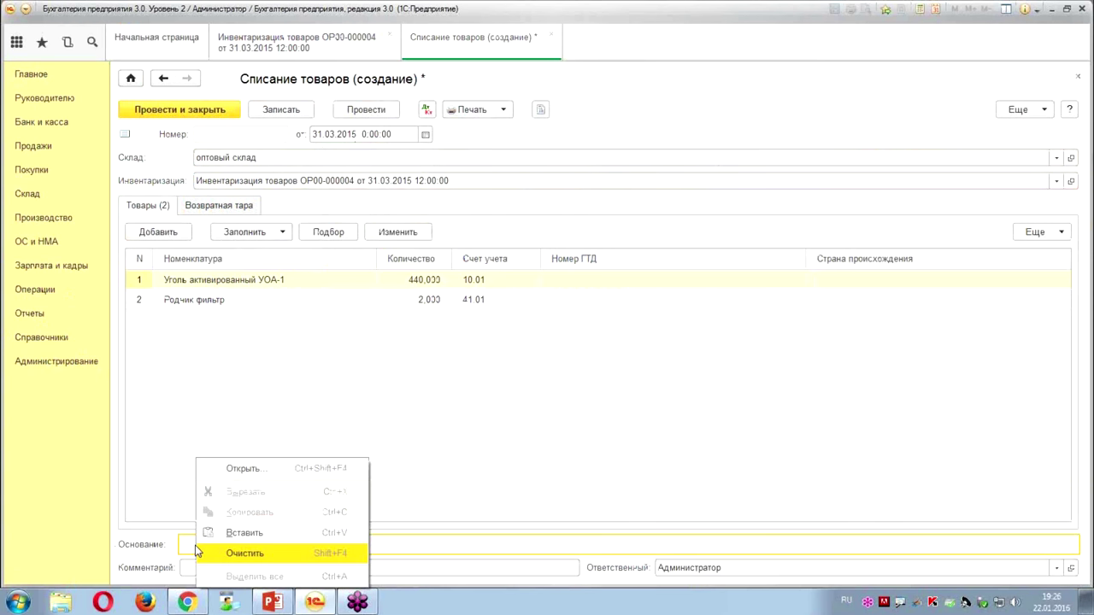
{"action": "left_click", "coordinate": [240, 528]}
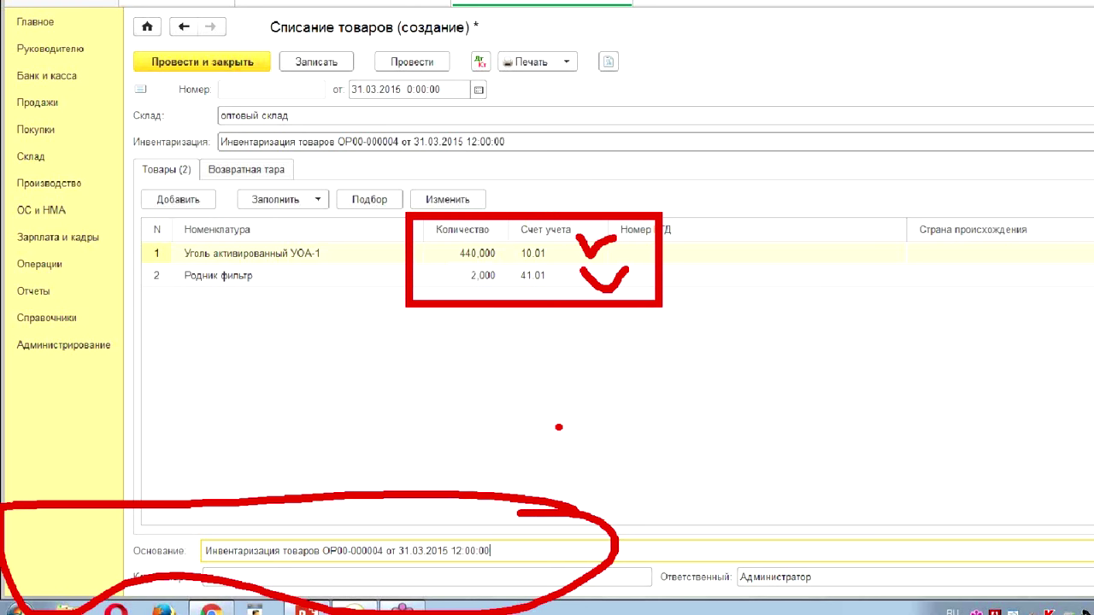
- Post the Списание товаров document and open its accounting movements
{"action": "left_click", "coordinate": [389, 67]}
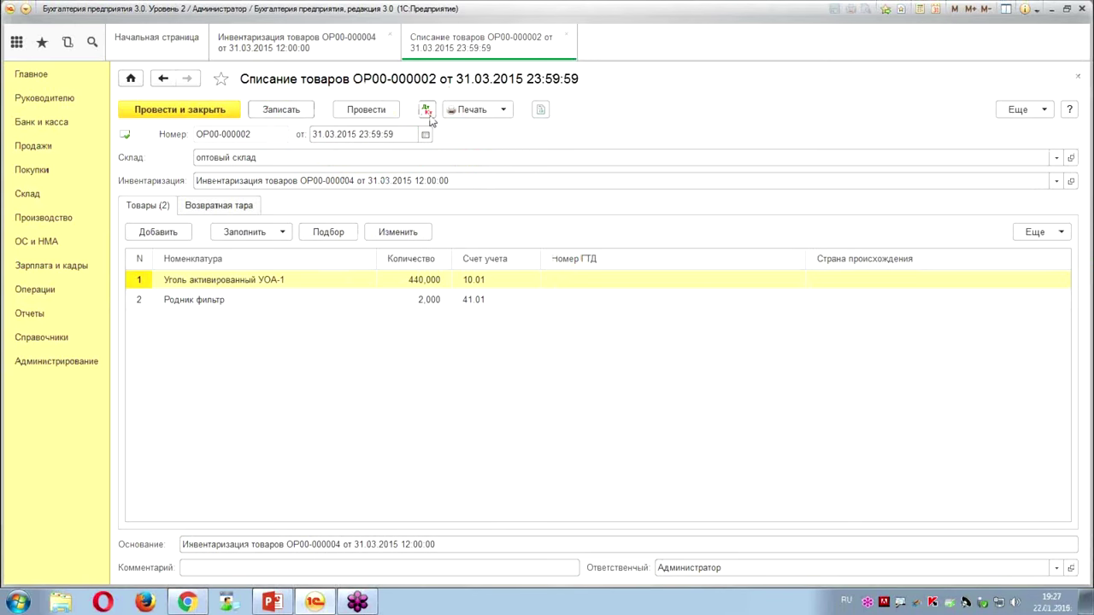
{"action": "left_click", "coordinate": [426, 111]}
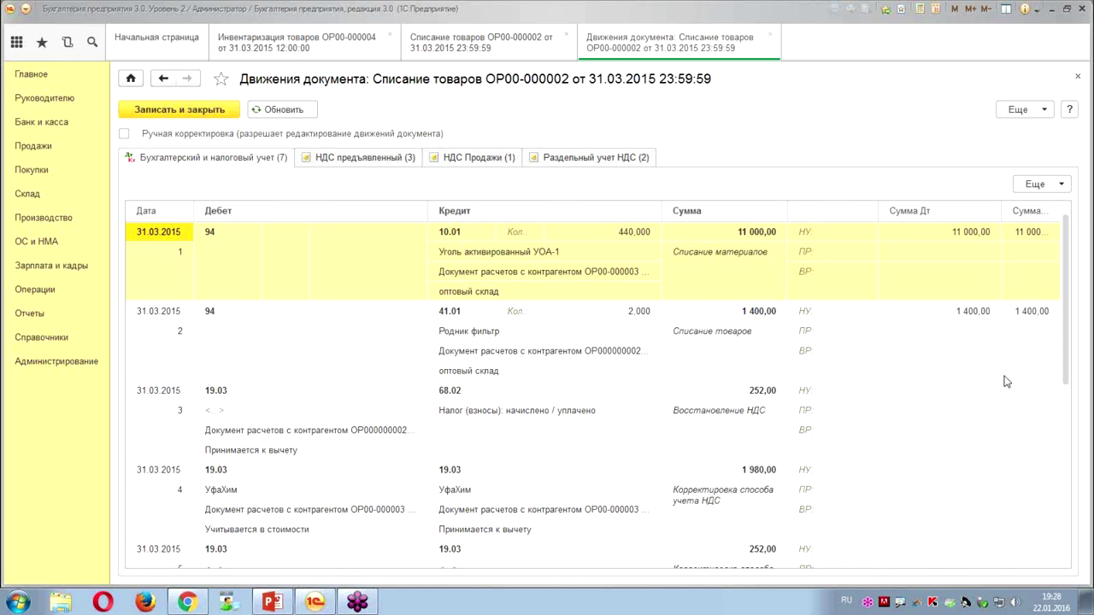
- Switch to PowerPoint, view slide 6 with the regulations on conducting inventories, and minimize the presentation
{"action": "left_click", "coordinate": [272, 604]}
{"action": "left_click_drag", "start_coordinate": [286, 419], "coordinate": [300, 235]}
{"action": "scroll", "coordinate": [223, 342], "scroll_direction": "down", "scroll_amount": 3}
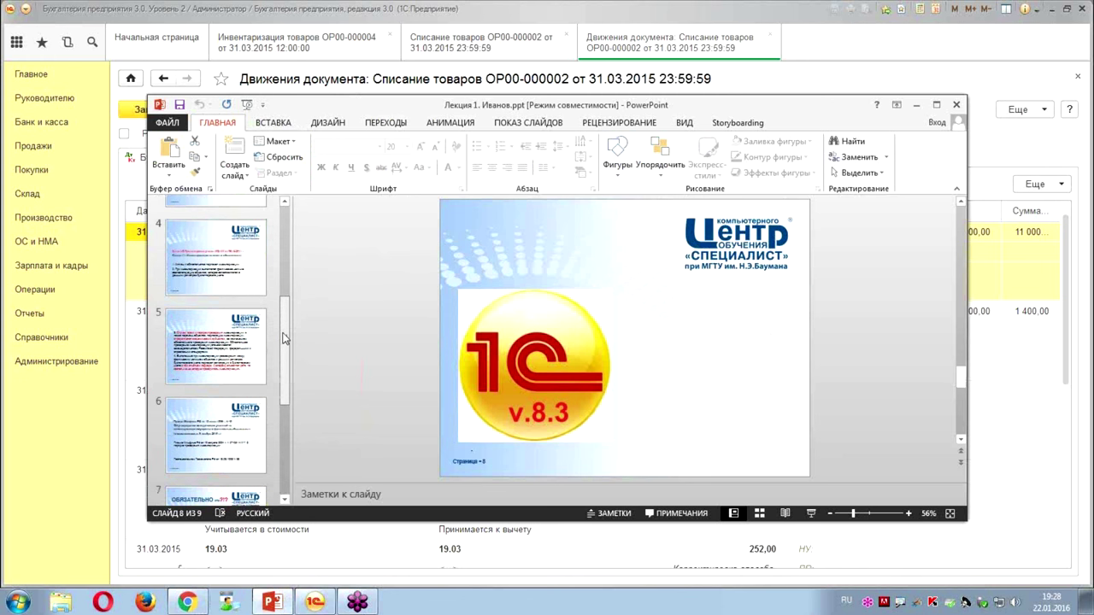
{"action": "left_click", "coordinate": [214, 346]}
{"action": "left_click", "coordinate": [212, 459]}
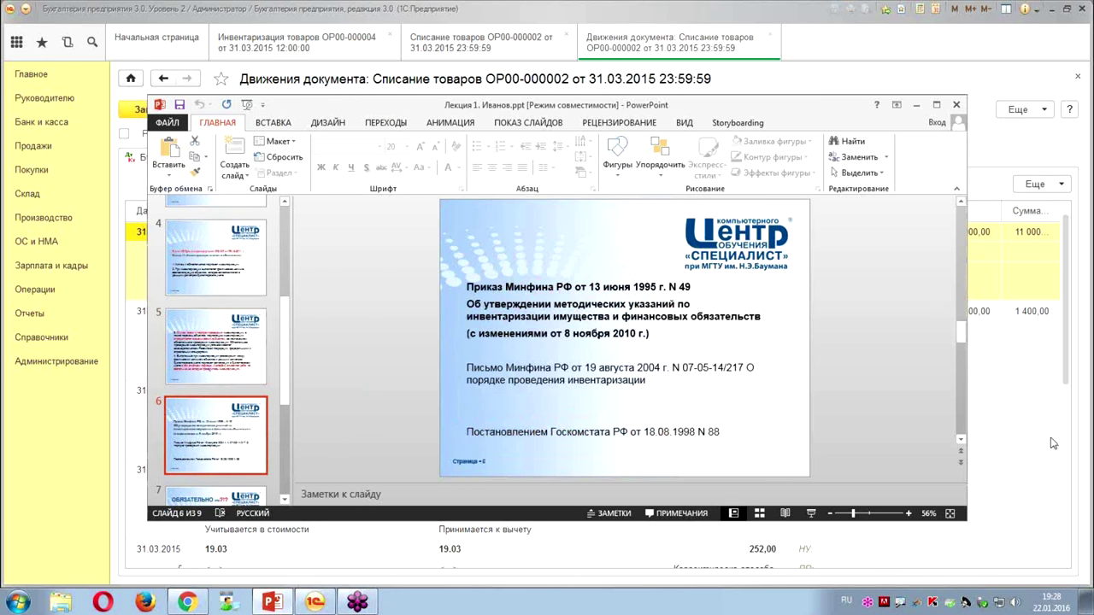
{"action": "left_click", "coordinate": [915, 104]}
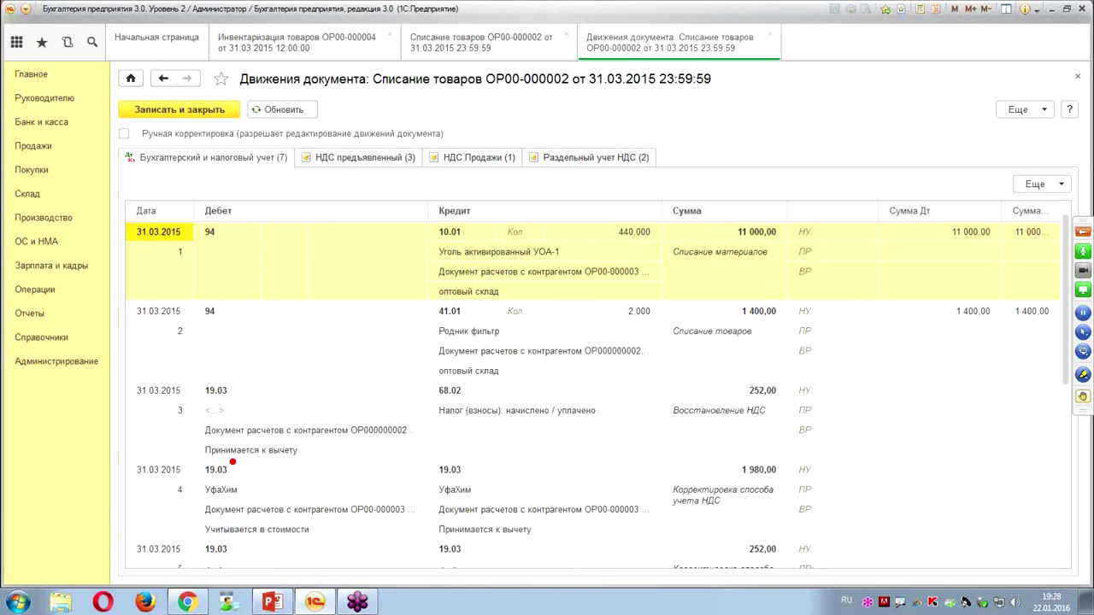
- Examine the material and goods write-off entries that debit account 94 and credit accounts 10.01 and 41.01
{"action": "mouse_move", "coordinate": [446, 189]}
{"action": "left_mouse_down"}
{"action": "mouse_move", "coordinate": [377, 334]}
{"action": "mouse_move", "coordinate": [585, 346]}
{"action": "mouse_move", "coordinate": [565, 243]}
{"action": "mouse_move", "coordinate": [577, 167]}
{"action": "left_mouse_up"}
{"action": "left_click_drag", "start_coordinate": [489, 67], "coordinate": [496, 163]}
{"action": "left_click_drag", "start_coordinate": [535, 73], "coordinate": [545, 143]}
{"action": "mouse_move", "coordinate": [634, 59]}
{"action": "left_mouse_down"}
{"action": "mouse_move", "coordinate": [622, 151]}
{"action": "mouse_move", "coordinate": [668, 133]}
{"action": "left_mouse_up"}
{"action": "left_click_drag", "start_coordinate": [609, 115], "coordinate": [642, 102]}
{"action": "left_click_drag", "start_coordinate": [720, 55], "coordinate": [716, 163]}
{"action": "left_click_drag", "start_coordinate": [685, 121], "coordinate": [716, 163]}
{"action": "left_click_drag", "start_coordinate": [768, 113], "coordinate": [719, 161]}
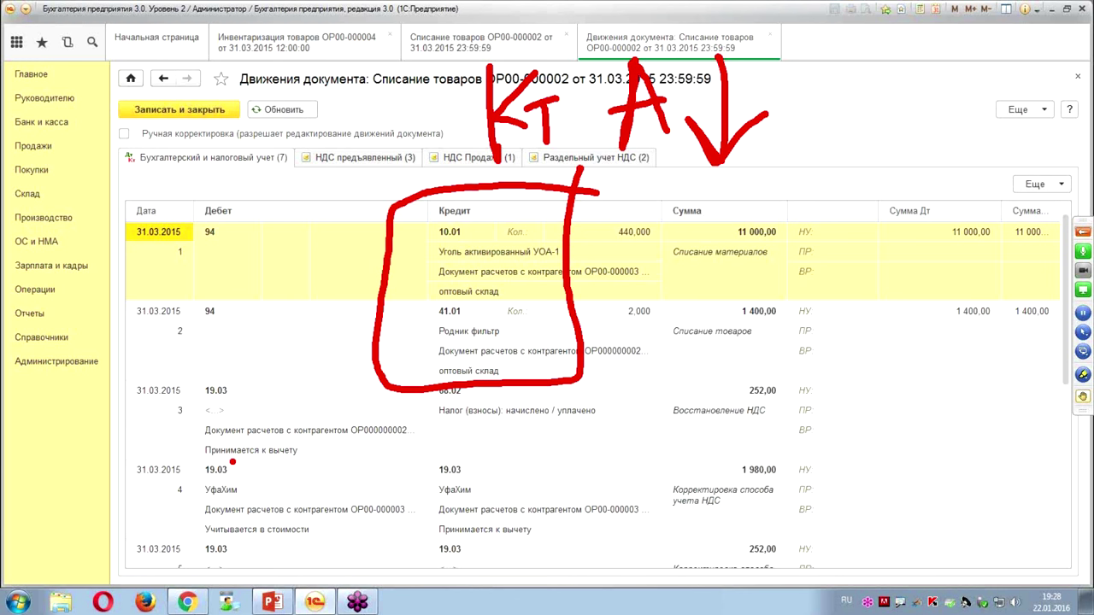
{"action": "mouse_move", "coordinate": [275, 175]}
{"action": "left_mouse_down"}
{"action": "mouse_move", "coordinate": [270, 357]}
{"action": "mouse_move", "coordinate": [101, 333]}
{"action": "mouse_move", "coordinate": [81, 184]}
{"action": "left_mouse_up"}
{"action": "left_click_drag", "start_coordinate": [81, 184], "coordinate": [317, 164]}
{"action": "mouse_move", "coordinate": [154, 264]}
{"action": "left_mouse_down"}
{"action": "mouse_move", "coordinate": [198, 295]}
{"action": "mouse_move", "coordinate": [256, 291]}
{"action": "left_mouse_up"}
{"action": "left_click_drag", "start_coordinate": [272, 255], "coordinate": [287, 295]}
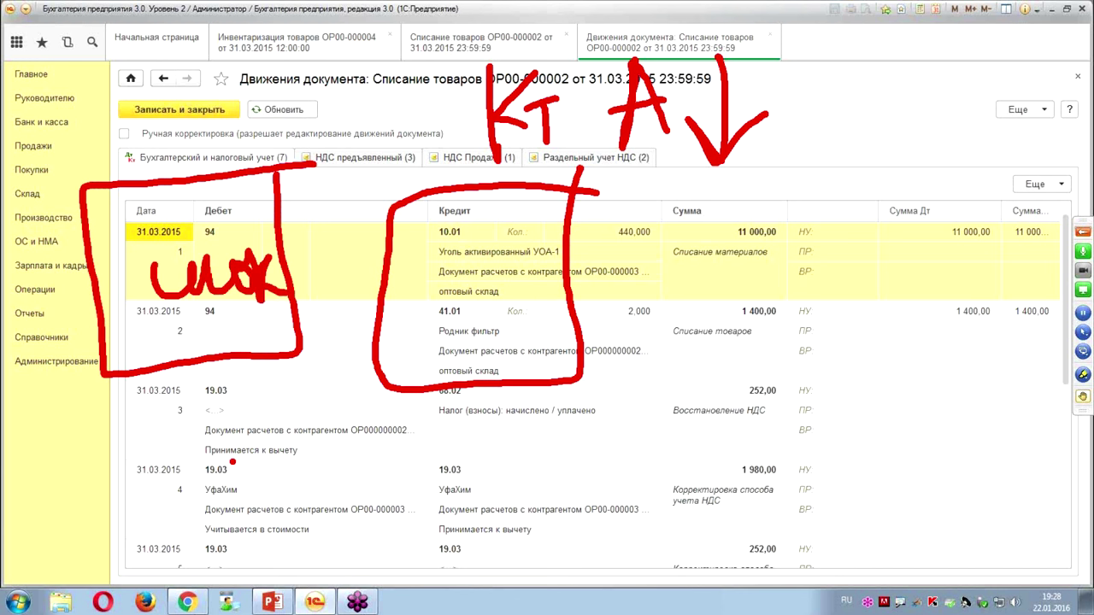
{"action": "left_click_drag", "start_coordinate": [726, 246], "coordinate": [793, 242]}
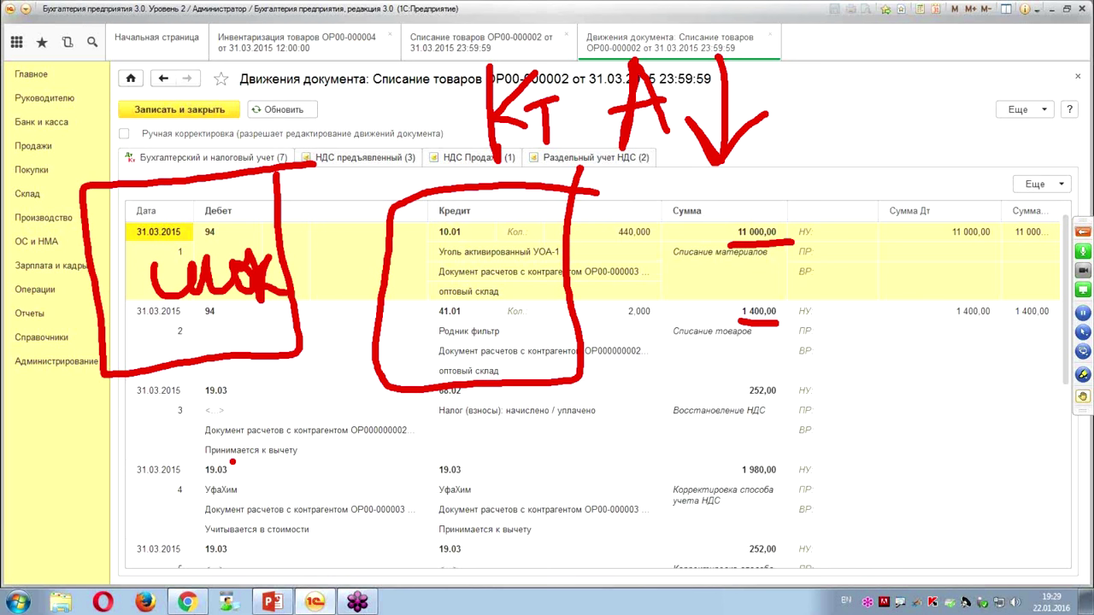
{"action": "key", "text": "Escape"}
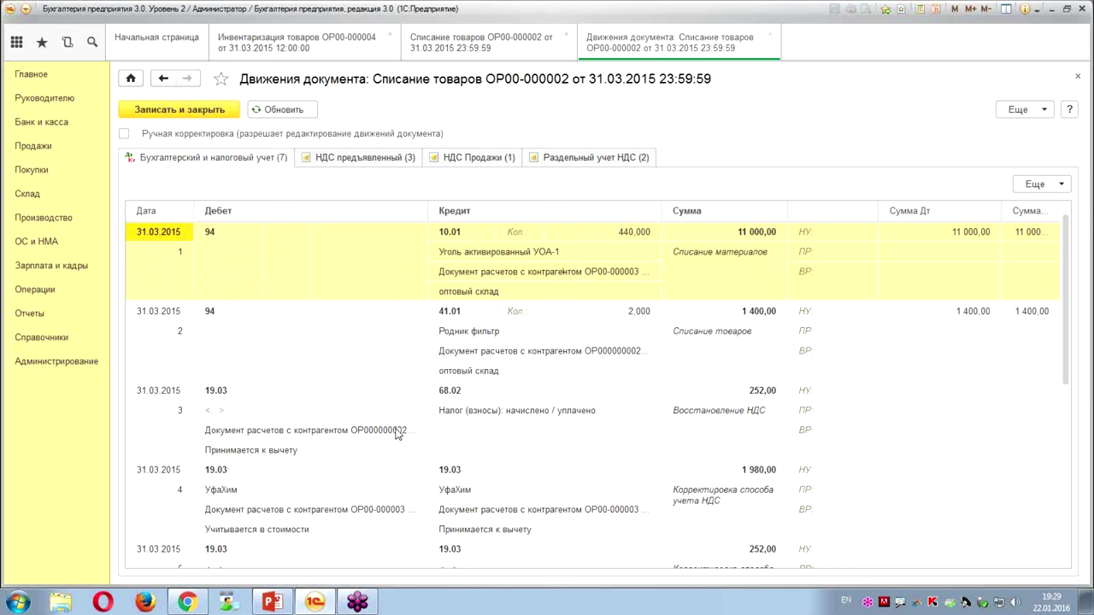
{"action": "scroll", "coordinate": [396, 435], "scroll_direction": "down", "scroll_amount": 3}
{"action": "scroll", "coordinate": [390, 450], "scroll_direction": "up", "scroll_amount": 3}
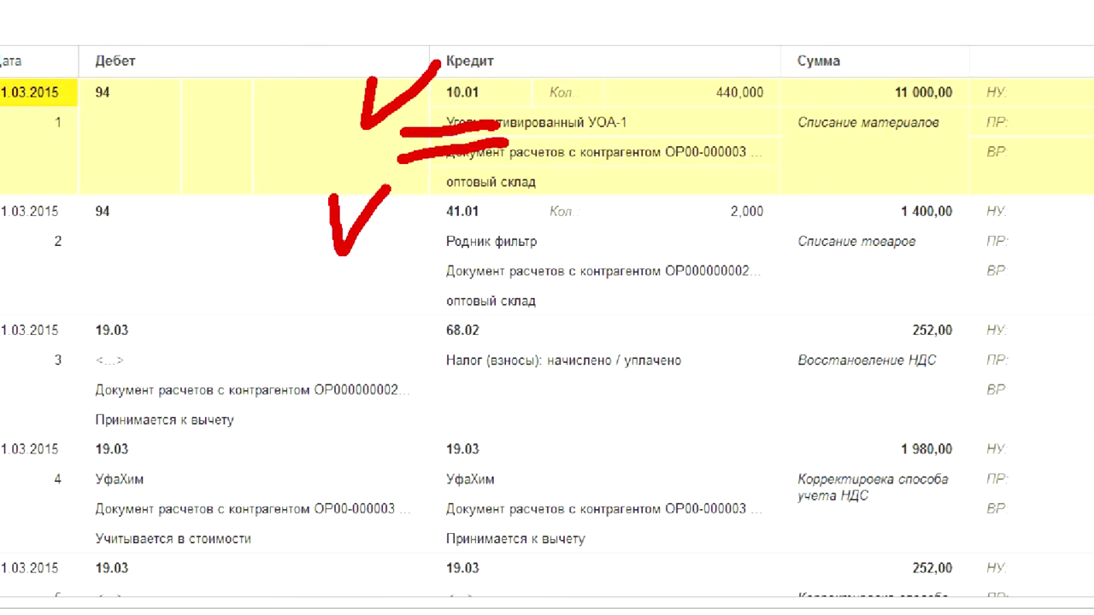
- Examine the Восстановление НДС entry for the goods between accounts 19.03 and 68.02
{"action": "left_click_drag", "start_coordinate": [85, 32], "coordinate": [61, 62]}
{"action": "mouse_move", "coordinate": [51, 7]}
{"action": "left_mouse_down"}
{"action": "mouse_move", "coordinate": [76, 38]}
{"action": "mouse_move", "coordinate": [82, 12]}
{"action": "left_mouse_up"}
{"action": "left_click_drag", "start_coordinate": [124, 1], "coordinate": [124, 46]}
{"action": "left_click_drag", "start_coordinate": [158, 12], "coordinate": [152, 14]}
{"action": "mouse_move", "coordinate": [99, 82]}
{"action": "left_mouse_down"}
{"action": "mouse_move", "coordinate": [106, 114]}
{"action": "mouse_move", "coordinate": [154, 104]}
{"action": "left_mouse_up"}
{"action": "left_click", "coordinate": [171, 62]}
{"action": "left_click_drag", "start_coordinate": [170, 68], "coordinate": [173, 94]}
{"action": "mouse_move", "coordinate": [207, 57]}
{"action": "left_mouse_down"}
{"action": "mouse_move", "coordinate": [203, 94]}
{"action": "mouse_move", "coordinate": [229, 99]}
{"action": "left_mouse_up"}
{"action": "mouse_move", "coordinate": [297, 2]}
{"action": "left_mouse_down"}
{"action": "mouse_move", "coordinate": [296, 32]}
{"action": "mouse_move", "coordinate": [407, 27]}
{"action": "left_mouse_up"}
{"action": "left_click", "coordinate": [349, 12]}
{"action": "left_click", "coordinate": [267, 108]}
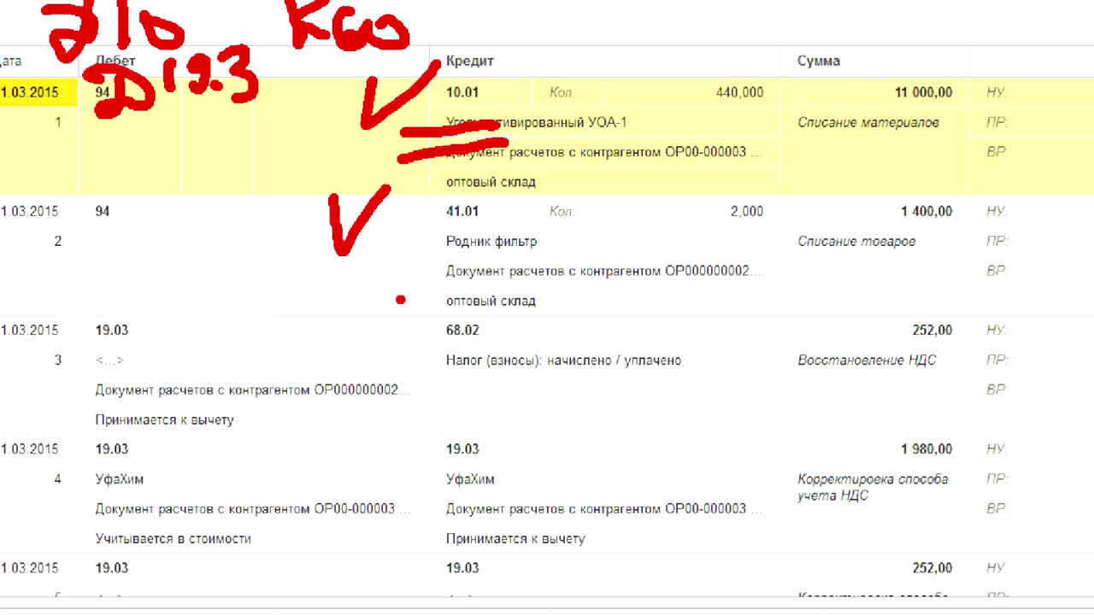
{"action": "mouse_move", "coordinate": [991, 295]}
{"action": "left_mouse_down"}
{"action": "mouse_move", "coordinate": [759, 293]}
{"action": "mouse_move", "coordinate": [750, 391]}
{"action": "mouse_move", "coordinate": [989, 296]}
{"action": "left_mouse_up"}
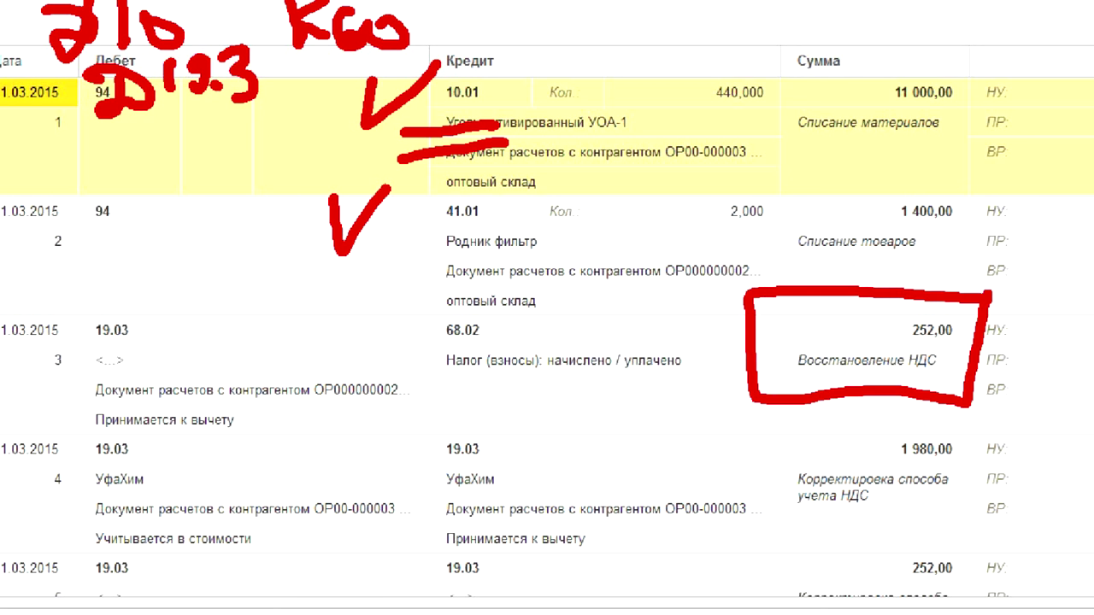
{"action": "left_click_drag", "start_coordinate": [142, 244], "coordinate": [128, 301]}
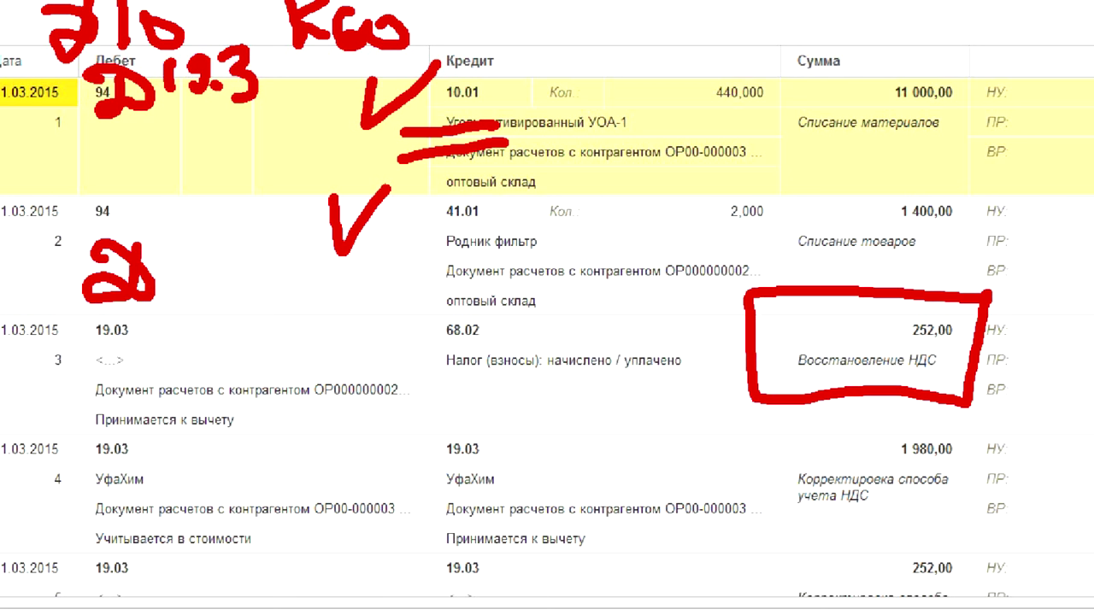
{"action": "left_click_drag", "start_coordinate": [212, 257], "coordinate": [210, 312]}
{"action": "mouse_move", "coordinate": [238, 270]}
{"action": "left_mouse_down"}
{"action": "mouse_move", "coordinate": [269, 304]}
{"action": "mouse_move", "coordinate": [337, 298]}
{"action": "mouse_move", "coordinate": [383, 257]}
{"action": "mouse_move", "coordinate": [379, 291]}
{"action": "left_mouse_up"}
{"action": "left_click_drag", "start_coordinate": [409, 239], "coordinate": [385, 266]}
{"action": "left_click_drag", "start_coordinate": [384, 267], "coordinate": [417, 290]}
{"action": "left_click_drag", "start_coordinate": [451, 248], "coordinate": [462, 305]}
{"action": "mouse_move", "coordinate": [508, 245]}
{"action": "left_mouse_down"}
{"action": "mouse_move", "coordinate": [487, 265]}
{"action": "mouse_move", "coordinate": [505, 299]}
{"action": "left_mouse_up"}
{"action": "left_click_drag", "start_coordinate": [547, 248], "coordinate": [534, 286]}
{"action": "mouse_move", "coordinate": [564, 241]}
{"action": "left_mouse_down"}
{"action": "mouse_move", "coordinate": [576, 236]}
{"action": "mouse_move", "coordinate": [564, 308]}
{"action": "left_mouse_up"}
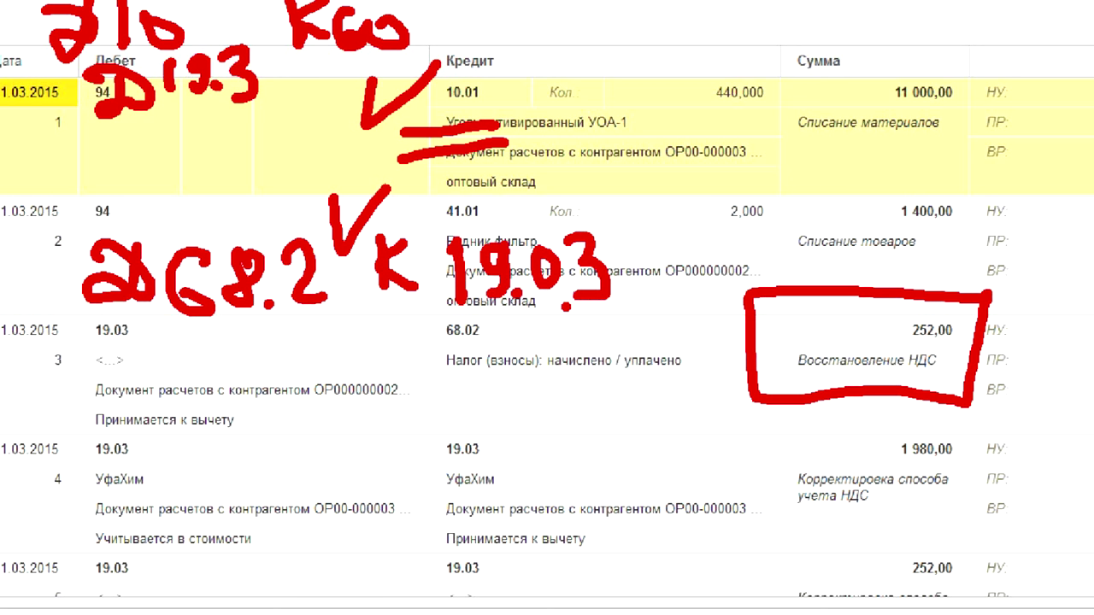
{"action": "left_click_drag", "start_coordinate": [65, 340], "coordinate": [211, 346]}
{"action": "left_click_drag", "start_coordinate": [376, 353], "coordinate": [502, 340]}
{"action": "mouse_move", "coordinate": [459, 407]}
{"action": "left_mouse_down"}
{"action": "mouse_move", "coordinate": [530, 402]}
{"action": "mouse_move", "coordinate": [581, 417]}
{"action": "left_mouse_up"}
{"action": "left_click_drag", "start_coordinate": [716, 417], "coordinate": [776, 382]}
{"action": "left_click_drag", "start_coordinate": [668, 442], "coordinate": [811, 357]}
{"action": "left_click_drag", "start_coordinate": [759, 378], "coordinate": [781, 422]}
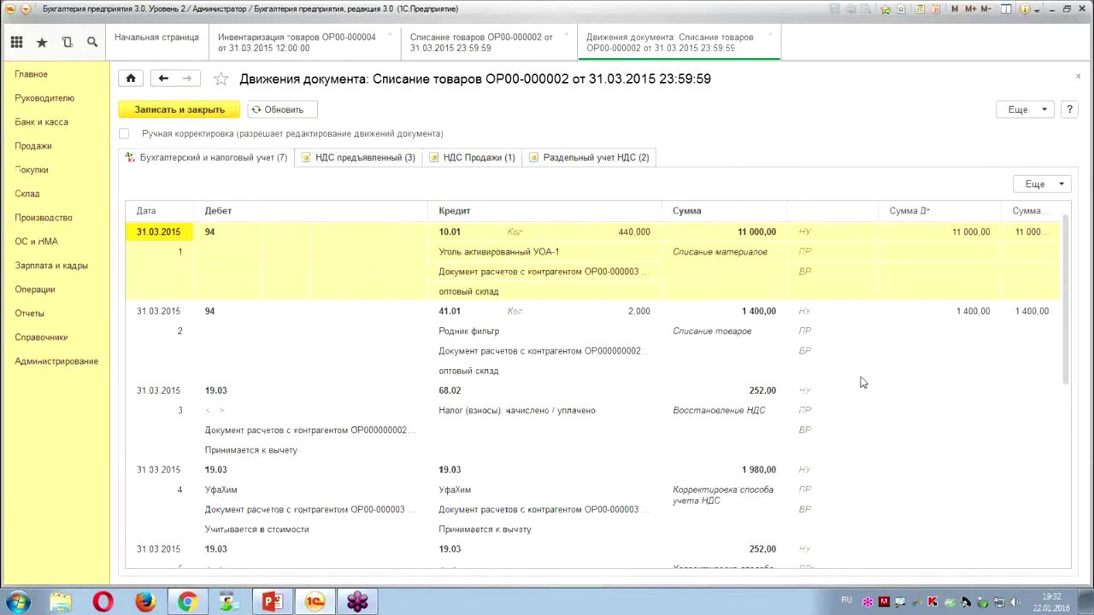
- Trace the restored goods VAT from the 68.02 entry through account 19.03 to its write-off to account 91.02
{"action": "left_click", "coordinate": [478, 390]}
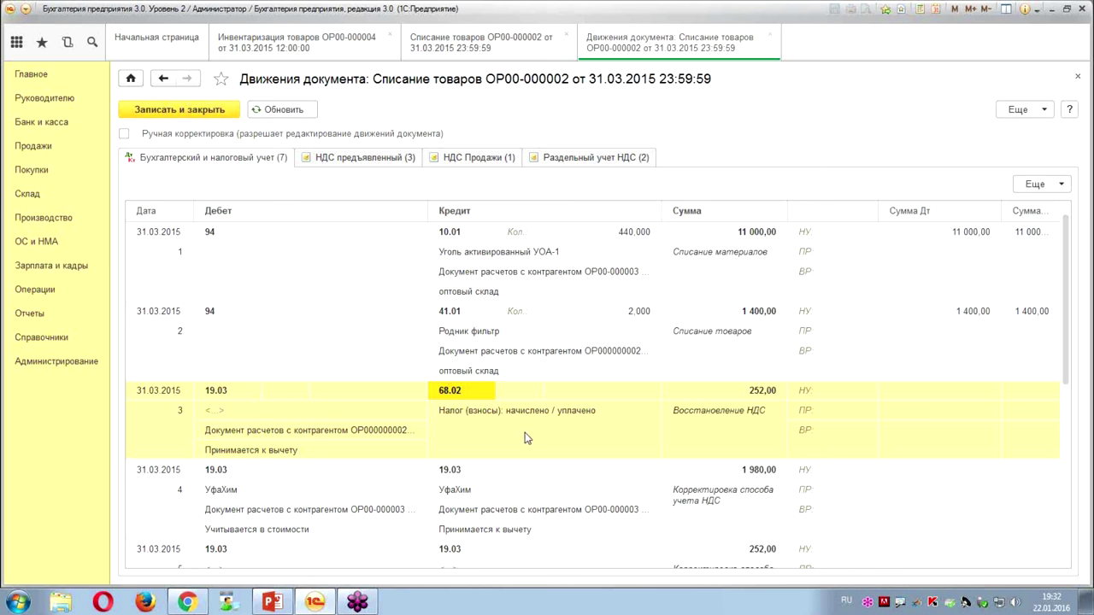
{"action": "scroll", "coordinate": [525, 440], "scroll_direction": "down", "scroll_amount": 4}
{"action": "scroll", "coordinate": [528, 440], "scroll_direction": "up", "scroll_amount": 4}
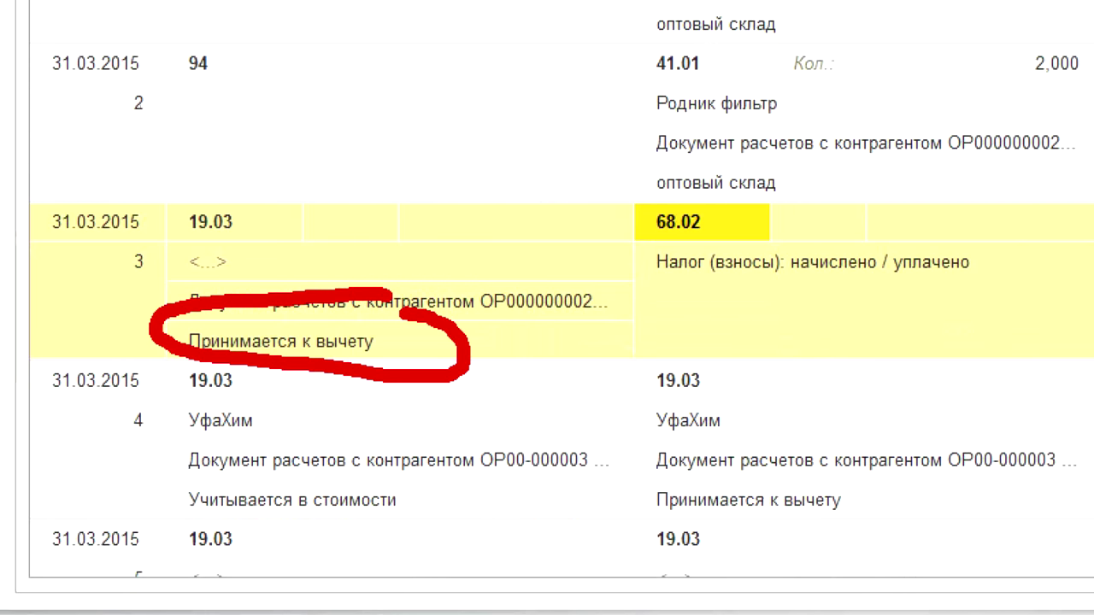
{"action": "scroll", "coordinate": [756, 475], "scroll_direction": "down", "scroll_amount": 3}
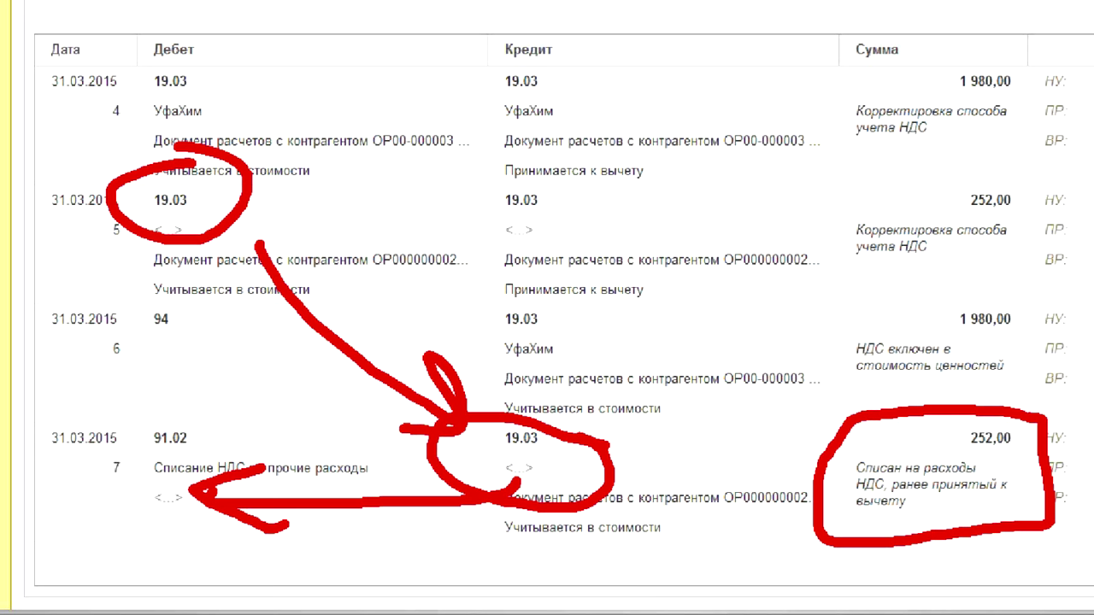
{"action": "mouse_move", "coordinate": [250, 1]}
{"action": "left_mouse_down"}
{"action": "mouse_move", "coordinate": [213, 50]}
{"action": "mouse_move", "coordinate": [241, 24]}
{"action": "left_mouse_up"}
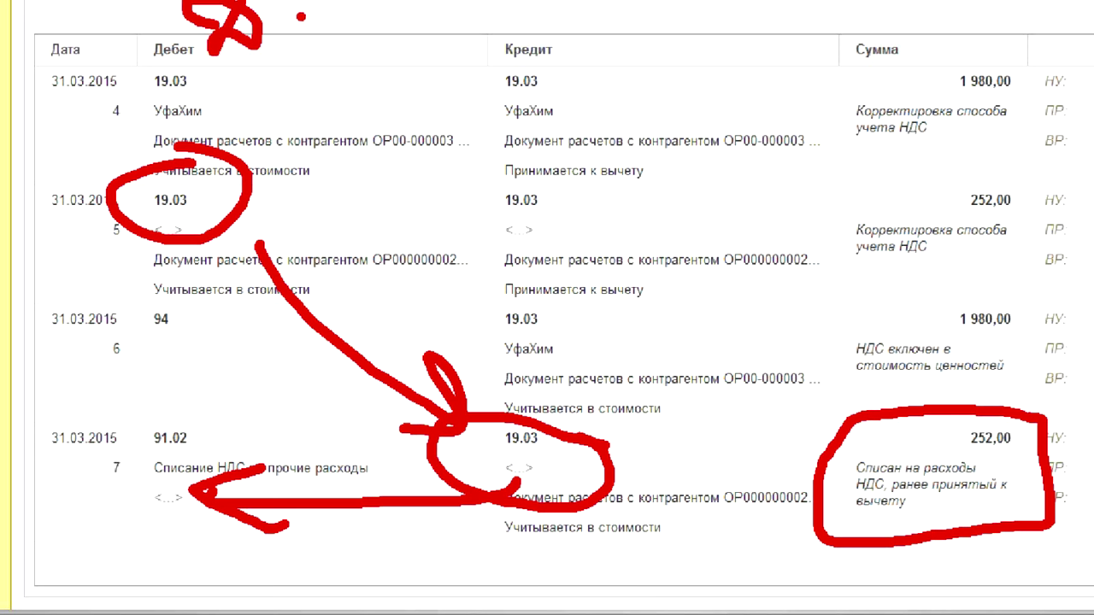
{"action": "mouse_move", "coordinate": [316, 15]}
{"action": "left_mouse_down"}
{"action": "mouse_move", "coordinate": [323, 25]}
{"action": "mouse_move", "coordinate": [296, 61]}
{"action": "left_mouse_up"}
{"action": "left_click_drag", "start_coordinate": [350, 34], "coordinate": [393, 56]}
{"action": "left_click_drag", "start_coordinate": [401, 19], "coordinate": [469, 62]}
{"action": "mouse_move", "coordinate": [564, 2]}
{"action": "left_mouse_down"}
{"action": "mouse_move", "coordinate": [560, 62]}
{"action": "mouse_move", "coordinate": [601, 12]}
{"action": "mouse_move", "coordinate": [612, 68]}
{"action": "left_mouse_up"}
{"action": "left_click_drag", "start_coordinate": [679, 12], "coordinate": [624, 55]}
{"action": "mouse_move", "coordinate": [723, 12]}
{"action": "left_mouse_down"}
{"action": "mouse_move", "coordinate": [689, 65]}
{"action": "mouse_move", "coordinate": [705, 12]}
{"action": "left_mouse_up"}
{"action": "left_click_drag", "start_coordinate": [751, 57], "coordinate": [753, 59]}
{"action": "mouse_move", "coordinate": [767, 24]}
{"action": "left_mouse_down"}
{"action": "mouse_move", "coordinate": [800, 27]}
{"action": "mouse_move", "coordinate": [769, 18]}
{"action": "left_mouse_up"}
{"action": "left_click_drag", "start_coordinate": [812, 14], "coordinate": [877, 63]}
{"action": "left_click_drag", "start_coordinate": [391, 24], "coordinate": [402, 12]}
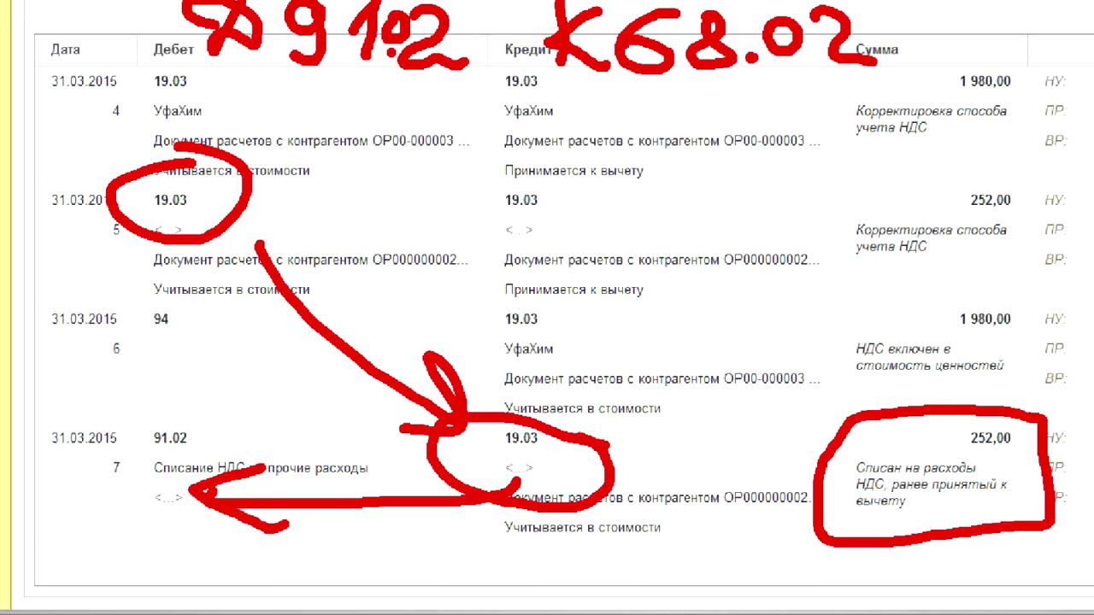
{"action": "left_click", "coordinate": [379, 52]}
{"action": "left_click_drag", "start_coordinate": [992, 167], "coordinate": [1026, 183]}
{"action": "mouse_move", "coordinate": [912, 19]}
{"action": "left_mouse_down"}
{"action": "mouse_move", "coordinate": [932, 41]}
{"action": "mouse_move", "coordinate": [968, 50]}
{"action": "left_mouse_up"}
{"action": "mouse_move", "coordinate": [981, 5]}
{"action": "left_mouse_down"}
{"action": "mouse_move", "coordinate": [1012, 32]}
{"action": "mouse_move", "coordinate": [971, 53]}
{"action": "mouse_move", "coordinate": [1014, 5]}
{"action": "left_mouse_up"}
{"action": "mouse_move", "coordinate": [1021, 22]}
{"action": "left_mouse_down"}
{"action": "mouse_move", "coordinate": [1035, 7]}
{"action": "mouse_move", "coordinate": [1022, 63]}
{"action": "mouse_move", "coordinate": [1058, 69]}
{"action": "left_mouse_up"}
{"action": "left_click", "coordinate": [1017, 186]}
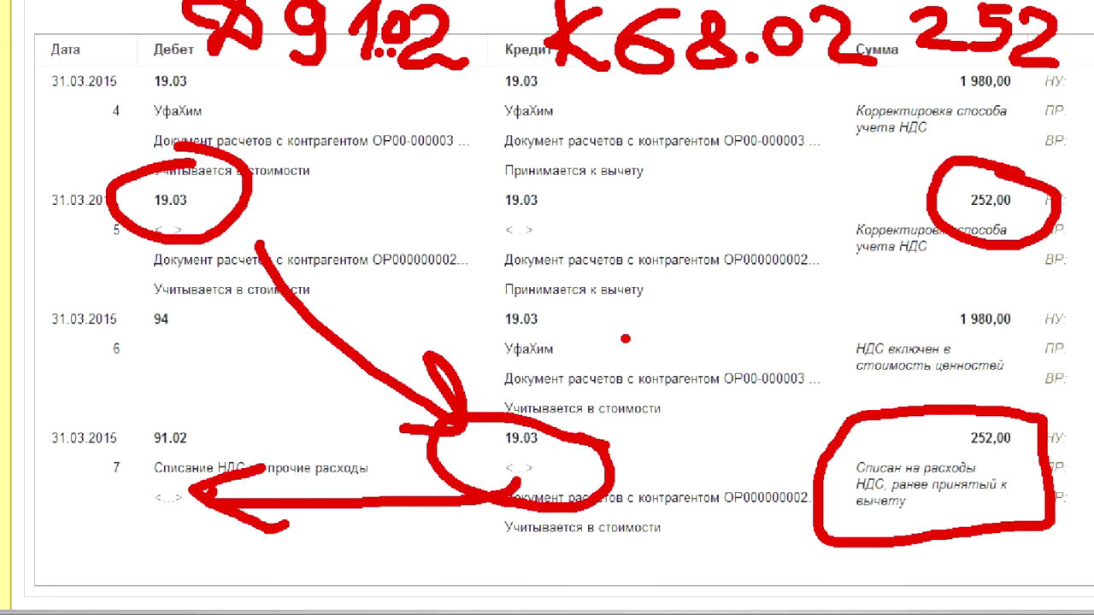
{"action": "left_click", "coordinate": [474, 435]}
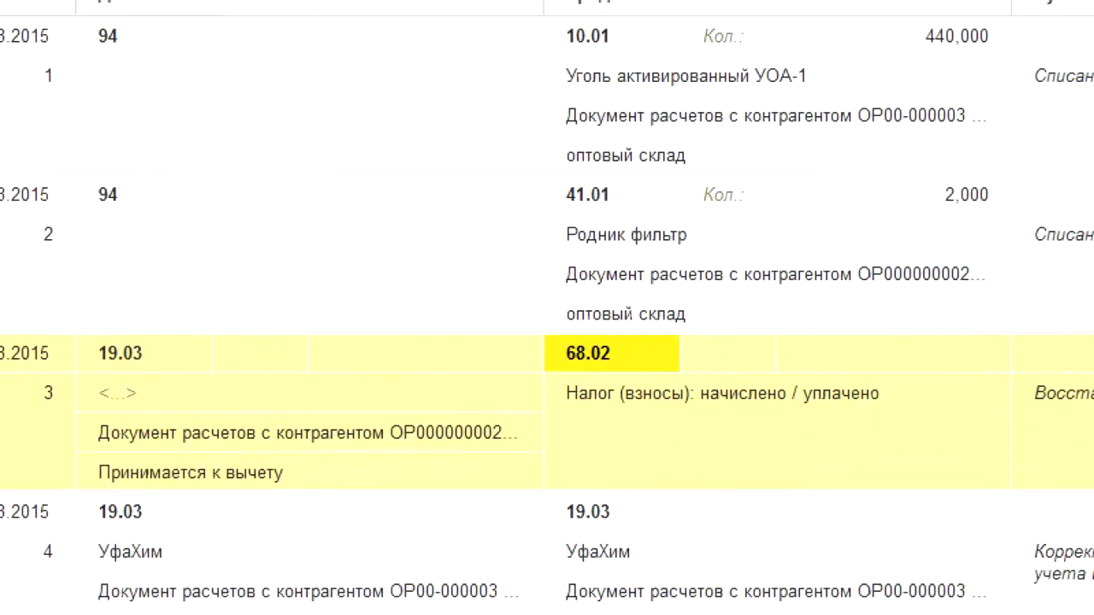
- Examine how the УфаХим materials VAT is reclassified on account 19.03 and included in the cost on account 94
{"action": "mouse_move", "coordinate": [85, 152]}
{"action": "left_mouse_down"}
{"action": "mouse_move", "coordinate": [136, 58]}
{"action": "mouse_move", "coordinate": [53, 137]}
{"action": "mouse_move", "coordinate": [60, 160]}
{"action": "mouse_move", "coordinate": [130, 177]}
{"action": "left_mouse_up"}
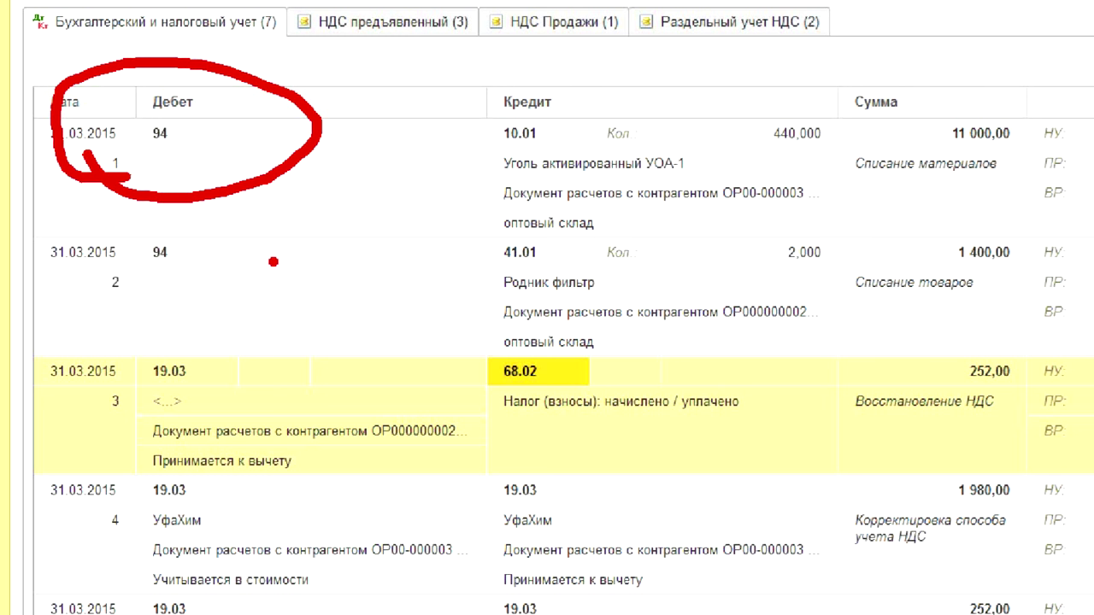
{"action": "mouse_move", "coordinate": [927, 195]}
{"action": "left_mouse_down"}
{"action": "mouse_move", "coordinate": [1082, 116]}
{"action": "mouse_move", "coordinate": [915, 188]}
{"action": "left_mouse_up"}
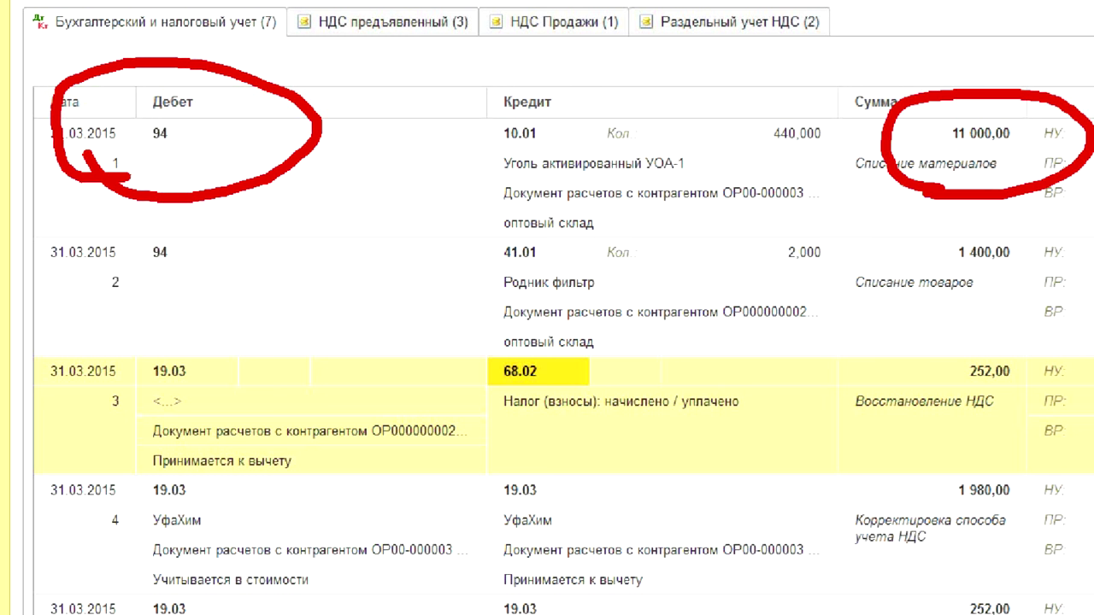
{"action": "mouse_move", "coordinate": [1022, 444]}
{"action": "left_mouse_down"}
{"action": "mouse_move", "coordinate": [1050, 540]}
{"action": "mouse_move", "coordinate": [1026, 442]}
{"action": "left_mouse_up"}
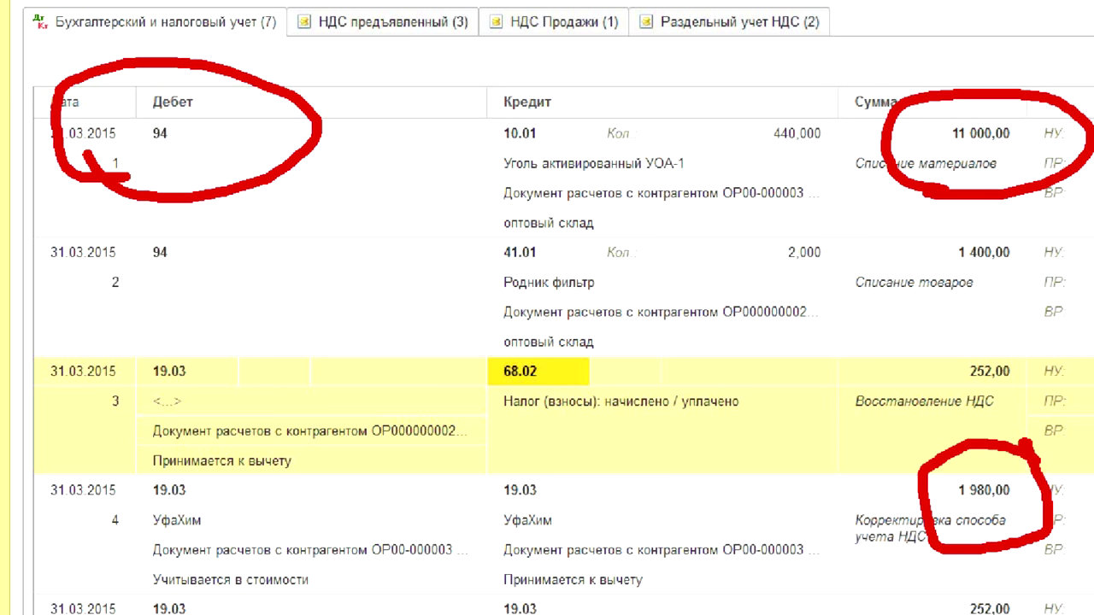
{"action": "mouse_move", "coordinate": [536, 430]}
{"action": "left_mouse_down"}
{"action": "mouse_move", "coordinate": [566, 458]}
{"action": "mouse_move", "coordinate": [657, 612]}
{"action": "mouse_move", "coordinate": [459, 476]}
{"action": "mouse_move", "coordinate": [557, 439]}
{"action": "left_mouse_up"}
{"action": "mouse_move", "coordinate": [373, 431]}
{"action": "left_mouse_down"}
{"action": "mouse_move", "coordinate": [401, 507]}
{"action": "mouse_move", "coordinate": [280, 603]}
{"action": "mouse_move", "coordinate": [309, 437]}
{"action": "mouse_move", "coordinate": [373, 441]}
{"action": "mouse_move", "coordinate": [373, 457]}
{"action": "left_mouse_up"}
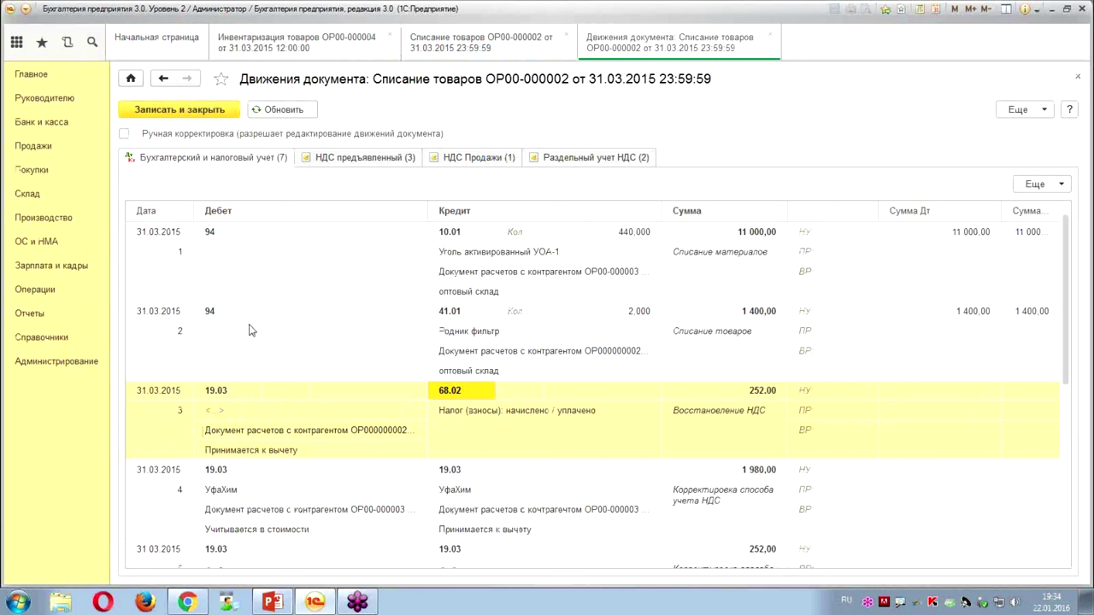
{"action": "left_click", "coordinate": [756, 471]}
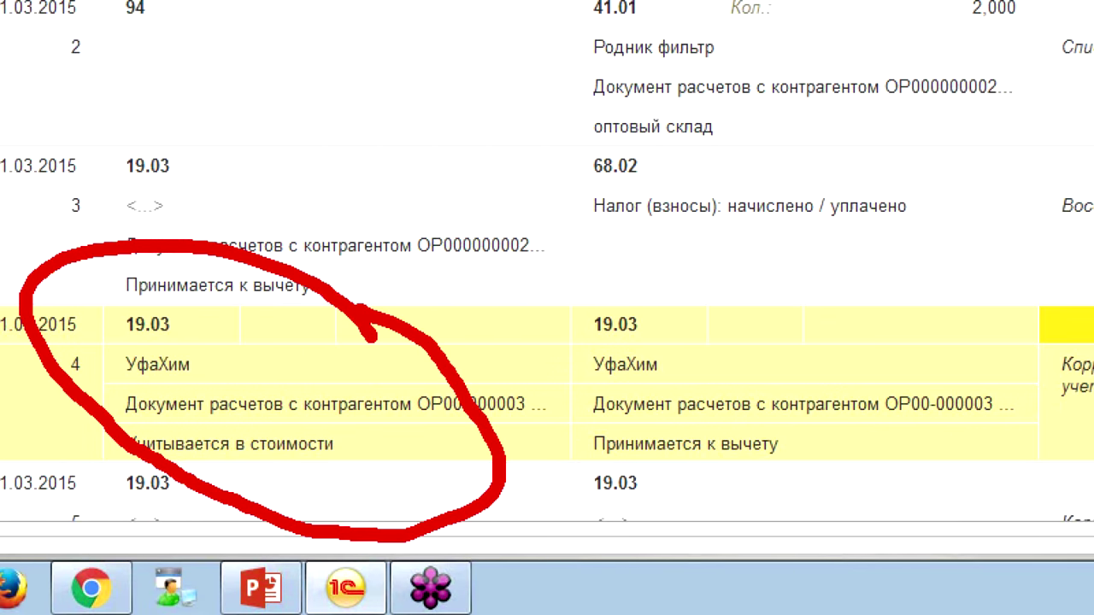
{"action": "scroll", "coordinate": [405, 522], "scroll_direction": "down", "scroll_amount": 3}
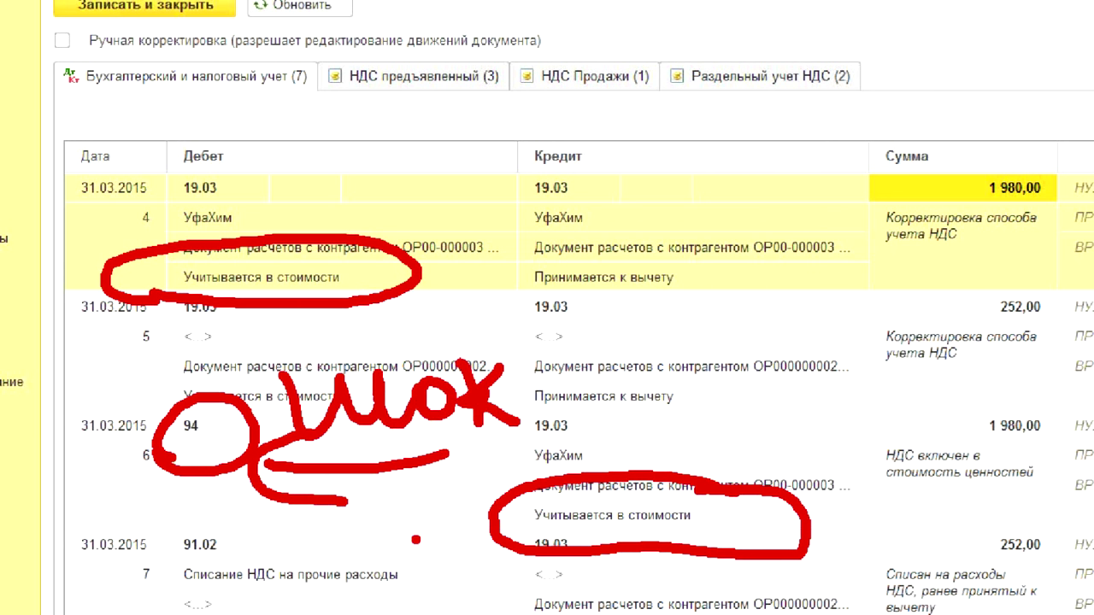
{"action": "mouse_move", "coordinate": [1092, 395]}
{"action": "left_mouse_down"}
{"action": "mouse_move", "coordinate": [1079, 484]}
{"action": "mouse_move", "coordinate": [853, 440]}
{"action": "mouse_move", "coordinate": [871, 390]}
{"action": "left_mouse_up"}
{"action": "left_click", "coordinate": [884, 457]}
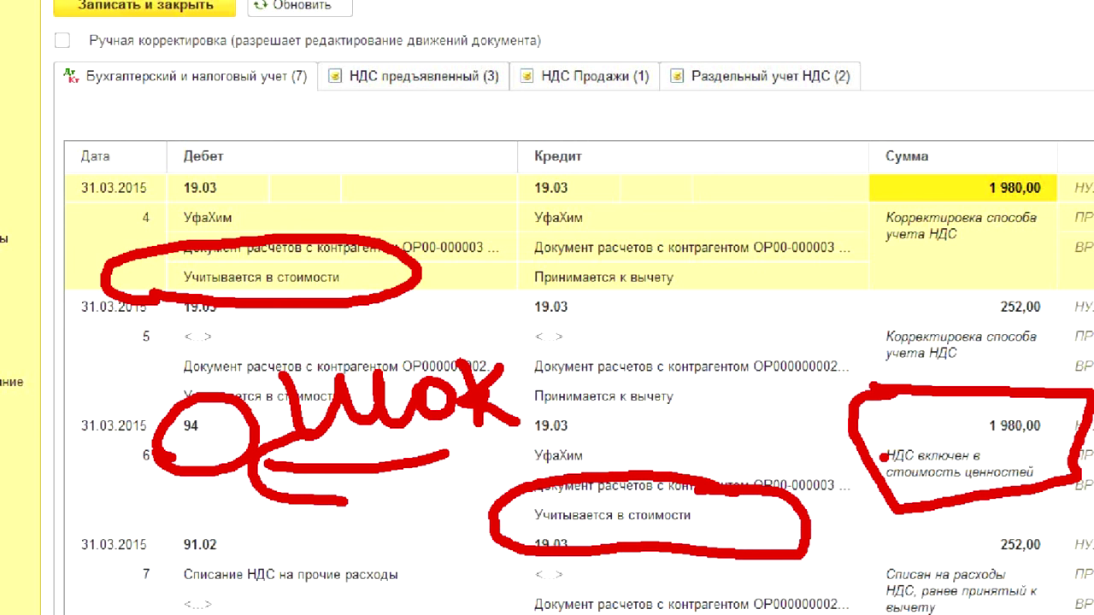
- Review the НДС предъявленный, НДС Продажи and Раздельный учет НДС movements, and close the document movements window
{"action": "left_click", "coordinate": [419, 79]}
{"action": "left_click", "coordinate": [611, 85]}
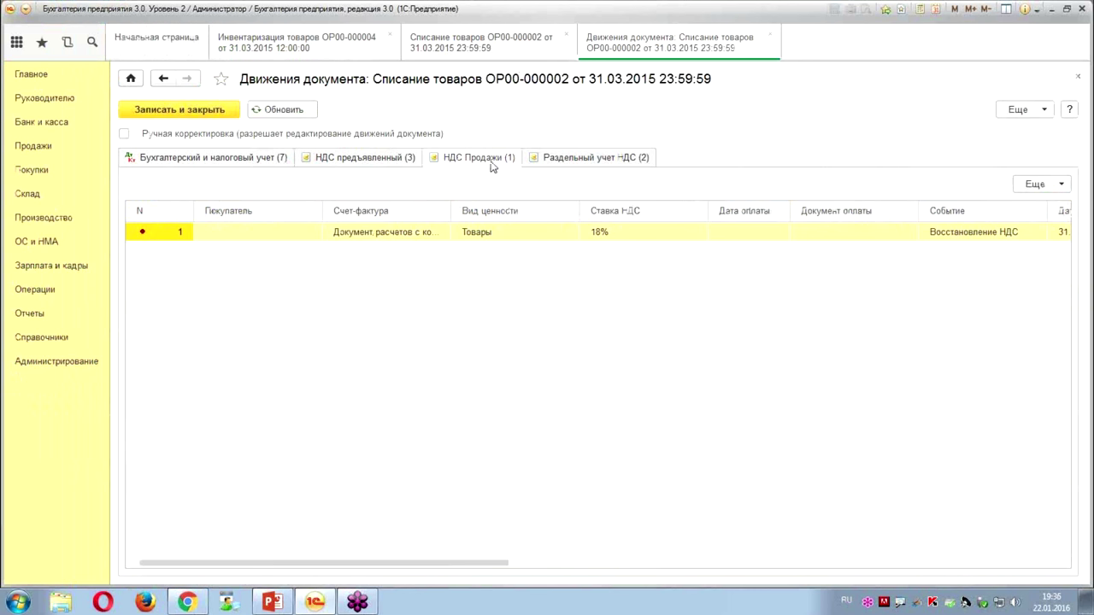
{"action": "left_click", "coordinate": [583, 167]}
{"action": "left_click", "coordinate": [466, 165]}
{"action": "left_click", "coordinate": [376, 165]}
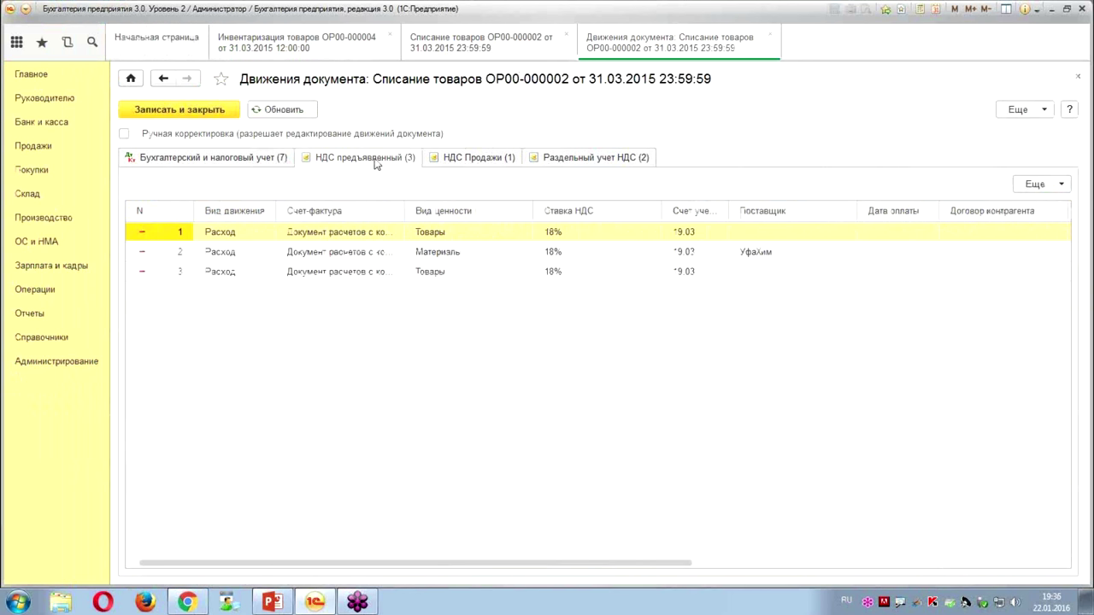
{"action": "left_click", "coordinate": [469, 160]}
{"action": "left_click", "coordinate": [569, 161]}
{"action": "left_click", "coordinate": [504, 162]}
{"action": "left_click", "coordinate": [381, 158]}
{"action": "left_click", "coordinate": [1077, 77]}
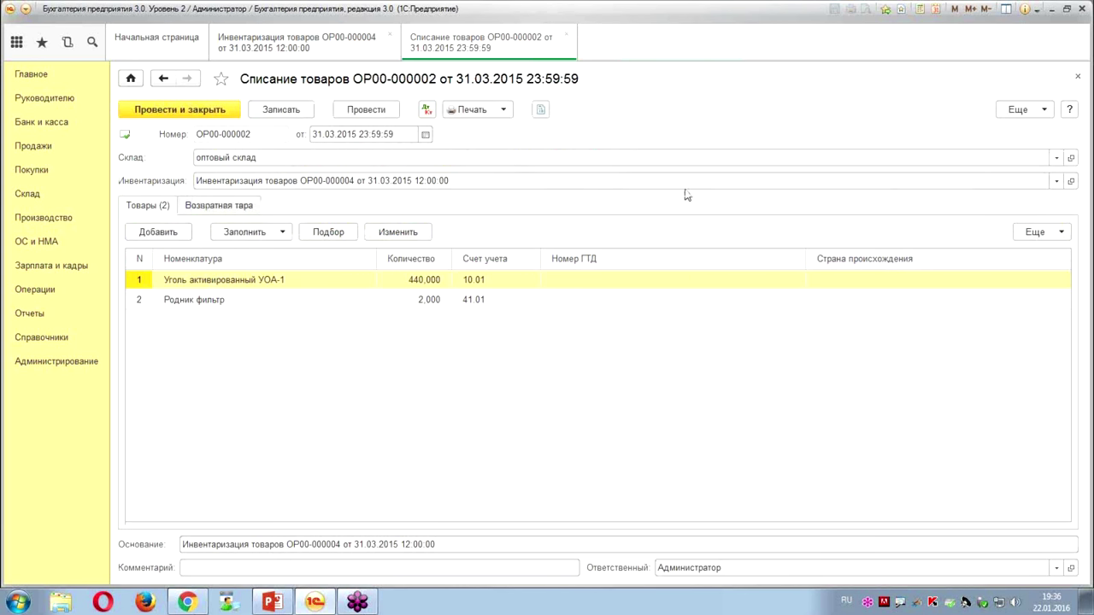
- Close the goods write-off and goods inventory documents, and create a new Инвентаризация ОС document
{"action": "left_click", "coordinate": [567, 39]}
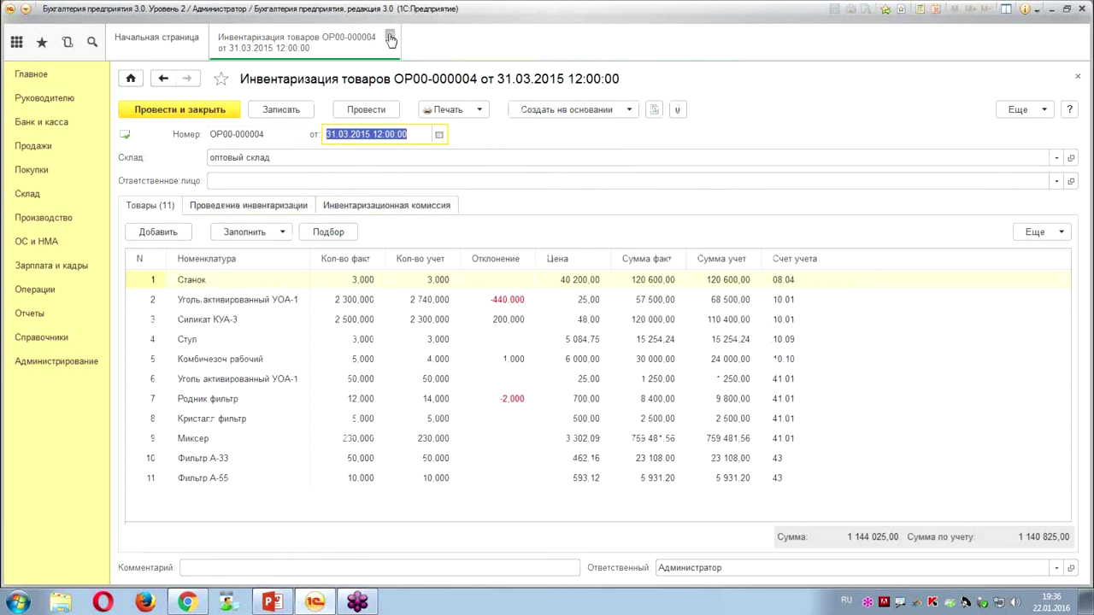
{"action": "left_click", "coordinate": [390, 39]}
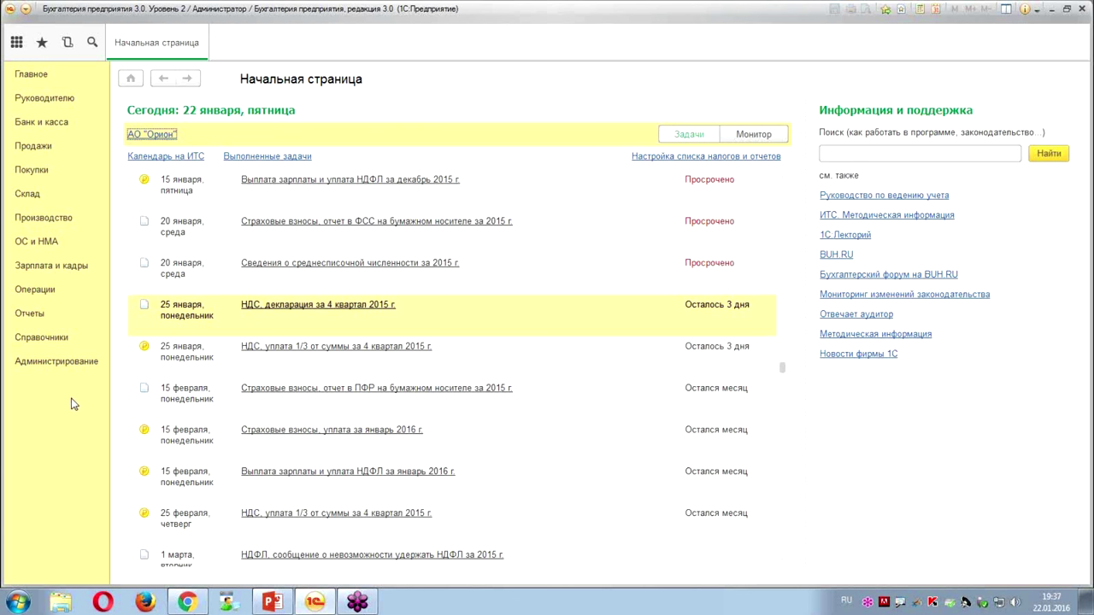
{"action": "left_click", "coordinate": [38, 247]}
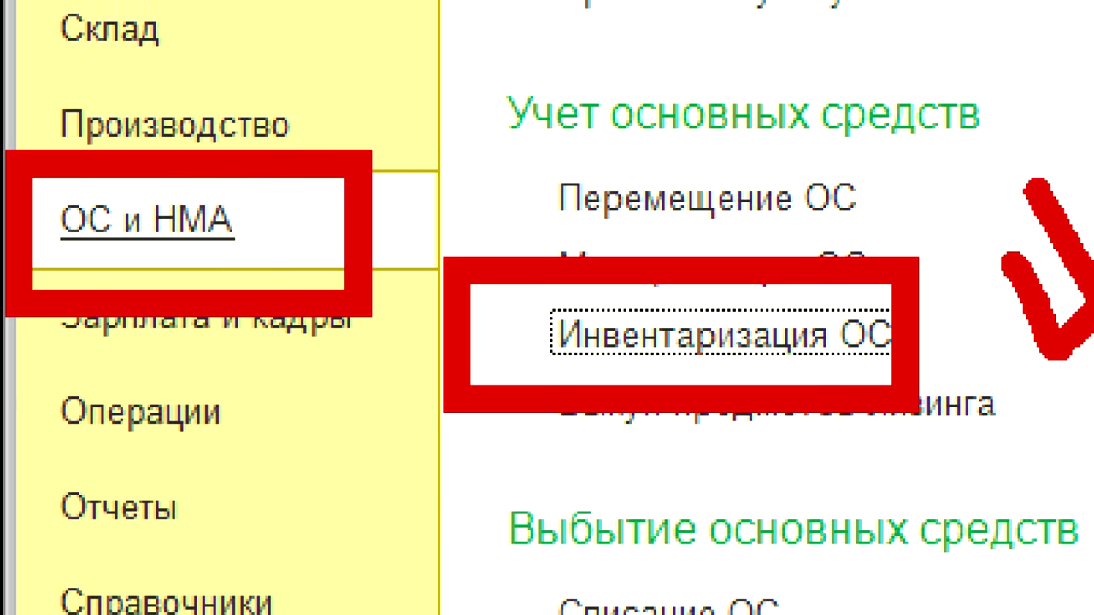
{"action": "left_click", "coordinate": [599, 338]}
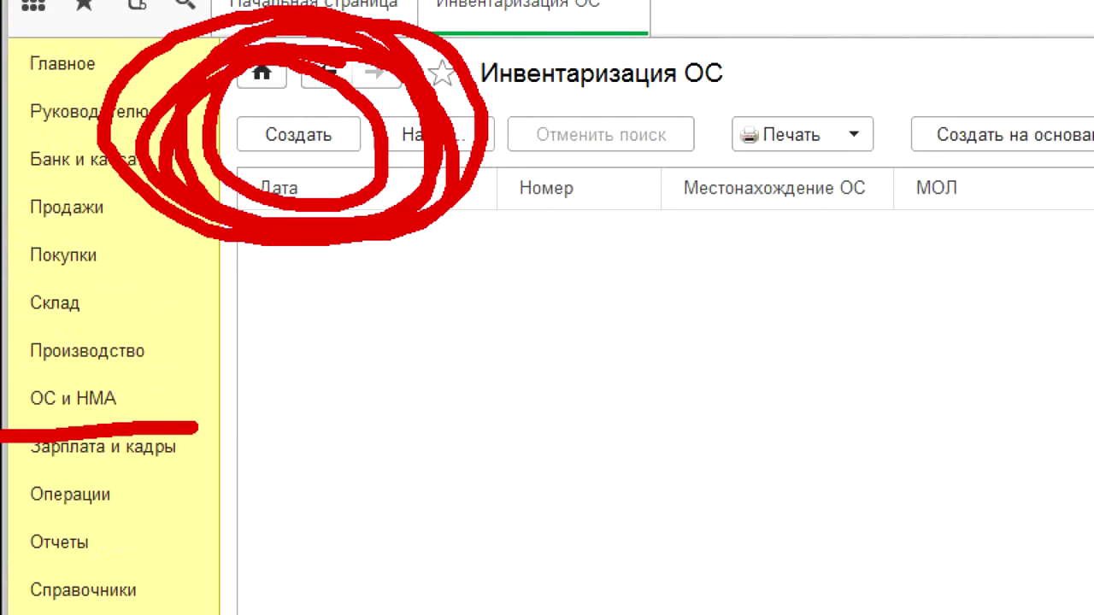
{"action": "left_click", "coordinate": [298, 134]}
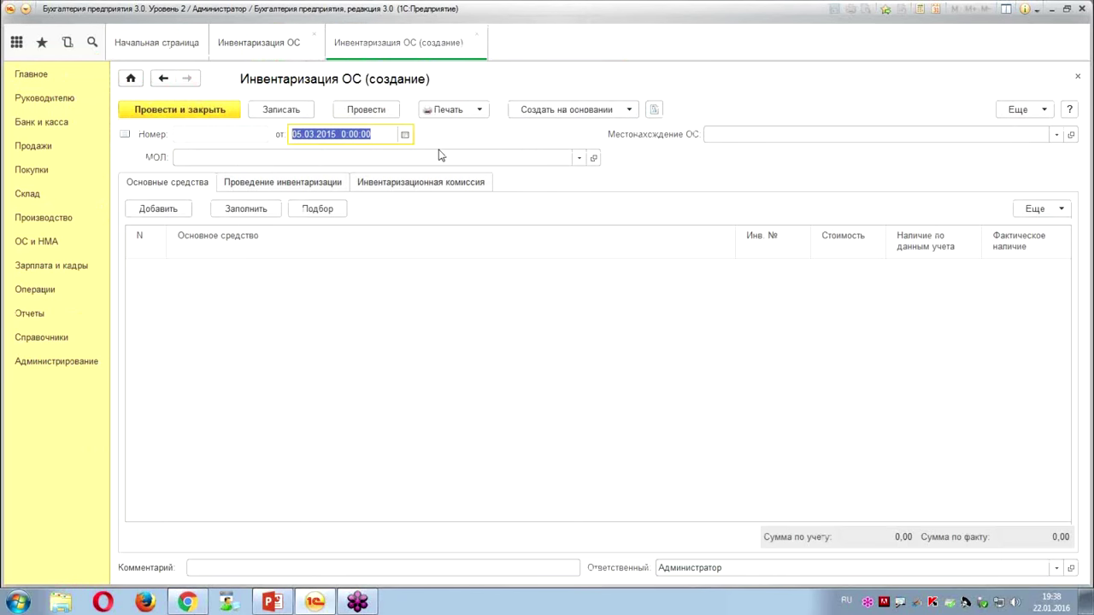
- Date the fixed asset inventory 31.03.2015 and fill its list with all recorded fixed assets, without a location or responsible person
{"action": "type", "text": "31.03.2015"}
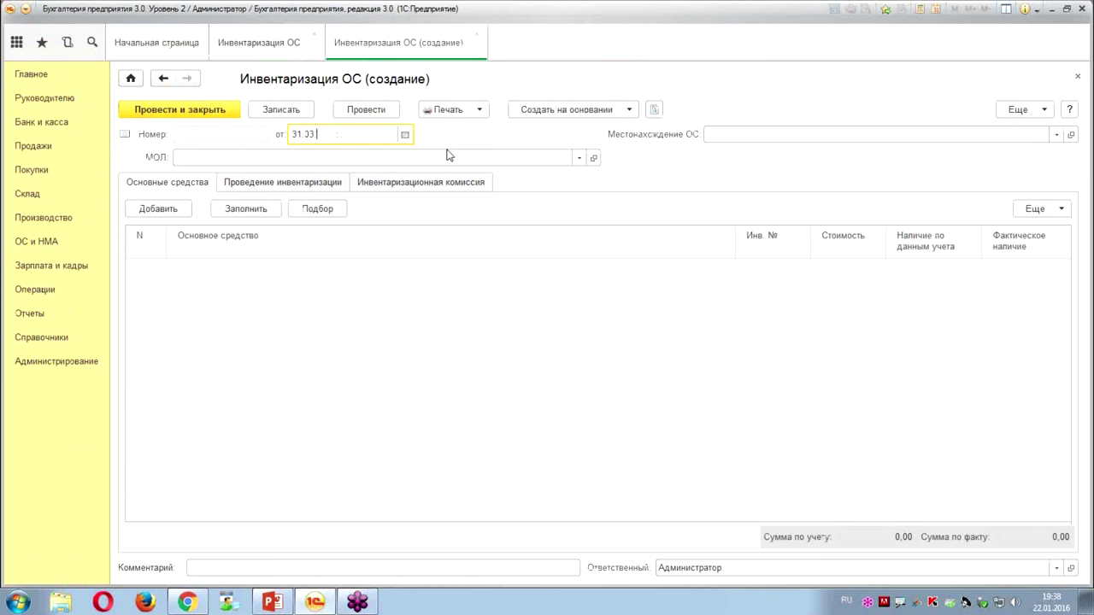
{"action": "left_click", "coordinate": [443, 156]}
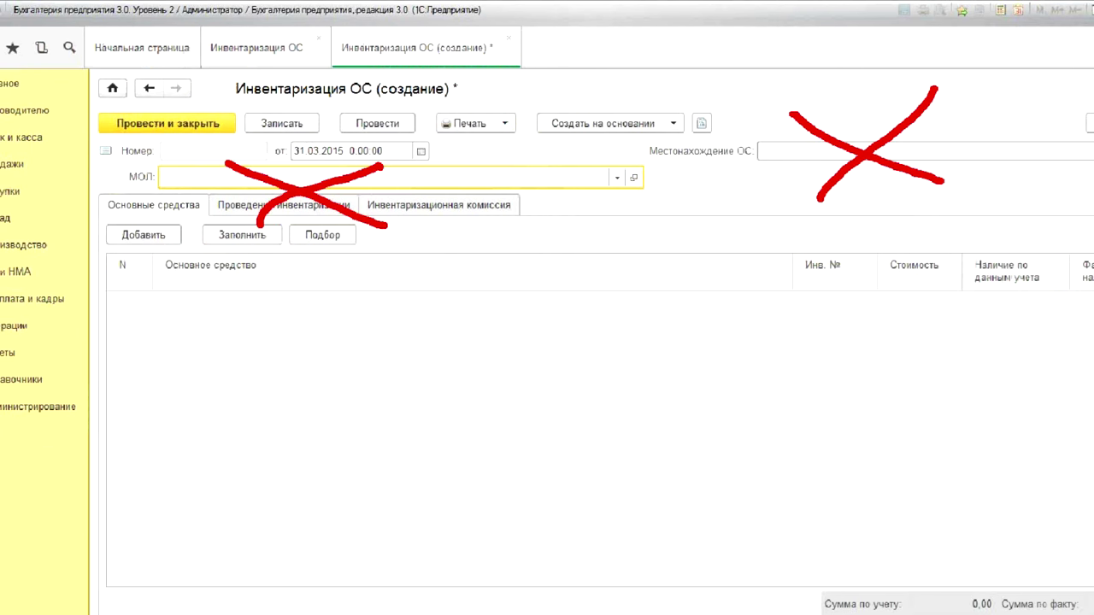
{"action": "left_click", "coordinate": [228, 232]}
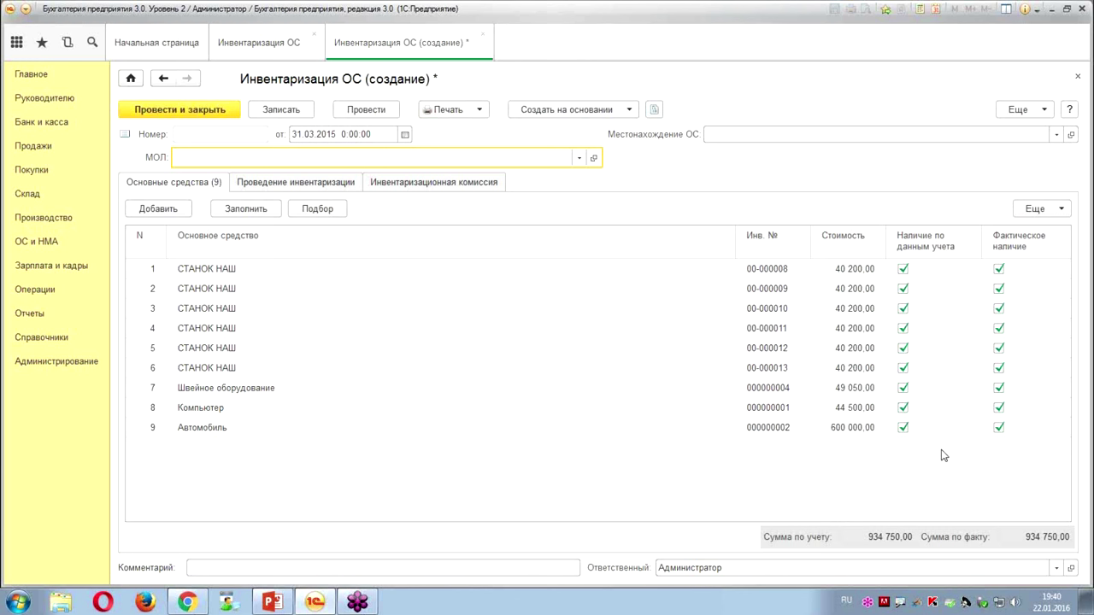
- Set Местонахождение ОС to Цех № 1 and refill the fixed asset list for that location
{"action": "left_click", "coordinate": [711, 137]}
{"action": "left_click", "coordinate": [724, 158]}
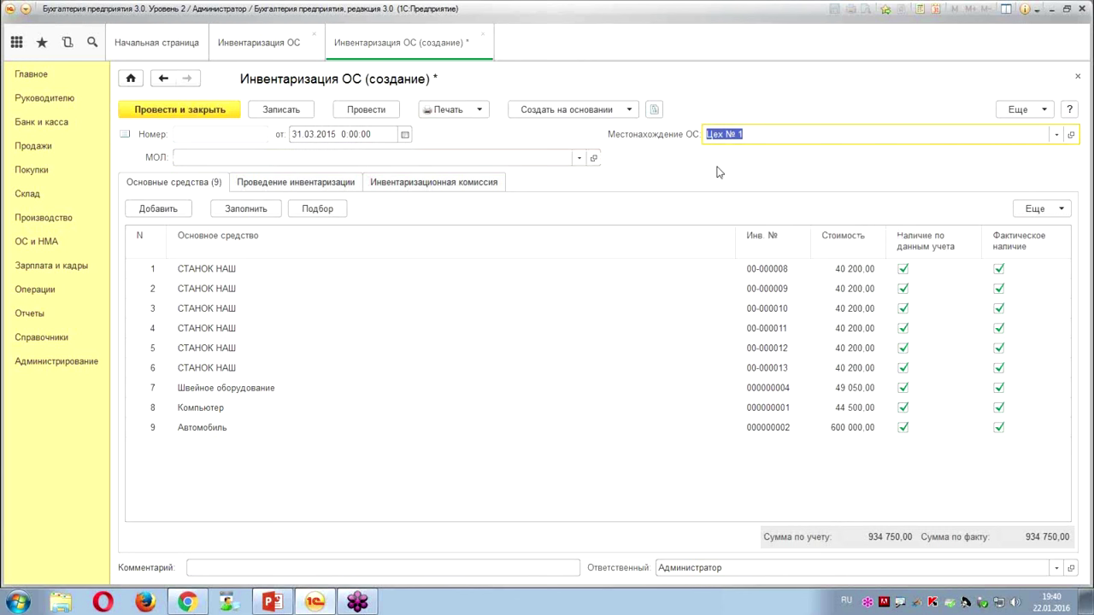
{"action": "left_click", "coordinate": [236, 216]}
{"action": "left_click", "coordinate": [512, 329]}
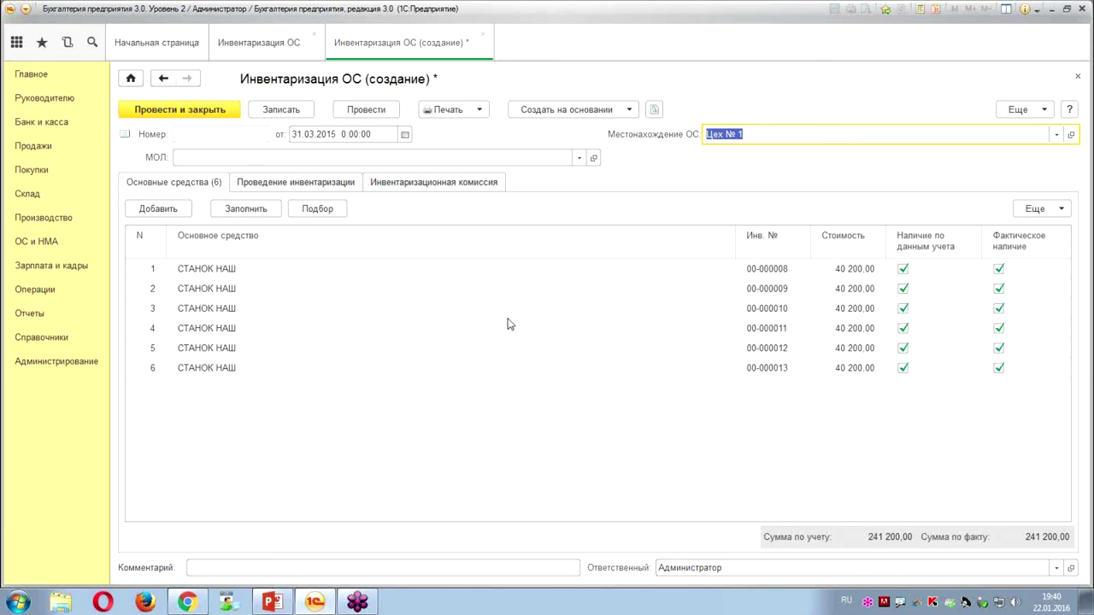
- Change Местонахождение ОС to Цех № 2 and refill the fixed asset list for it
{"action": "type", "text": "ц"}
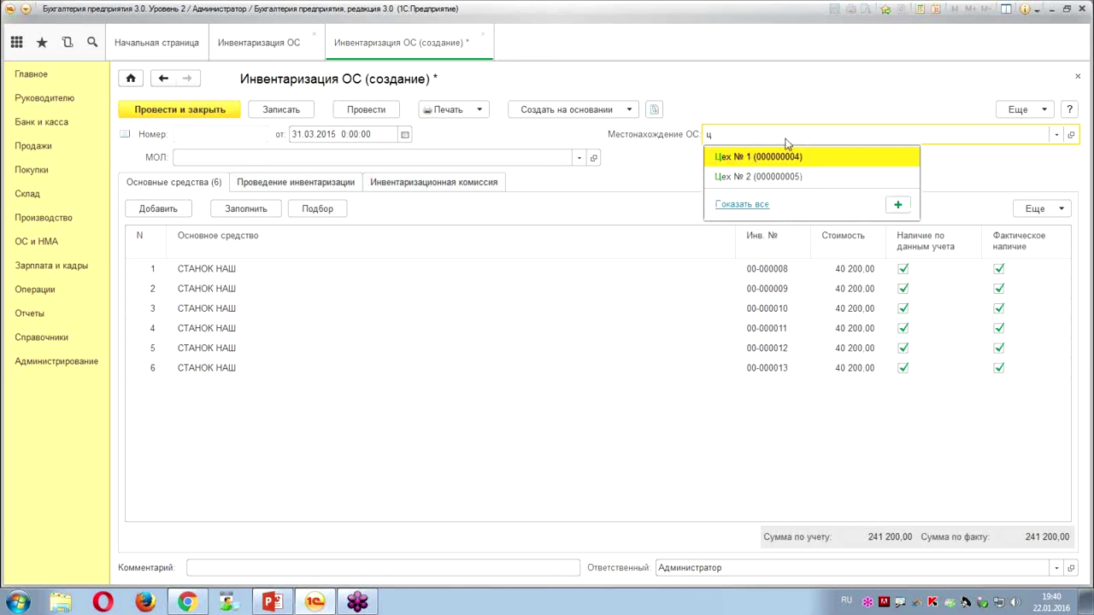
{"action": "left_click", "coordinate": [752, 176]}
{"action": "left_click", "coordinate": [255, 209]}
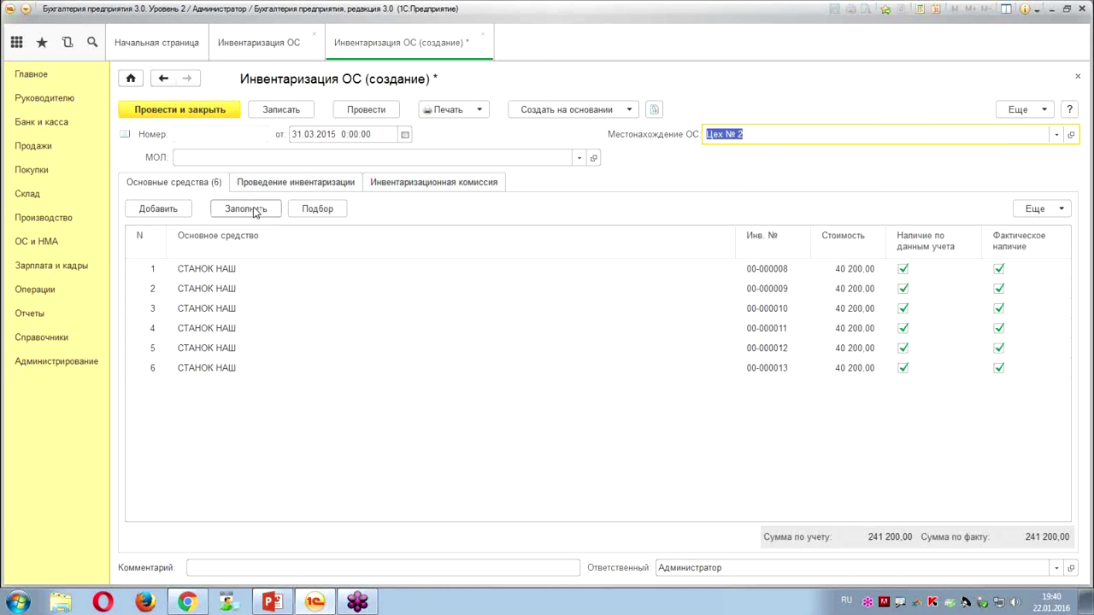
{"action": "left_click", "coordinate": [505, 319]}
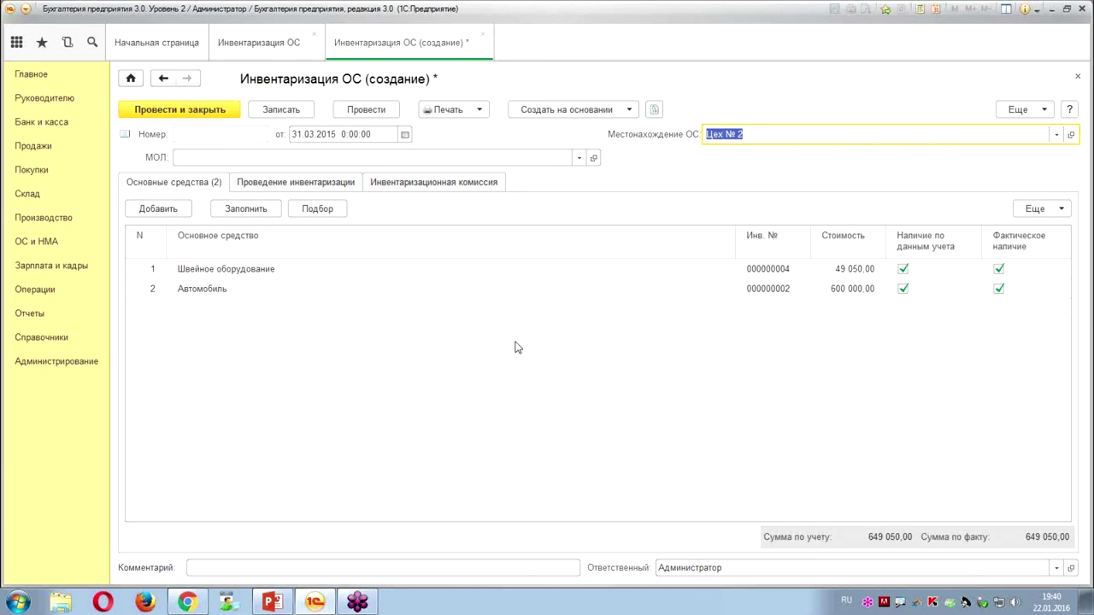
- Clear the asset location, choose the second suggested employee as МОЛ, and refill the fixed asset list
{"action": "key", "text": "BackSpace"}
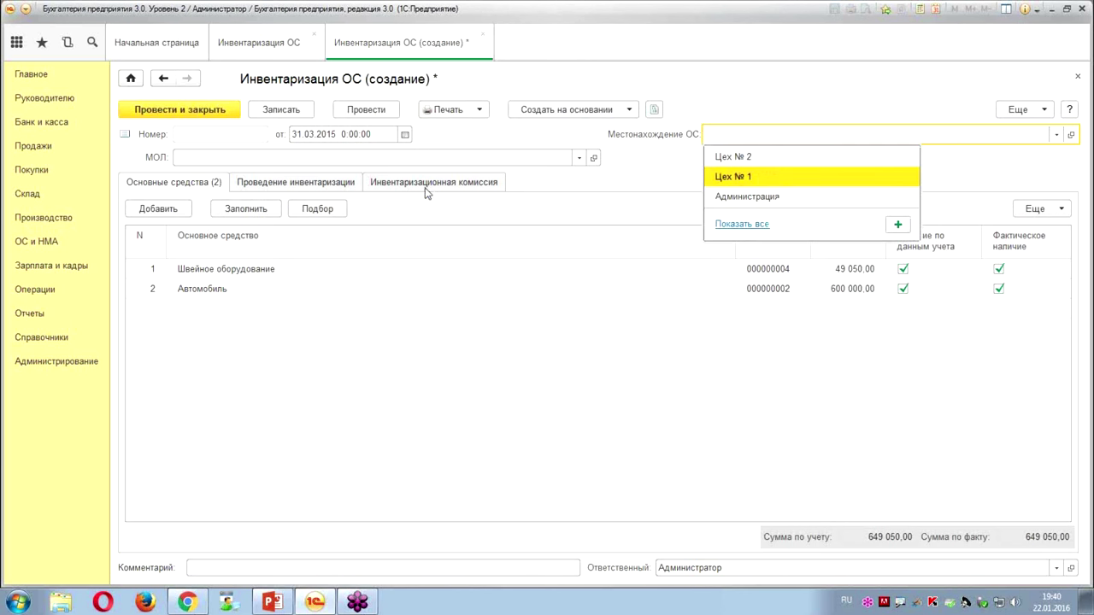
{"action": "left_click", "coordinate": [381, 157]}
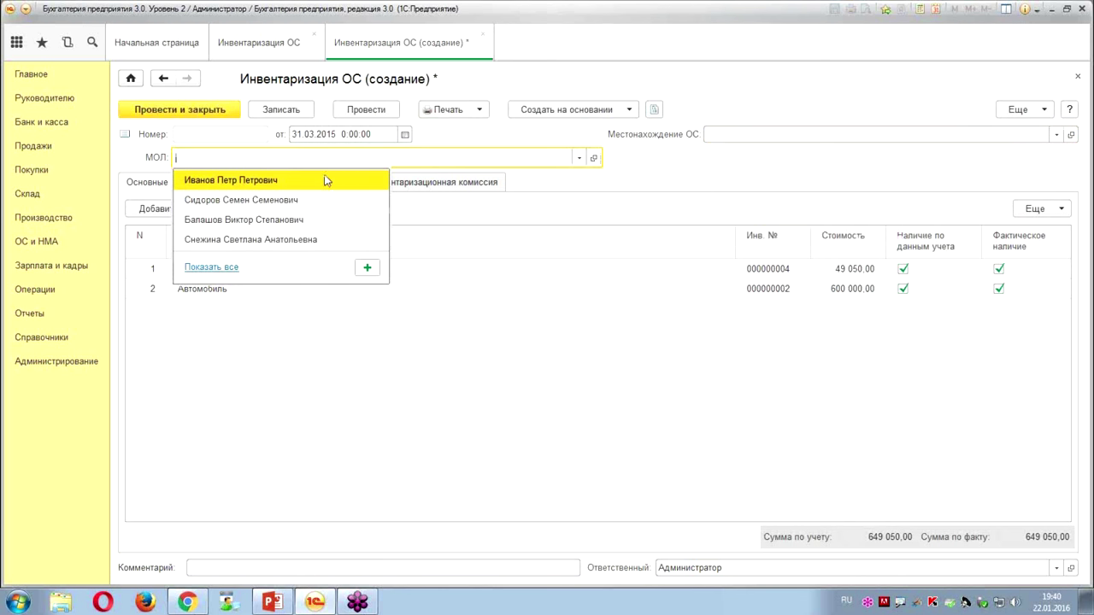
{"action": "left_click", "coordinate": [288, 200]}
{"action": "left_click", "coordinate": [247, 212]}
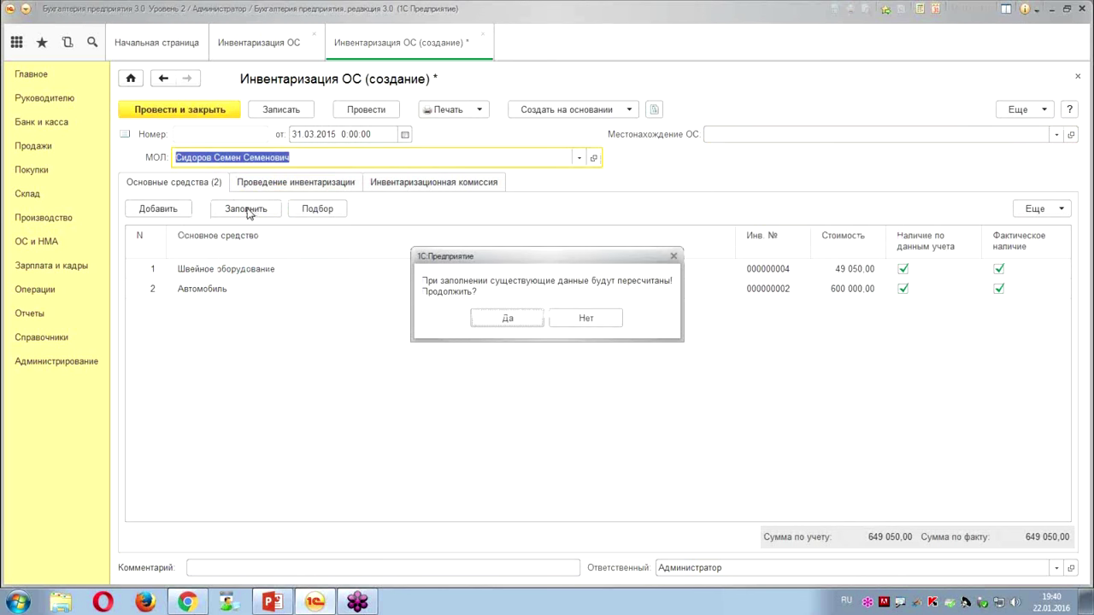
{"action": "left_click", "coordinate": [533, 323]}
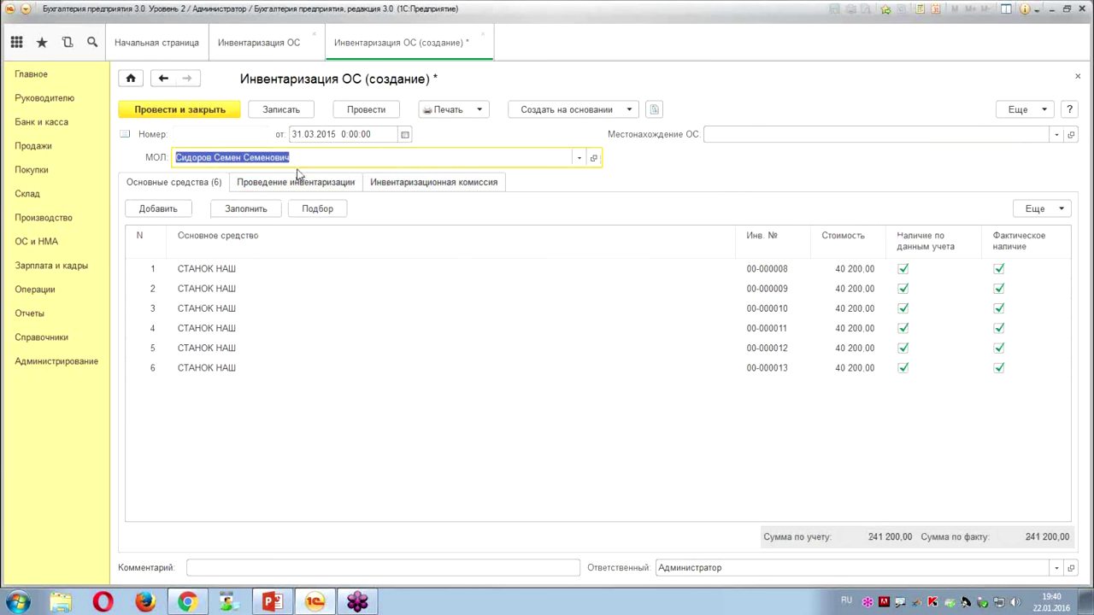
- Replace the МОЛ with the third suggested employee and refill the fixed asset list for that person
{"action": "key", "text": "BackSpace"}
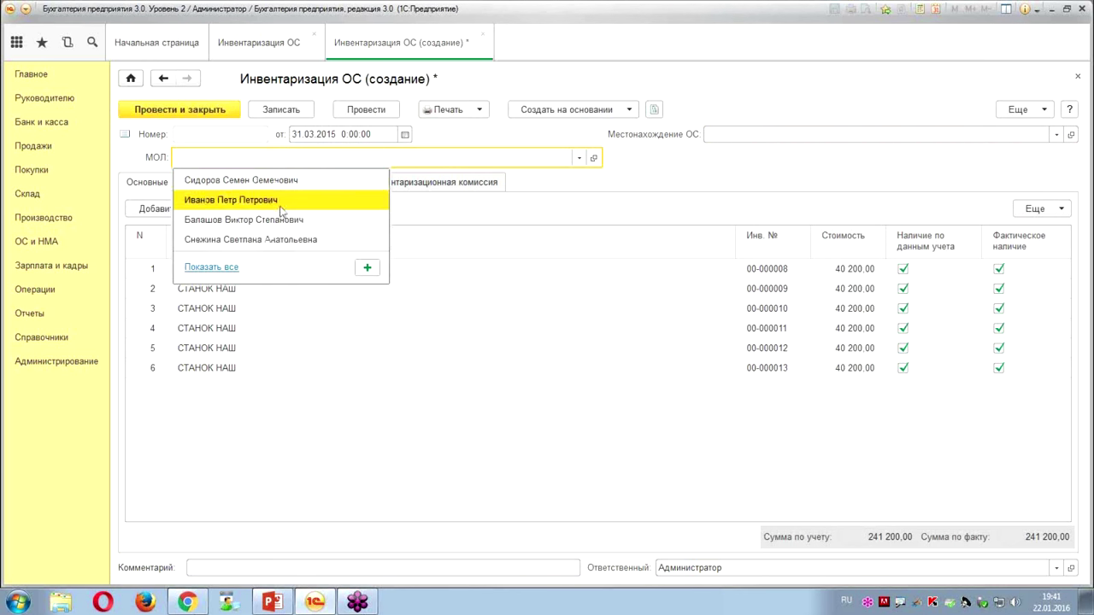
{"action": "left_click", "coordinate": [280, 220]}
{"action": "left_click", "coordinate": [245, 209]}
{"action": "left_click", "coordinate": [514, 323]}
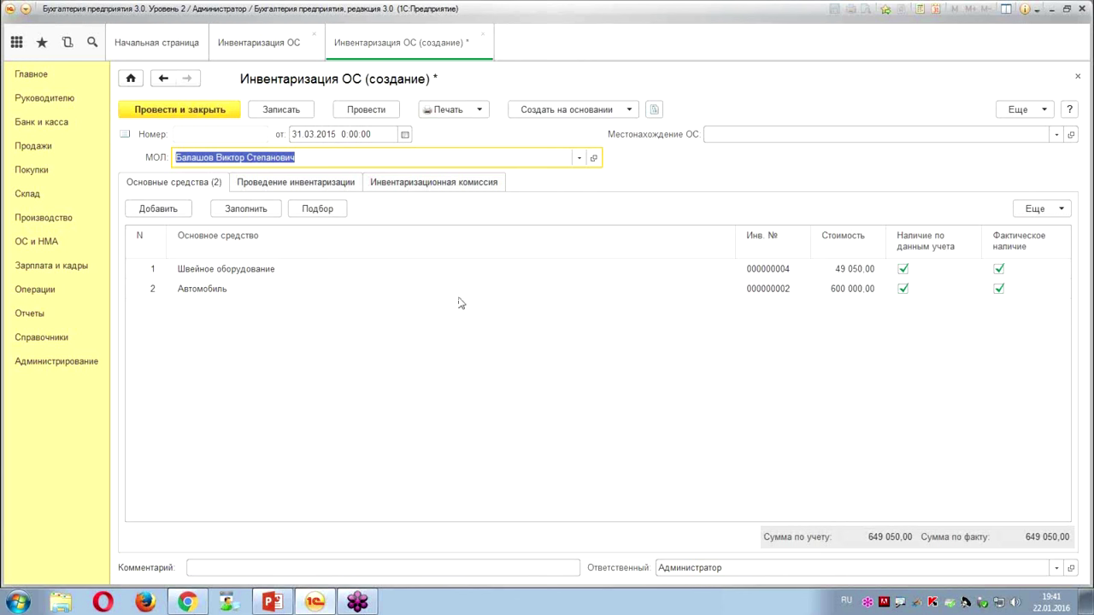
- Clear the МОЛ and refill the list with the fixed assets of all locations and responsible persons
{"action": "key", "text": "BackSpace"}
{"action": "key", "text": "Escape"}
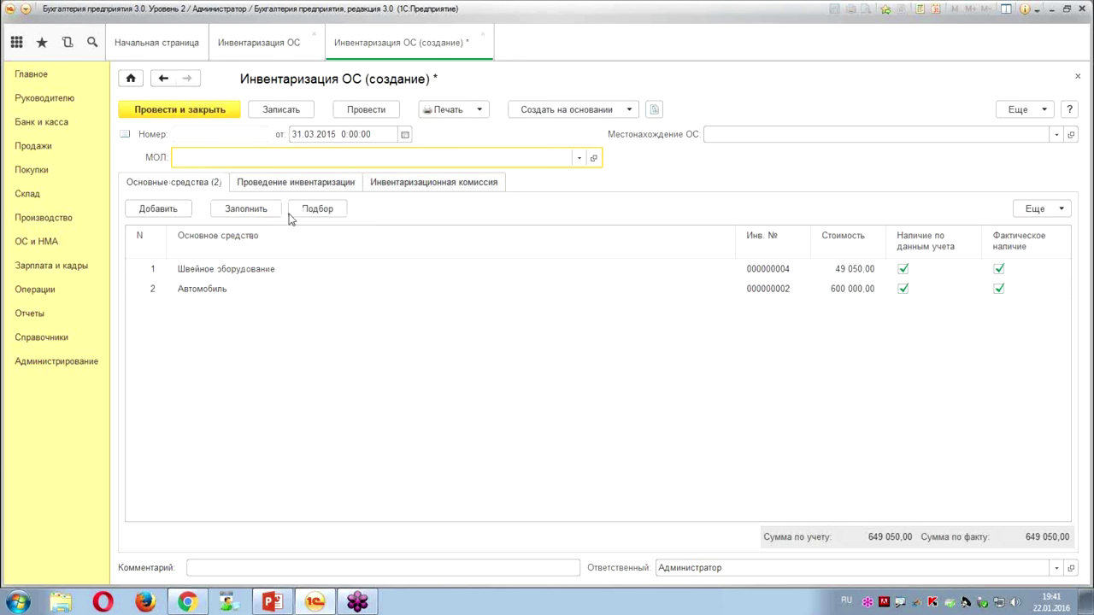
{"action": "left_click", "coordinate": [263, 210]}
{"action": "left_click", "coordinate": [491, 317]}
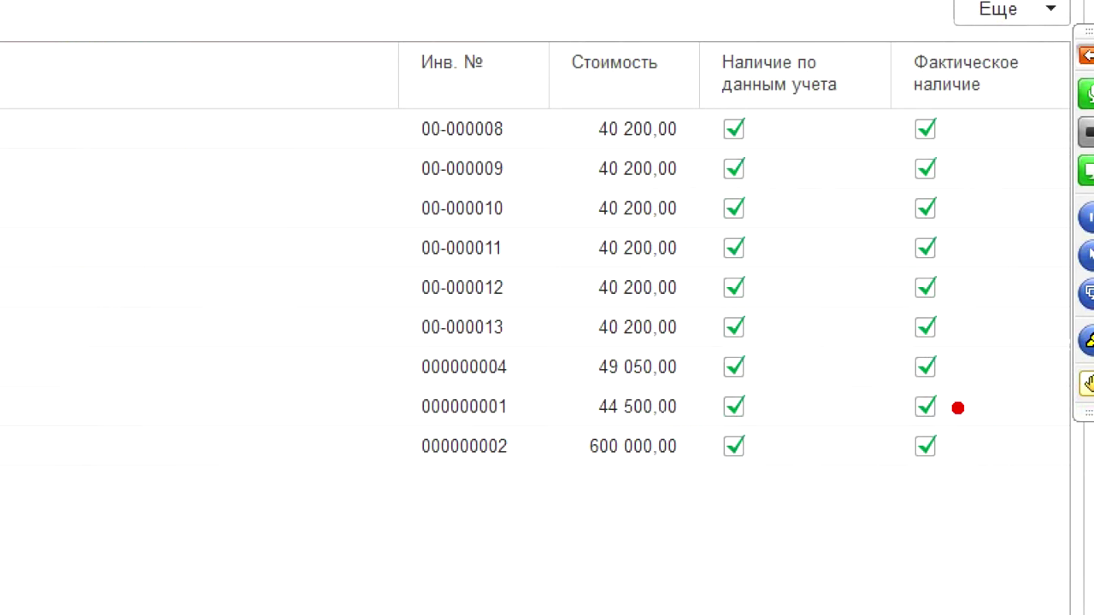
{"action": "mouse_move", "coordinate": [1035, 24]}
{"action": "left_mouse_down"}
{"action": "mouse_move", "coordinate": [680, 45]}
{"action": "mouse_move", "coordinate": [715, 408]}
{"action": "mouse_move", "coordinate": [1078, 428]}
{"action": "mouse_move", "coordinate": [1025, 15]}
{"action": "mouse_move", "coordinate": [990, 14]}
{"action": "left_mouse_up"}
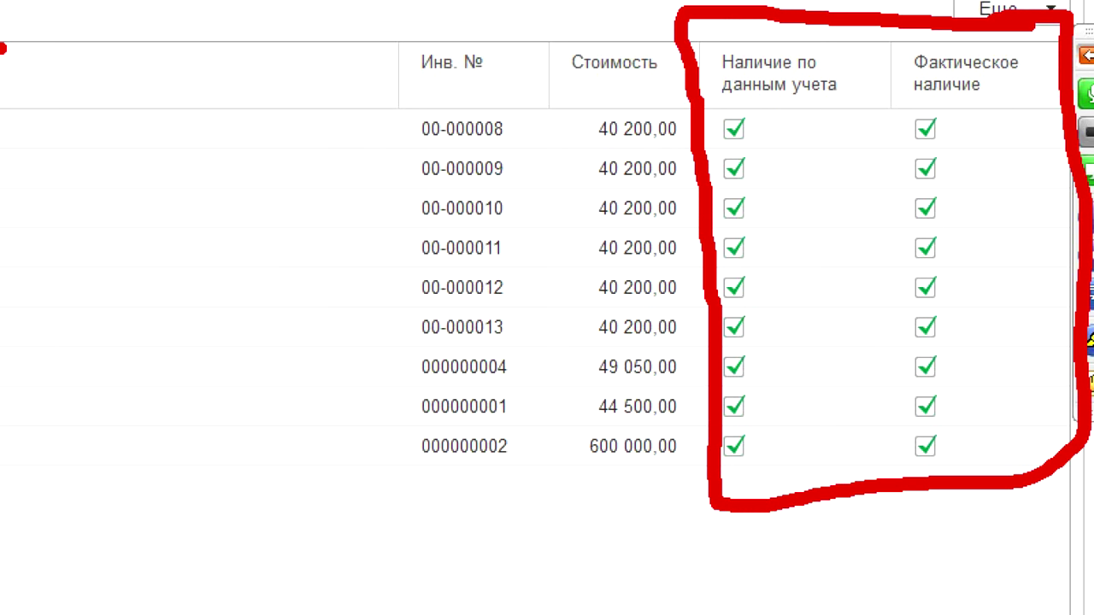
{"action": "left_click_drag", "start_coordinate": [347, 116], "coordinate": [382, 111]}
{"action": "left_click_drag", "start_coordinate": [345, 181], "coordinate": [395, 183]}
{"action": "left_click_drag", "start_coordinate": [357, 237], "coordinate": [400, 248]}
{"action": "mouse_move", "coordinate": [361, 285]}
{"action": "left_mouse_down"}
{"action": "mouse_move", "coordinate": [366, 297]}
{"action": "mouse_move", "coordinate": [406, 294]}
{"action": "left_mouse_up"}
{"action": "left_click_drag", "start_coordinate": [371, 337], "coordinate": [402, 365]}
{"action": "left_click_drag", "start_coordinate": [371, 408], "coordinate": [417, 435]}
{"action": "mouse_move", "coordinate": [373, 453]}
{"action": "left_mouse_down"}
{"action": "mouse_move", "coordinate": [376, 468]}
{"action": "mouse_move", "coordinate": [418, 486]}
{"action": "mouse_move", "coordinate": [428, 470]}
{"action": "left_mouse_up"}
{"action": "left_click_drag", "start_coordinate": [23, 185], "coordinate": [65, 253]}
{"action": "left_click", "coordinate": [85, 242]}
{"action": "left_click_drag", "start_coordinate": [103, 121], "coordinate": [89, 200]}
{"action": "left_click_drag", "start_coordinate": [101, 111], "coordinate": [134, 89]}
{"action": "mouse_move", "coordinate": [139, 205]}
{"action": "left_mouse_down"}
{"action": "mouse_move", "coordinate": [166, 108]}
{"action": "mouse_move", "coordinate": [181, 200]}
{"action": "left_mouse_up"}
{"action": "mouse_move", "coordinate": [221, 84]}
{"action": "left_mouse_down"}
{"action": "mouse_move", "coordinate": [232, 168]}
{"action": "mouse_move", "coordinate": [271, 68]}
{"action": "left_mouse_up"}
{"action": "mouse_move", "coordinate": [269, 39]}
{"action": "left_mouse_down"}
{"action": "mouse_move", "coordinate": [330, 15]}
{"action": "mouse_move", "coordinate": [342, 110]}
{"action": "left_mouse_up"}
{"action": "left_click_drag", "start_coordinate": [342, 109], "coordinate": [301, 132]}
{"action": "left_click", "coordinate": [167, 268]}
{"action": "mouse_move", "coordinate": [167, 268]}
{"action": "left_mouse_down"}
{"action": "mouse_move", "coordinate": [144, 345]}
{"action": "mouse_move", "coordinate": [168, 261]}
{"action": "left_mouse_up"}
{"action": "mouse_move", "coordinate": [167, 261]}
{"action": "left_mouse_down"}
{"action": "mouse_move", "coordinate": [210, 314]}
{"action": "mouse_move", "coordinate": [218, 221]}
{"action": "left_mouse_up"}
{"action": "left_click_drag", "start_coordinate": [301, 193], "coordinate": [253, 272]}
{"action": "left_click_drag", "start_coordinate": [309, 230], "coordinate": [299, 348]}
{"action": "left_click", "coordinate": [325, 329]}
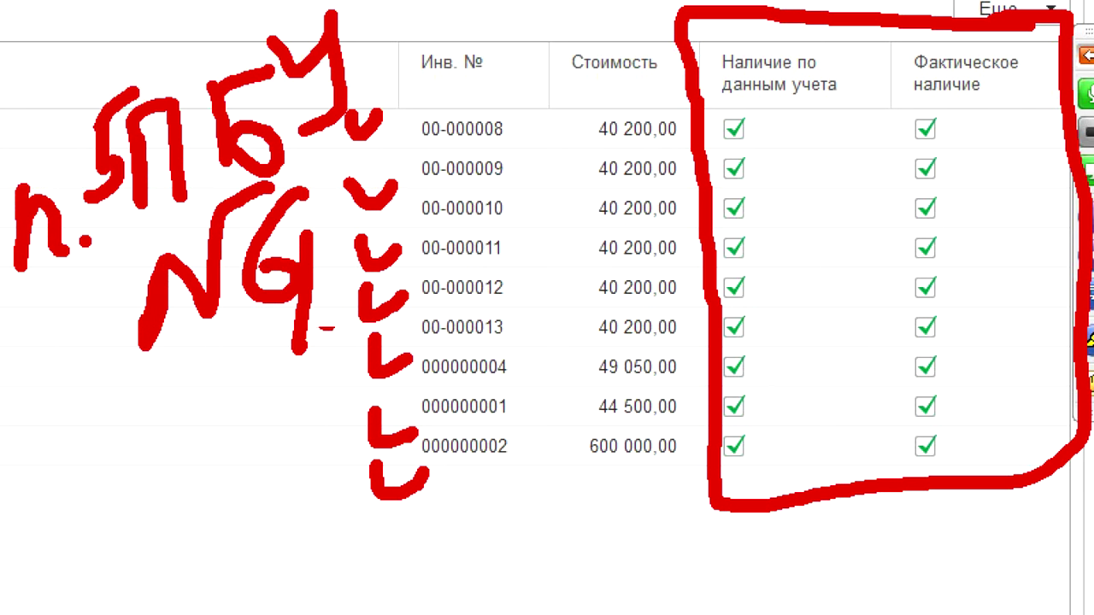
{"action": "left_click_drag", "start_coordinate": [357, 259], "coordinate": [318, 324]}
{"action": "left_click", "coordinate": [295, 411]}
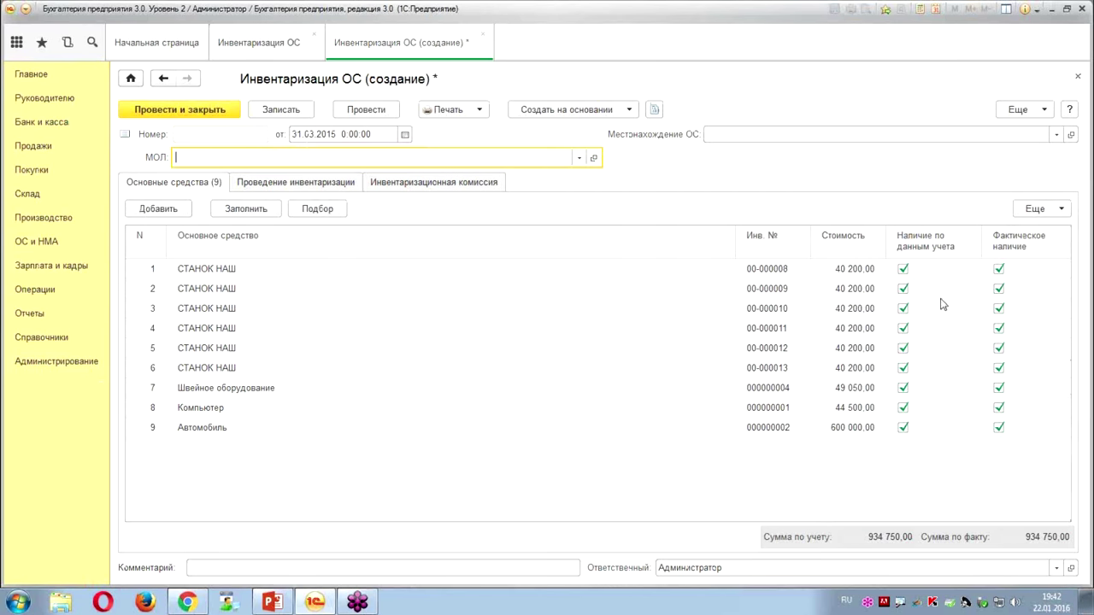
- Clear Фактическое наличие for the СТАНОК НАШ with inventory number 00-000009 and for Автомобиль
{"action": "left_click", "coordinate": [998, 290]}
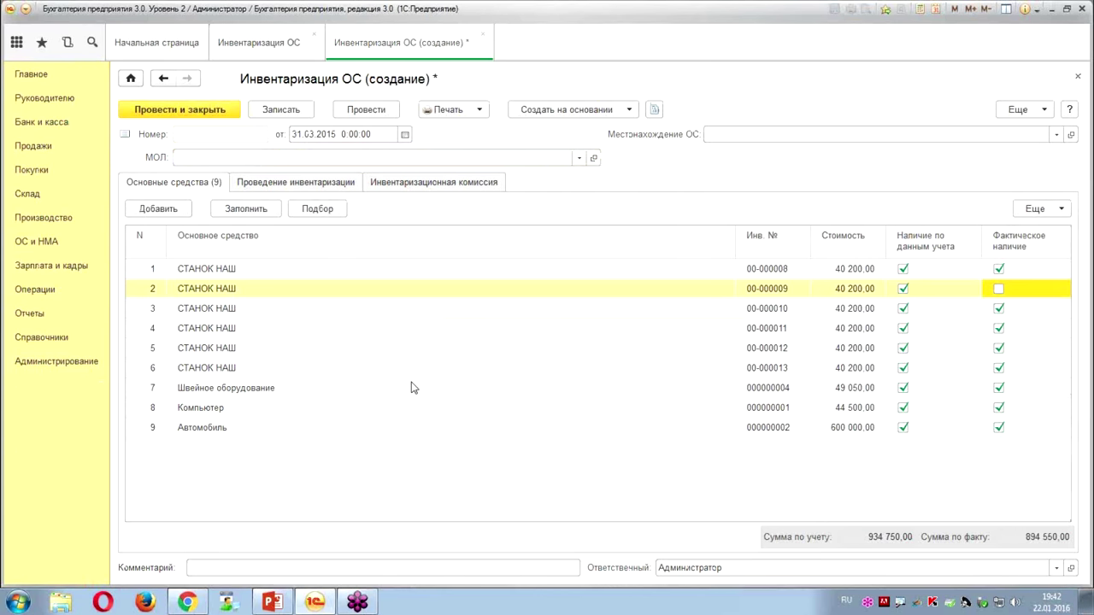
{"action": "left_click", "coordinate": [998, 429]}
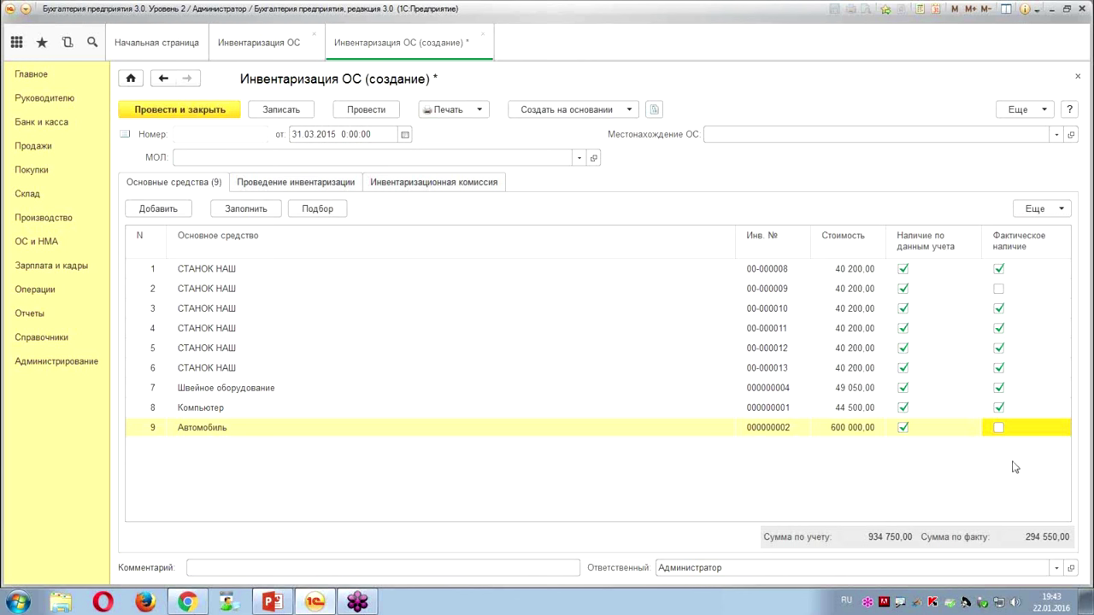
- Set the period for conducting the fixed asset inventory from 31.03.2015 to 10.04.2015
{"action": "left_click", "coordinate": [310, 188]}
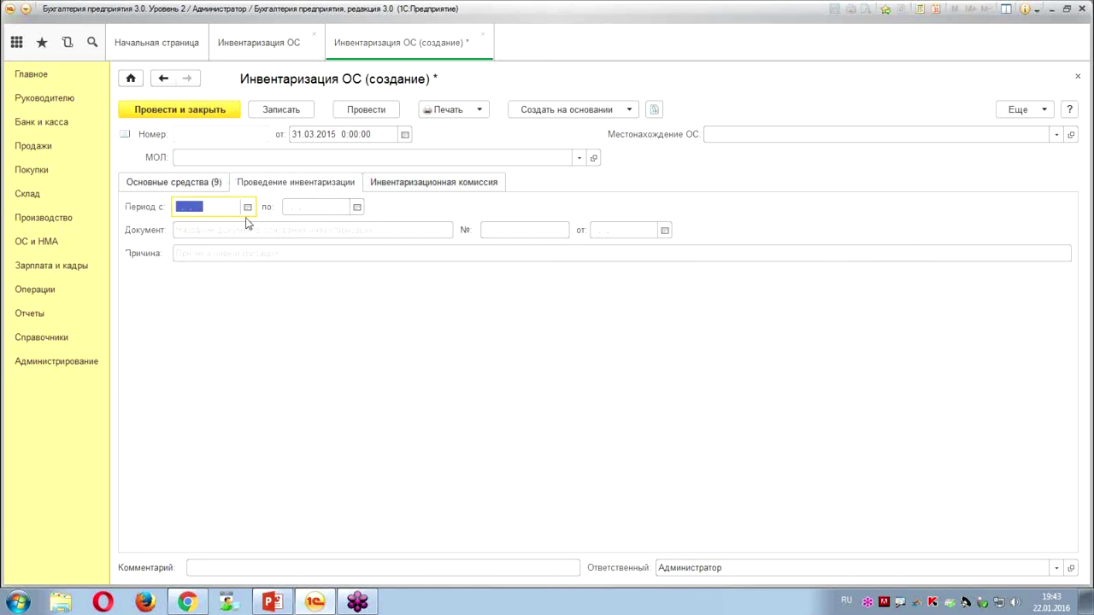
{"action": "type", "text": "31.03.2015"}
{"action": "left_click", "coordinate": [301, 201]}
{"action": "type", "text": "1004"}
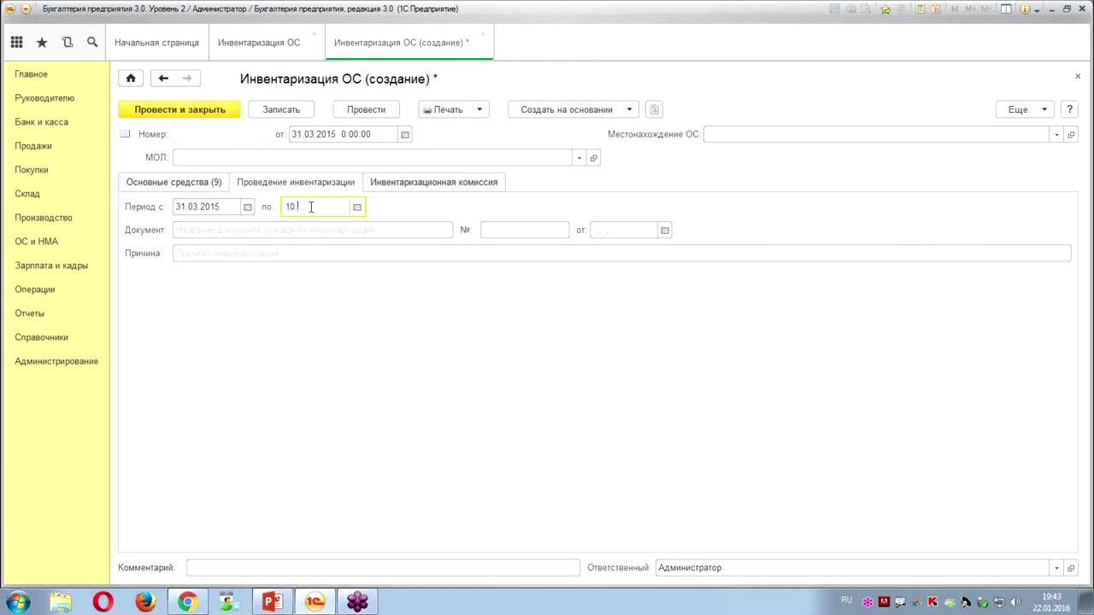
{"action": "key", "text": "Tab"}
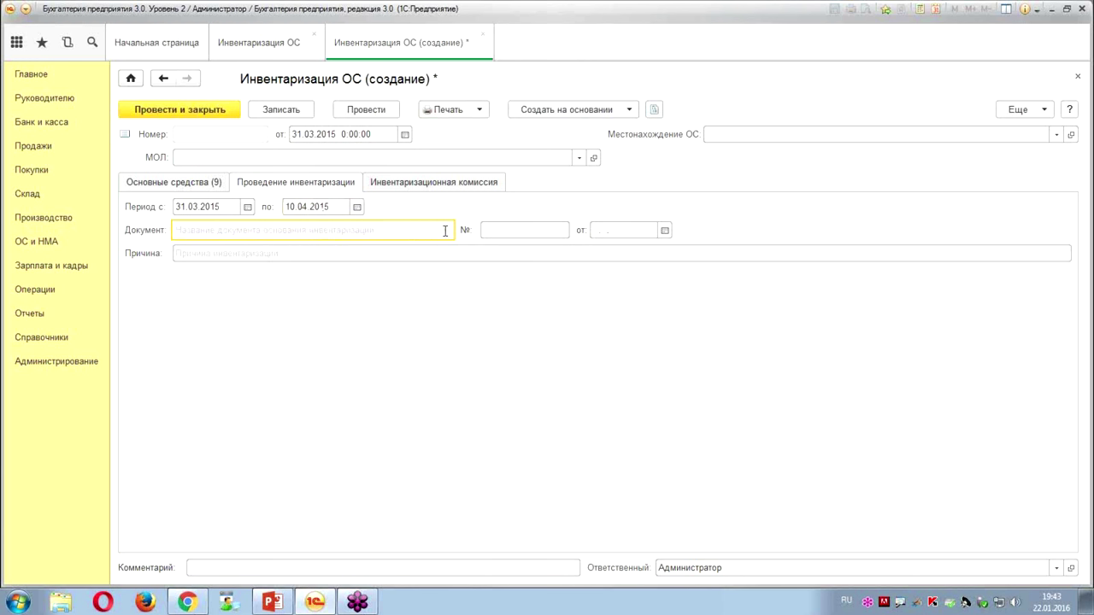
- Enter Приказ № 25 dated 28.03.2015 as the inventory's basis document and Плановая as its reason
{"action": "type", "text": "aoпропропроо"}
{"action": "left_click", "coordinate": [372, 255]}
{"action": "key", "text": "Tab"}
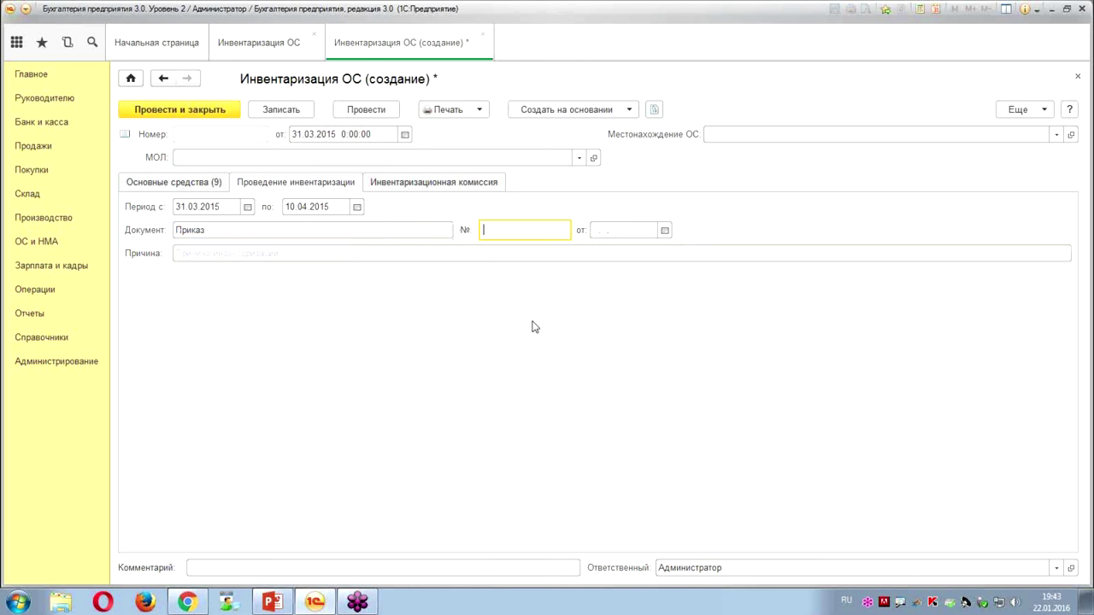
{"action": "type", "text": "25"}
{"action": "key", "text": "Tab"}
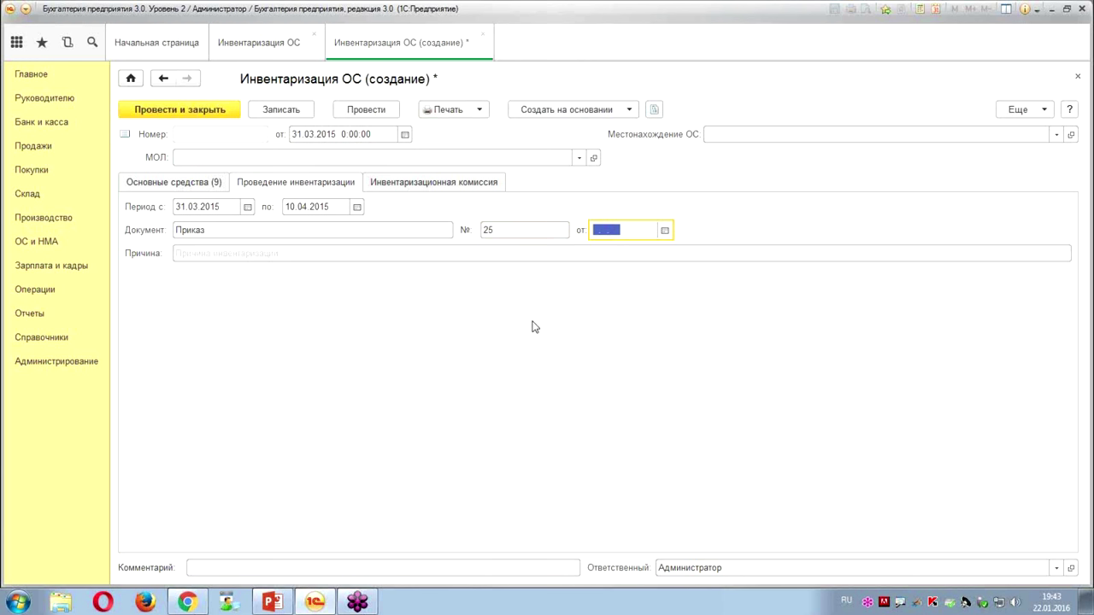
{"action": "type", "text": "28032016"}
{"action": "key", "text": "Tab"}
{"action": "left_click", "coordinate": [637, 230]}
{"action": "left_click", "coordinate": [637, 230]}
{"action": "type", "text": "5"}
{"action": "key", "text": "Tab"}
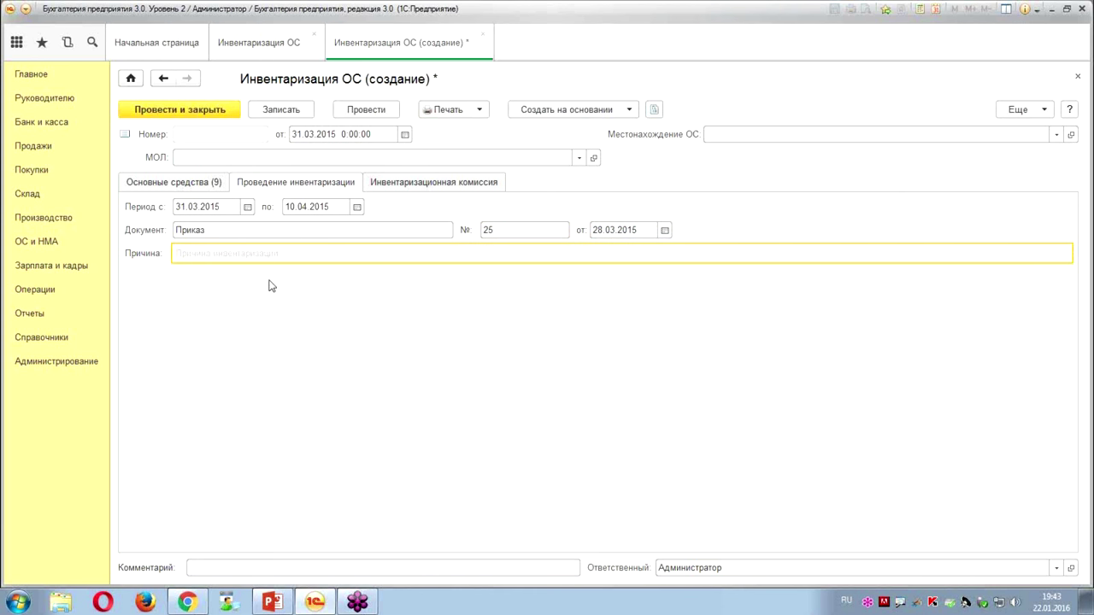
{"action": "type", "text": "Плановая"}
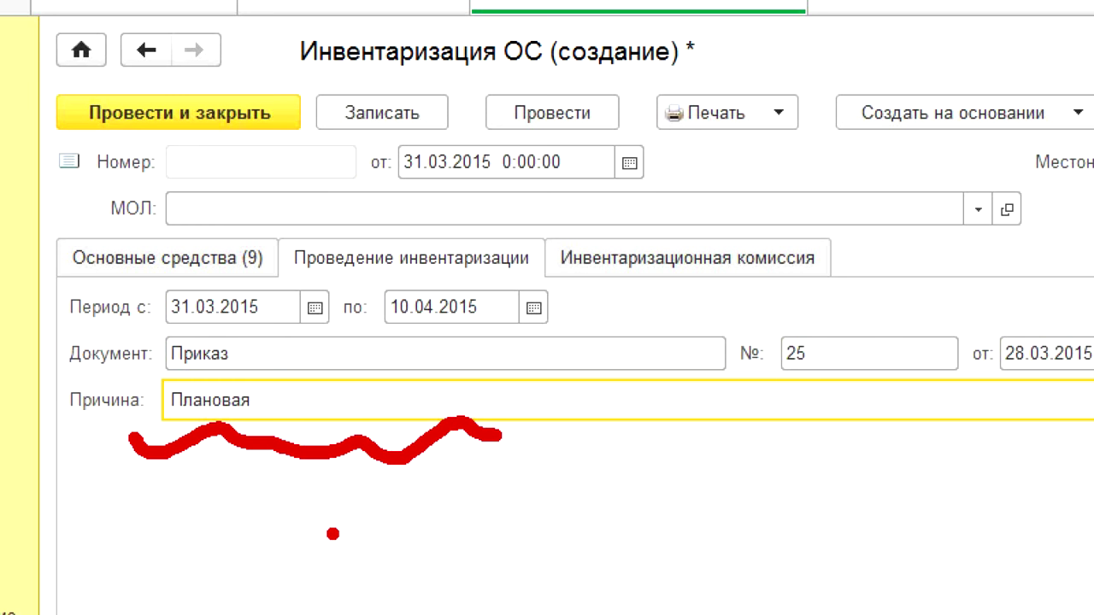
- Pick three members for the inventory commission, with the first as Председатель, and post the Инвентаризация ОС document
{"action": "left_click", "coordinate": [607, 265]}
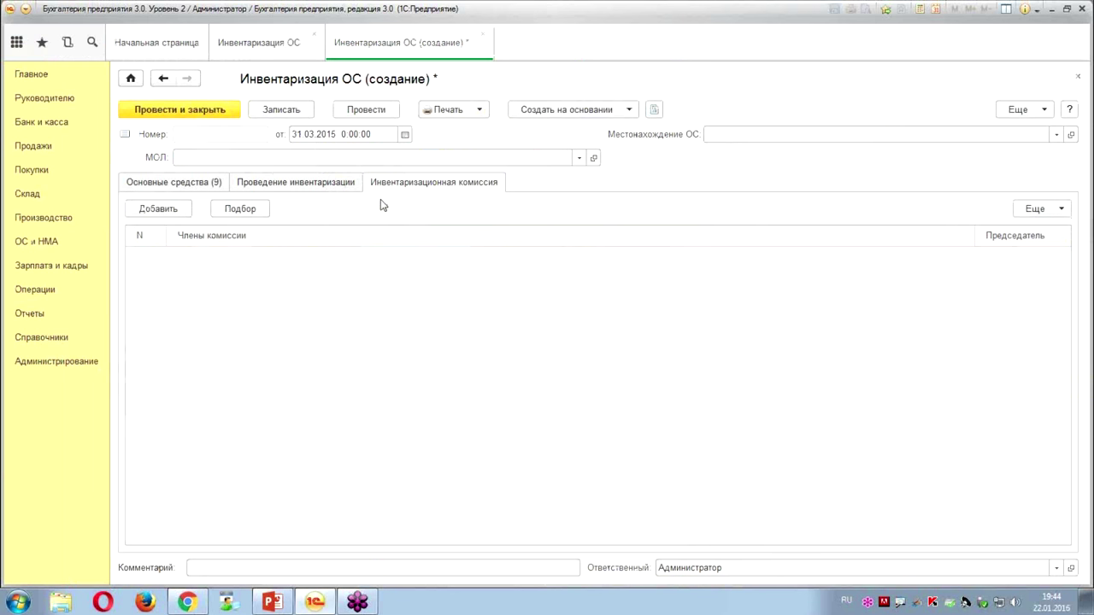
{"action": "left_click", "coordinate": [240, 209]}
{"action": "left_click_drag", "start_coordinate": [242, 185], "coordinate": [237, 227]}
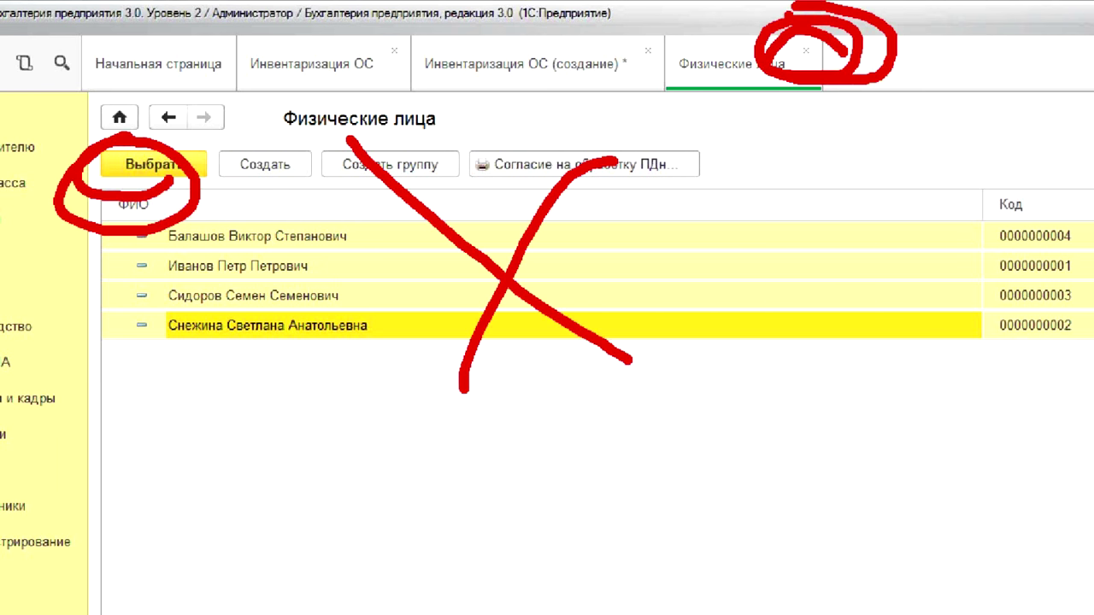
{"action": "left_click", "coordinate": [805, 50]}
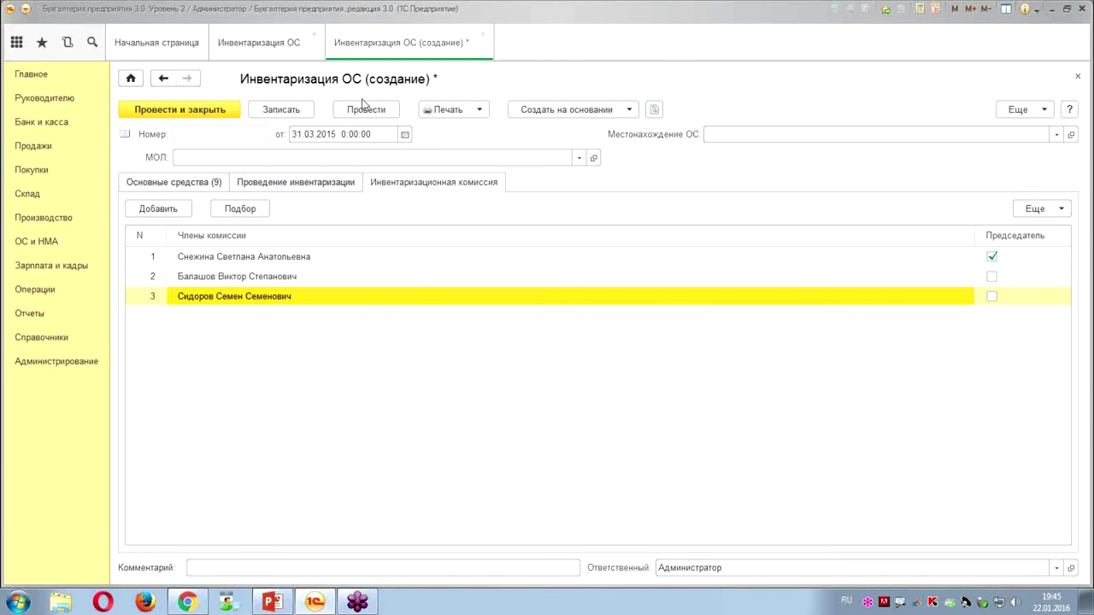
{"action": "left_click", "coordinate": [366, 109]}
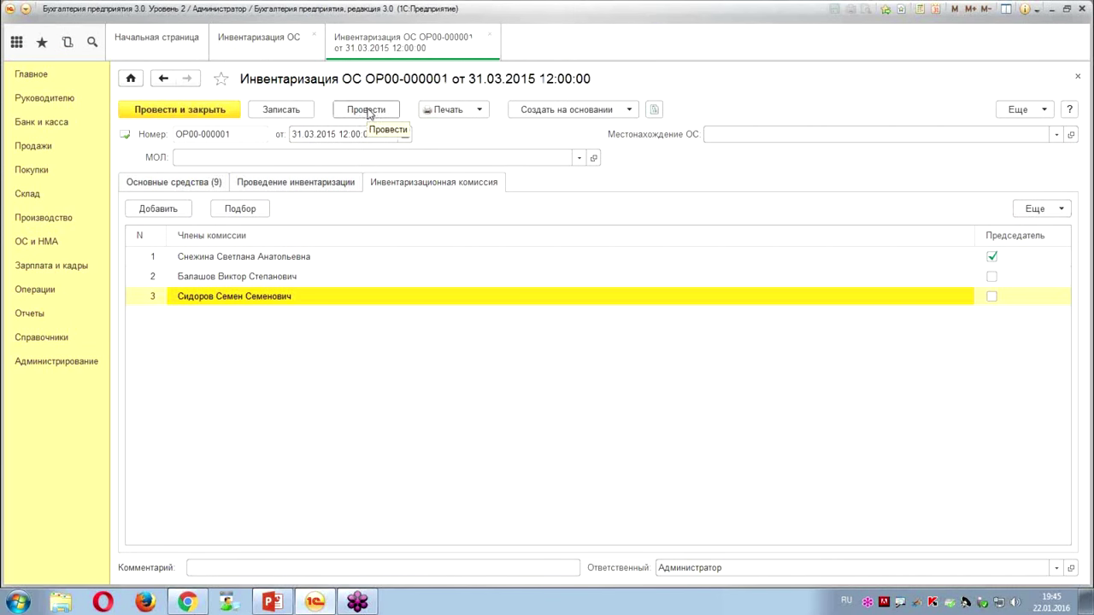
- View the Инвентаризационная опись ОС (ИНВ-1) print form through its asset table, and close it
{"action": "left_click", "coordinate": [441, 109]}
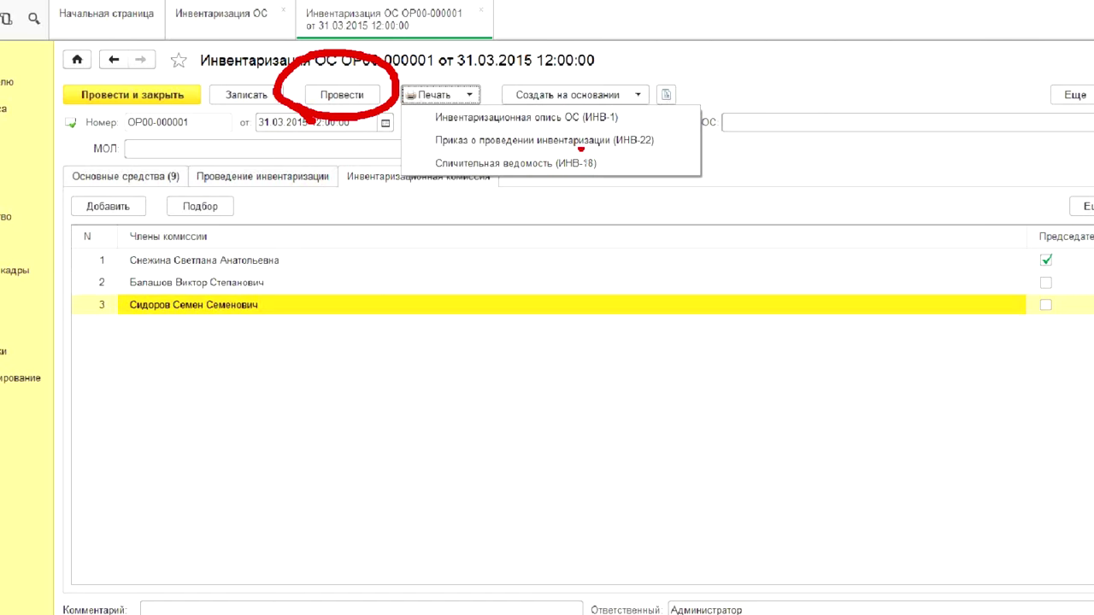
{"action": "mouse_move", "coordinate": [560, 133]}
{"action": "left_mouse_down"}
{"action": "mouse_move", "coordinate": [620, 128]}
{"action": "mouse_move", "coordinate": [670, 88]}
{"action": "left_mouse_up"}
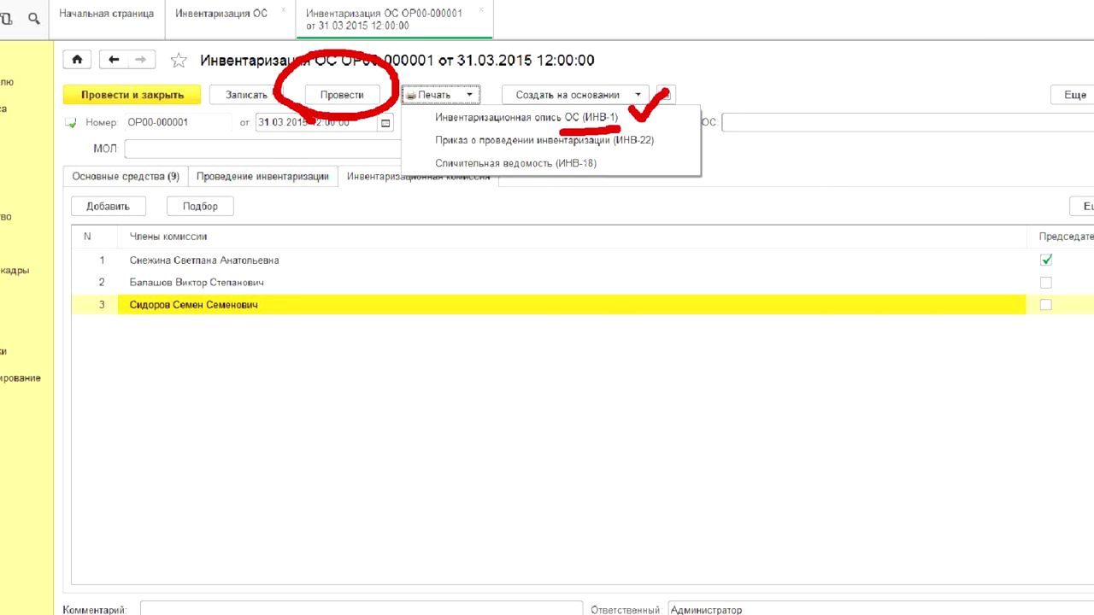
{"action": "left_click_drag", "start_coordinate": [553, 176], "coordinate": [648, 173]}
{"action": "left_click_drag", "start_coordinate": [546, 195], "coordinate": [625, 189]}
{"action": "mouse_move", "coordinate": [664, 158]}
{"action": "left_mouse_down"}
{"action": "mouse_move", "coordinate": [676, 182]}
{"action": "mouse_move", "coordinate": [703, 146]}
{"action": "left_mouse_up"}
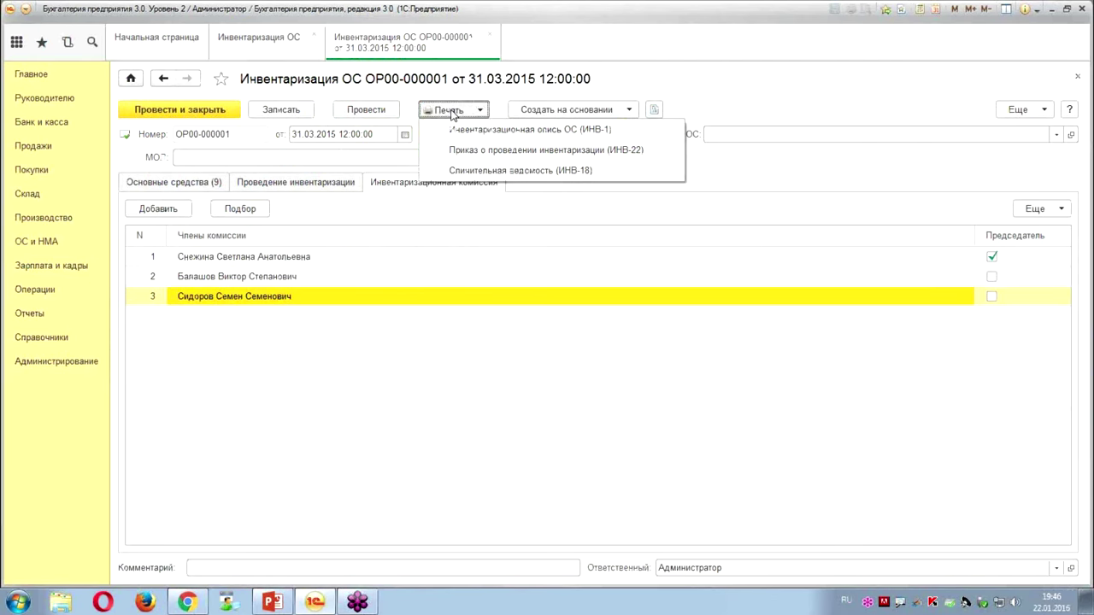
{"action": "left_click", "coordinate": [484, 129]}
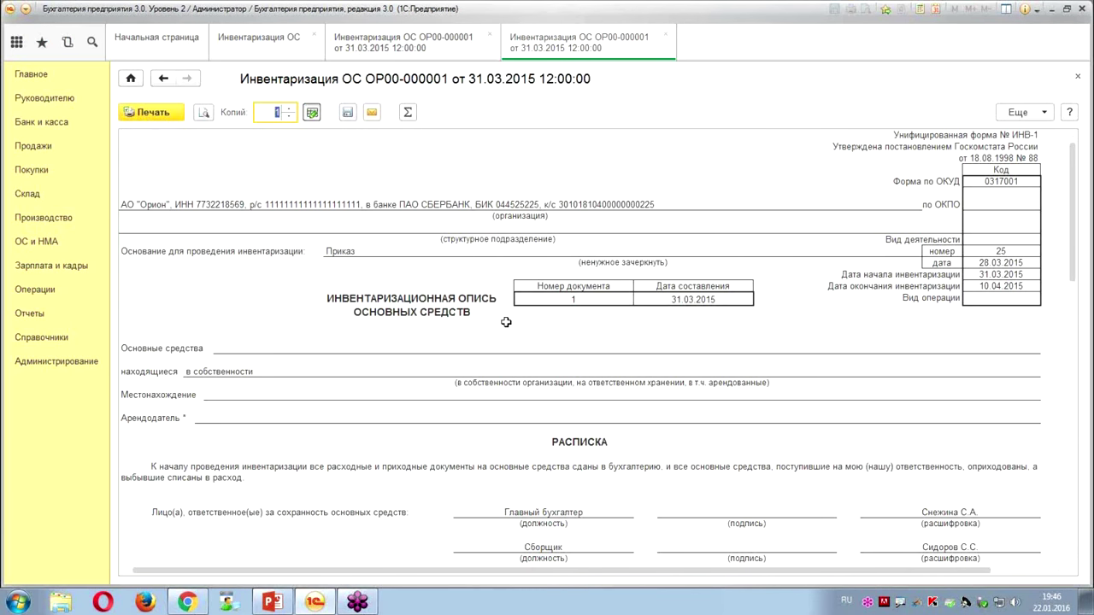
{"action": "scroll", "coordinate": [521, 353], "scroll_direction": "down", "scroll_amount": 8}
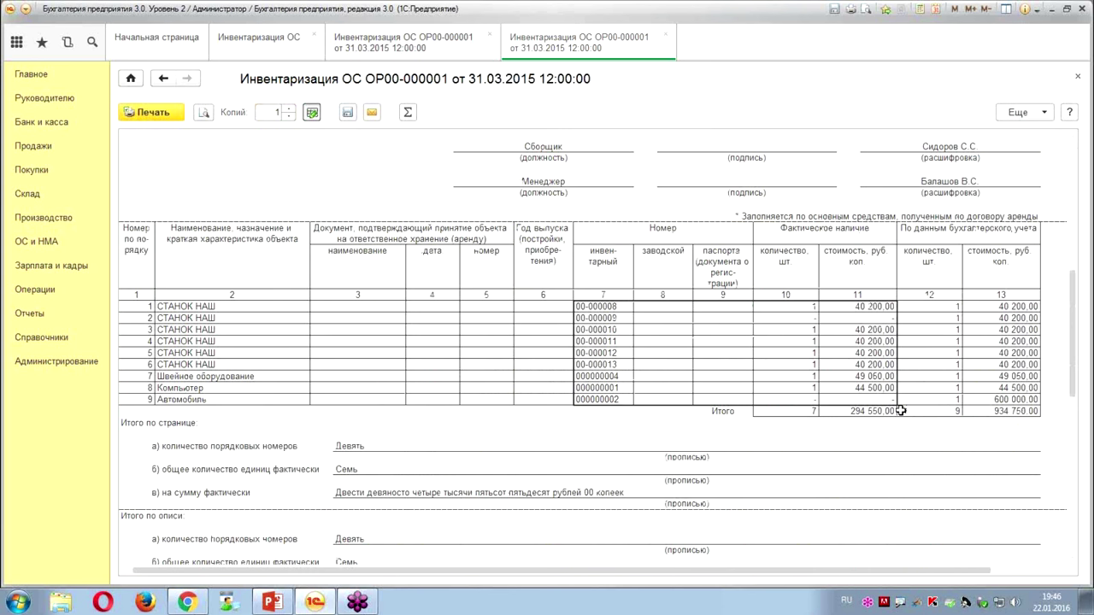
{"action": "left_click", "coordinate": [1077, 78]}
- View the Сличительная ведомость (ИНВ-18) print form for the missing fixed assets, and close it
{"action": "left_click", "coordinate": [453, 110]}
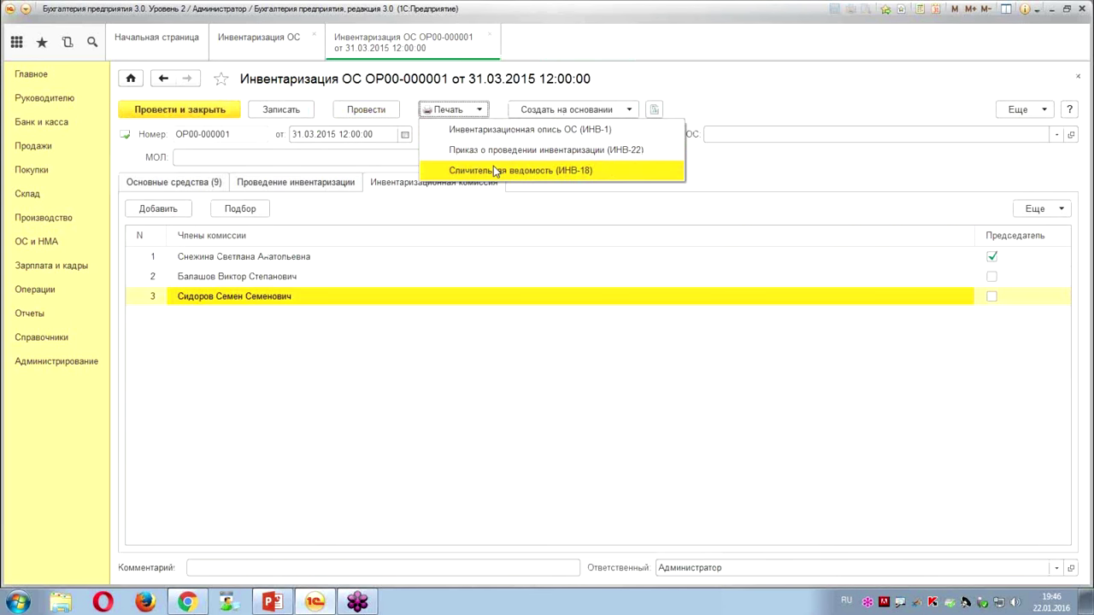
{"action": "left_click", "coordinate": [495, 171]}
{"action": "scroll", "coordinate": [641, 338], "scroll_direction": "down", "scroll_amount": 2}
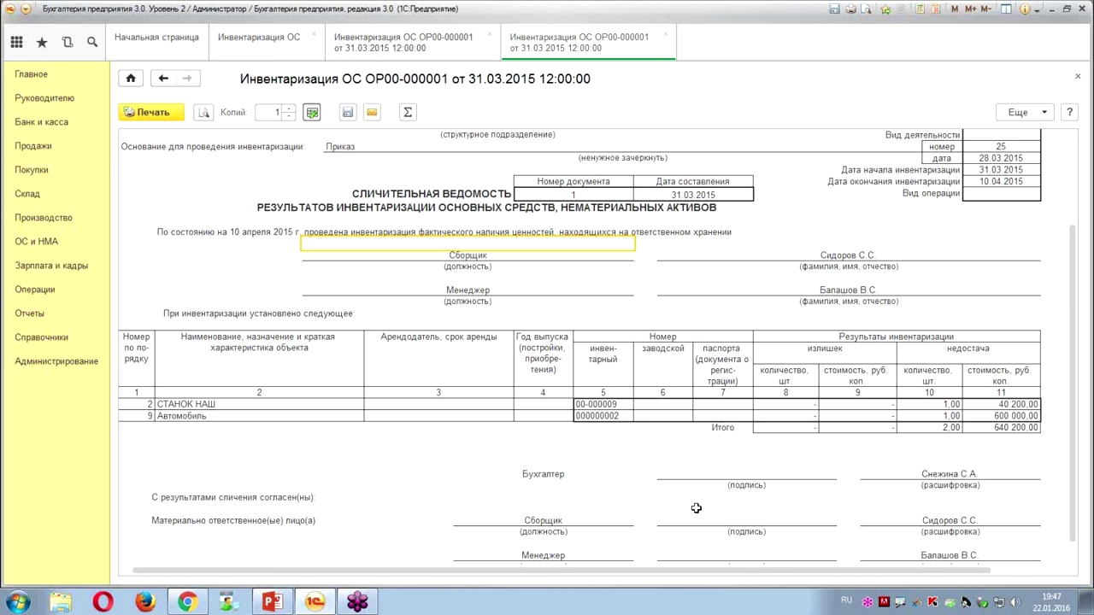
{"action": "left_click", "coordinate": [1079, 78]}
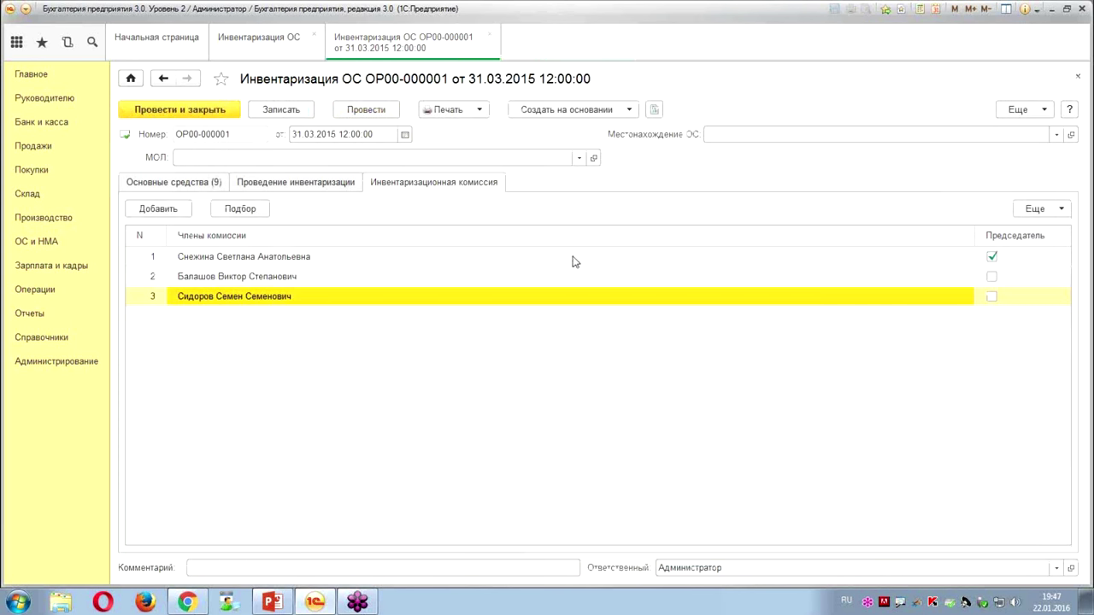
{"action": "left_click", "coordinate": [578, 115]}
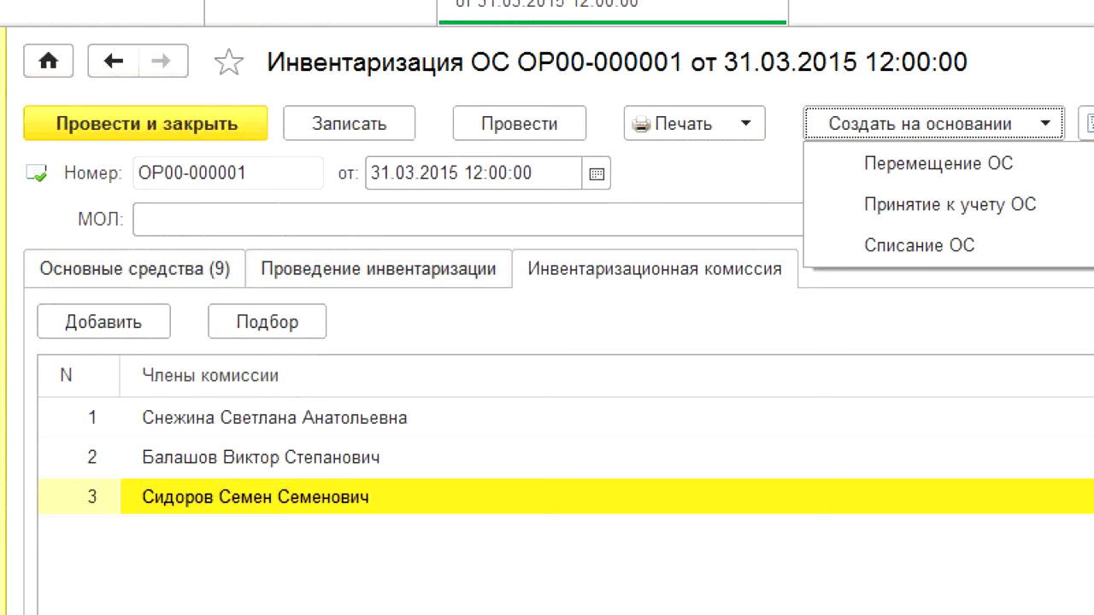
{"action": "mouse_move", "coordinate": [529, 159]}
{"action": "left_mouse_down"}
{"action": "mouse_move", "coordinate": [566, 156]}
{"action": "mouse_move", "coordinate": [617, 184]}
{"action": "mouse_move", "coordinate": [513, 168]}
{"action": "left_mouse_up"}
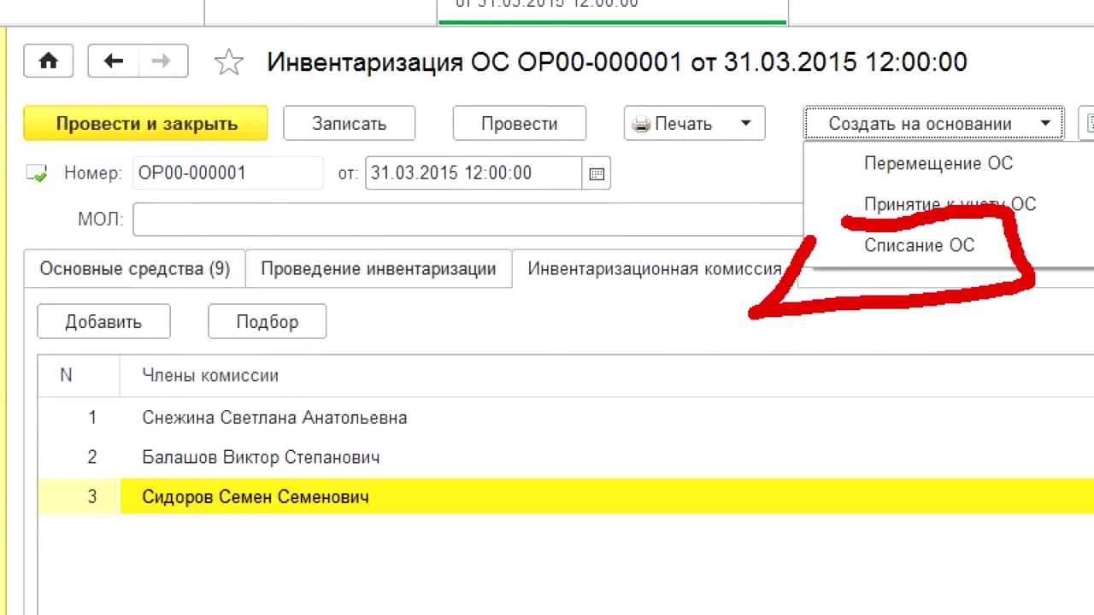
{"action": "left_click_drag", "start_coordinate": [812, 244], "coordinate": [872, 218]}
{"action": "mouse_move", "coordinate": [779, 108]}
{"action": "left_mouse_down"}
{"action": "mouse_move", "coordinate": [671, 214]}
{"action": "mouse_move", "coordinate": [773, 216]}
{"action": "left_mouse_up"}
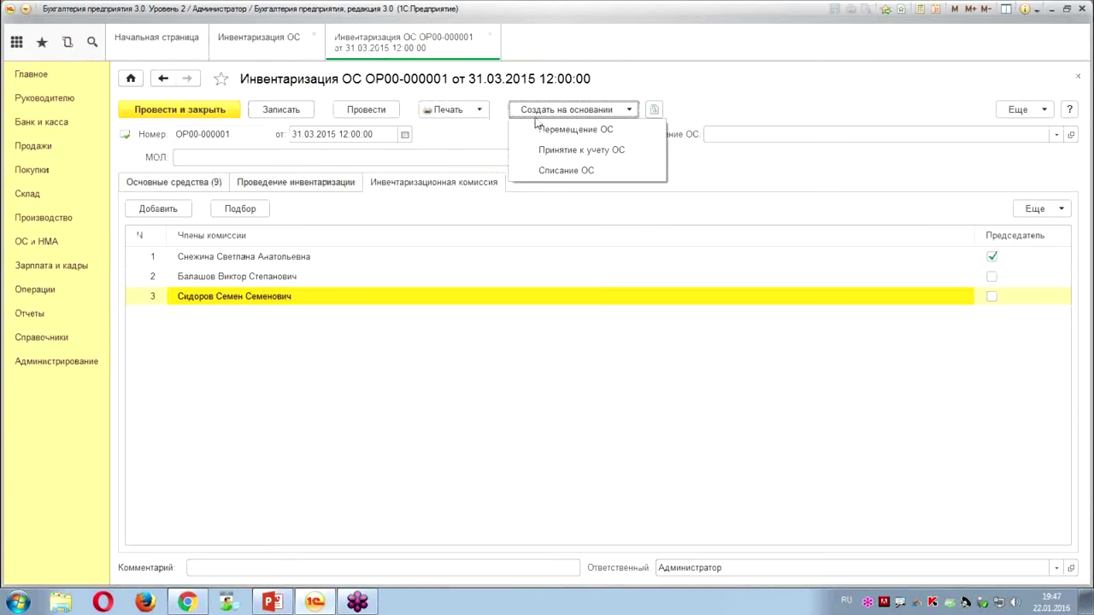
{"action": "key", "text": "Down"}
{"action": "key", "text": "Down"}
{"action": "key", "text": "Down"}
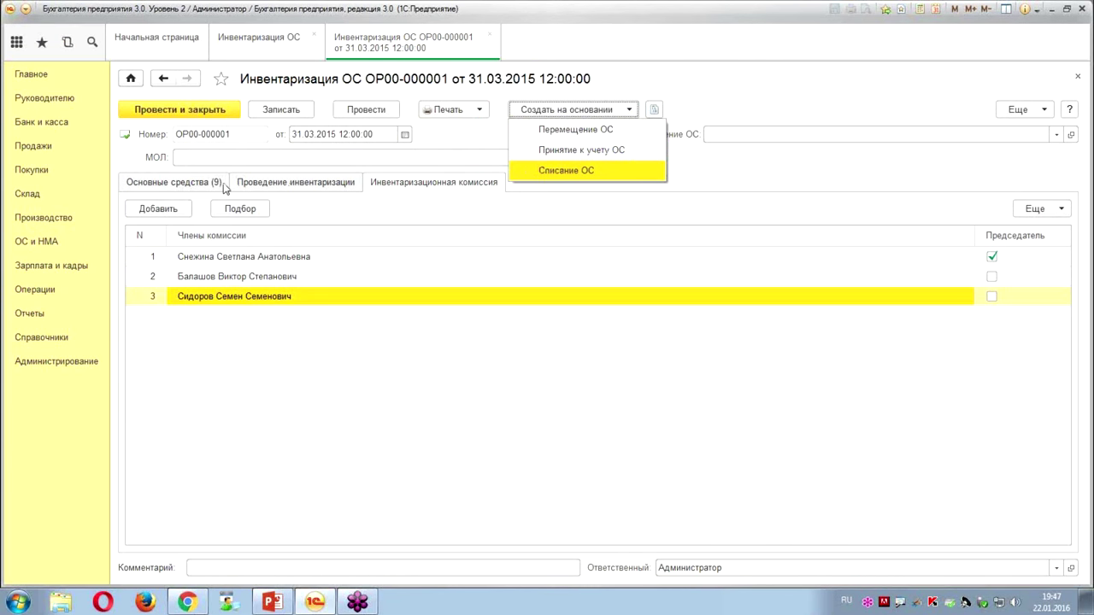
- Clear Наличие по данным учета for the СТАНОК НАШ with inventory number 00-000012 and post the inventory document again
{"action": "left_click", "coordinate": [217, 183]}
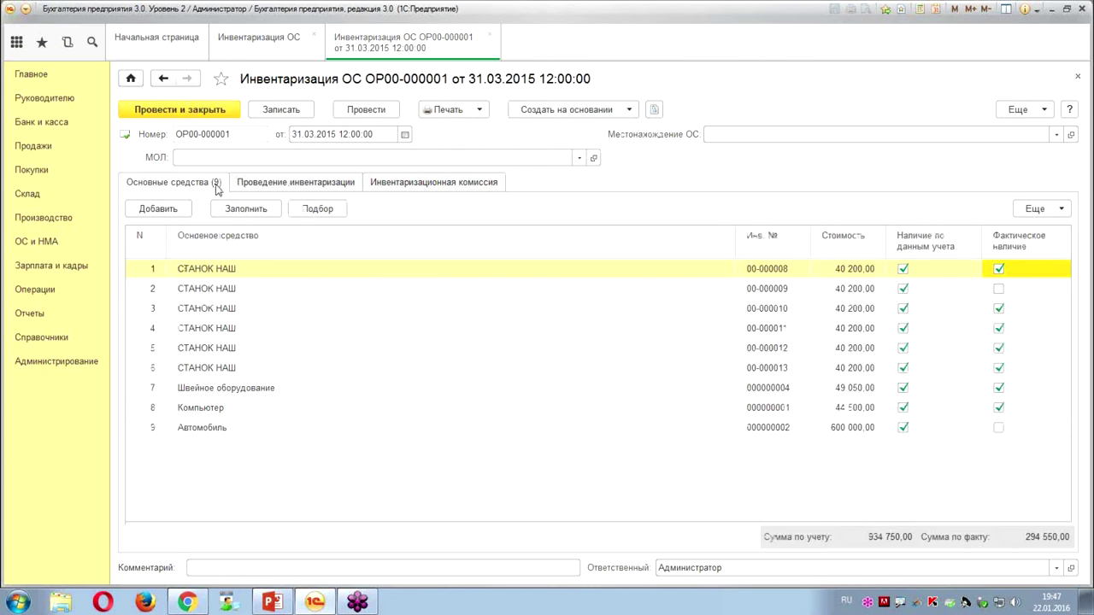
{"action": "left_click", "coordinate": [906, 351]}
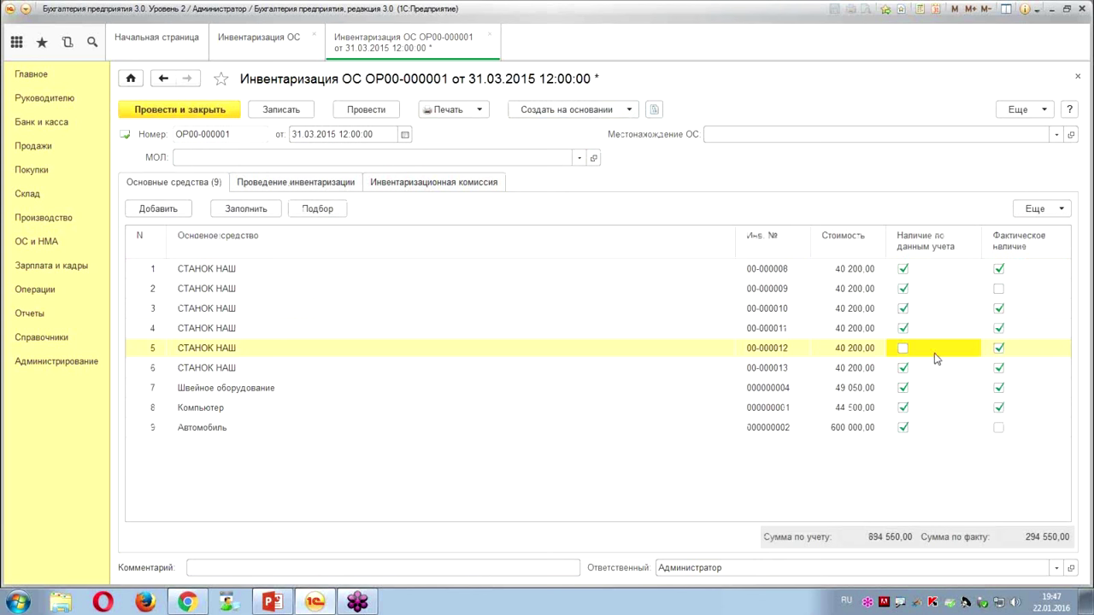
{"action": "mouse_move", "coordinate": [816, 352]}
{"action": "left_mouse_down"}
{"action": "mouse_move", "coordinate": [806, 368]}
{"action": "mouse_move", "coordinate": [844, 364]}
{"action": "left_mouse_up"}
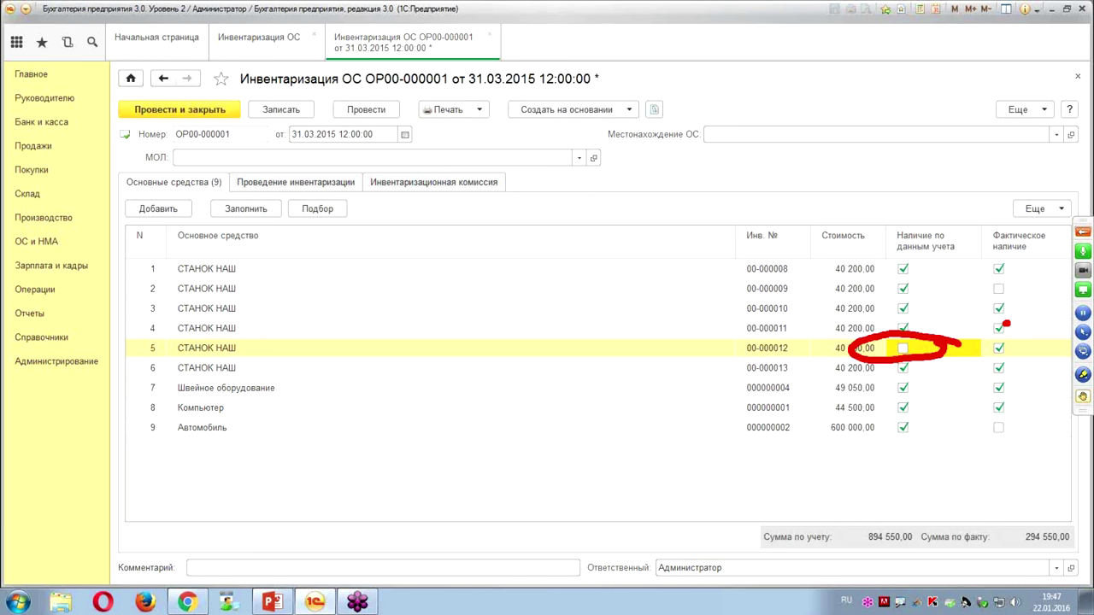
{"action": "left_click_drag", "start_coordinate": [169, 363], "coordinate": [363, 362]}
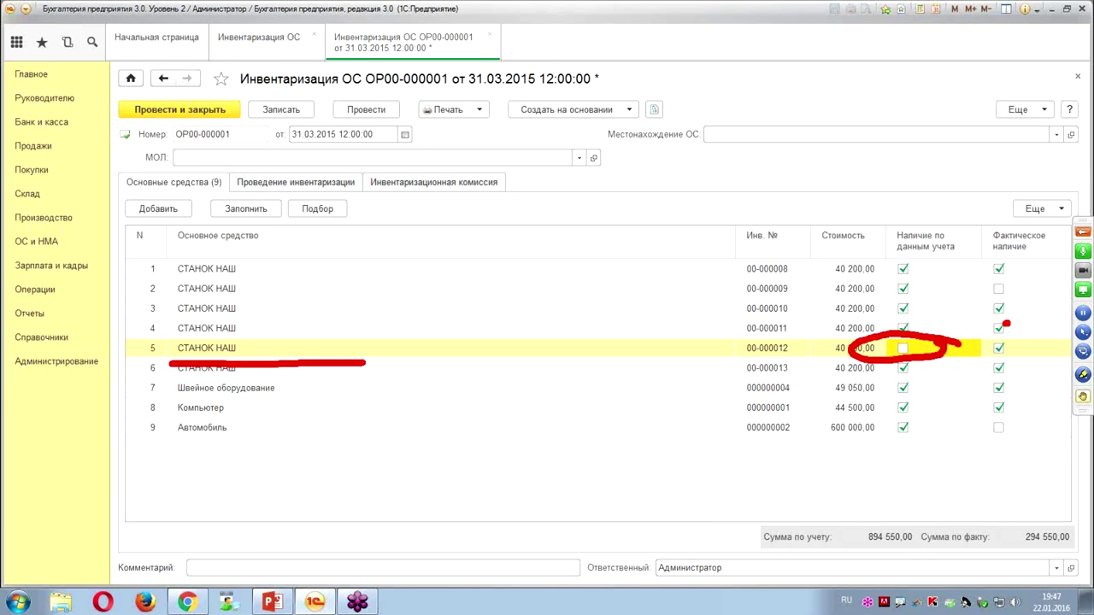
{"action": "left_click_drag", "start_coordinate": [851, 449], "coordinate": [881, 376]}
{"action": "left_click_drag", "start_coordinate": [865, 402], "coordinate": [891, 412]}
{"action": "left_click", "coordinate": [923, 467]}
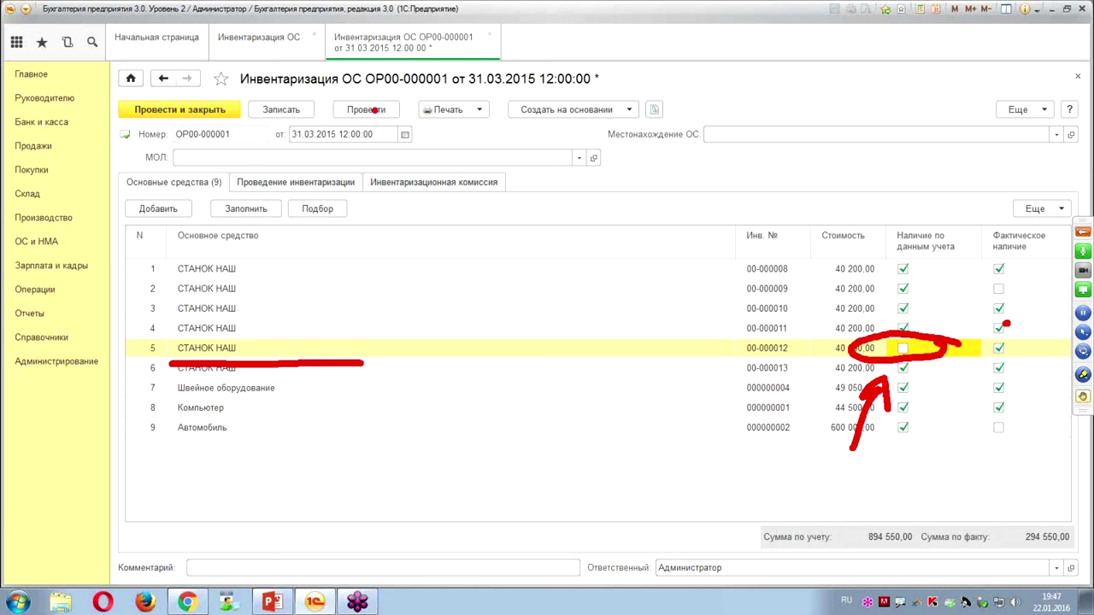
{"action": "key", "text": "Escape"}
{"action": "left_click", "coordinate": [371, 115]}
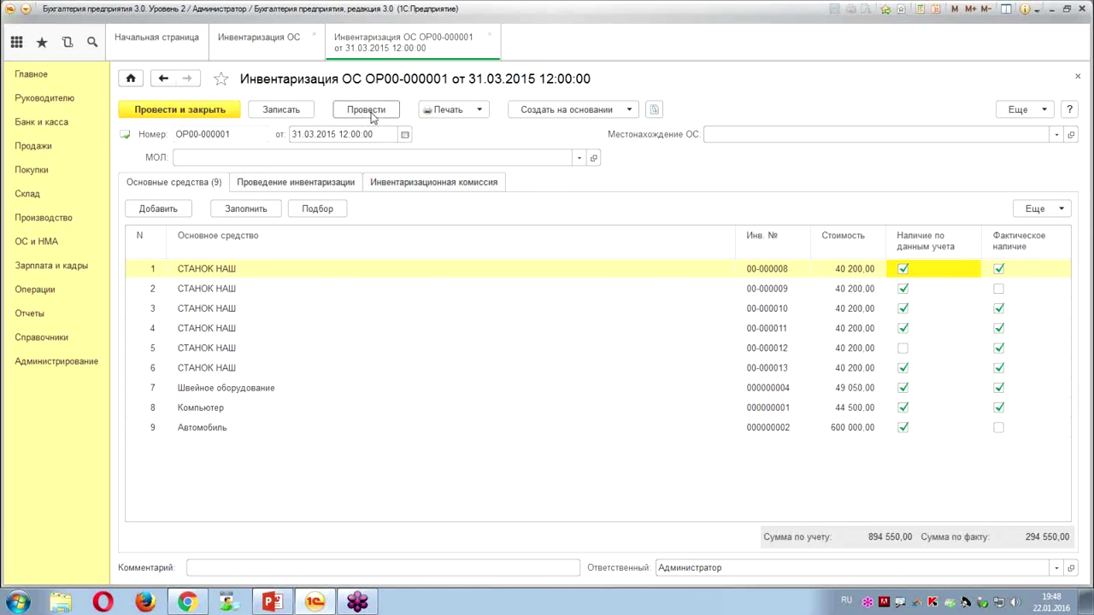
- Create a Списание ОС document based on the posted fixed asset inventory
{"action": "left_click", "coordinate": [530, 114]}
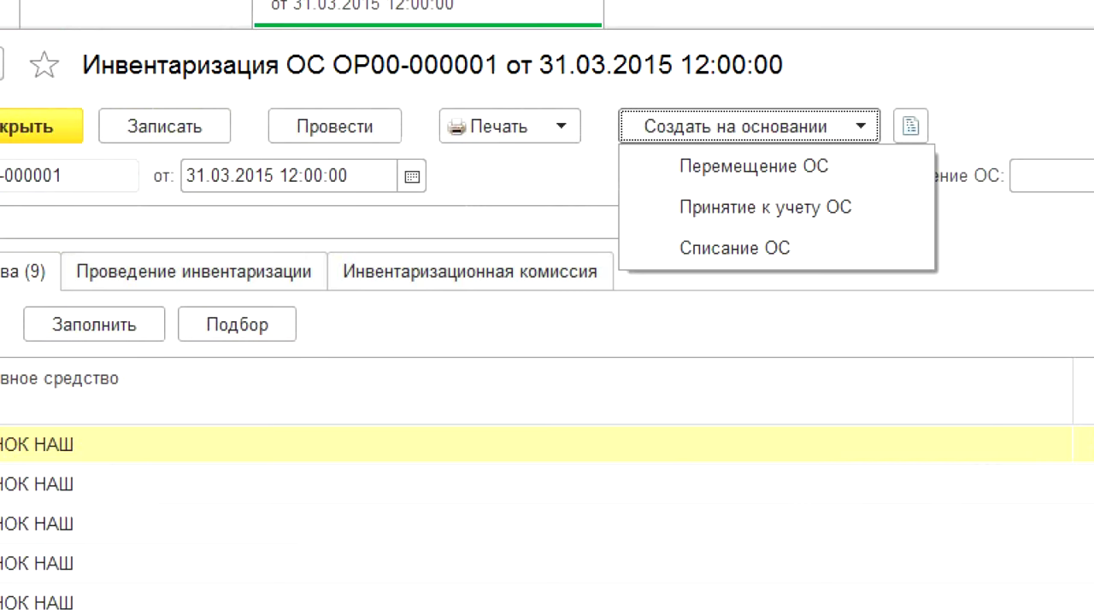
{"action": "left_click_drag", "start_coordinate": [520, 157], "coordinate": [666, 145]}
{"action": "mouse_move", "coordinate": [936, 198]}
{"action": "left_mouse_down"}
{"action": "mouse_move", "coordinate": [889, 287]}
{"action": "mouse_move", "coordinate": [609, 239]}
{"action": "mouse_move", "coordinate": [637, 222]}
{"action": "left_mouse_up"}
{"action": "left_click_drag", "start_coordinate": [819, 462], "coordinate": [773, 295]}
{"action": "left_click_drag", "start_coordinate": [748, 342], "coordinate": [846, 334]}
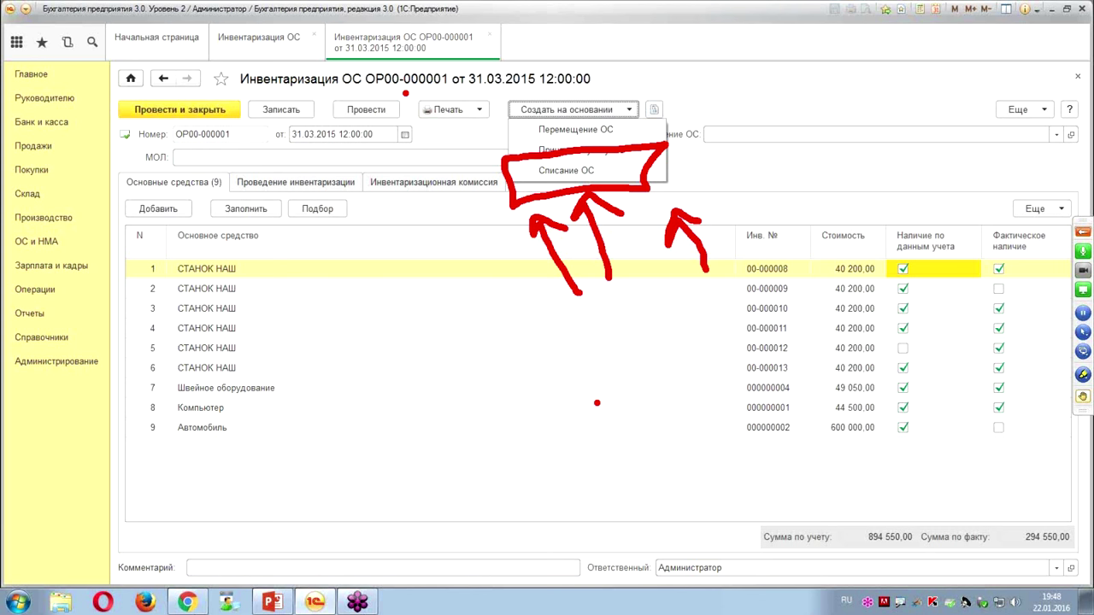
{"action": "left_click", "coordinate": [566, 170]}
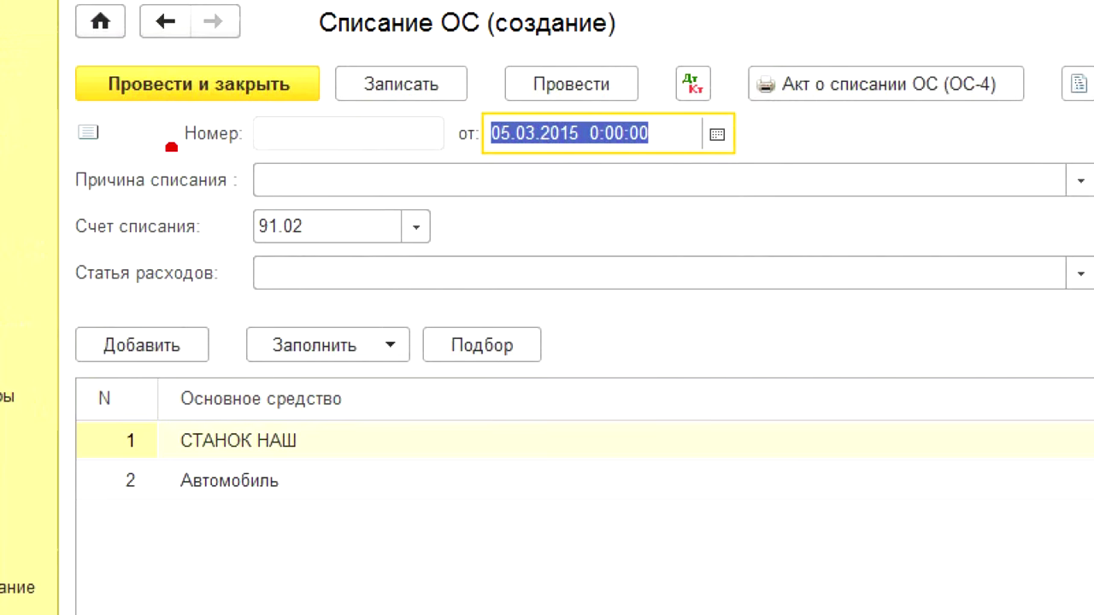
{"action": "mouse_move", "coordinate": [492, 190]}
{"action": "left_mouse_down"}
{"action": "mouse_move", "coordinate": [4, 243]}
{"action": "mouse_move", "coordinate": [494, 204]}
{"action": "left_mouse_up"}
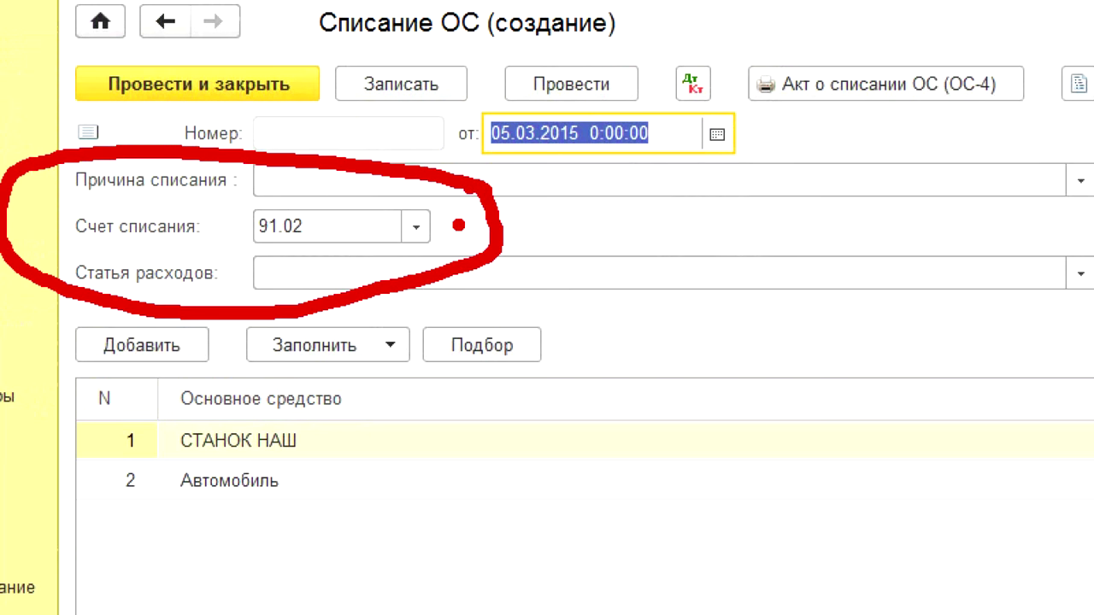
{"action": "left_click", "coordinate": [150, 69]}
{"action": "mouse_move", "coordinate": [254, 179]}
{"action": "left_mouse_down"}
{"action": "mouse_move", "coordinate": [303, 254]}
{"action": "mouse_move", "coordinate": [316, 171]}
{"action": "left_mouse_up"}
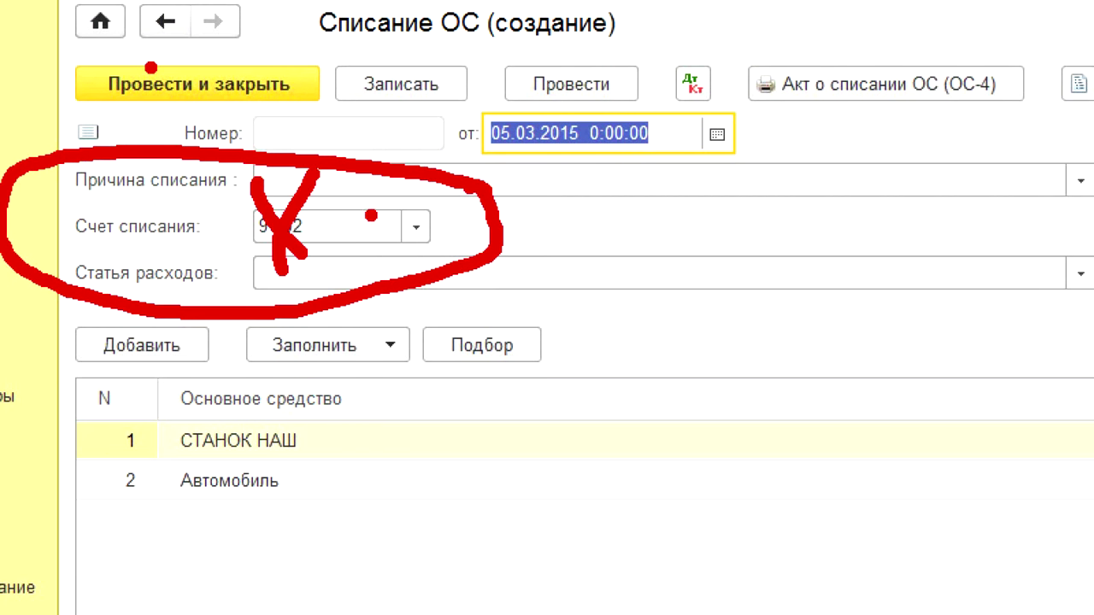
{"action": "left_click_drag", "start_coordinate": [369, 214], "coordinate": [372, 261]}
{"action": "left_click_drag", "start_coordinate": [390, 197], "coordinate": [434, 232]}
{"action": "left_click_drag", "start_coordinate": [423, 205], "coordinate": [427, 289]}
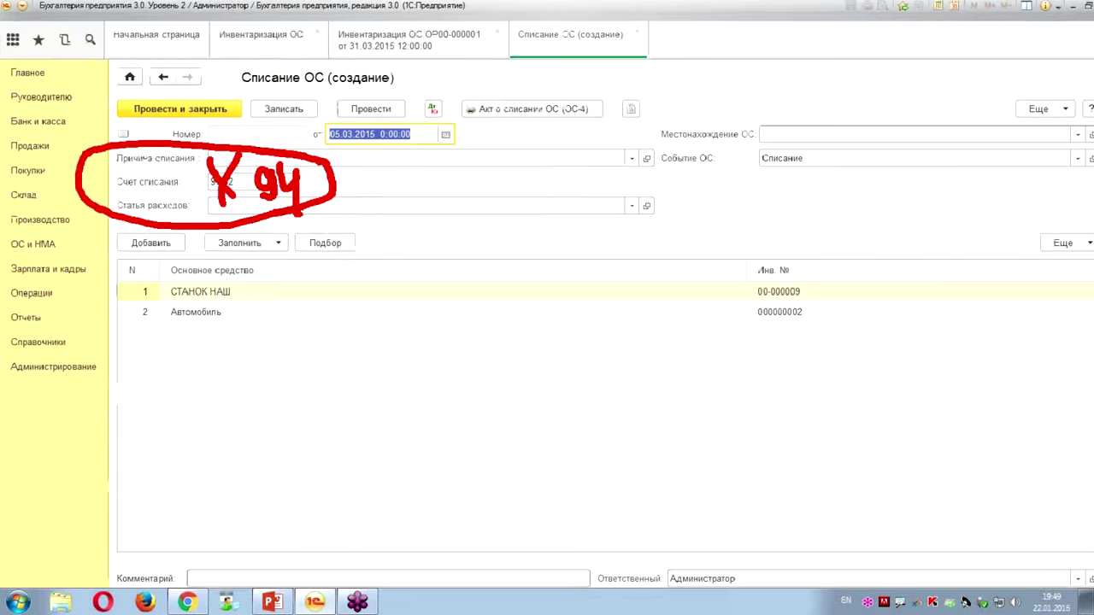
- Set Счет списания of the fixed asset write-off to account 94
{"action": "key", "text": "Escape"}
{"action": "left_click", "coordinate": [325, 216]}
{"action": "type", "text": "94"}
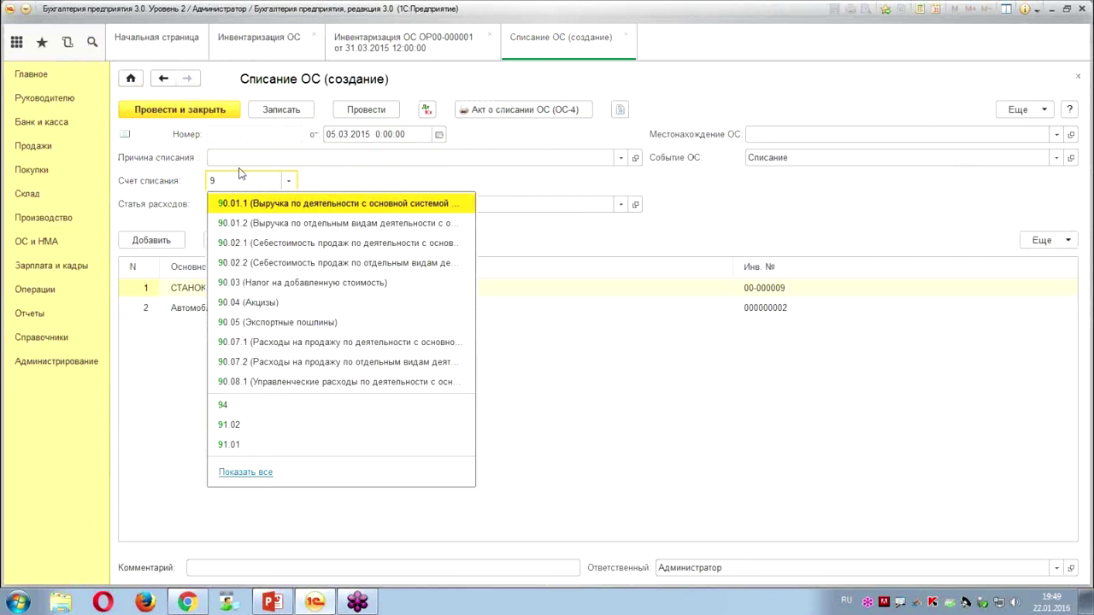
{"action": "key", "text": "Tab"}
{"action": "left_click_drag", "start_coordinate": [251, 183], "coordinate": [283, 175]}
{"action": "left_click_drag", "start_coordinate": [200, 212], "coordinate": [288, 207]}
{"action": "mouse_move", "coordinate": [528, 112]}
{"action": "left_mouse_down"}
{"action": "mouse_move", "coordinate": [381, 115]}
{"action": "mouse_move", "coordinate": [337, 167]}
{"action": "mouse_move", "coordinate": [513, 79]}
{"action": "left_mouse_up"}
{"action": "key", "text": "Escape"}
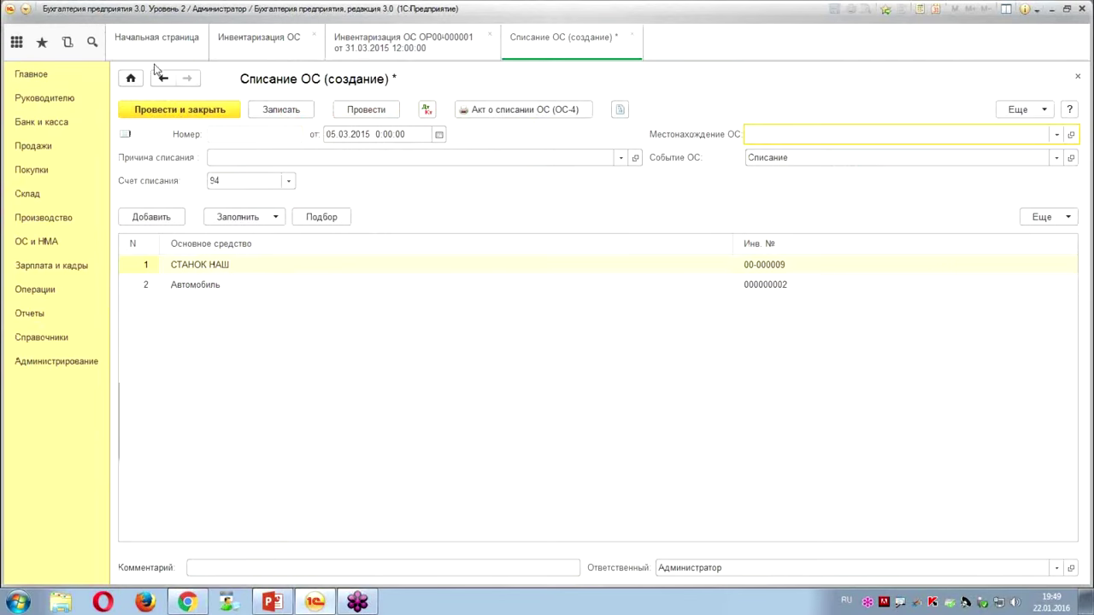
- Date the write-off document 31.03.2015 and widen the Инв. № column of its asset table
{"action": "left_click", "coordinate": [327, 135]}
{"action": "type", "text": "31"}
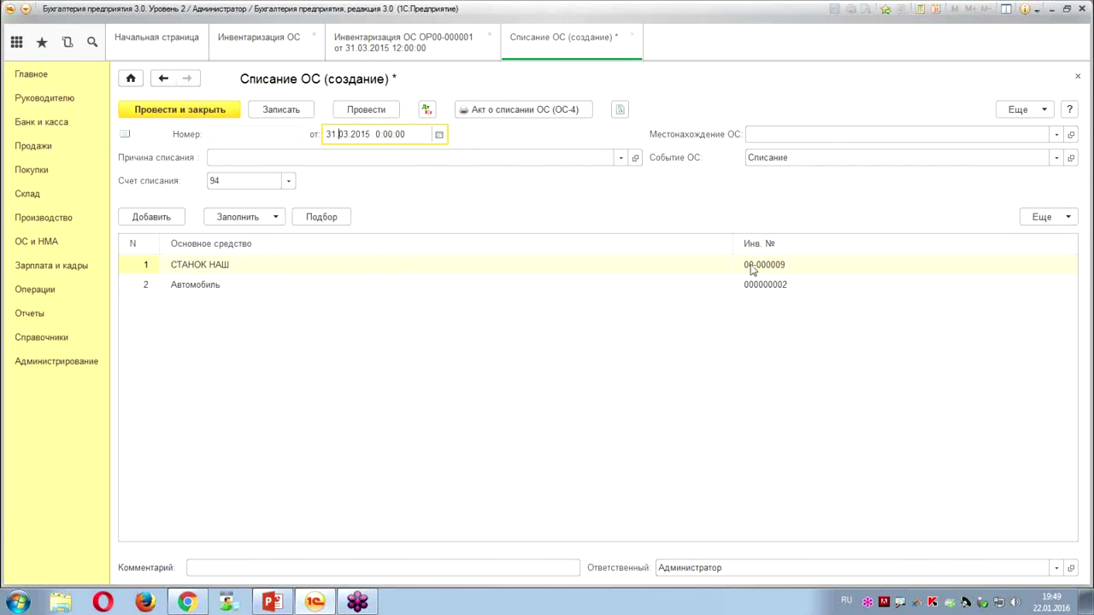
{"action": "left_click_drag", "start_coordinate": [733, 244], "coordinate": [441, 243]}
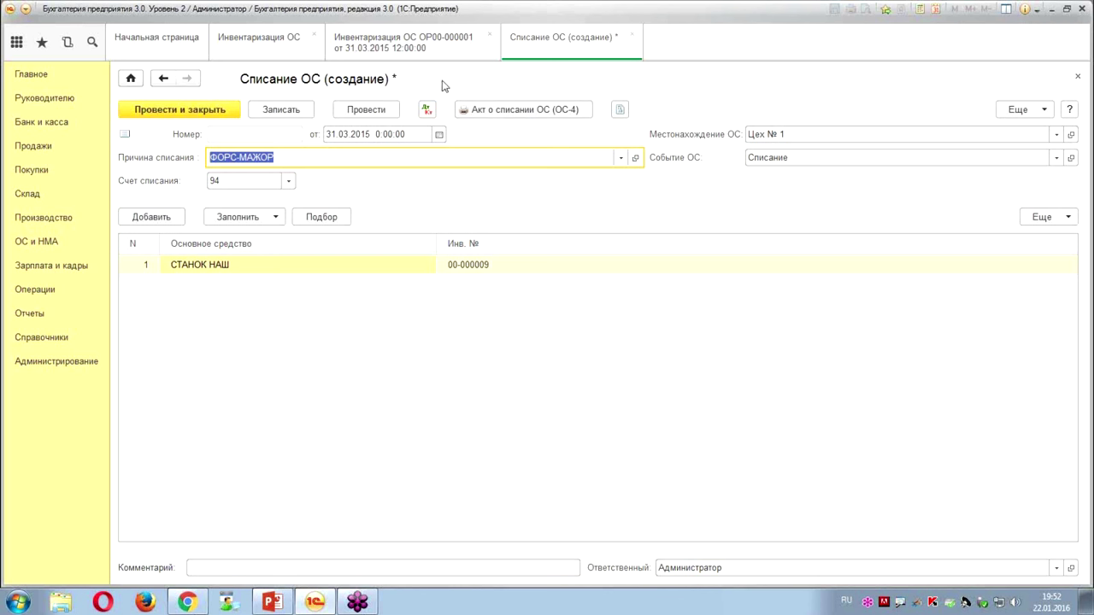
- Post the write-off of the СТАНОК НАШ and open its accounting and tax entries for review
{"action": "left_click", "coordinate": [399, 110]}
{"action": "left_click", "coordinate": [426, 111]}
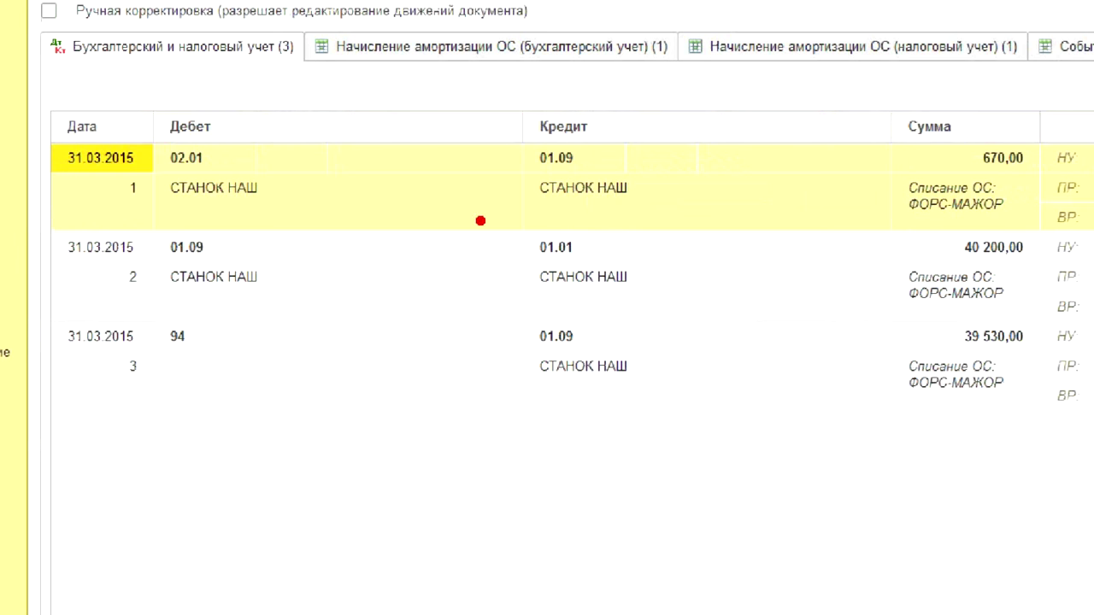
{"action": "left_click_drag", "start_coordinate": [498, 216], "coordinate": [706, 308]}
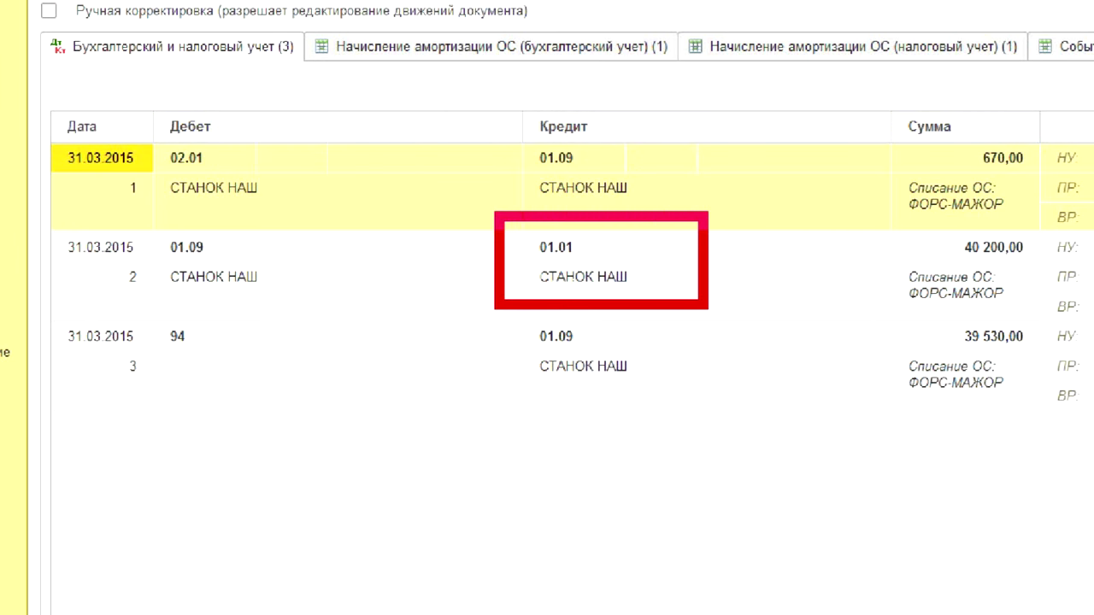
{"action": "mouse_move", "coordinate": [7, 254]}
{"action": "left_mouse_down"}
{"action": "mouse_move", "coordinate": [38, 273]}
{"action": "mouse_move", "coordinate": [75, 276]}
{"action": "left_mouse_up"}
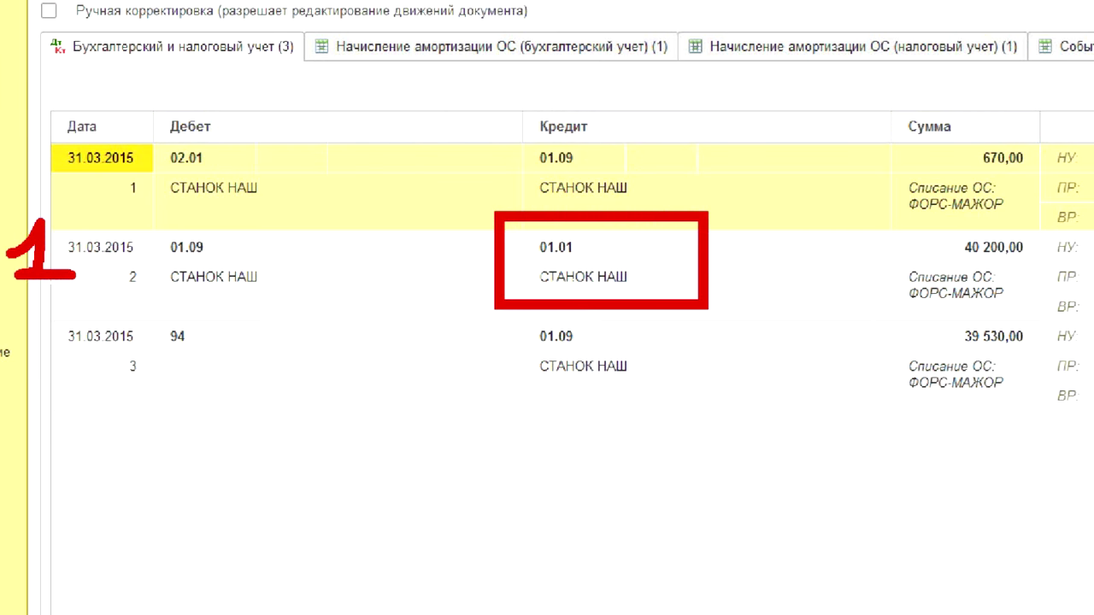
- Annotate the first two write-off entries on screen, marking 01.01 to 01.09 in red as 1 and 02.01 to 01.09 in blue as 2
{"action": "left_click_drag", "start_coordinate": [7, 282], "coordinate": [164, 268]}
{"action": "mouse_move", "coordinate": [489, 258]}
{"action": "left_mouse_down"}
{"action": "mouse_move", "coordinate": [402, 262]}
{"action": "mouse_move", "coordinate": [376, 290]}
{"action": "left_mouse_up"}
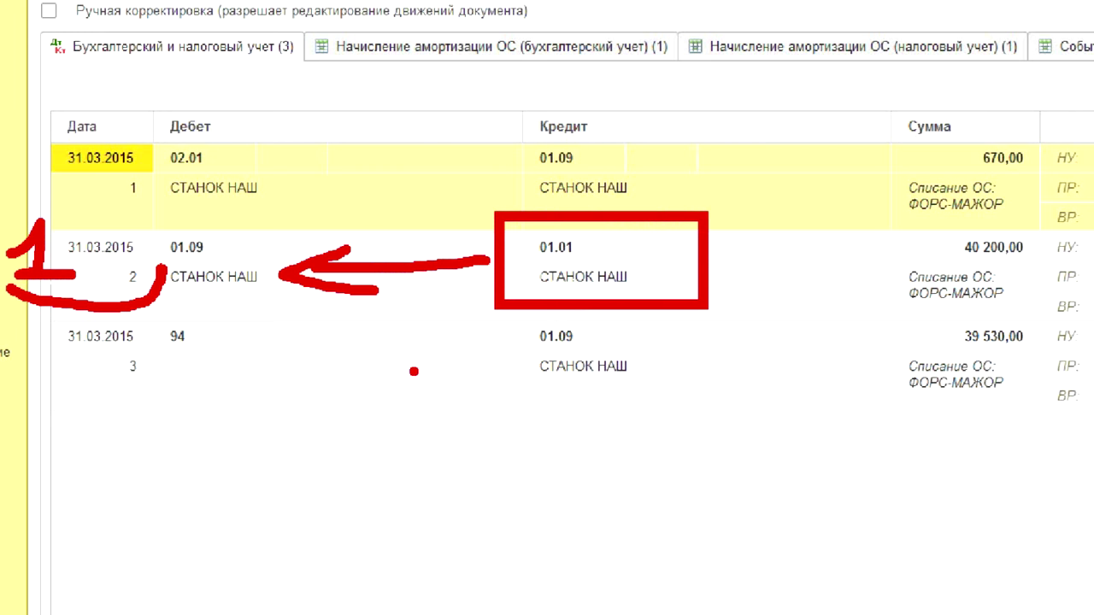
{"action": "key", "text": "b"}
{"action": "mouse_move", "coordinate": [21, 133]}
{"action": "left_mouse_down"}
{"action": "mouse_move", "coordinate": [67, 140]}
{"action": "mouse_move", "coordinate": [82, 181]}
{"action": "left_mouse_up"}
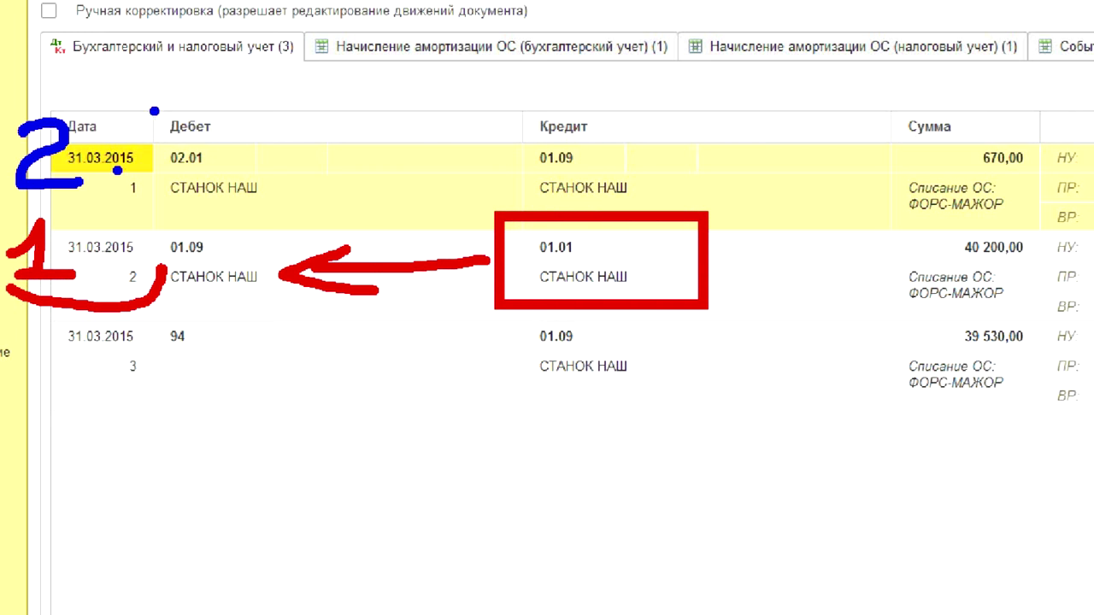
{"action": "left_click_drag", "start_coordinate": [151, 102], "coordinate": [270, 220]}
{"action": "mouse_move", "coordinate": [299, 155]}
{"action": "left_mouse_down"}
{"action": "mouse_move", "coordinate": [504, 154]}
{"action": "mouse_move", "coordinate": [468, 169]}
{"action": "left_mouse_up"}
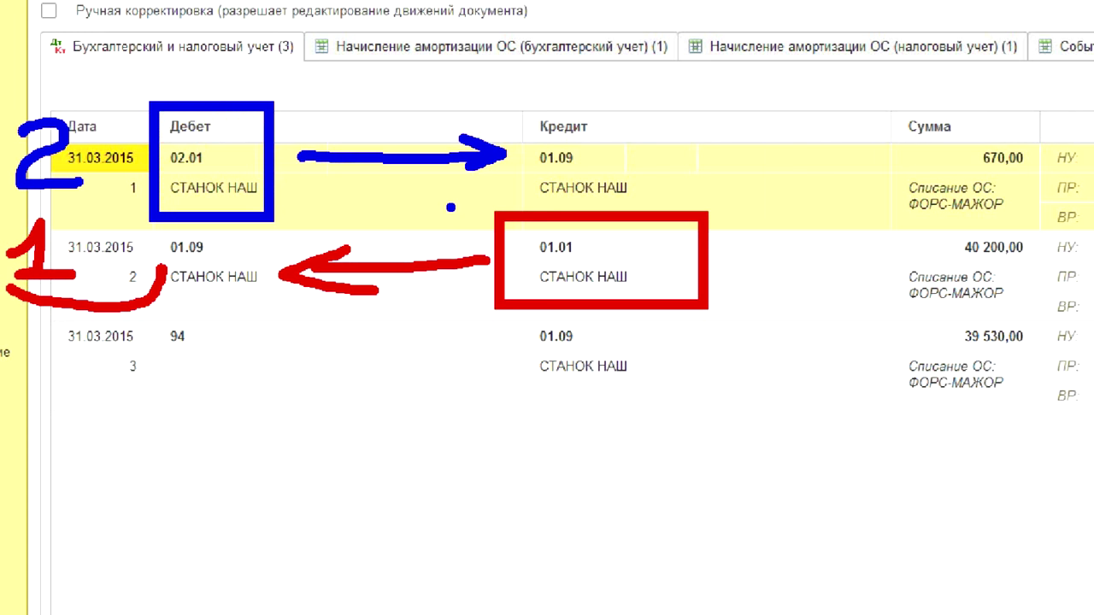
- Annotate the entry between accounts 94 and 01.09 in green, boxing account 94 and numbering the entry 3
{"action": "key", "text": "g"}
{"action": "mouse_move", "coordinate": [250, 364]}
{"action": "left_mouse_down"}
{"action": "mouse_move", "coordinate": [481, 345]}
{"action": "mouse_move", "coordinate": [442, 373]}
{"action": "left_mouse_up"}
{"action": "mouse_move", "coordinate": [128, 314]}
{"action": "left_mouse_down"}
{"action": "mouse_move", "coordinate": [246, 392]}
{"action": "mouse_move", "coordinate": [253, 414]}
{"action": "mouse_move", "coordinate": [284, 414]}
{"action": "left_mouse_up"}
{"action": "mouse_move", "coordinate": [248, 574]}
{"action": "left_mouse_down"}
{"action": "mouse_move", "coordinate": [210, 475]}
{"action": "mouse_move", "coordinate": [267, 481]}
{"action": "left_mouse_up"}
{"action": "mouse_move", "coordinate": [364, 526]}
{"action": "left_mouse_down"}
{"action": "mouse_move", "coordinate": [315, 458]}
{"action": "mouse_move", "coordinate": [364, 469]}
{"action": "left_mouse_up"}
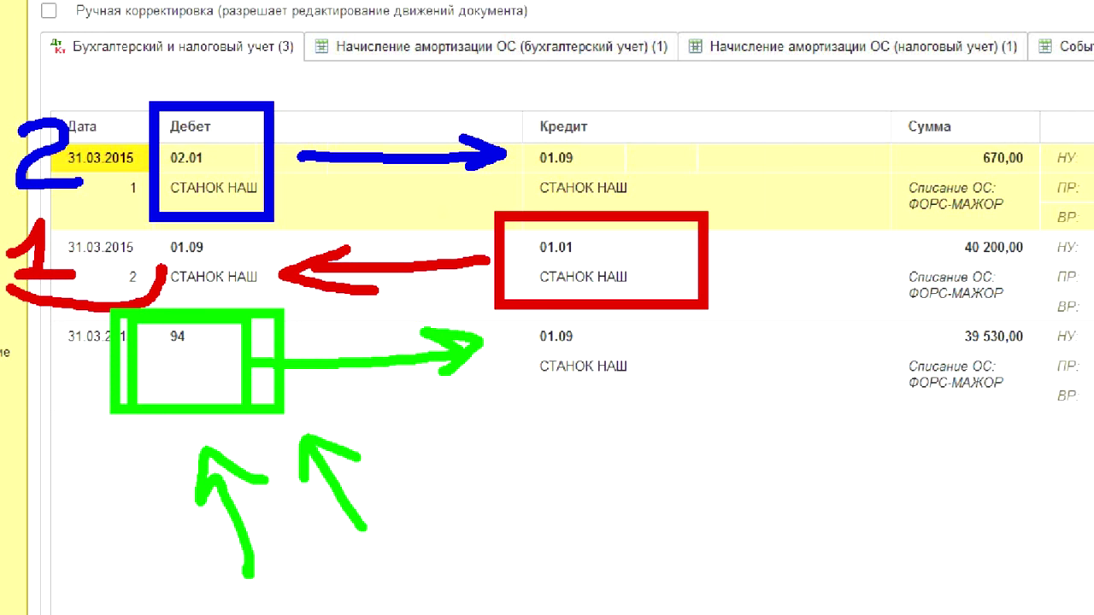
{"action": "mouse_move", "coordinate": [41, 340]}
{"action": "left_mouse_down"}
{"action": "mouse_move", "coordinate": [77, 405]}
{"action": "mouse_move", "coordinate": [32, 393]}
{"action": "left_mouse_up"}
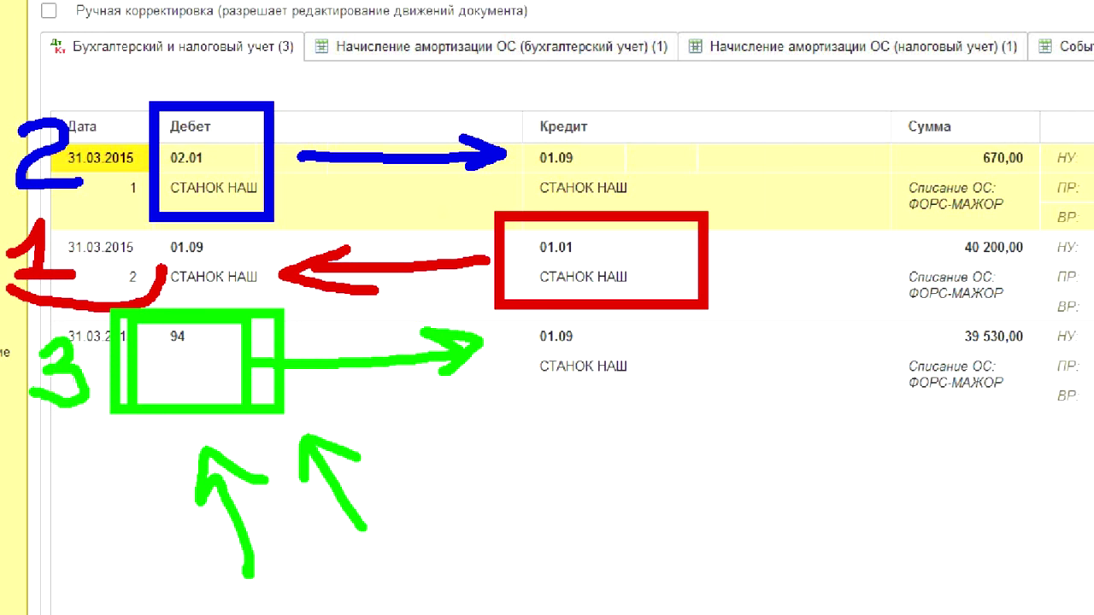
{"action": "left_click", "coordinate": [92, 416]}
- Circle every 01.09 account of the entries in yellow, label each one "Выб." and add an underlined handwritten note below
{"action": "key", "text": "y"}
{"action": "mouse_move", "coordinate": [641, 84]}
{"action": "left_mouse_down"}
{"action": "mouse_move", "coordinate": [679, 107]}
{"action": "mouse_move", "coordinate": [537, 218]}
{"action": "mouse_move", "coordinate": [643, 69]}
{"action": "left_mouse_up"}
{"action": "left_click_drag", "start_coordinate": [736, 123], "coordinate": [733, 179]}
{"action": "left_click_drag", "start_coordinate": [723, 119], "coordinate": [745, 115]}
{"action": "mouse_move", "coordinate": [724, 139]}
{"action": "left_mouse_down"}
{"action": "mouse_move", "coordinate": [749, 136]}
{"action": "mouse_move", "coordinate": [778, 175]}
{"action": "mouse_move", "coordinate": [854, 179]}
{"action": "left_mouse_up"}
{"action": "left_click", "coordinate": [868, 154]}
{"action": "mouse_move", "coordinate": [244, 216]}
{"action": "left_mouse_down"}
{"action": "mouse_move", "coordinate": [147, 236]}
{"action": "mouse_move", "coordinate": [261, 295]}
{"action": "mouse_move", "coordinate": [190, 224]}
{"action": "left_mouse_up"}
{"action": "mouse_move", "coordinate": [295, 193]}
{"action": "left_mouse_down"}
{"action": "mouse_move", "coordinate": [287, 257]}
{"action": "mouse_move", "coordinate": [320, 230]}
{"action": "mouse_move", "coordinate": [292, 258]}
{"action": "left_mouse_up"}
{"action": "mouse_move", "coordinate": [338, 210]}
{"action": "left_mouse_down"}
{"action": "mouse_move", "coordinate": [346, 251]}
{"action": "mouse_move", "coordinate": [398, 214]}
{"action": "left_mouse_up"}
{"action": "mouse_move", "coordinate": [417, 171]}
{"action": "left_mouse_down"}
{"action": "mouse_move", "coordinate": [386, 239]}
{"action": "mouse_move", "coordinate": [425, 168]}
{"action": "left_mouse_up"}
{"action": "left_click", "coordinate": [436, 226]}
{"action": "mouse_move", "coordinate": [651, 344]}
{"action": "left_mouse_down"}
{"action": "mouse_move", "coordinate": [557, 415]}
{"action": "mouse_move", "coordinate": [680, 376]}
{"action": "mouse_move", "coordinate": [654, 341]}
{"action": "left_mouse_up"}
{"action": "mouse_move", "coordinate": [702, 376]}
{"action": "left_mouse_down"}
{"action": "mouse_move", "coordinate": [689, 335]}
{"action": "mouse_move", "coordinate": [718, 423]}
{"action": "mouse_move", "coordinate": [743, 402]}
{"action": "left_mouse_up"}
{"action": "left_click_drag", "start_coordinate": [774, 363], "coordinate": [778, 406]}
{"action": "mouse_move", "coordinate": [807, 358]}
{"action": "left_mouse_down"}
{"action": "mouse_move", "coordinate": [833, 407]}
{"action": "mouse_move", "coordinate": [799, 341]}
{"action": "left_mouse_up"}
{"action": "mouse_move", "coordinate": [752, 341]}
{"action": "left_mouse_down"}
{"action": "mouse_move", "coordinate": [810, 299]}
{"action": "mouse_move", "coordinate": [821, 308]}
{"action": "left_mouse_up"}
{"action": "left_click", "coordinate": [597, 524]}
{"action": "left_click", "coordinate": [865, 396]}
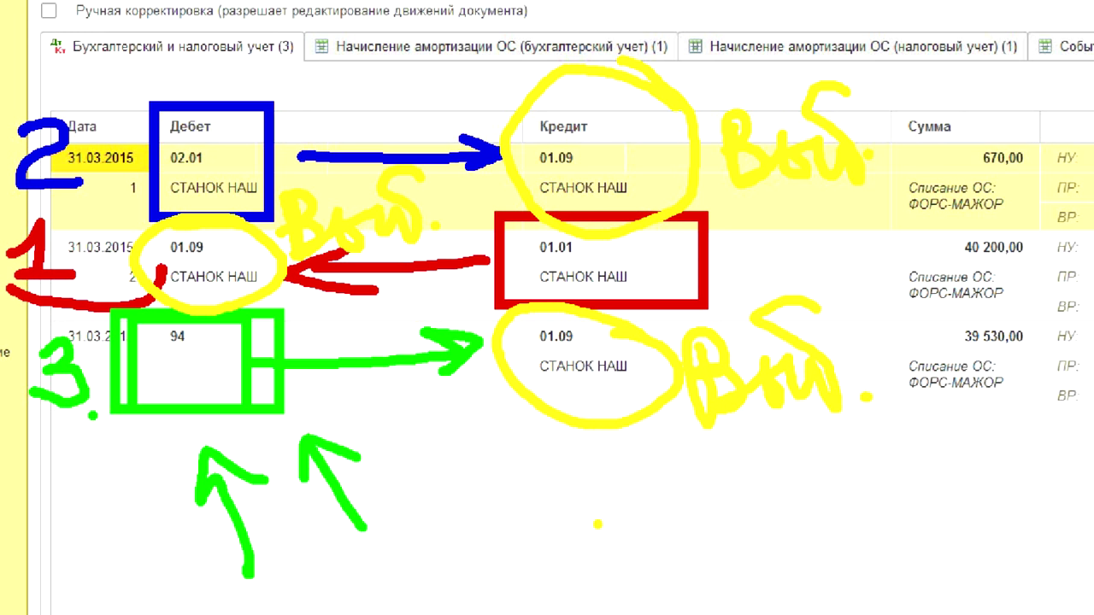
{"action": "left_click_drag", "start_coordinate": [371, 479], "coordinate": [876, 456]}
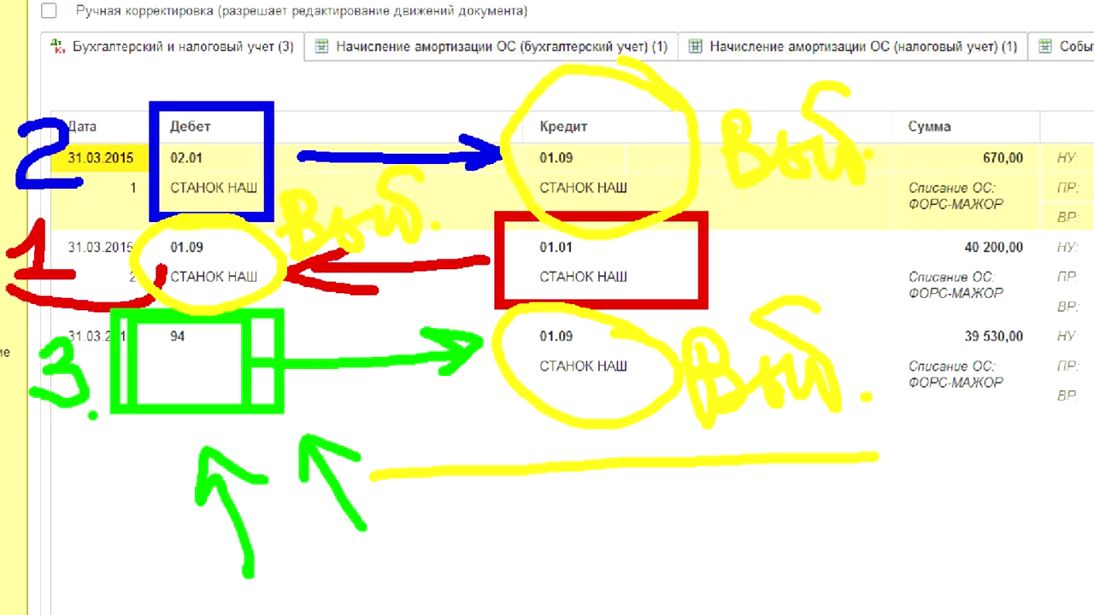
{"action": "mouse_move", "coordinate": [583, 486]}
{"action": "left_mouse_down"}
{"action": "mouse_move", "coordinate": [566, 518]}
{"action": "mouse_move", "coordinate": [616, 560]}
{"action": "left_mouse_up"}
{"action": "left_click_drag", "start_coordinate": [611, 517], "coordinate": [689, 571]}
{"action": "left_click", "coordinate": [694, 524]}
{"action": "left_click_drag", "start_coordinate": [694, 522], "coordinate": [723, 516]}
{"action": "mouse_move", "coordinate": [691, 543]}
{"action": "left_mouse_down"}
{"action": "mouse_move", "coordinate": [825, 513]}
{"action": "mouse_move", "coordinate": [761, 496]}
{"action": "left_mouse_up"}
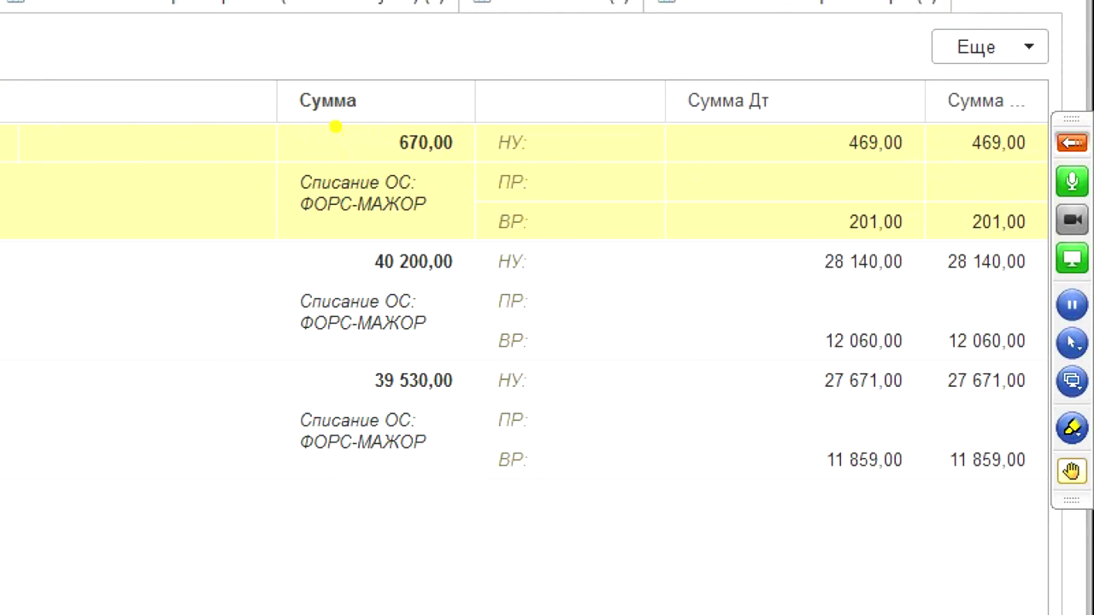
- Mark the accounting amounts and the НУ and ВР amounts of the three write-off entries in yellow, and leave annotation mode
{"action": "left_click_drag", "start_coordinate": [333, 129], "coordinate": [376, 97]}
{"action": "left_click_drag", "start_coordinate": [310, 248], "coordinate": [363, 233]}
{"action": "left_click_drag", "start_coordinate": [321, 366], "coordinate": [366, 358]}
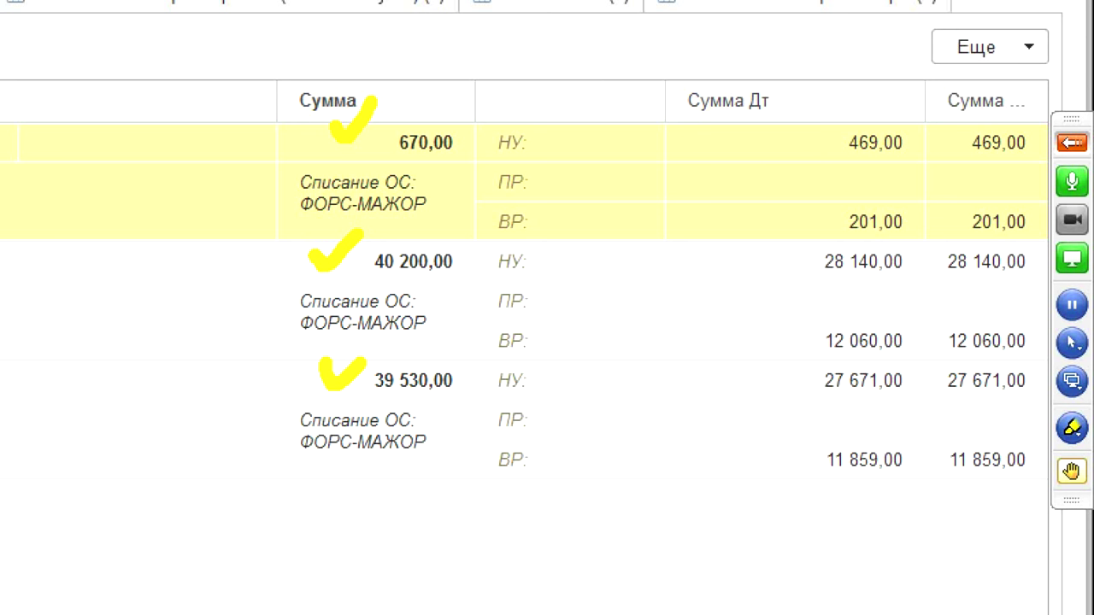
{"action": "left_click_drag", "start_coordinate": [460, 253], "coordinate": [503, 239]}
{"action": "left_click_drag", "start_coordinate": [769, 244], "coordinate": [808, 228]}
{"action": "left_click_drag", "start_coordinate": [812, 286], "coordinate": [903, 283]}
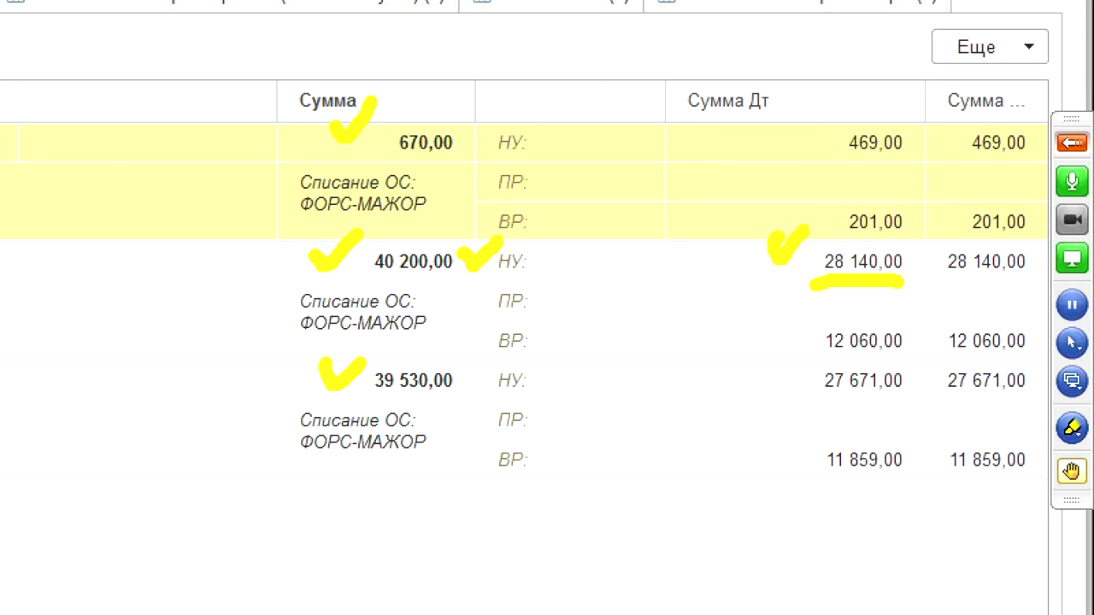
{"action": "left_click_drag", "start_coordinate": [717, 350], "coordinate": [772, 347]}
{"action": "left_click_drag", "start_coordinate": [728, 468], "coordinate": [776, 466]}
{"action": "left_click_drag", "start_coordinate": [786, 408], "coordinate": [935, 408]}
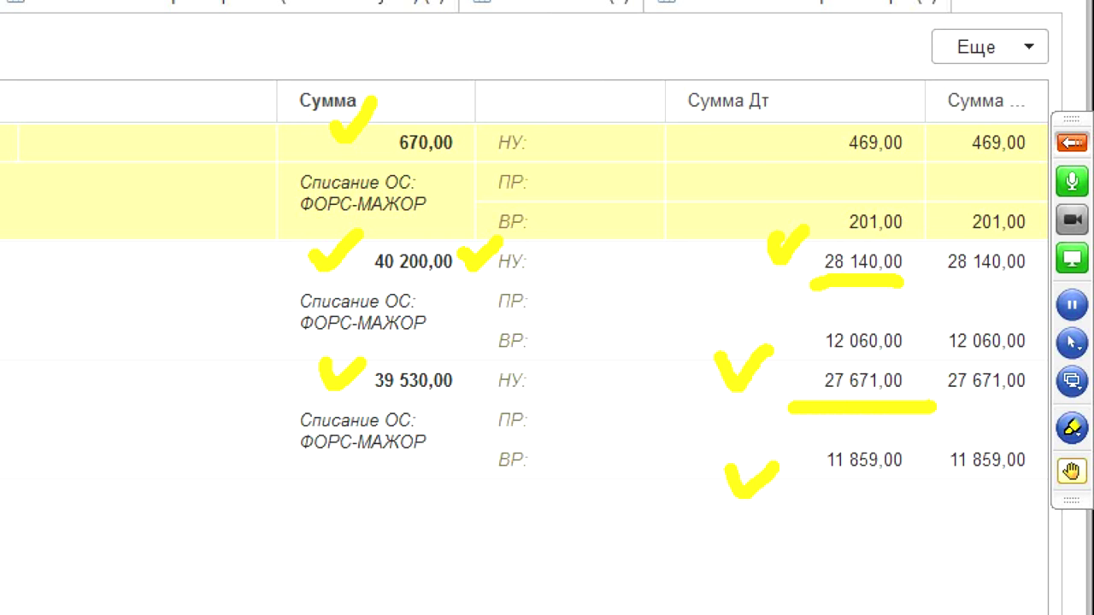
{"action": "left_click_drag", "start_coordinate": [776, 510], "coordinate": [935, 485]}
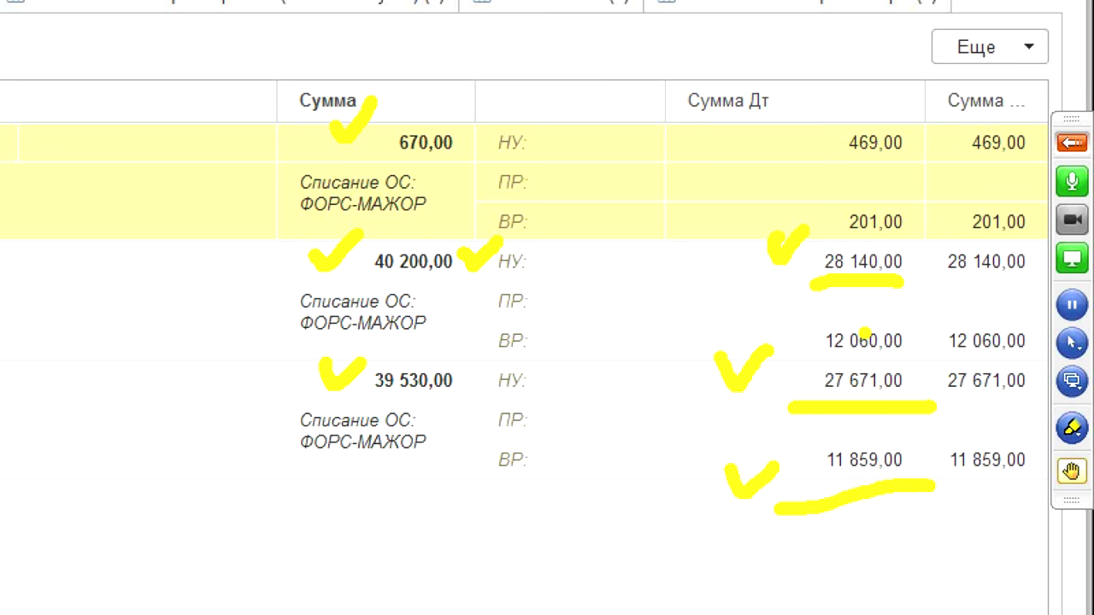
{"action": "left_click_drag", "start_coordinate": [845, 169], "coordinate": [940, 163]}
{"action": "mouse_move", "coordinate": [631, 58]}
{"action": "left_mouse_down"}
{"action": "mouse_move", "coordinate": [1038, 321]}
{"action": "mouse_move", "coordinate": [880, 586]}
{"action": "mouse_move", "coordinate": [569, 106]}
{"action": "mouse_move", "coordinate": [648, 41]}
{"action": "left_mouse_up"}
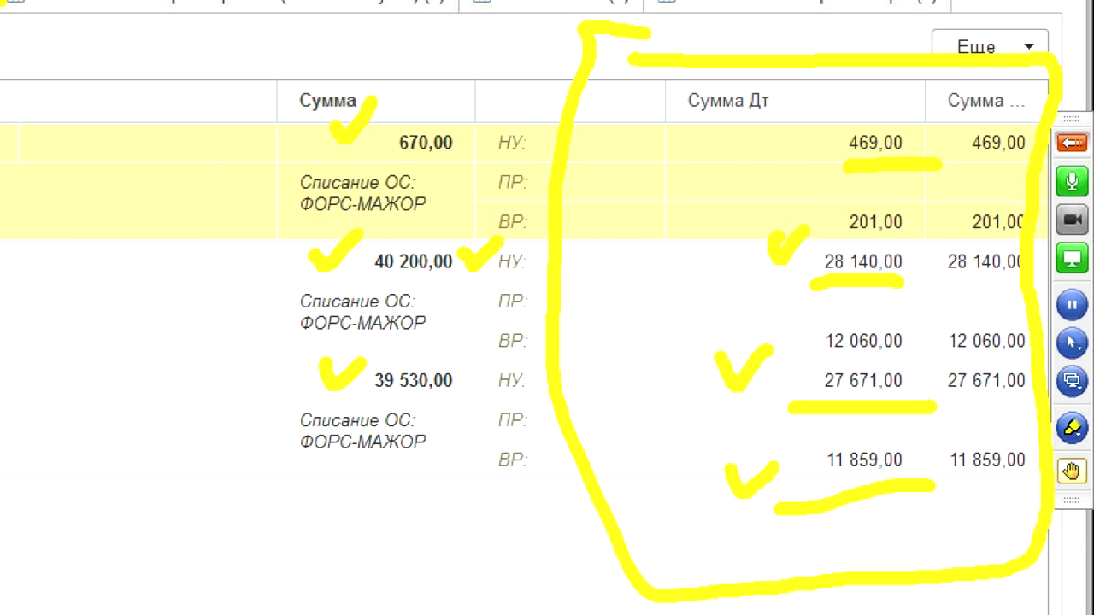
{"action": "key", "text": "Escape"}
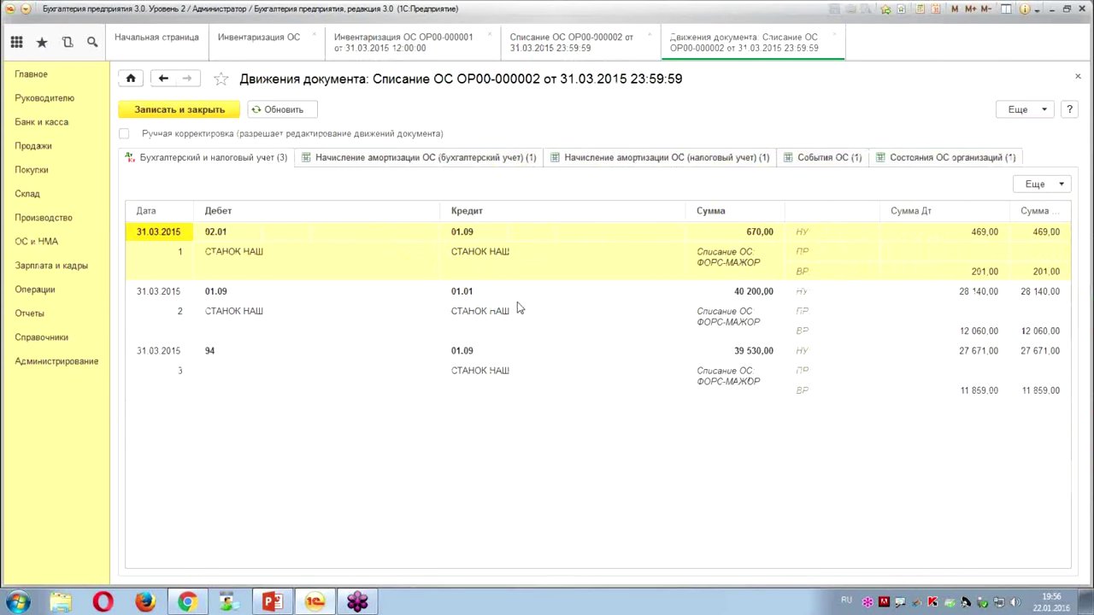
- Examine the write-off's other register movements: accounting and tax depreciation, fixed asset events, and asset states of organizations
{"action": "left_click", "coordinate": [429, 159]}
{"action": "left_click", "coordinate": [831, 158]}
{"action": "left_click", "coordinate": [907, 160]}
{"action": "left_click", "coordinate": [686, 163]}
{"action": "left_click", "coordinate": [415, 166]}
{"action": "left_click", "coordinate": [584, 159]}
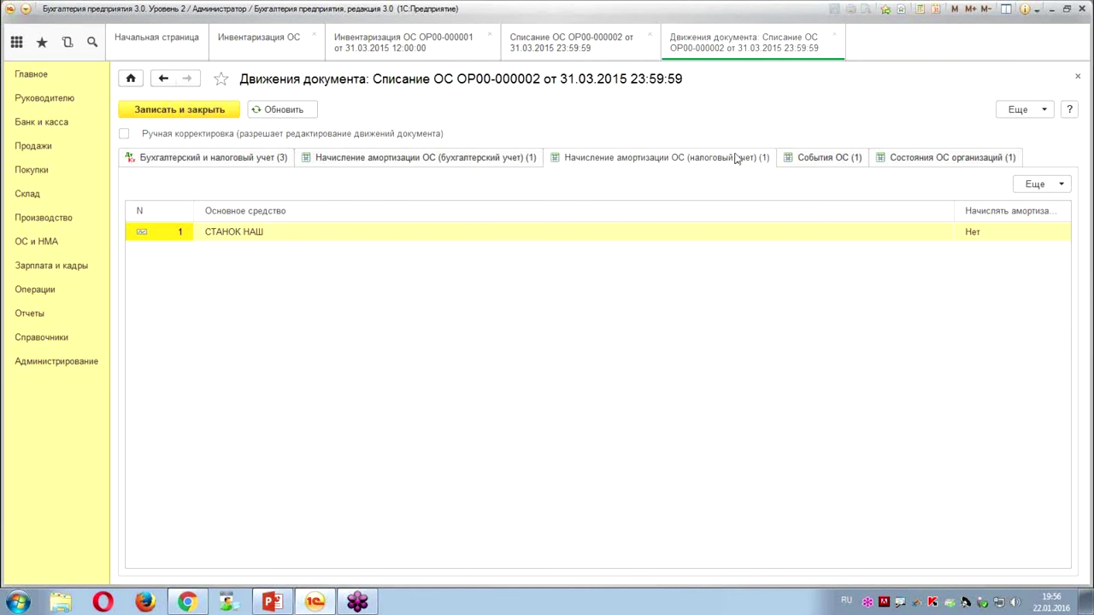
{"action": "left_click", "coordinate": [821, 162]}
{"action": "left_click", "coordinate": [906, 161]}
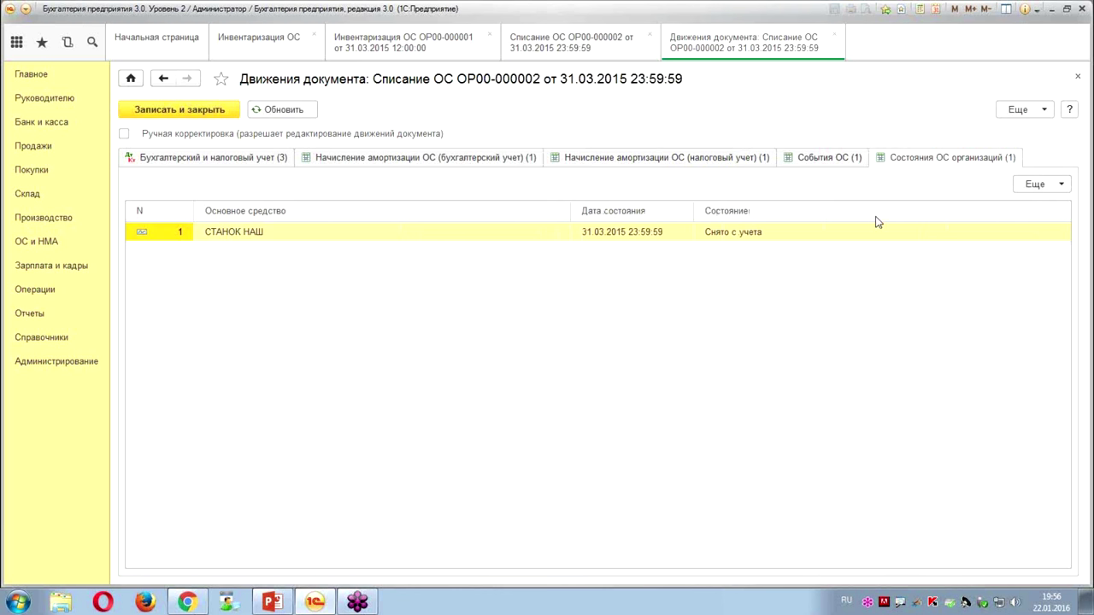
- Close the write-off movements, the write-off and inventory documents, and the Инвентаризация ОС list
{"action": "left_click", "coordinate": [1079, 78]}
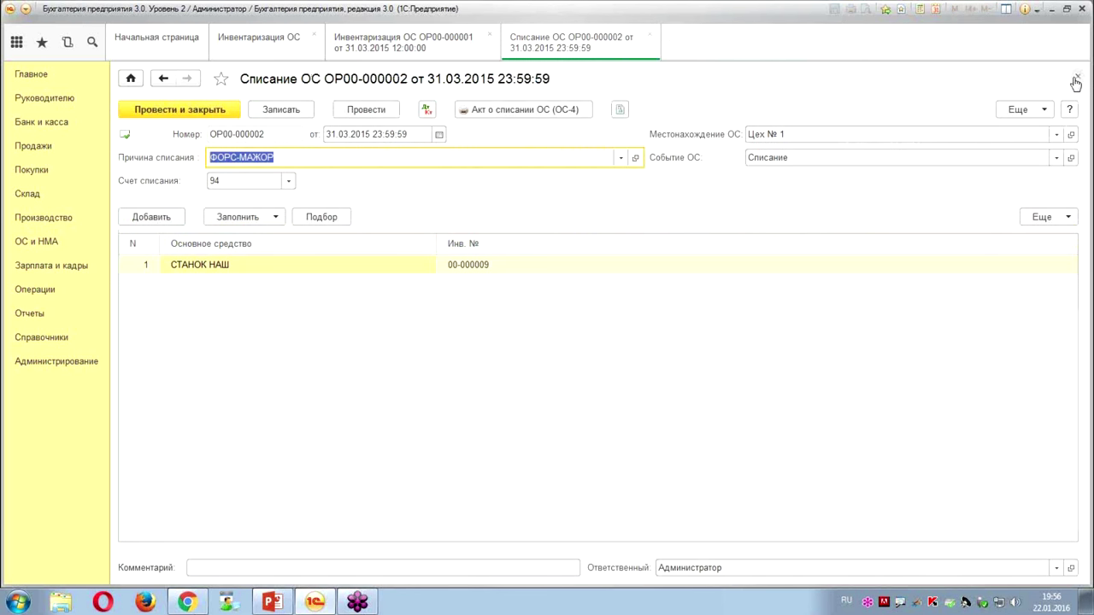
{"action": "left_click", "coordinate": [649, 36]}
{"action": "left_click", "coordinate": [489, 36]}
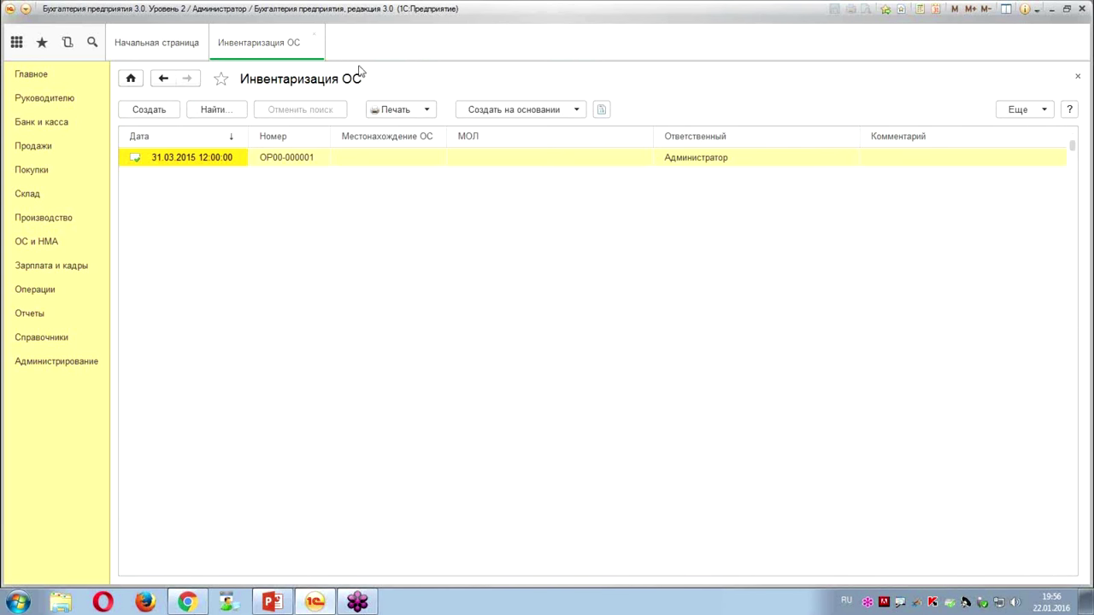
{"action": "left_click", "coordinate": [313, 38]}
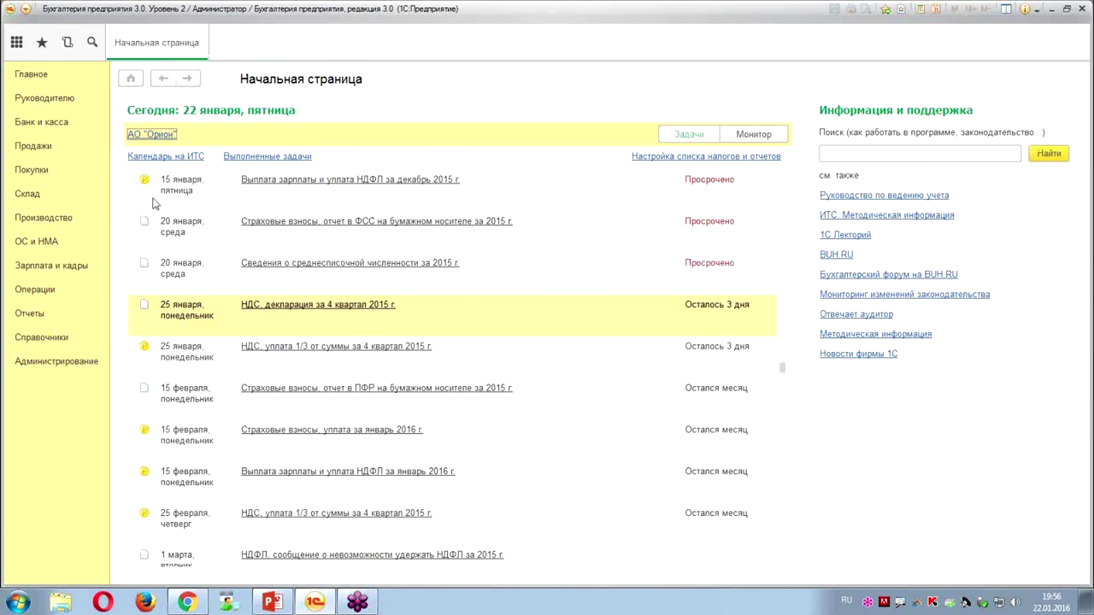
- Open the list of Акты инвентаризации расчетов с контрагентами
{"action": "left_click", "coordinate": [32, 153]}
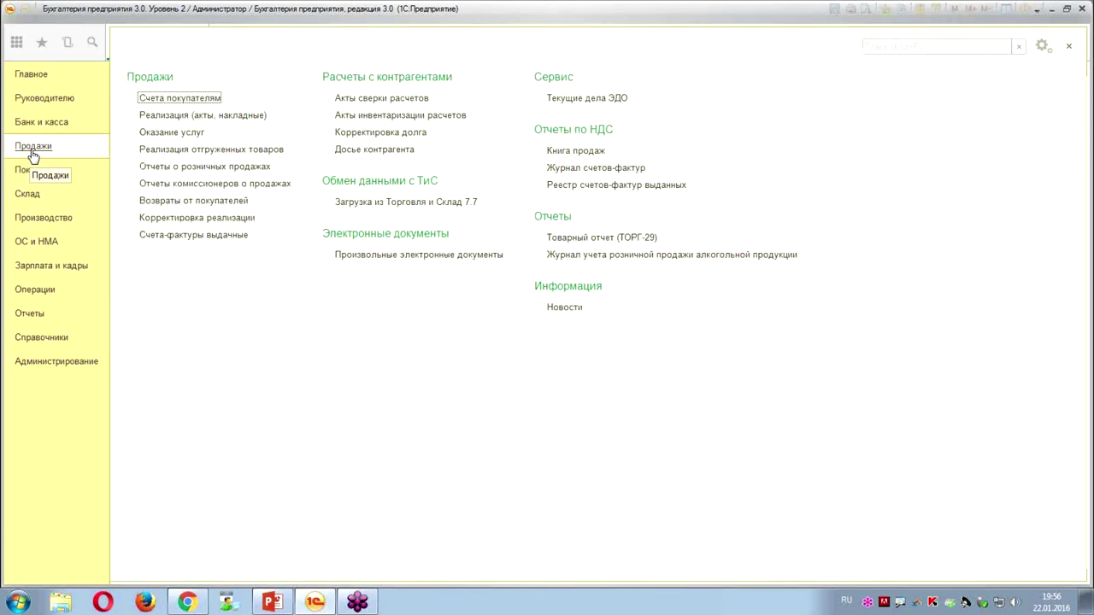
{"action": "left_click", "coordinate": [33, 169]}
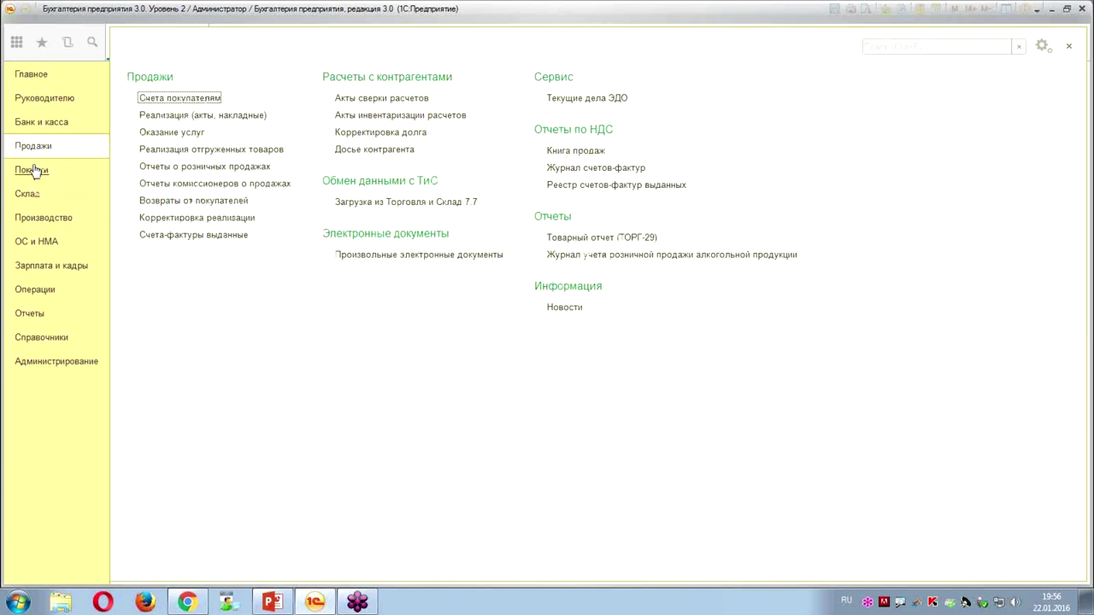
{"action": "mouse_move", "coordinate": [35, 151]}
{"action": "left_click", "coordinate": [726, 112]}
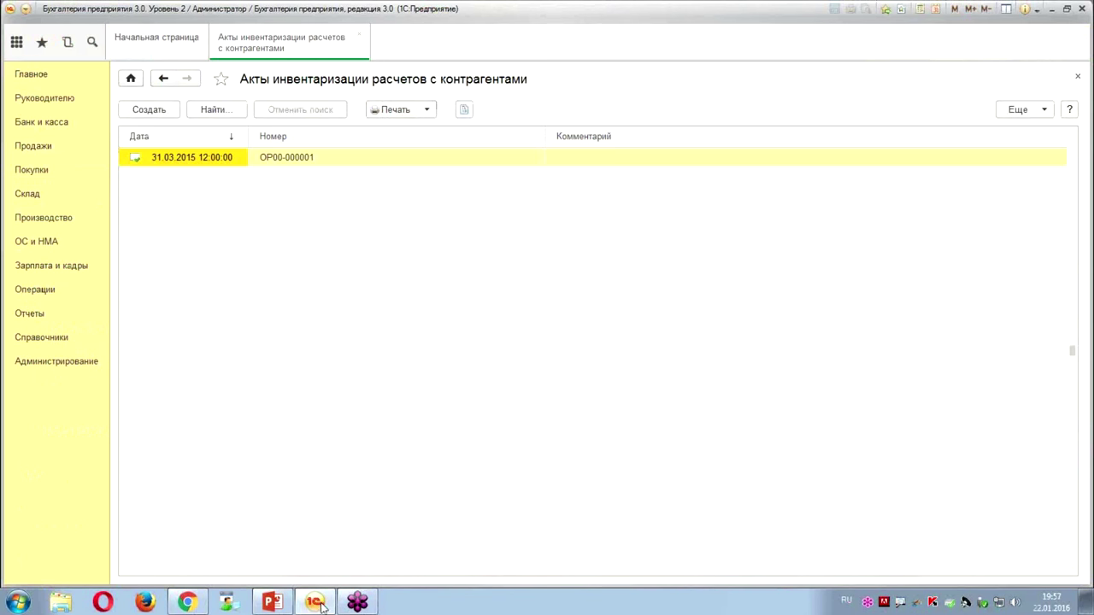
- Switch to the PowerPoint lecture, review the inventory regulation slides and circle the text of slide 7 on mandatory inventory
{"action": "mouse_move", "coordinate": [320, 605]}
{"action": "left_click", "coordinate": [272, 602]}
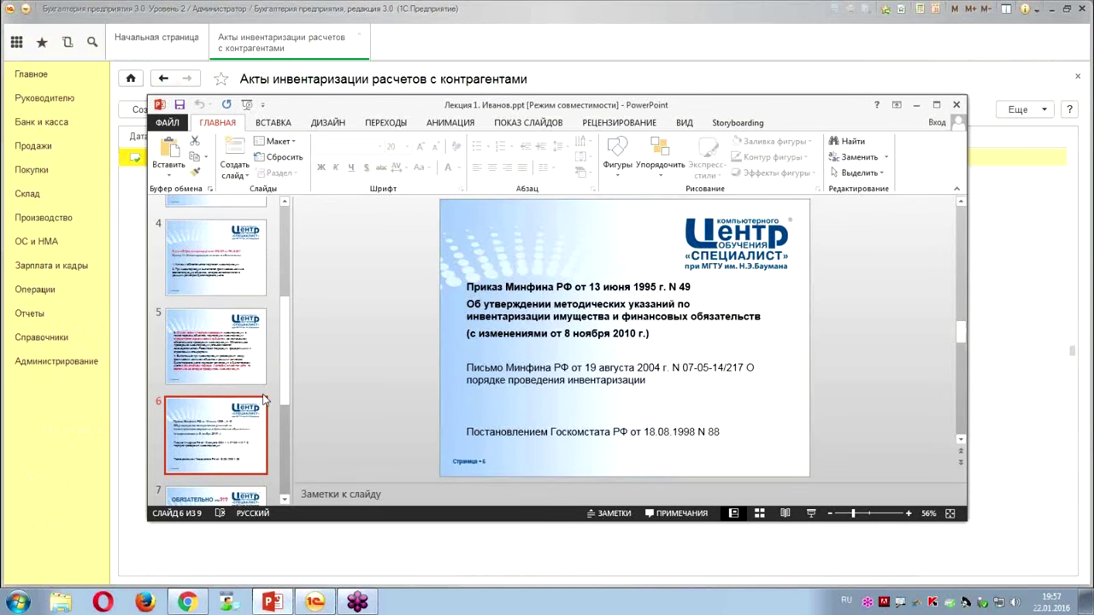
{"action": "left_click", "coordinate": [222, 340]}
{"action": "left_click", "coordinate": [225, 267]}
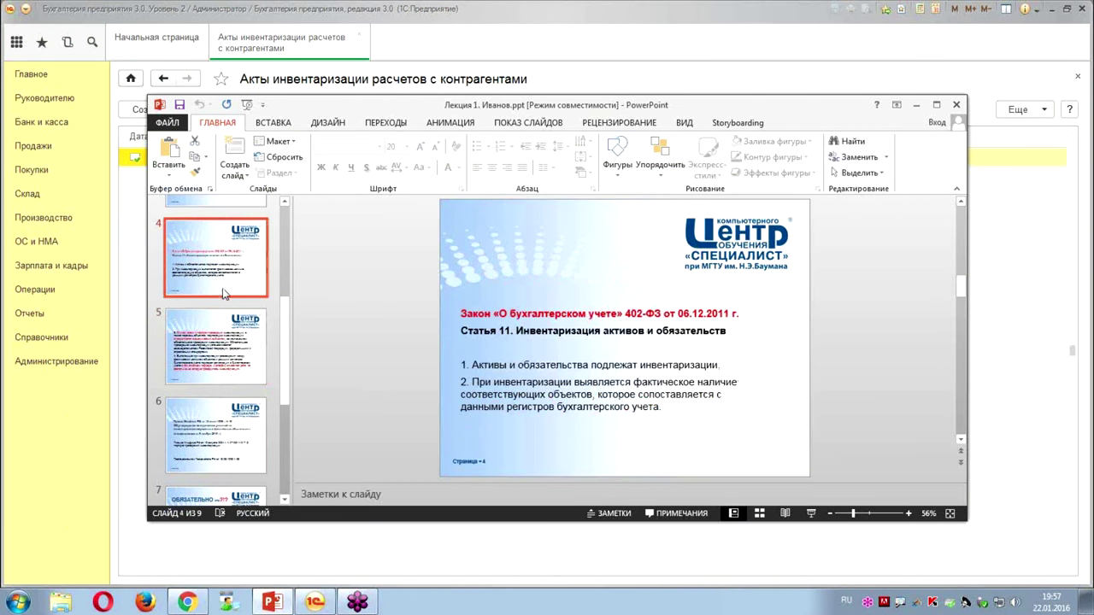
{"action": "scroll", "coordinate": [215, 265], "scroll_direction": "up", "scroll_amount": 1}
{"action": "scroll", "coordinate": [214, 265], "scroll_direction": "down", "scroll_amount": 1}
{"action": "scroll", "coordinate": [431, 408], "scroll_direction": "down", "scroll_amount": 2}
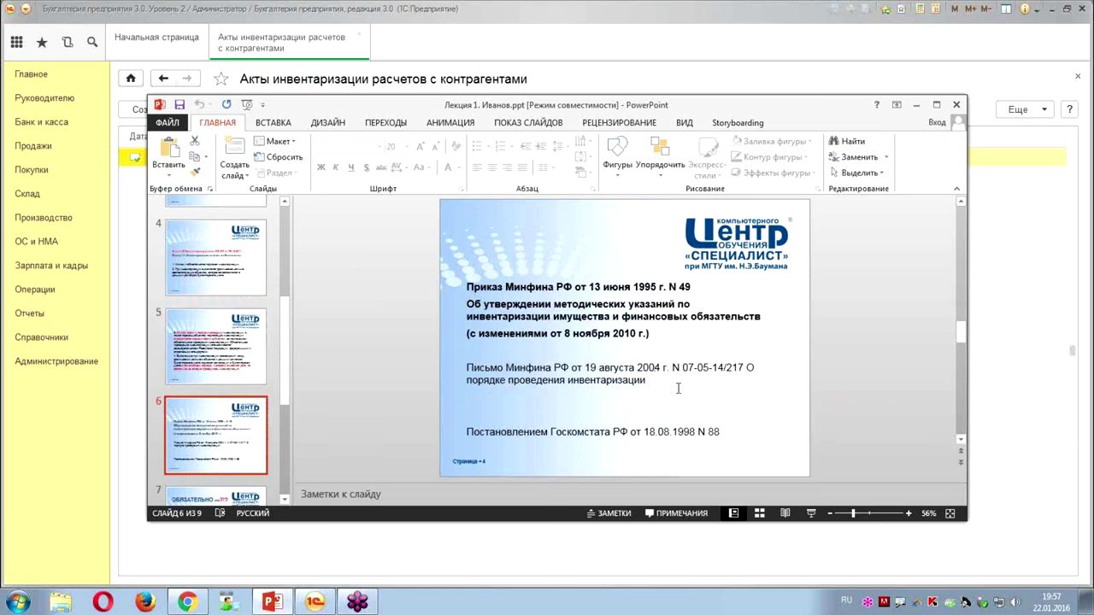
{"action": "scroll", "coordinate": [274, 403], "scroll_direction": "down", "scroll_amount": 1}
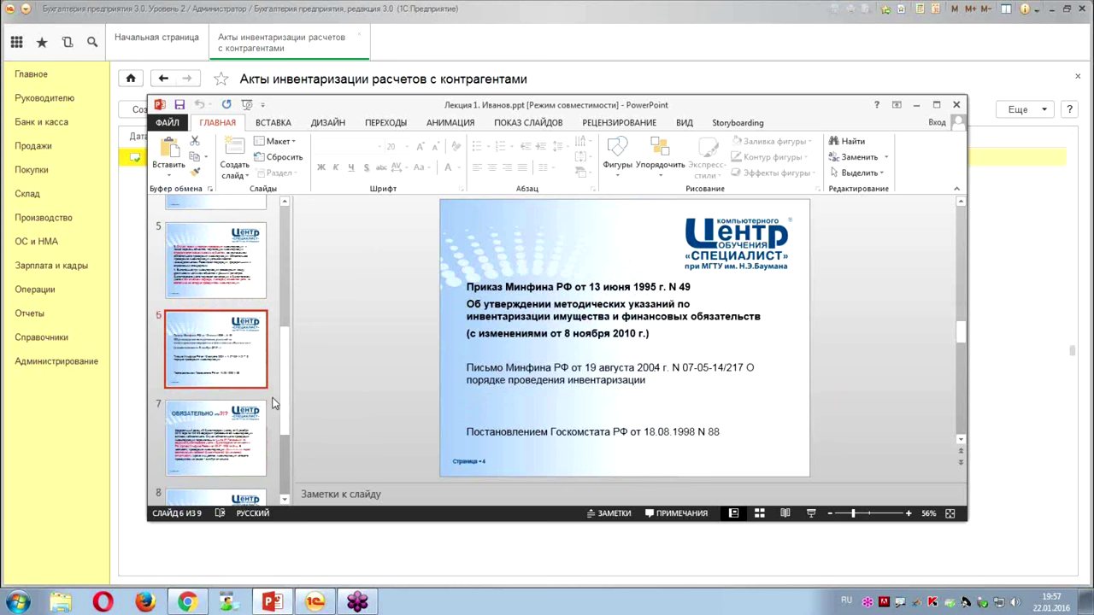
{"action": "left_click", "coordinate": [237, 436]}
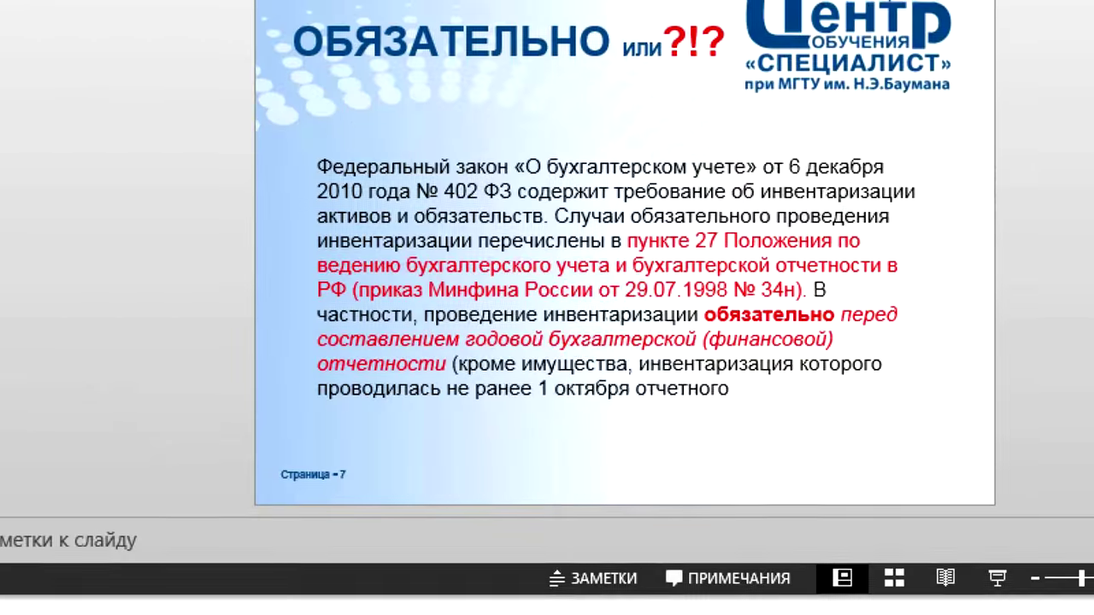
{"action": "mouse_move", "coordinate": [983, 162]}
{"action": "left_mouse_down"}
{"action": "mouse_move", "coordinate": [218, 230]}
{"action": "mouse_move", "coordinate": [910, 513]}
{"action": "mouse_move", "coordinate": [974, 44]}
{"action": "left_mouse_up"}
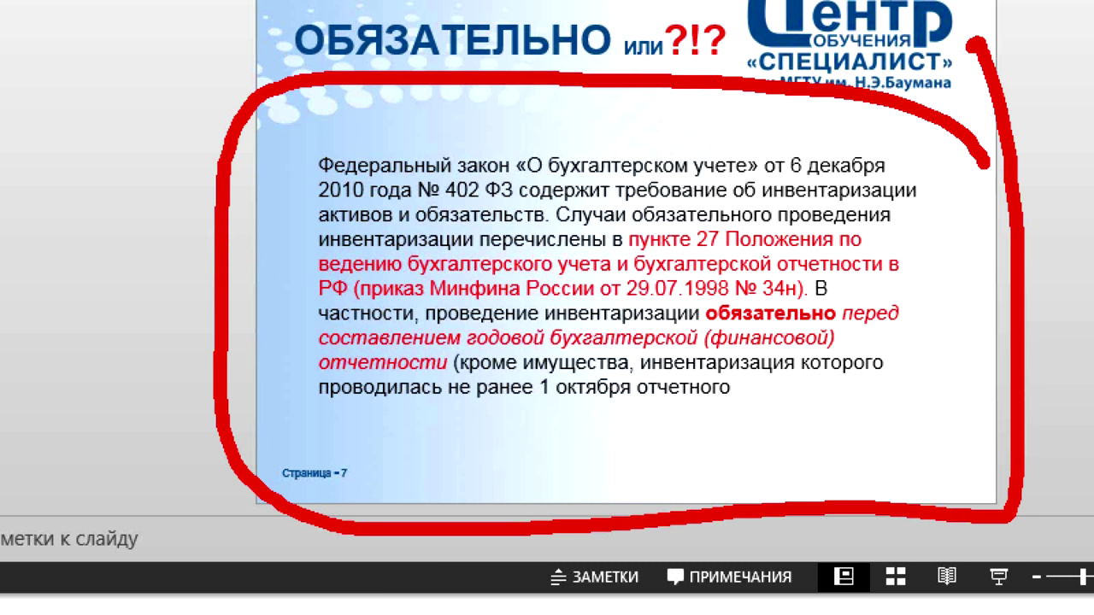
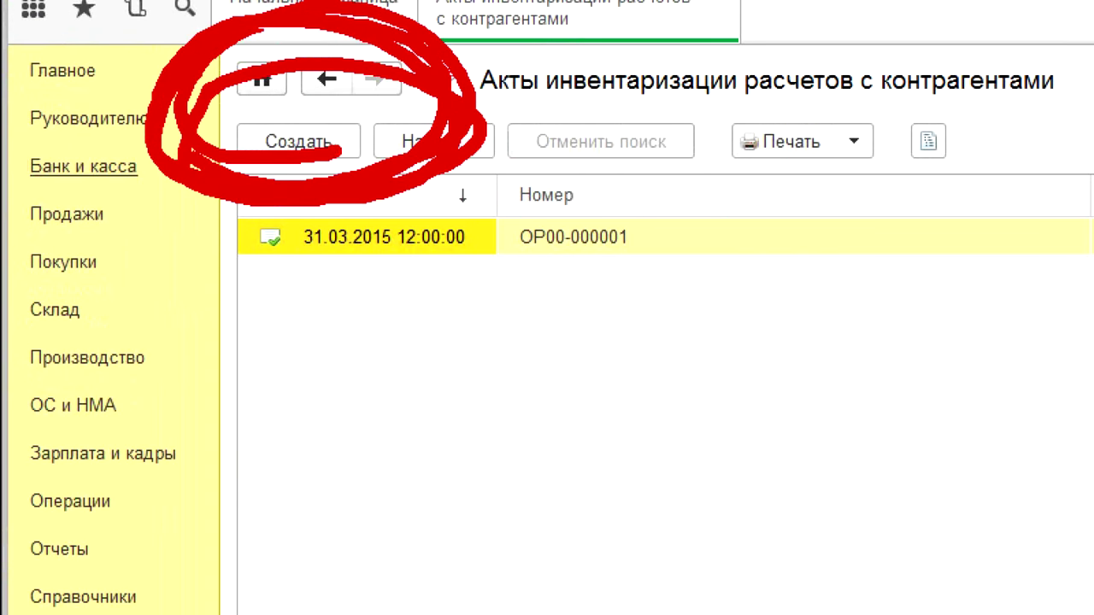
- Refill the existing settlement inventory act dated 31.03.2015 with counterparty debts and save it
{"action": "left_click", "coordinate": [625, 244]}
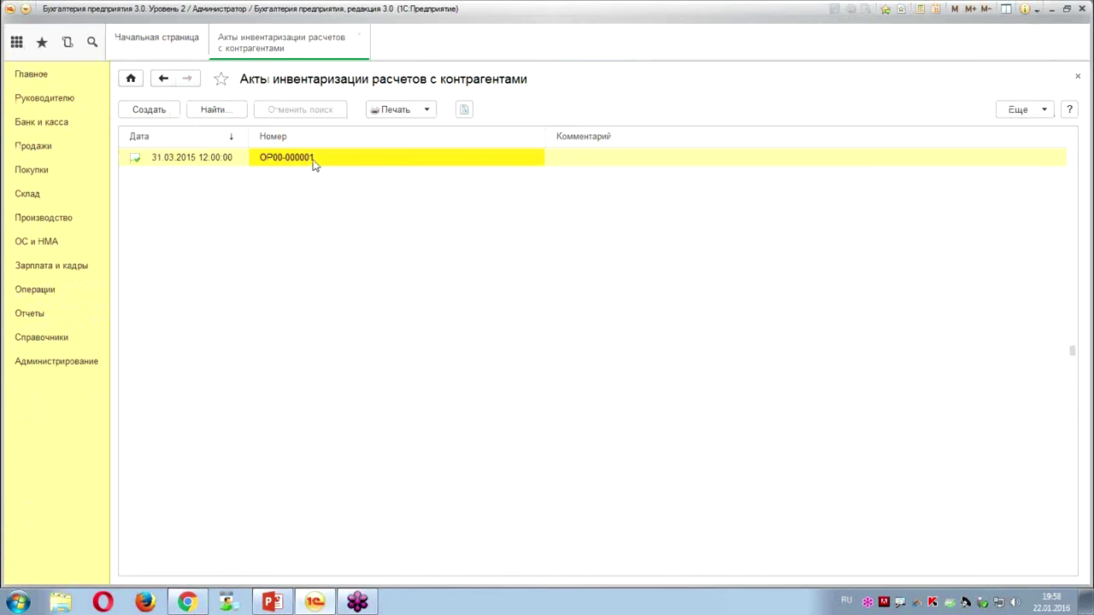
{"action": "double_click", "coordinate": [313, 165]}
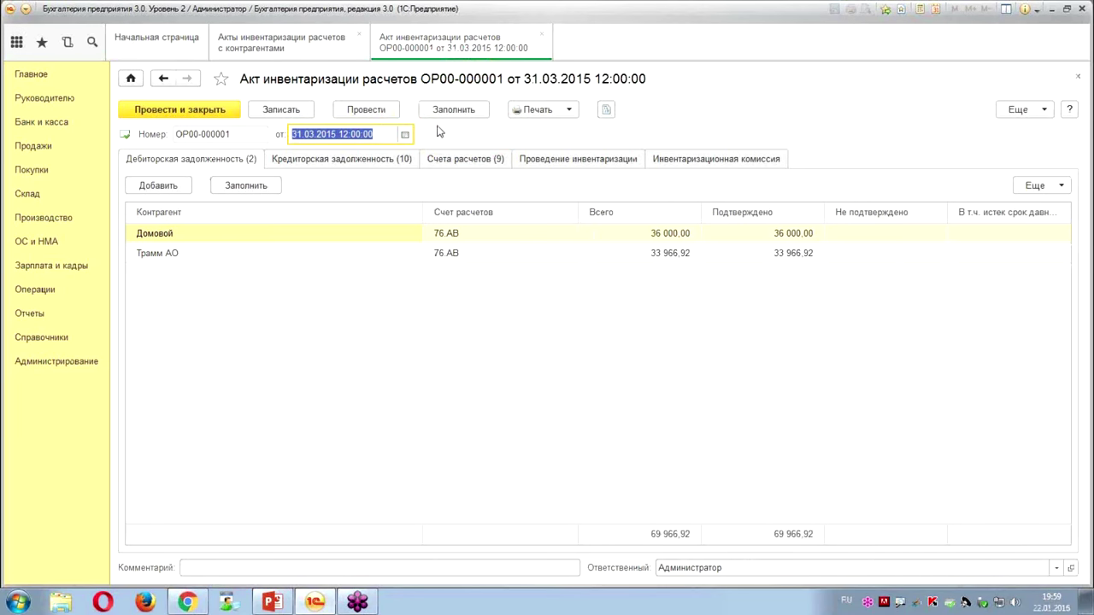
{"action": "left_click", "coordinate": [445, 111]}
{"action": "left_click", "coordinate": [523, 321]}
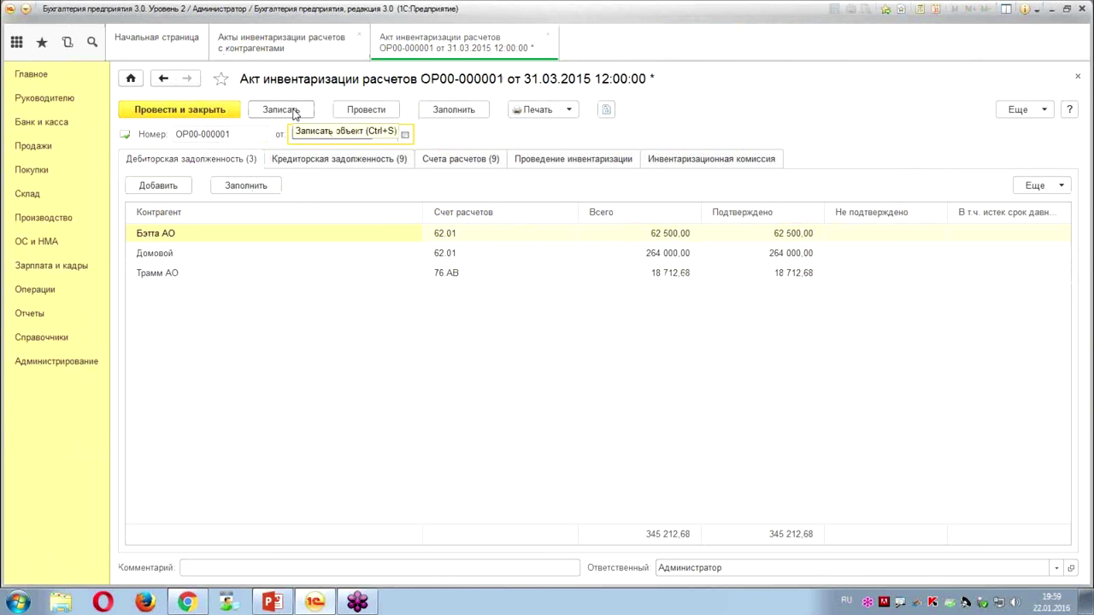
{"action": "left_click", "coordinate": [295, 111]}
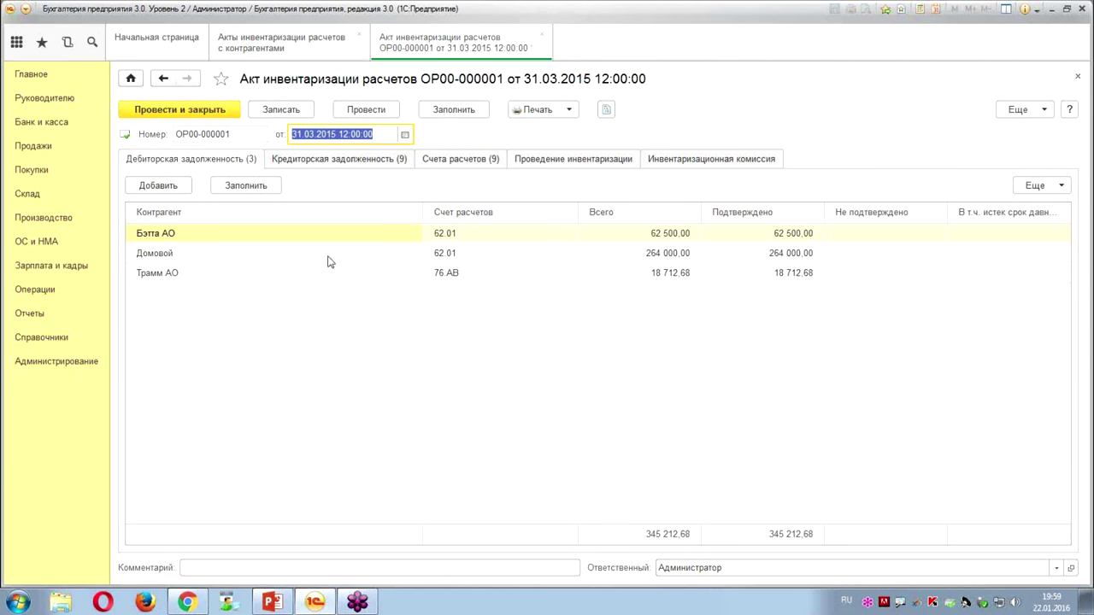
- Review the act's inventory commission, inventory conduct details, settlement accounts, receivables and payables, circling the commission and debt sections
{"action": "left_click", "coordinate": [672, 160]}
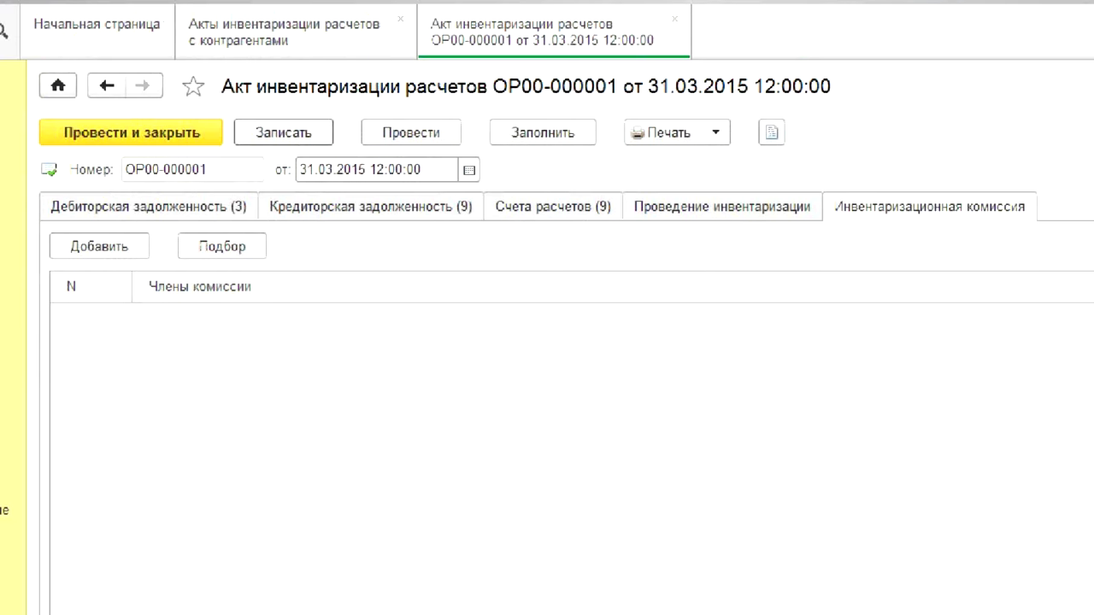
{"action": "mouse_move", "coordinate": [1072, 162]}
{"action": "left_mouse_down"}
{"action": "mouse_move", "coordinate": [863, 282]}
{"action": "mouse_move", "coordinate": [1079, 181]}
{"action": "mouse_move", "coordinate": [1086, 190]}
{"action": "left_mouse_up"}
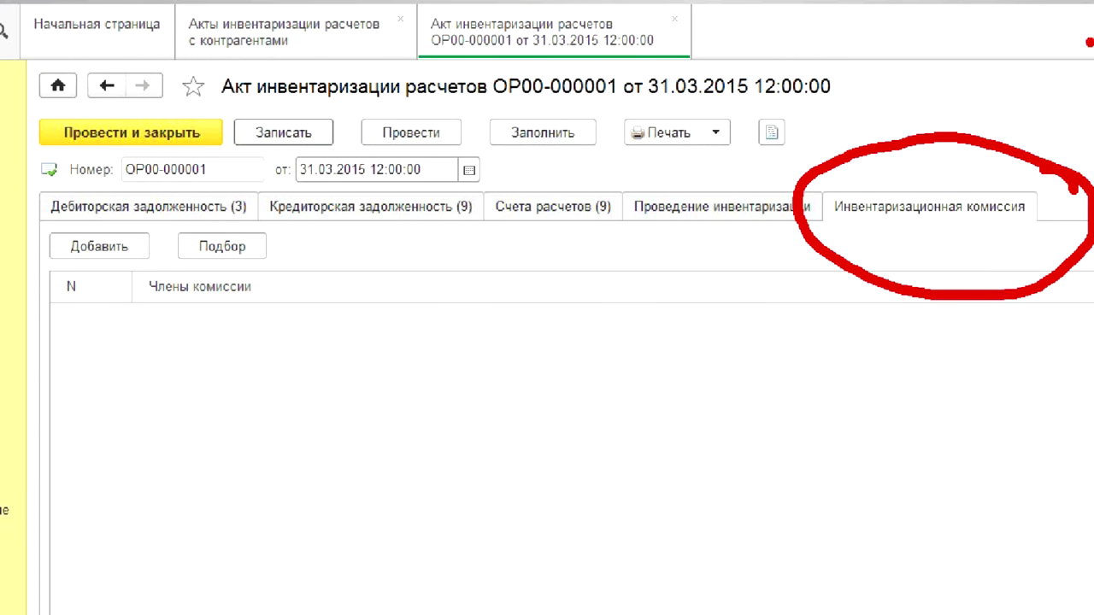
{"action": "left_click", "coordinate": [696, 213]}
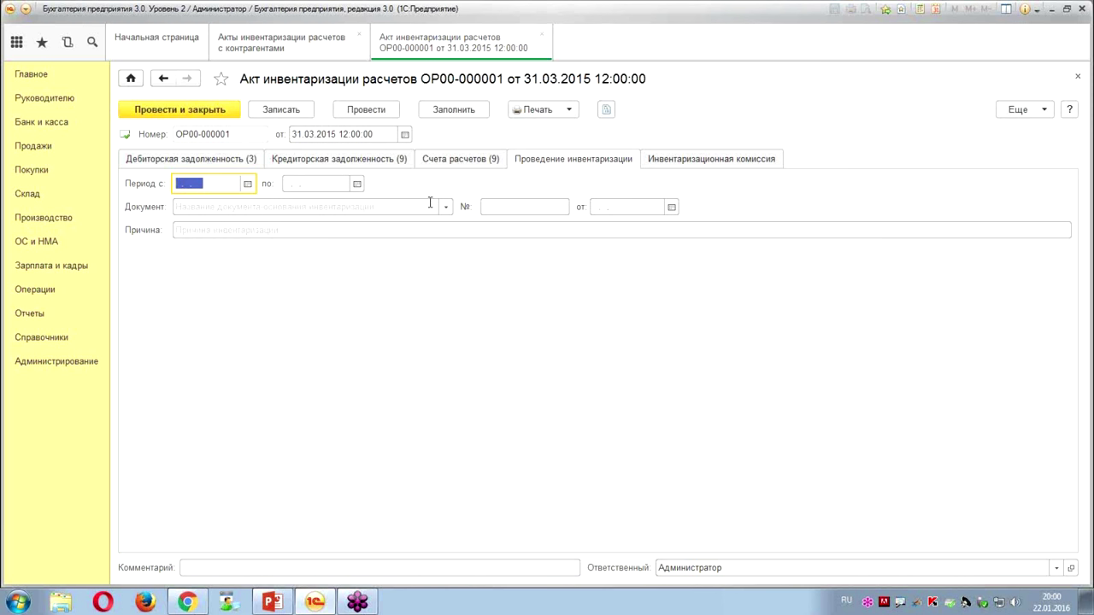
{"action": "left_click", "coordinate": [447, 162]}
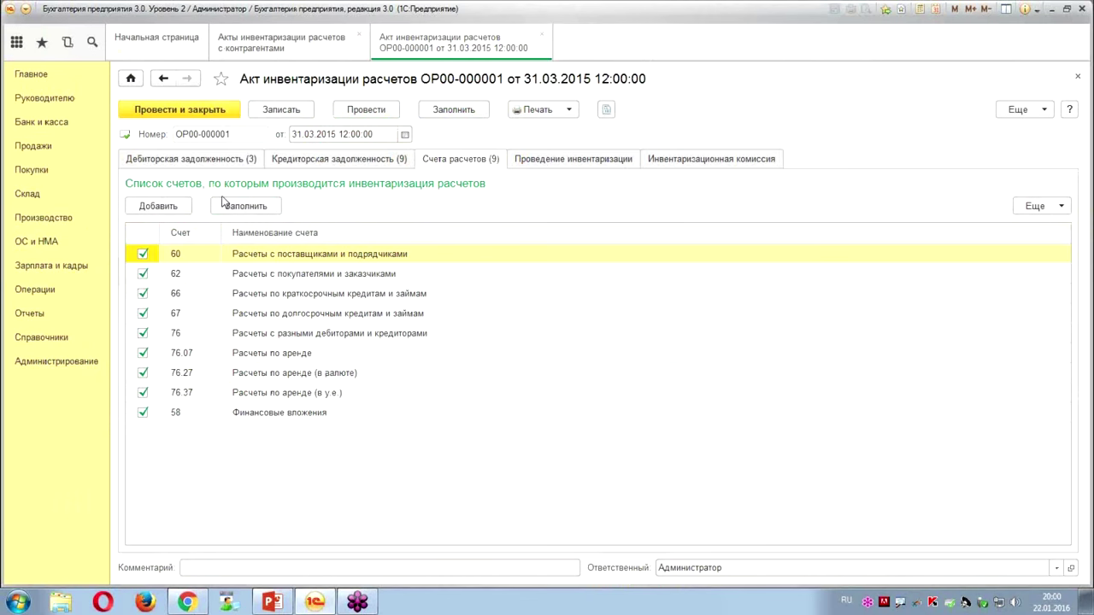
{"action": "left_click", "coordinate": [221, 165]}
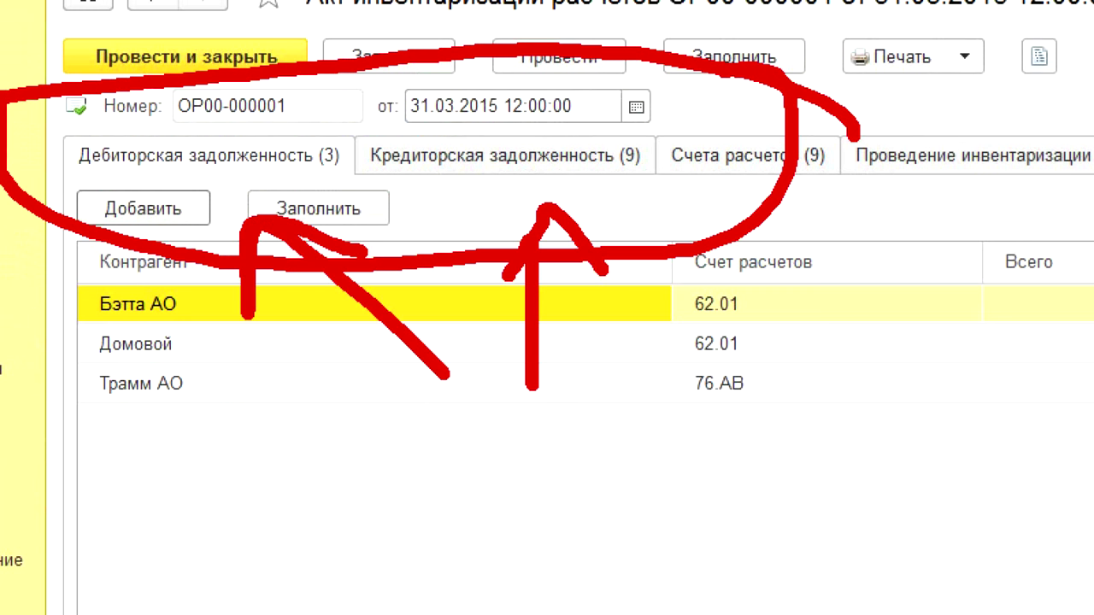
{"action": "left_click", "coordinate": [402, 166]}
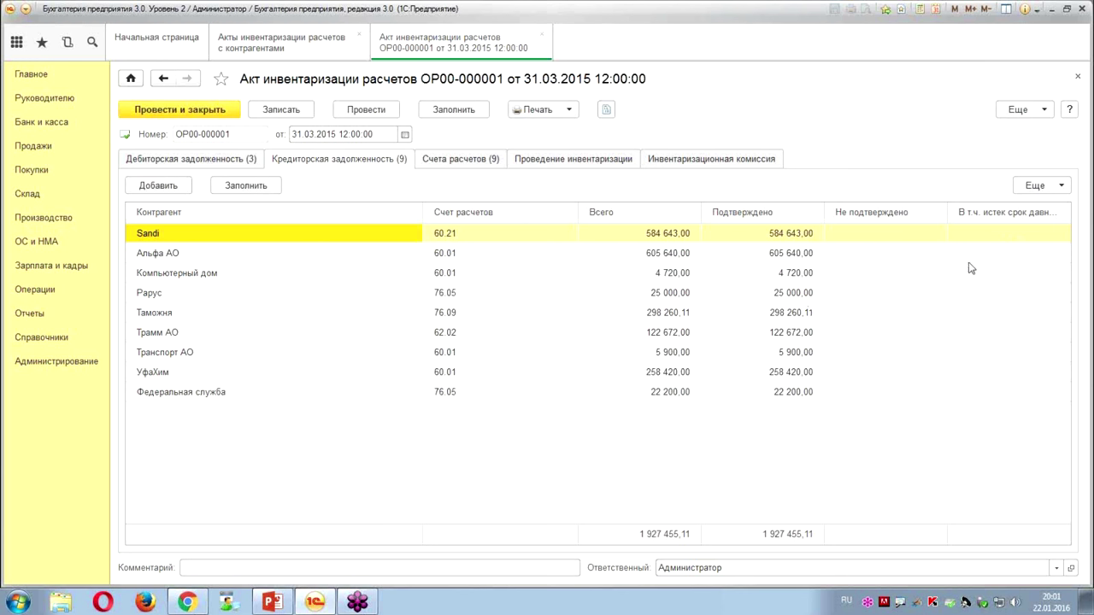
- Set the confirmed payable amount for Альфа АО on account 60.01 to 500 000
{"action": "double_click", "coordinate": [912, 241]}
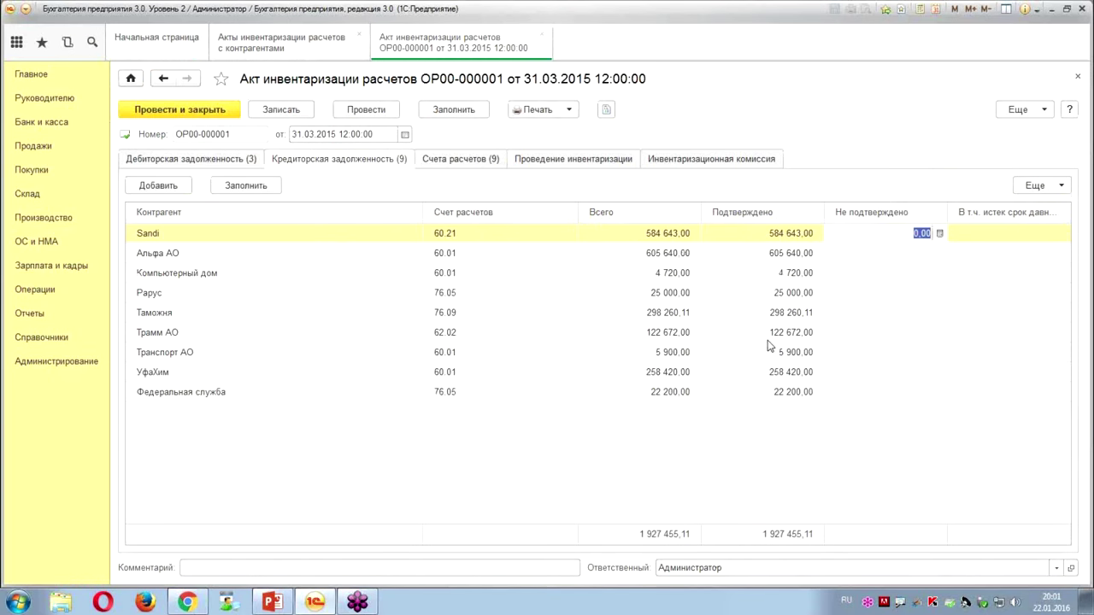
{"action": "left_click", "coordinate": [793, 254]}
{"action": "left_click", "coordinate": [793, 254]}
{"action": "type", "text": "500000"}
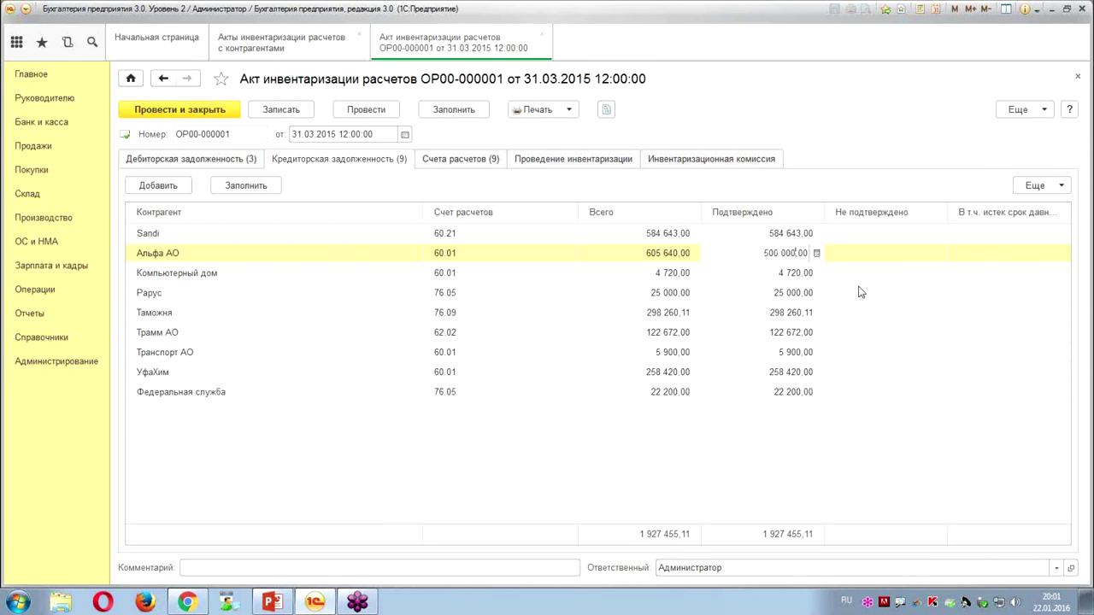
{"action": "left_click", "coordinate": [860, 291]}
- Enter 100 000 as the unconfirmed payable for Альфа АО, with 5 000 of it past the limitation period
{"action": "left_click", "coordinate": [870, 255]}
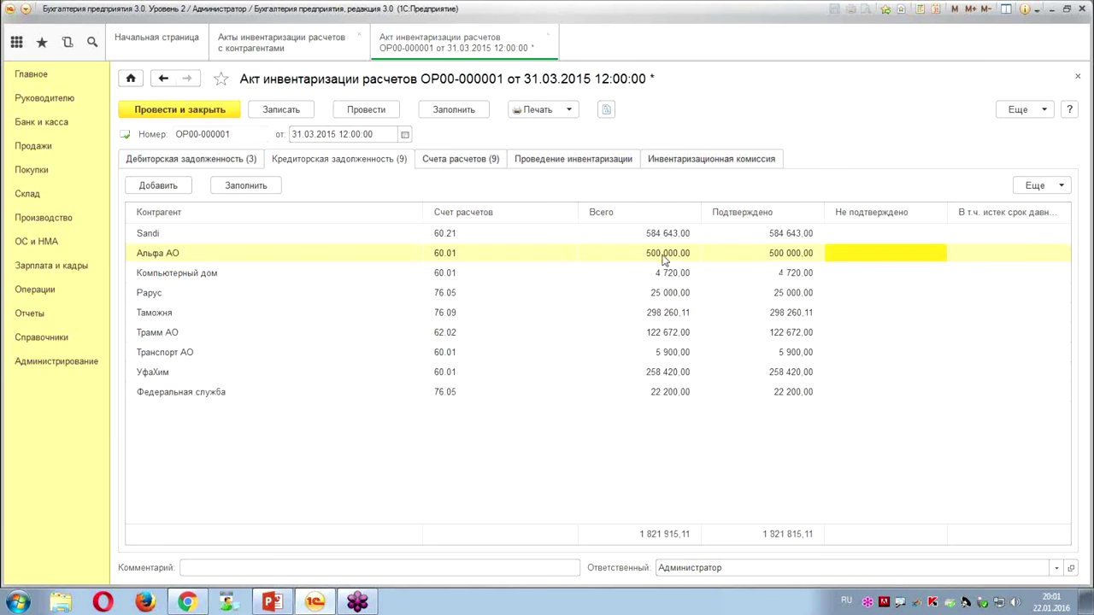
{"action": "left_click", "coordinate": [854, 254]}
{"action": "type", "text": "100 00"}
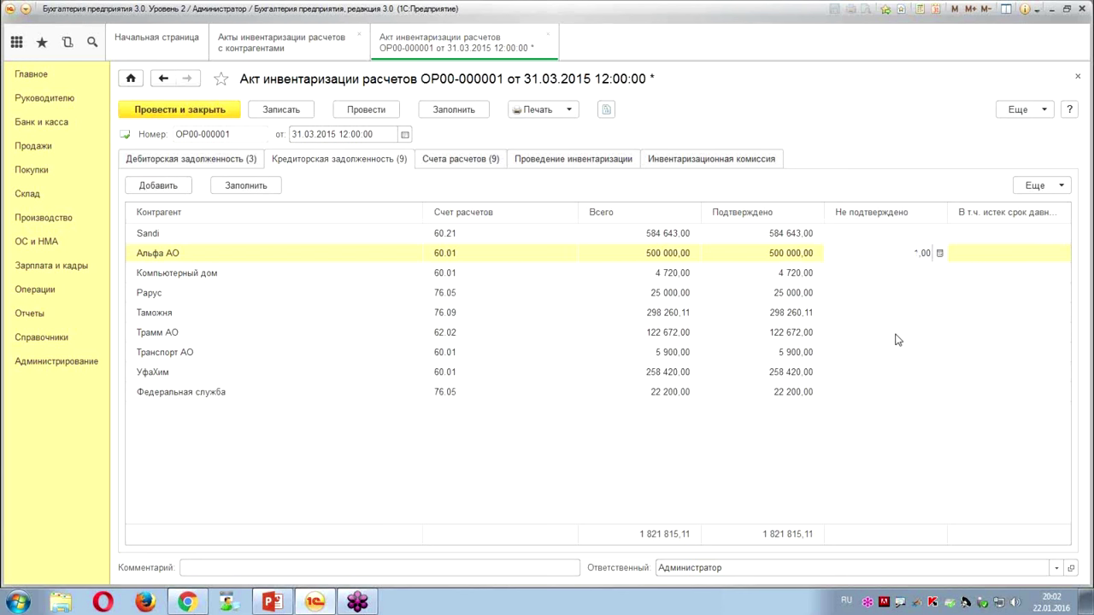
{"action": "type", "text": "0"}
{"action": "key", "text": "Return"}
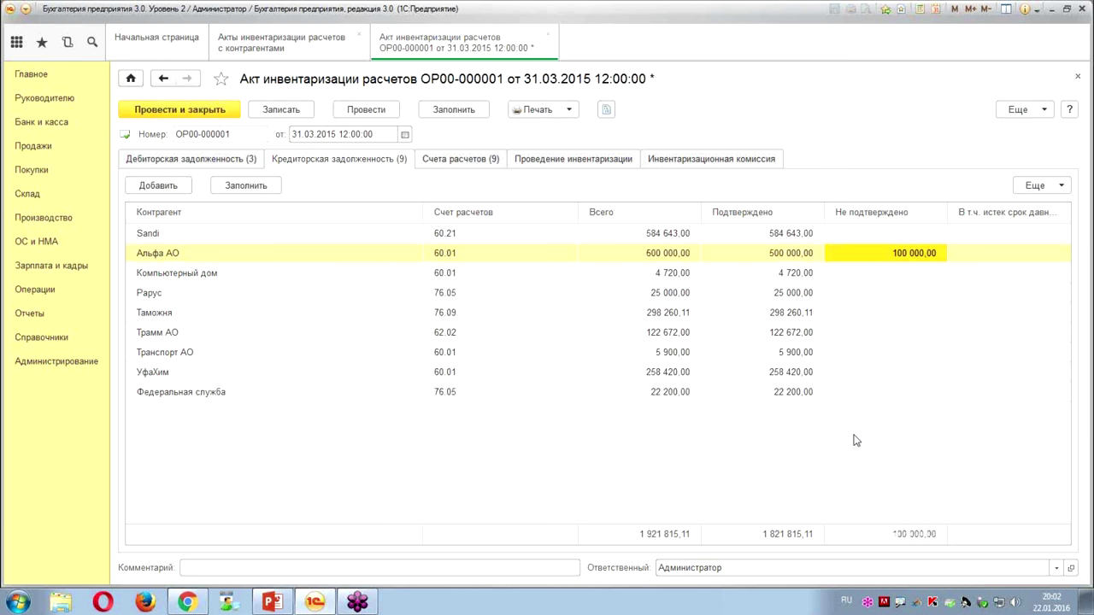
{"action": "left_click", "coordinate": [1010, 258]}
{"action": "type", "text": "000"}
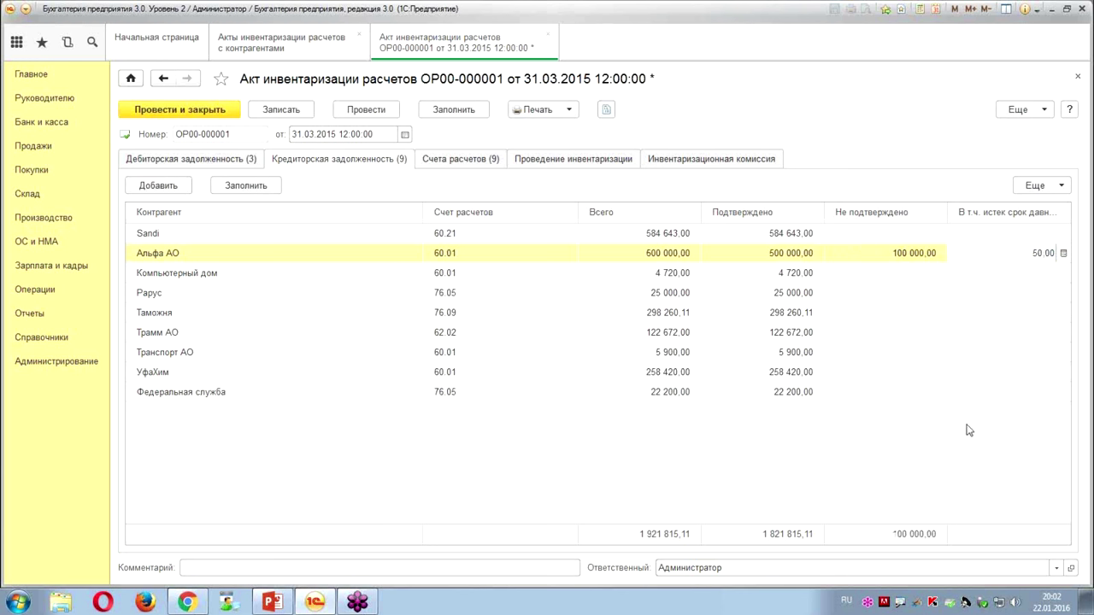
{"action": "key", "text": "Return"}
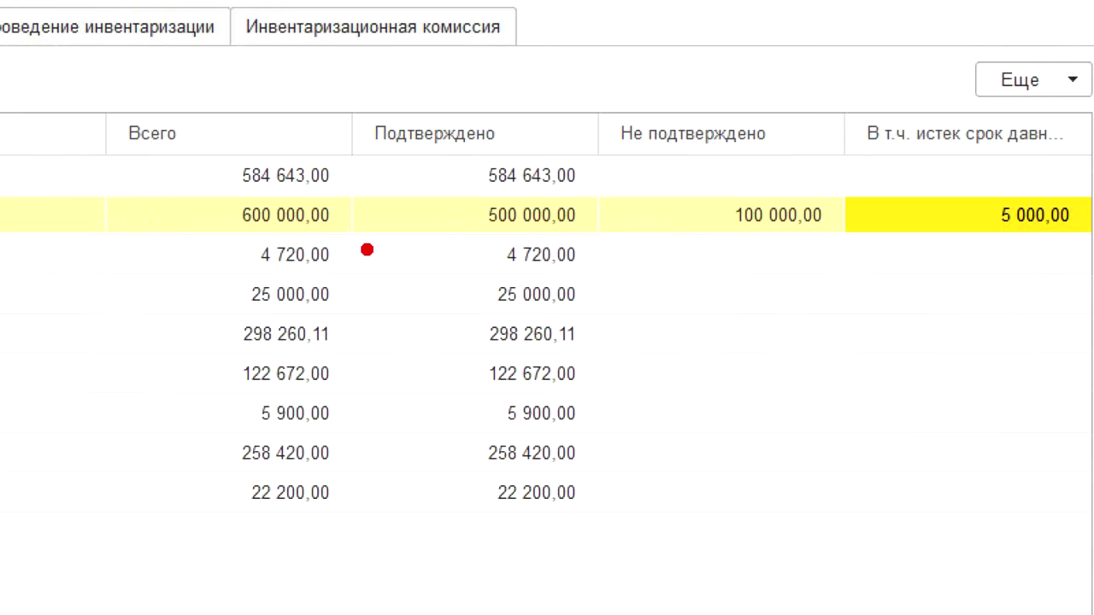
- Mark the payables heading and the Альфа АО confirmed, unconfirmed and expired amounts with red annotations, and clear them
{"action": "mouse_move", "coordinate": [366, 250]}
{"action": "left_mouse_down"}
{"action": "mouse_move", "coordinate": [940, 277]}
{"action": "mouse_move", "coordinate": [1058, 259]}
{"action": "left_mouse_up"}
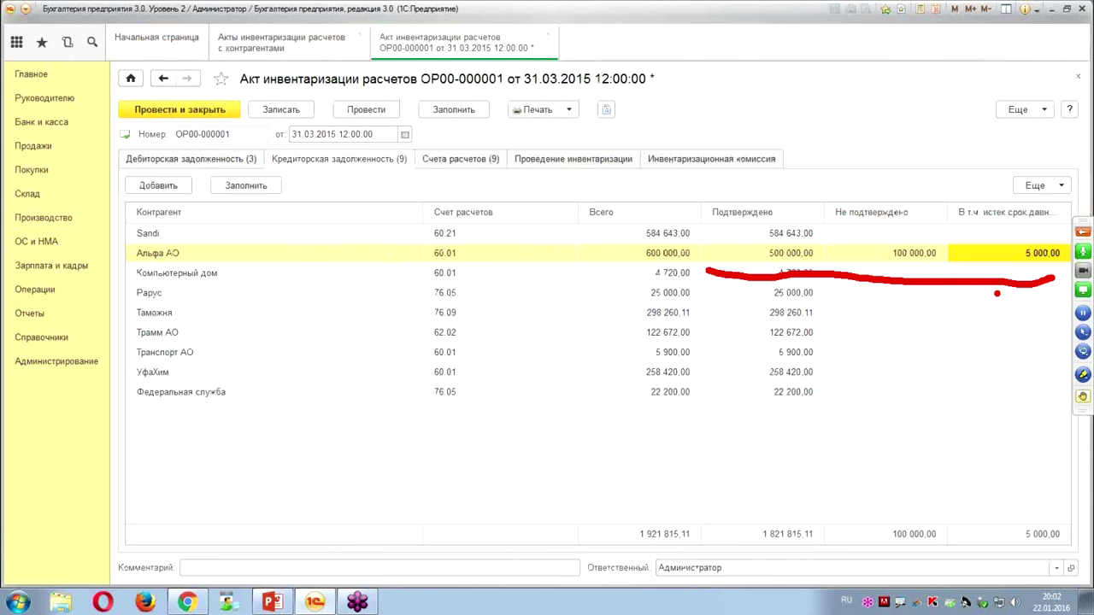
{"action": "mouse_move", "coordinate": [276, 137]}
{"action": "left_mouse_down"}
{"action": "mouse_move", "coordinate": [396, 202]}
{"action": "mouse_move", "coordinate": [376, 94]}
{"action": "mouse_move", "coordinate": [393, 124]}
{"action": "left_mouse_up"}
{"action": "mouse_move", "coordinate": [256, 242]}
{"action": "left_mouse_down"}
{"action": "mouse_move", "coordinate": [272, 250]}
{"action": "mouse_move", "coordinate": [318, 232]}
{"action": "left_mouse_up"}
{"action": "left_click_drag", "start_coordinate": [922, 202], "coordinate": [923, 234]}
{"action": "mouse_move", "coordinate": [903, 214]}
{"action": "left_mouse_down"}
{"action": "mouse_move", "coordinate": [923, 236]}
{"action": "mouse_move", "coordinate": [947, 220]}
{"action": "left_mouse_up"}
{"action": "mouse_move", "coordinate": [713, 242]}
{"action": "left_mouse_down"}
{"action": "mouse_move", "coordinate": [723, 254]}
{"action": "mouse_move", "coordinate": [755, 244]}
{"action": "mouse_move", "coordinate": [760, 264]}
{"action": "left_mouse_up"}
{"action": "left_click_drag", "start_coordinate": [840, 250], "coordinate": [840, 274]}
{"action": "left_click_drag", "start_coordinate": [754, 262], "coordinate": [788, 274]}
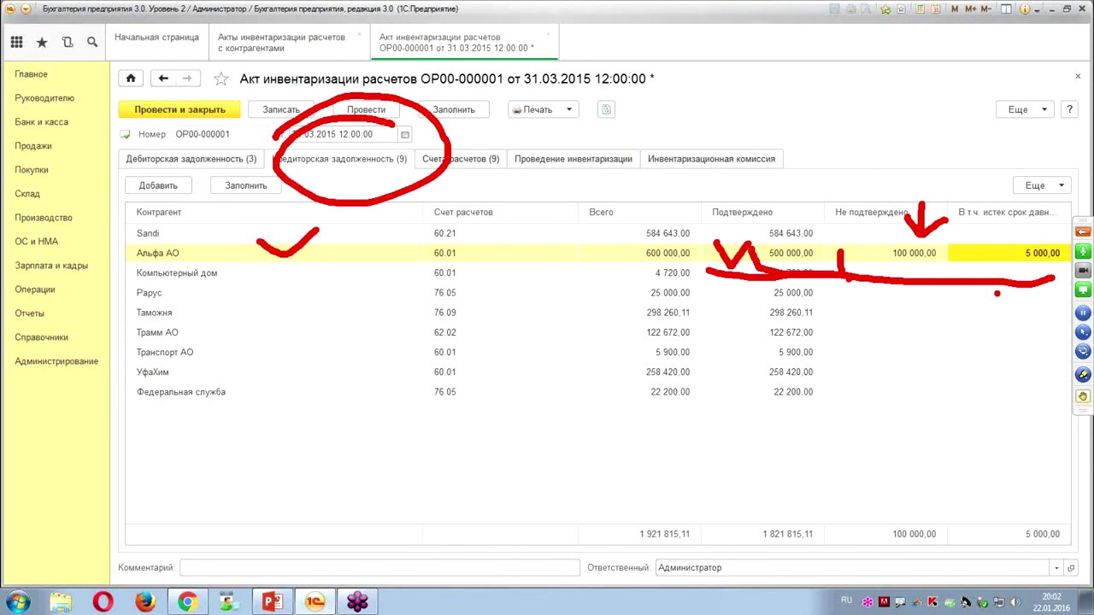
{"action": "mouse_move", "coordinate": [870, 248]}
{"action": "left_mouse_down"}
{"action": "mouse_move", "coordinate": [879, 268]}
{"action": "mouse_move", "coordinate": [951, 250]}
{"action": "mouse_move", "coordinate": [999, 266]}
{"action": "mouse_move", "coordinate": [1062, 258]}
{"action": "left_mouse_up"}
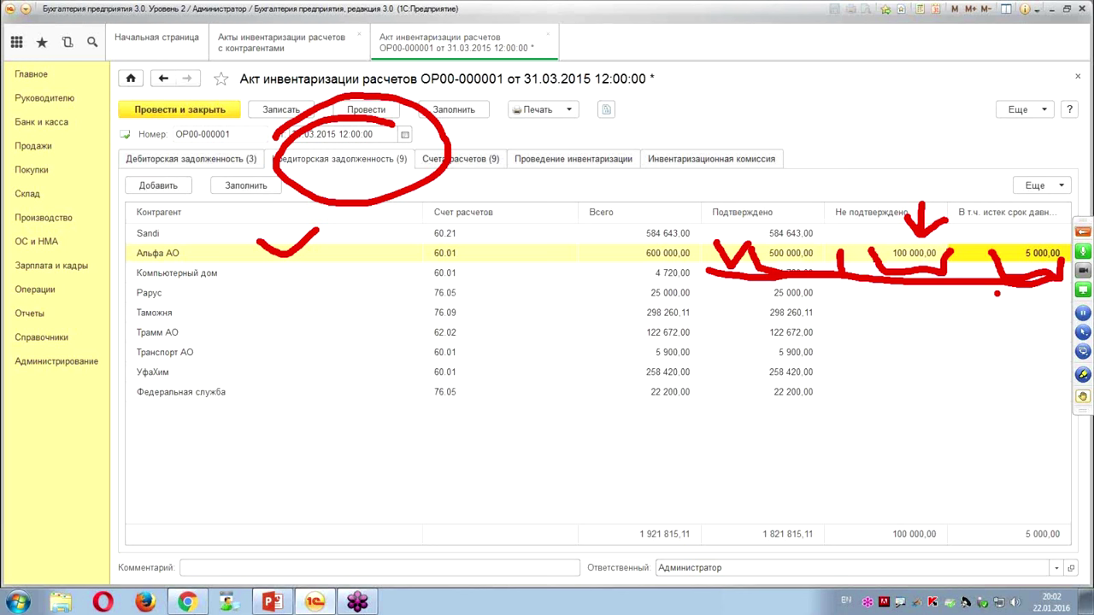
{"action": "key", "text": "Escape"}
- Split the payable for Рарус into 20 000 confirmed and 5 000 unconfirmed
{"action": "left_click", "coordinate": [804, 296]}
{"action": "left_click", "coordinate": [804, 295]}
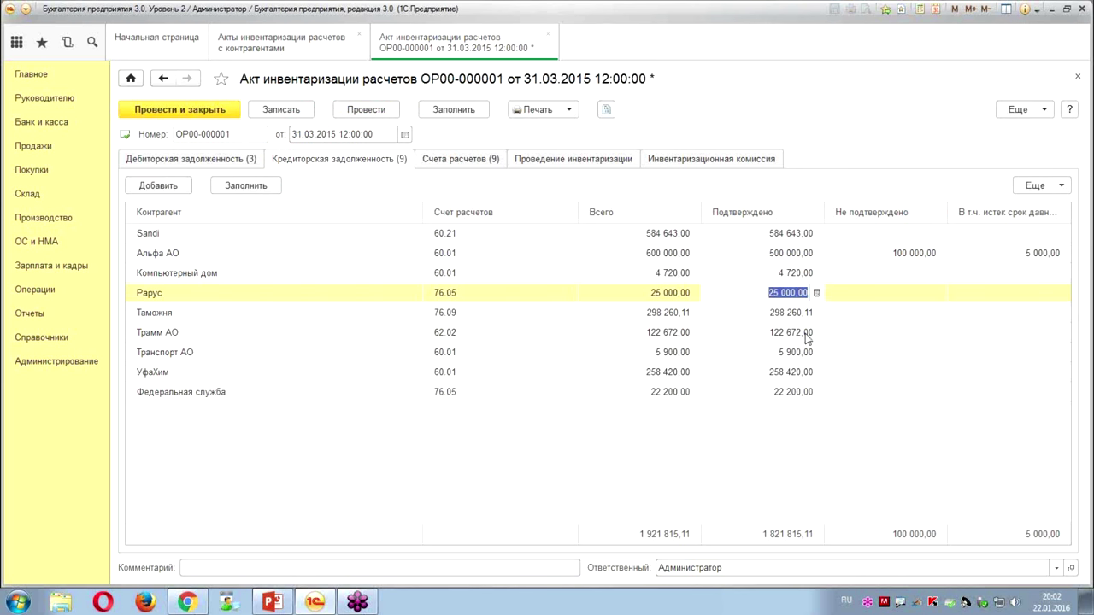
{"action": "type", "text": "20000"}
{"action": "left_click", "coordinate": [865, 317]}
{"action": "left_click", "coordinate": [878, 296]}
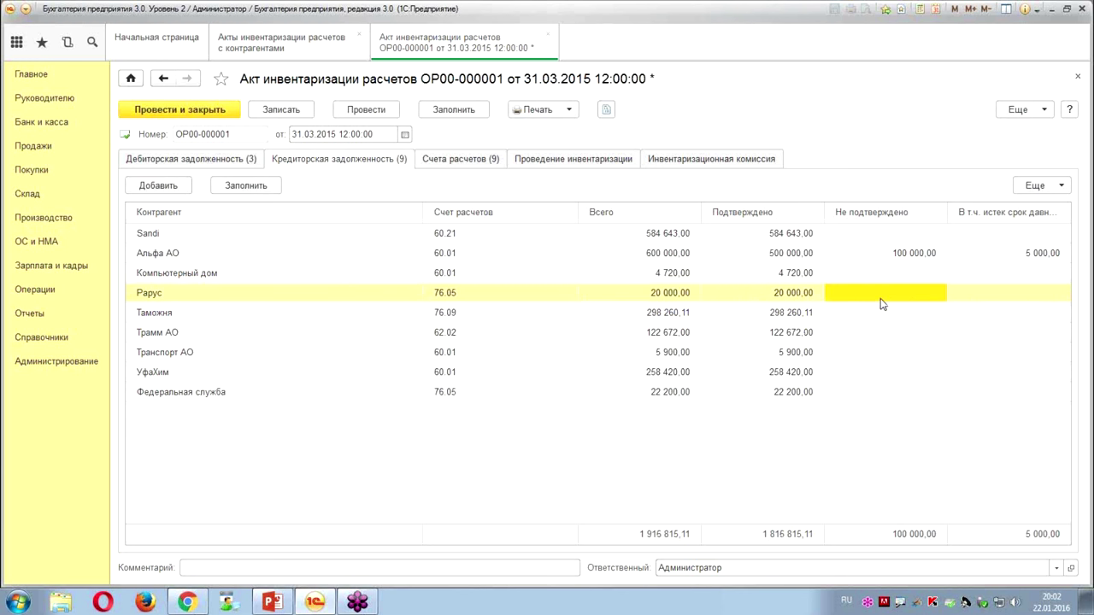
{"action": "left_click", "coordinate": [881, 298]}
{"action": "type", "text": "5000"}
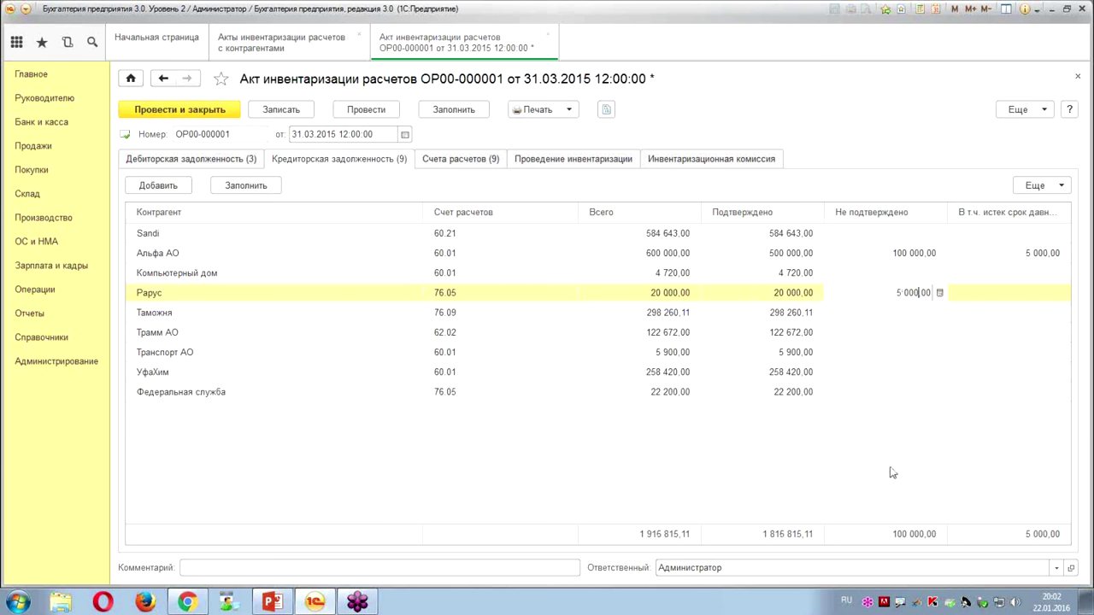
{"action": "key", "text": "Return"}
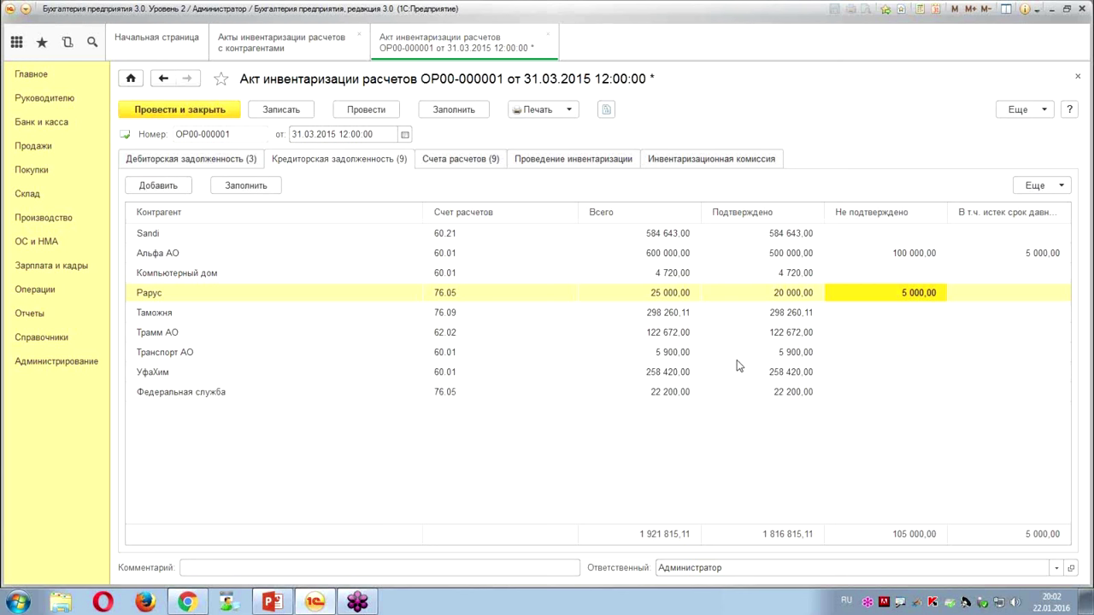
- Enter 900 as the unconfirmed payable for Транспорт АО and change its confirmed amount
{"action": "double_click", "coordinate": [900, 353]}
{"action": "type", "text": "900"}
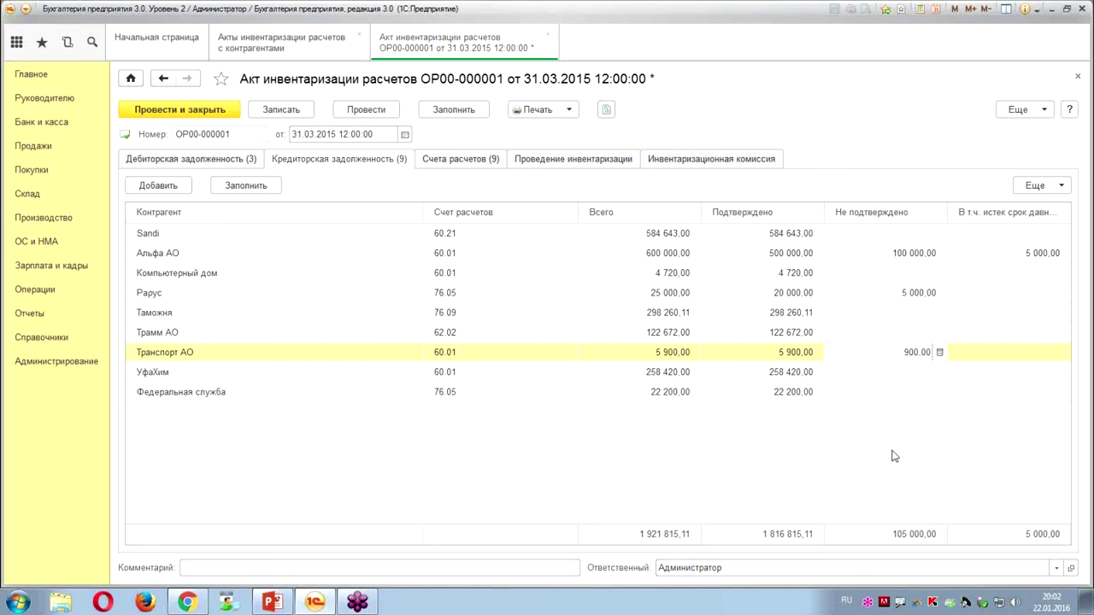
{"action": "key", "text": "Return"}
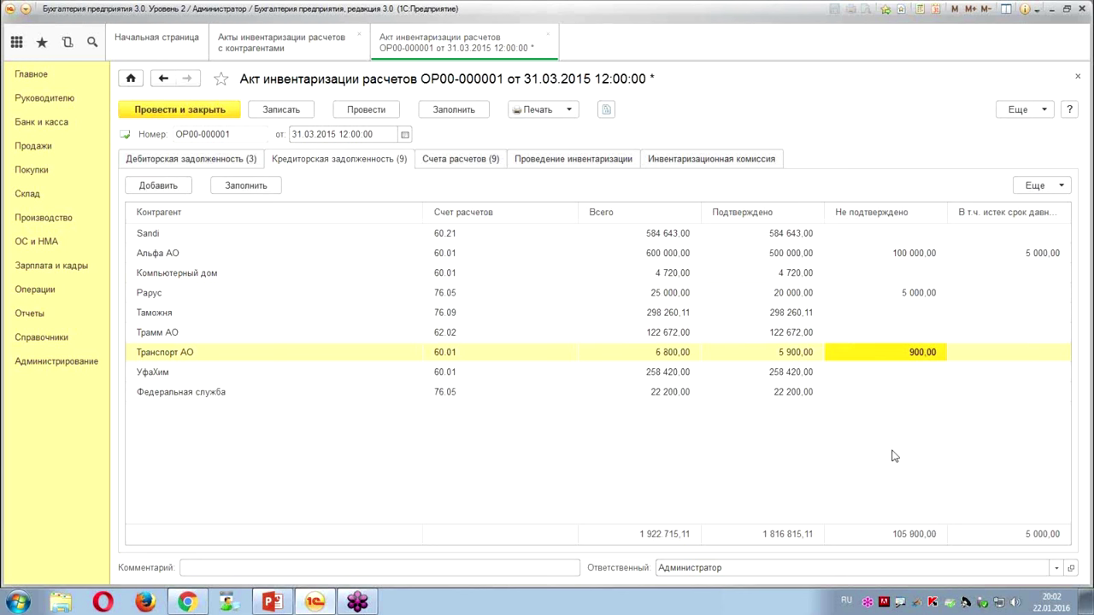
{"action": "left_click", "coordinate": [795, 359]}
{"action": "left_click", "coordinate": [795, 359]}
{"action": "type", "text": "500"}
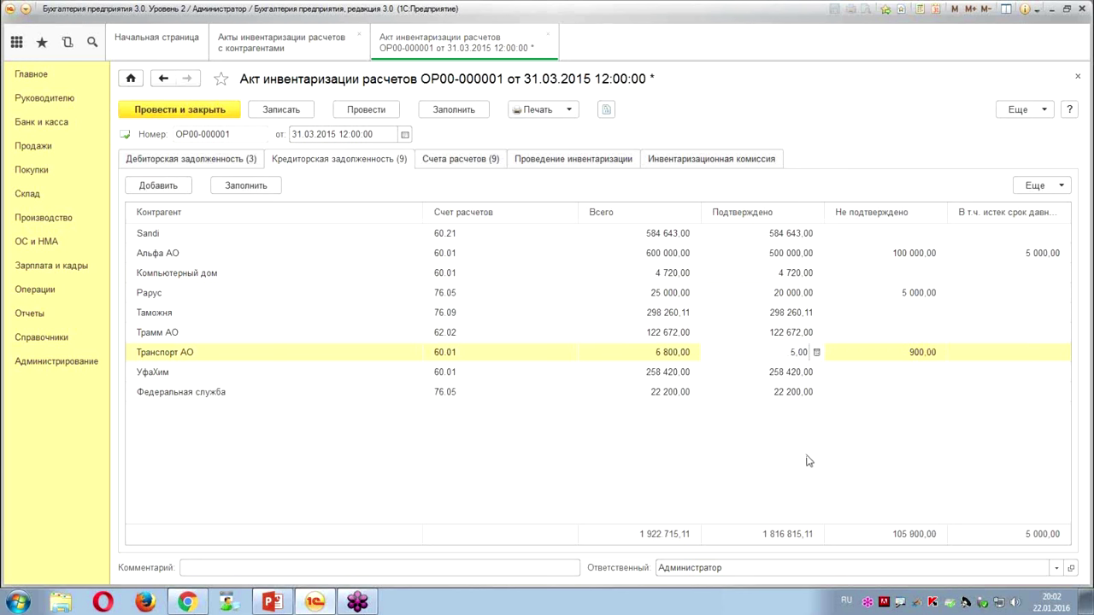
{"action": "key", "text": "Return"}
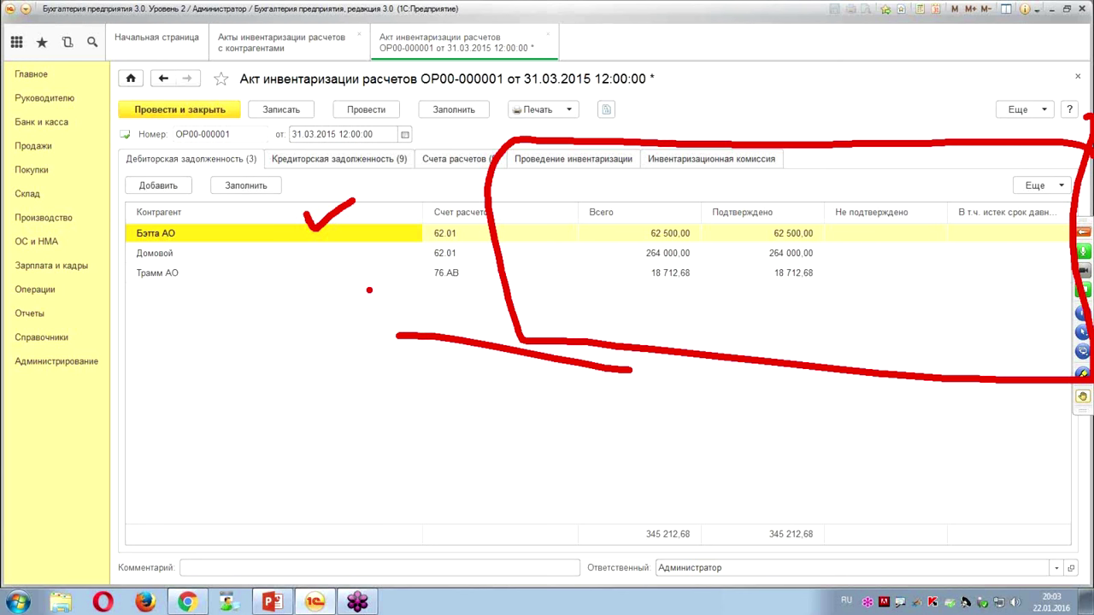
- Show the receivables list, annotate its counterparties and amount columns in red, and clear the marks
{"action": "left_click_drag", "start_coordinate": [381, 218], "coordinate": [419, 202]}
{"action": "left_click_drag", "start_coordinate": [469, 252], "coordinate": [488, 246]}
{"action": "key", "text": "Escape"}
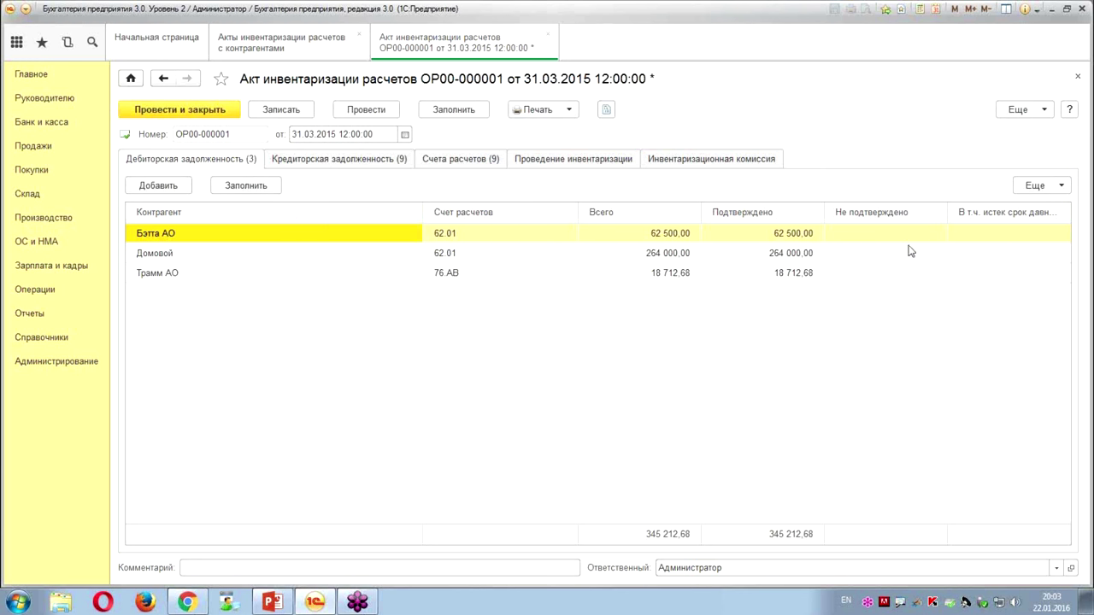
- Enter 64 000 as the receivable past the limitation period for Домовой and check the row's other amounts
{"action": "double_click", "coordinate": [983, 261]}
{"action": "type", "text": "6"}
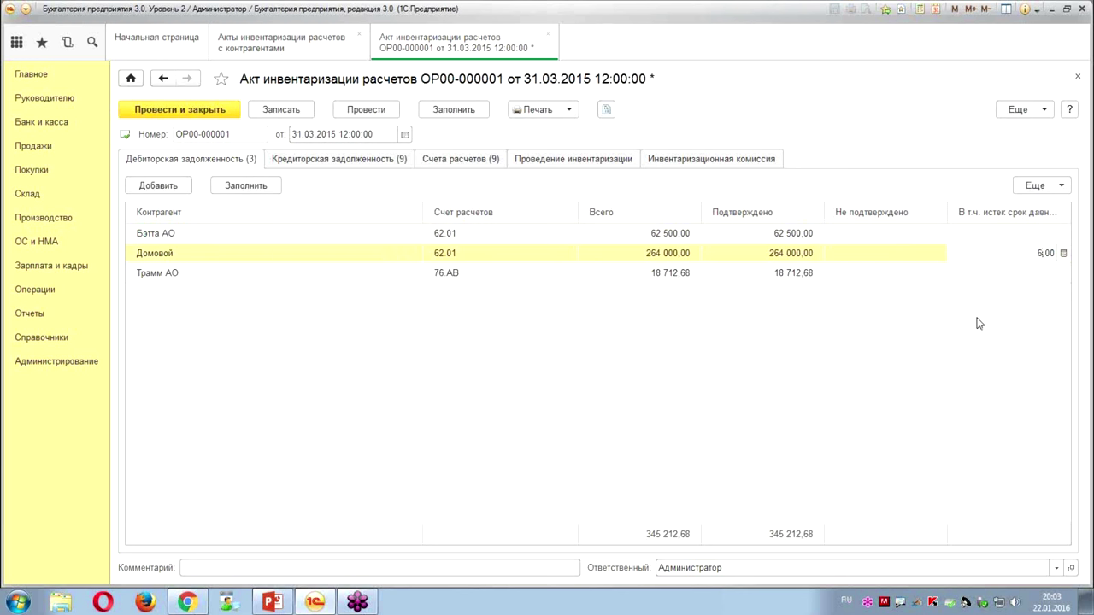
{"action": "type", "text": "4 000"}
{"action": "key", "text": "Return"}
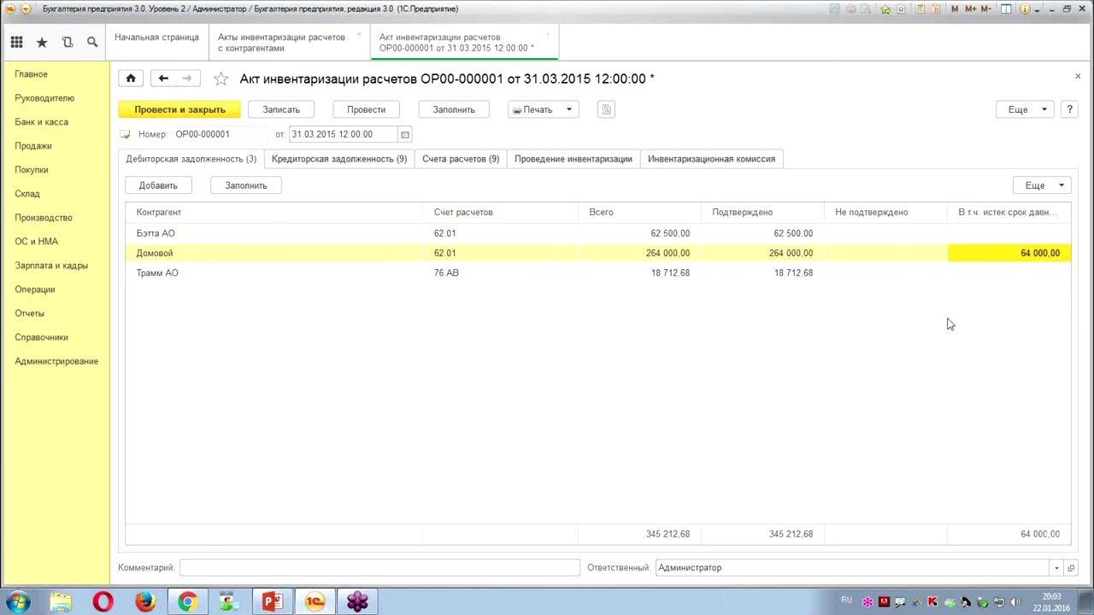
{"action": "double_click", "coordinate": [791, 255]}
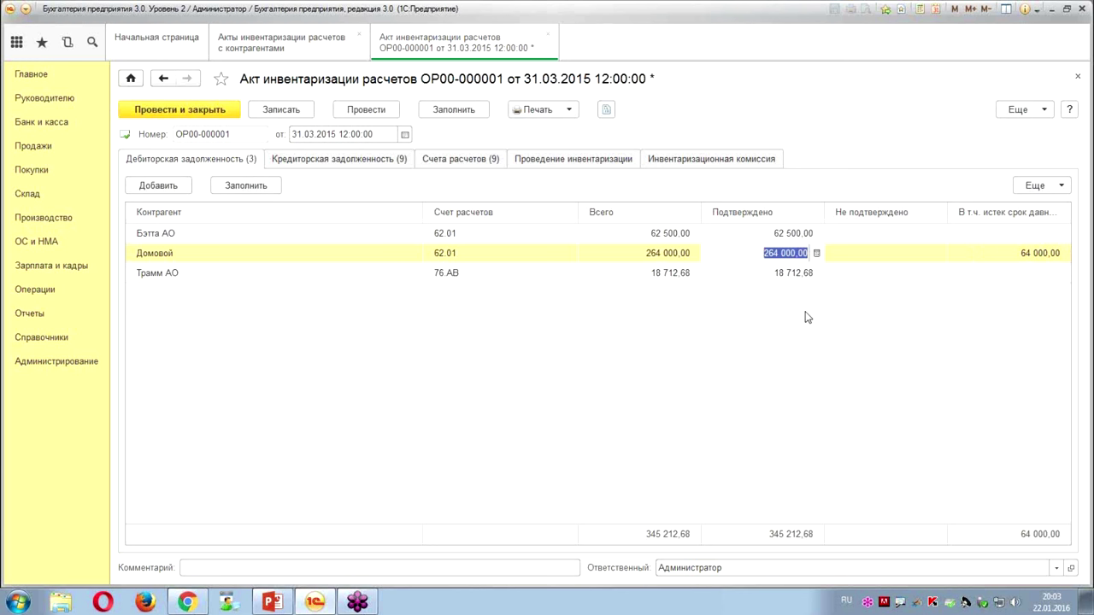
{"action": "key", "text": "Return"}
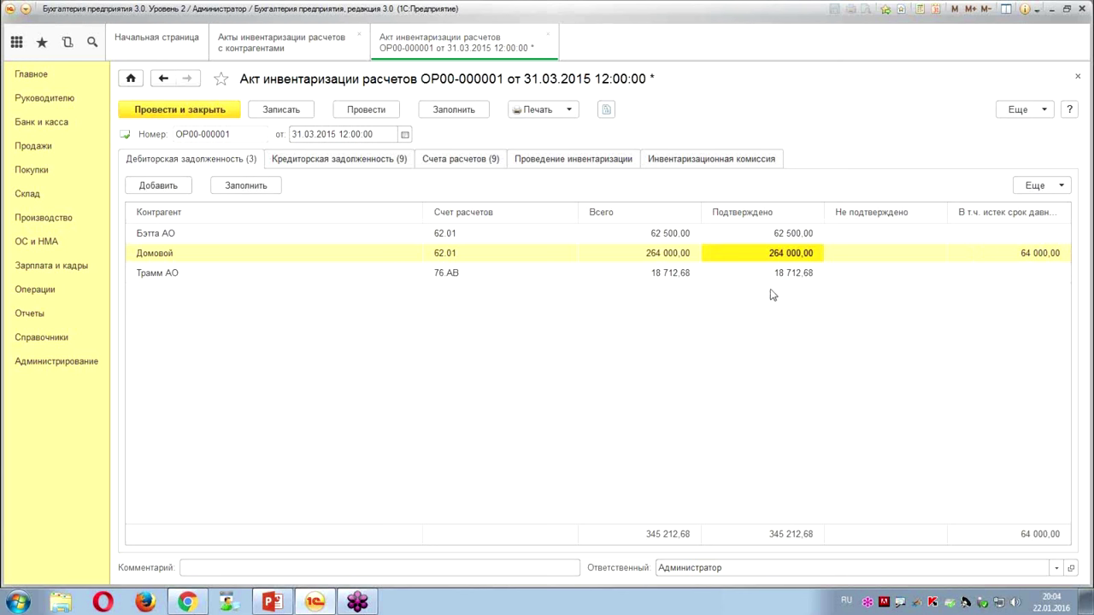
{"action": "left_click", "coordinate": [676, 257]}
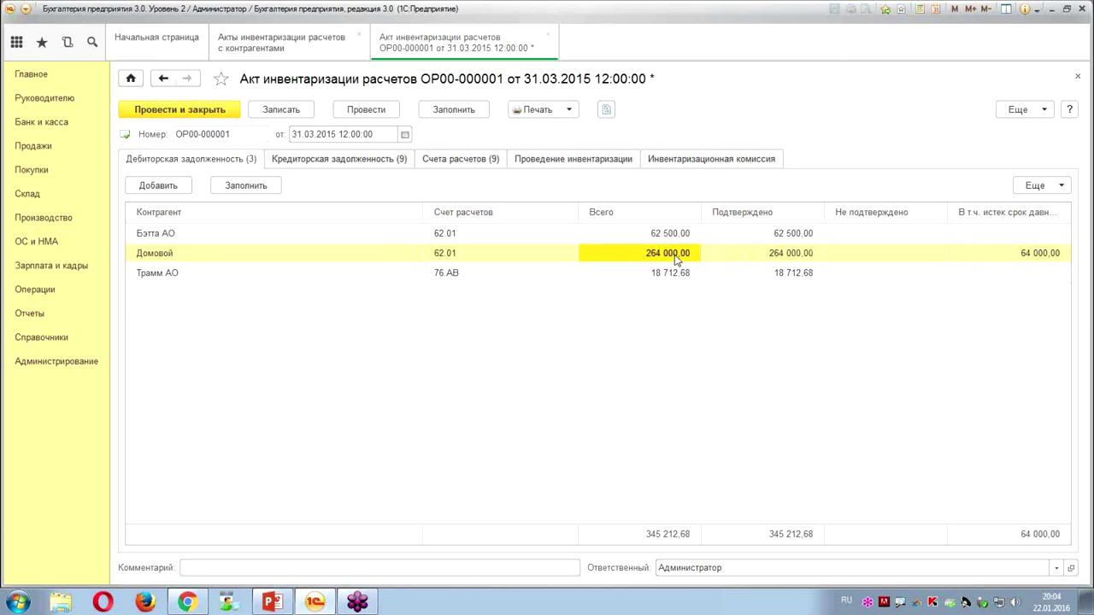
{"action": "left_click", "coordinate": [1030, 259]}
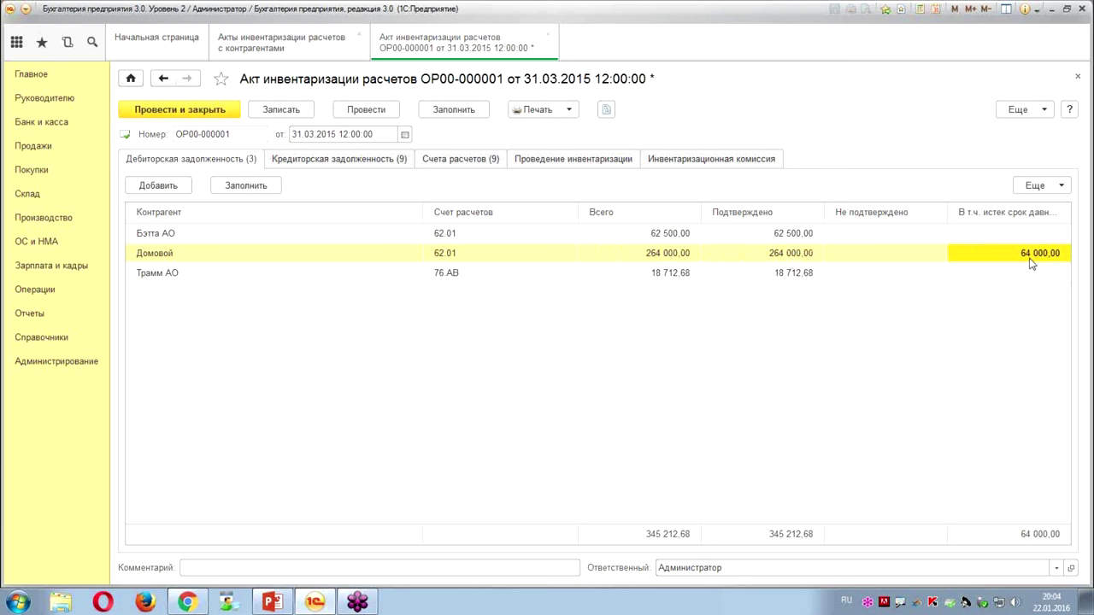
- Split the receivable for Домовой into 64 000 unconfirmed and 200 000 confirmed
{"action": "double_click", "coordinate": [913, 255]}
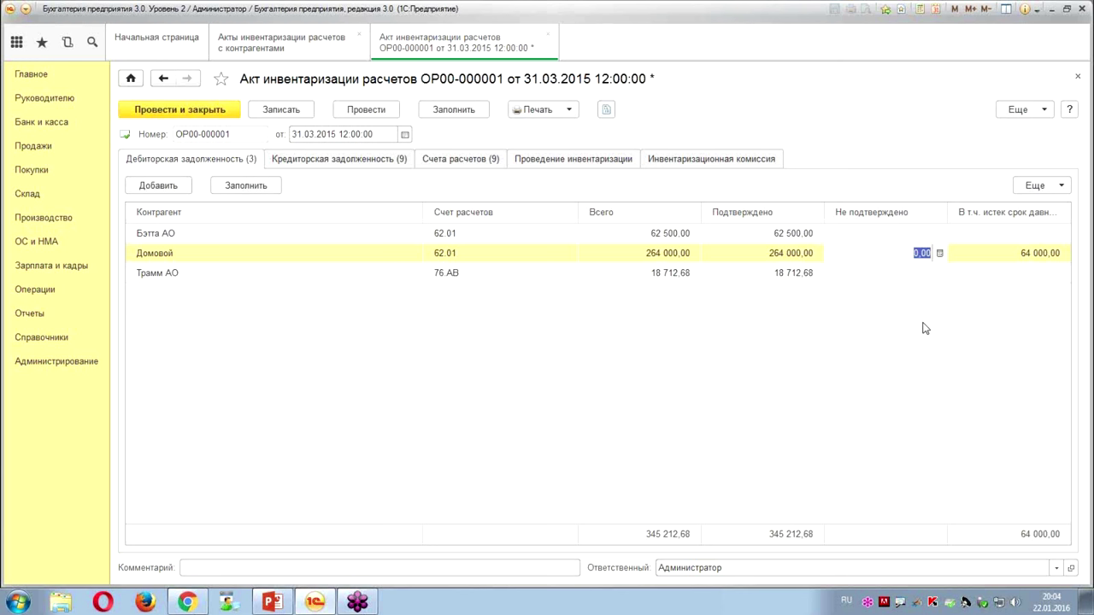
{"action": "type", "text": "64 000"}
{"action": "key", "text": "Return"}
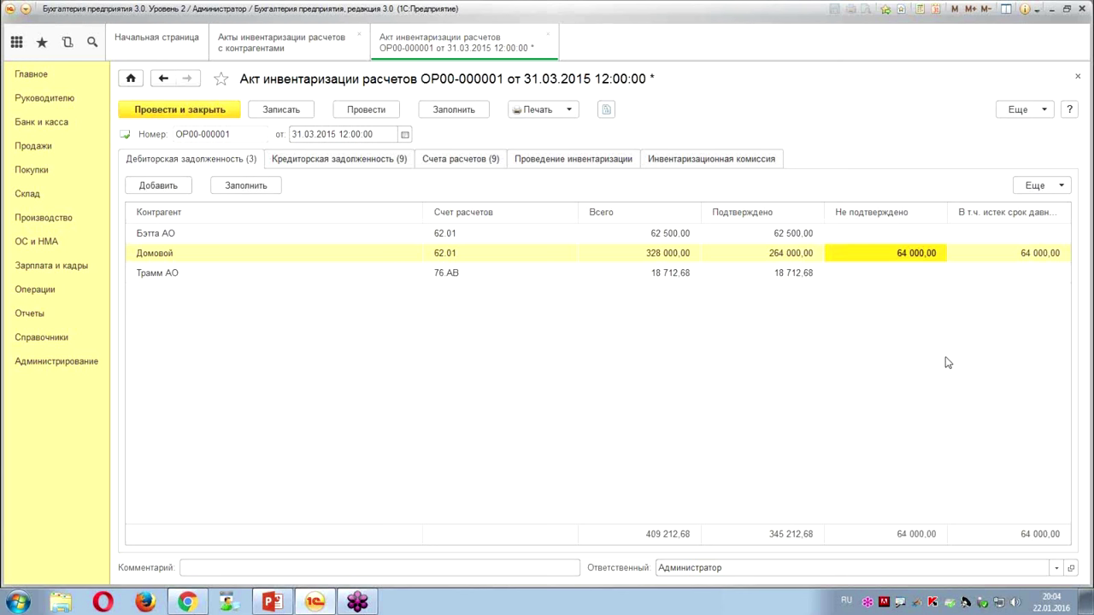
{"action": "double_click", "coordinate": [771, 251]}
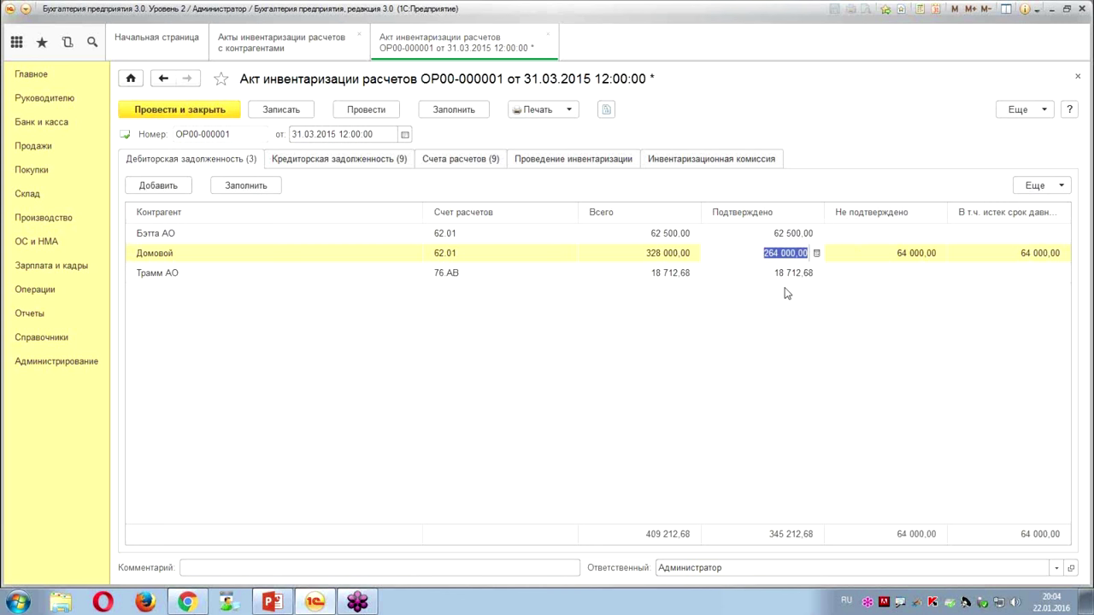
{"action": "type", "text": "200 000"}
{"action": "key", "text": "Return"}
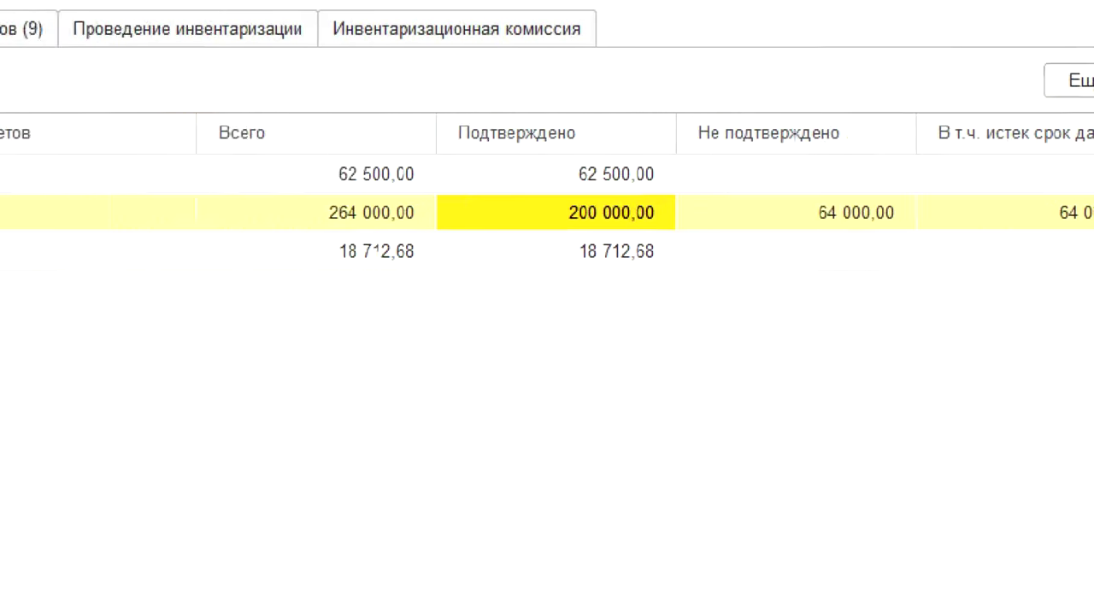
- Mark the confirmed amount of the Домовой receivable in red with a tick and underline, and clear the marks
{"action": "left_click_drag", "start_coordinate": [456, 178], "coordinate": [531, 160]}
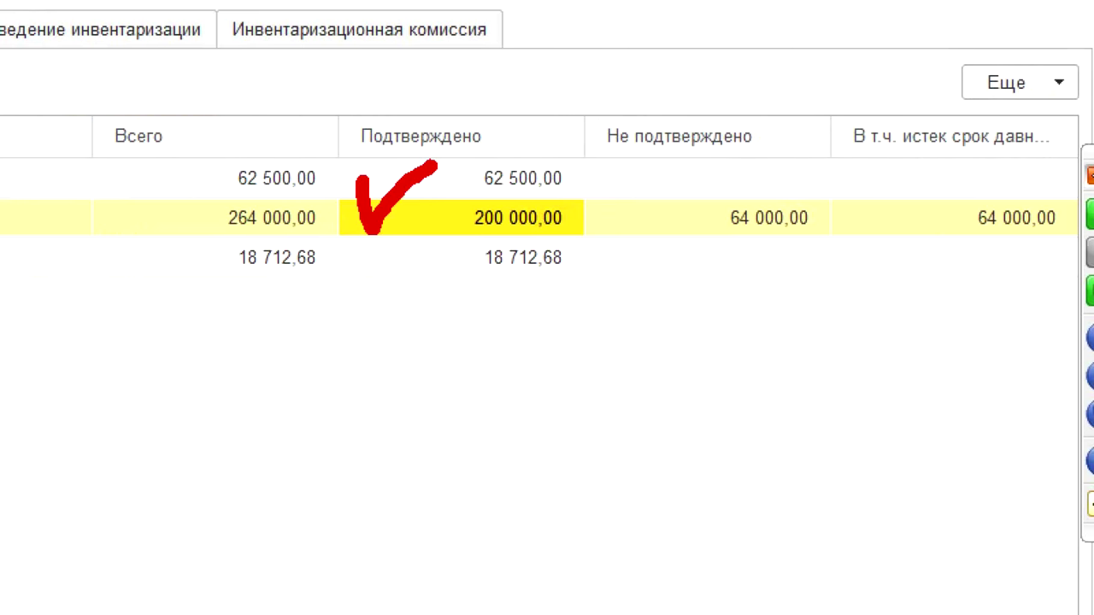
{"action": "left_click_drag", "start_coordinate": [549, 227], "coordinate": [611, 240]}
{"action": "mouse_move", "coordinate": [517, 245]}
{"action": "left_mouse_down"}
{"action": "mouse_move", "coordinate": [635, 234]}
{"action": "mouse_move", "coordinate": [620, 223]}
{"action": "left_mouse_up"}
{"action": "left_click", "coordinate": [455, 343]}
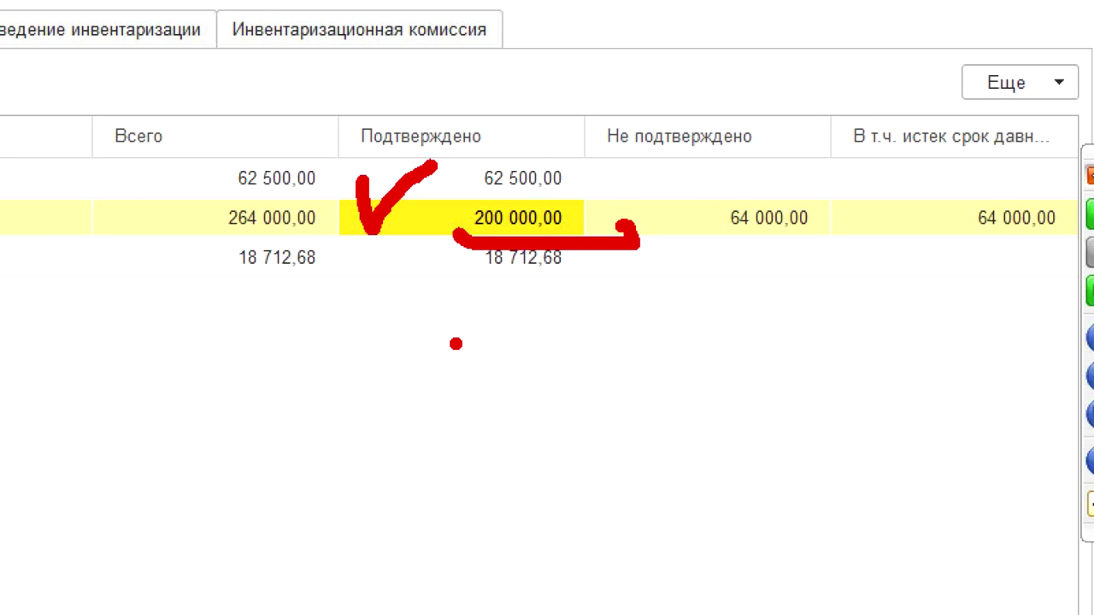
{"action": "key", "text": "Escape"}
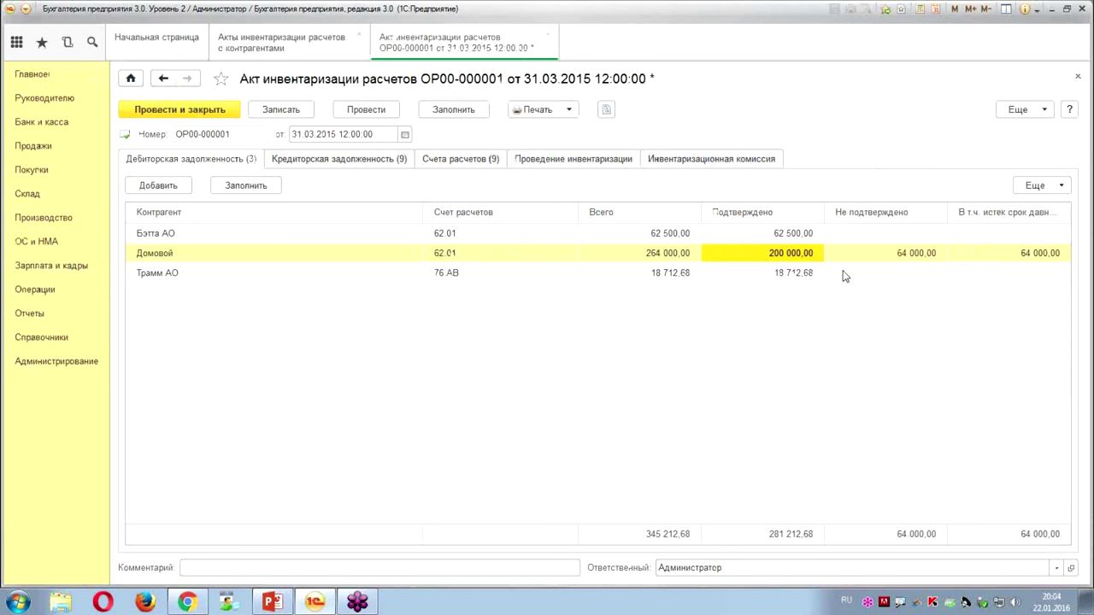
- Annotate the unconfirmed and expired-limitation amounts of the receivables in red and clear the marks
{"action": "key", "text": "ctrl+1"}
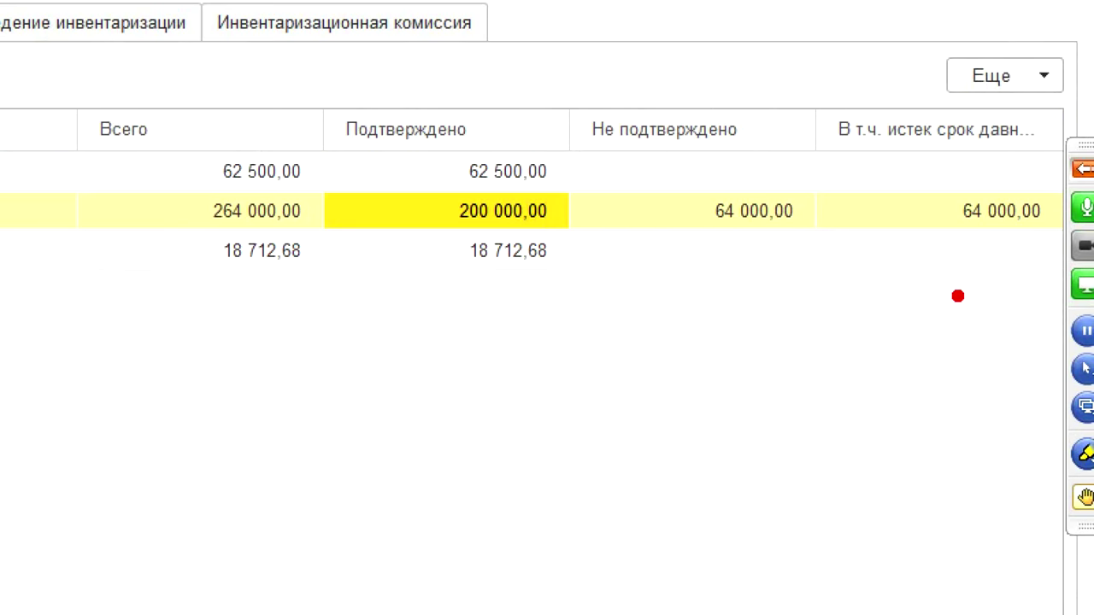
{"action": "left_click_drag", "start_coordinate": [651, 121], "coordinate": [571, 235]}
{"action": "left_click_drag", "start_coordinate": [589, 172], "coordinate": [839, 247]}
{"action": "mouse_move", "coordinate": [868, 118]}
{"action": "left_mouse_down"}
{"action": "mouse_move", "coordinate": [884, 177]}
{"action": "mouse_move", "coordinate": [1067, 247]}
{"action": "left_mouse_up"}
{"action": "key", "text": "Escape"}
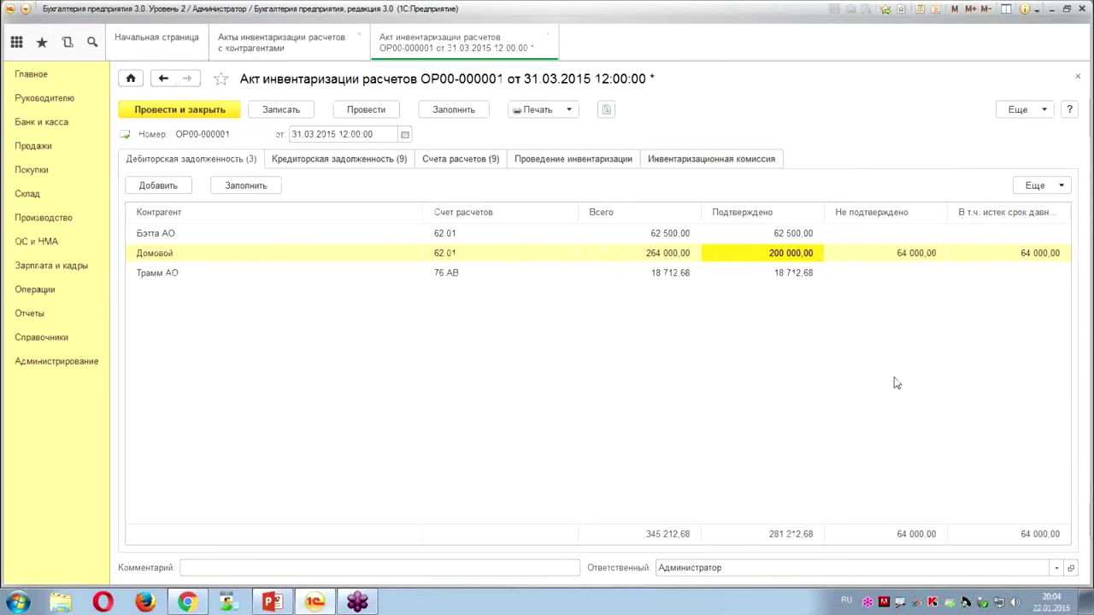
- Post the settlements inventory act and point out its available printed forms, ИНВ-17 and ИНВ-22, with red marks
{"action": "left_click", "coordinate": [383, 112]}
{"action": "left_click", "coordinate": [520, 109]}
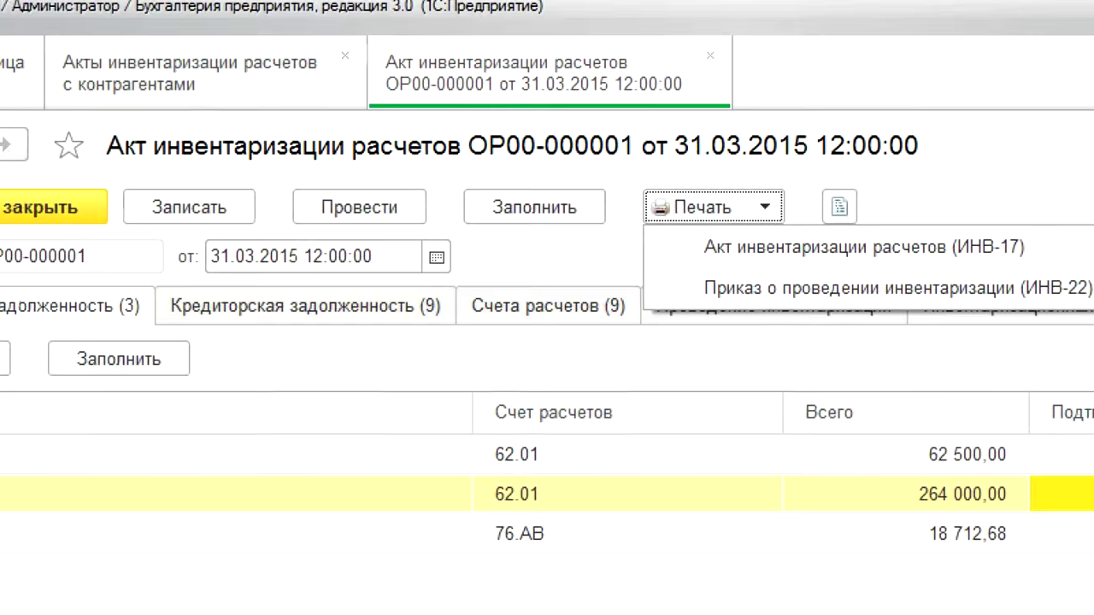
{"action": "mouse_move", "coordinate": [558, 278]}
{"action": "left_mouse_down"}
{"action": "mouse_move", "coordinate": [949, 280]}
{"action": "mouse_move", "coordinate": [996, 177]}
{"action": "mouse_move", "coordinate": [532, 150]}
{"action": "mouse_move", "coordinate": [517, 261]}
{"action": "mouse_move", "coordinate": [598, 272]}
{"action": "left_mouse_up"}
{"action": "left_click_drag", "start_coordinate": [759, 483], "coordinate": [717, 372]}
{"action": "left_click_drag", "start_coordinate": [753, 323], "coordinate": [807, 385]}
{"action": "left_click_drag", "start_coordinate": [940, 500], "coordinate": [919, 341]}
{"action": "left_click_drag", "start_coordinate": [889, 376], "coordinate": [961, 392]}
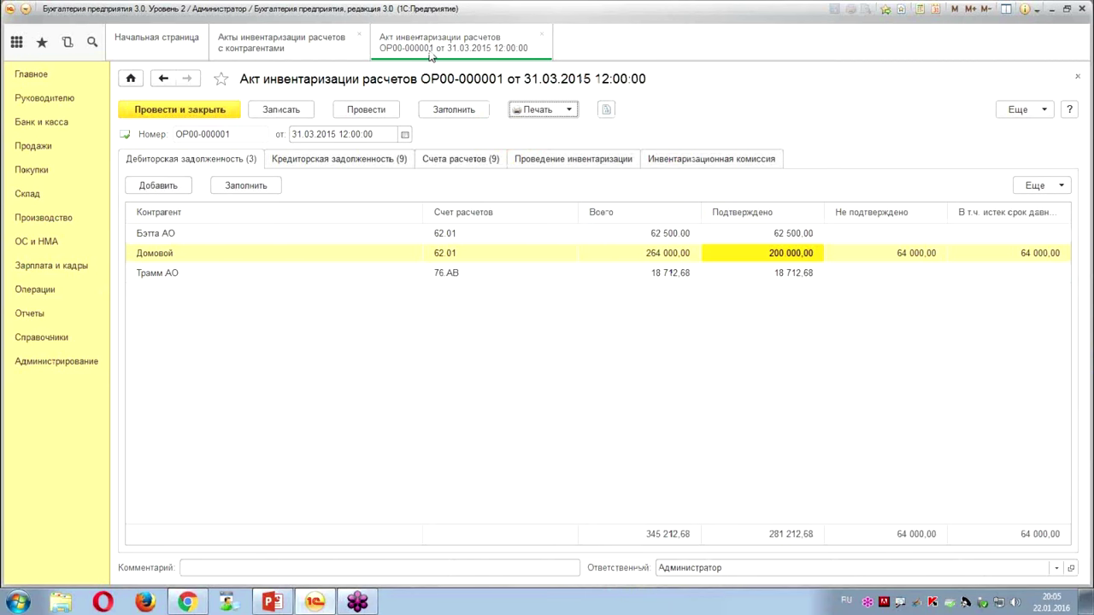
- Generate the ИНВ-17 printed form of the act, review its receivables, payables and commission signature sections, and close it
{"action": "left_click", "coordinate": [662, 225]}
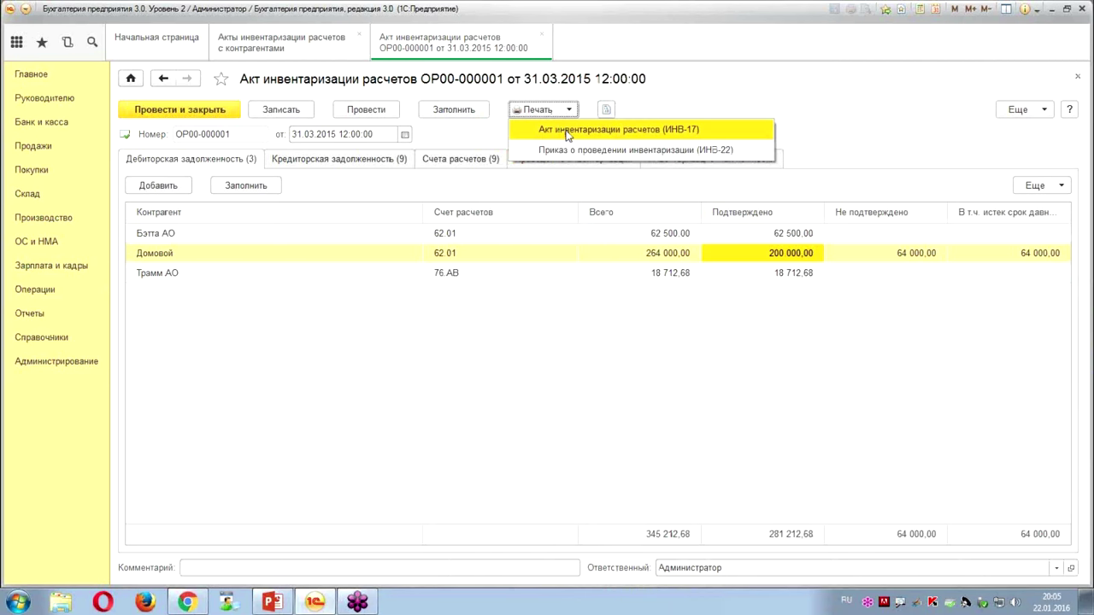
{"action": "left_click", "coordinate": [566, 132]}
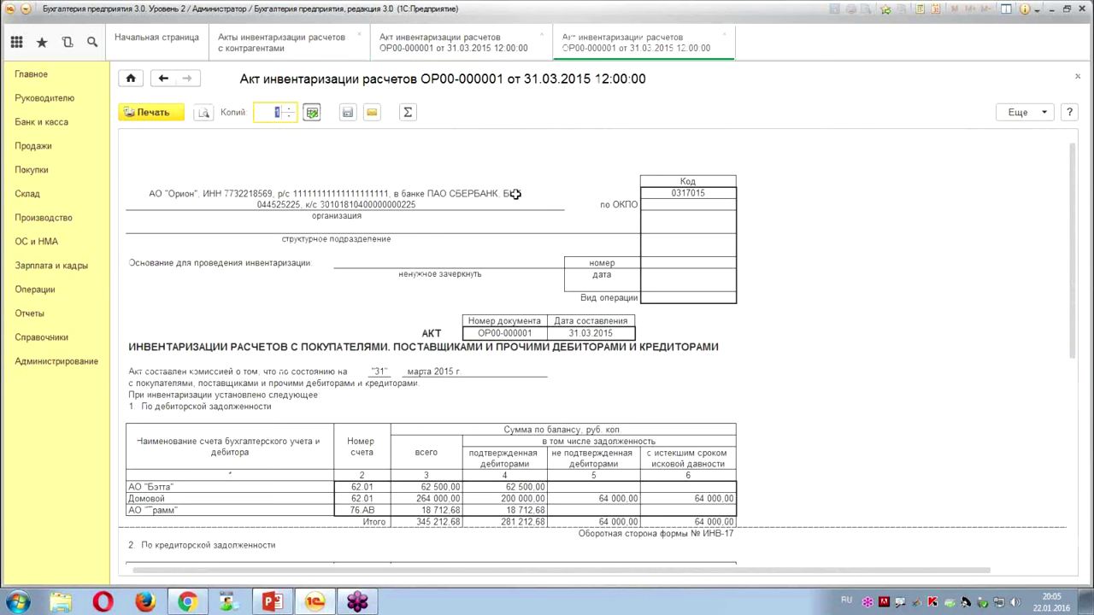
{"action": "left_click", "coordinate": [463, 288]}
{"action": "scroll", "coordinate": [450, 276], "scroll_direction": "down", "scroll_amount": 3}
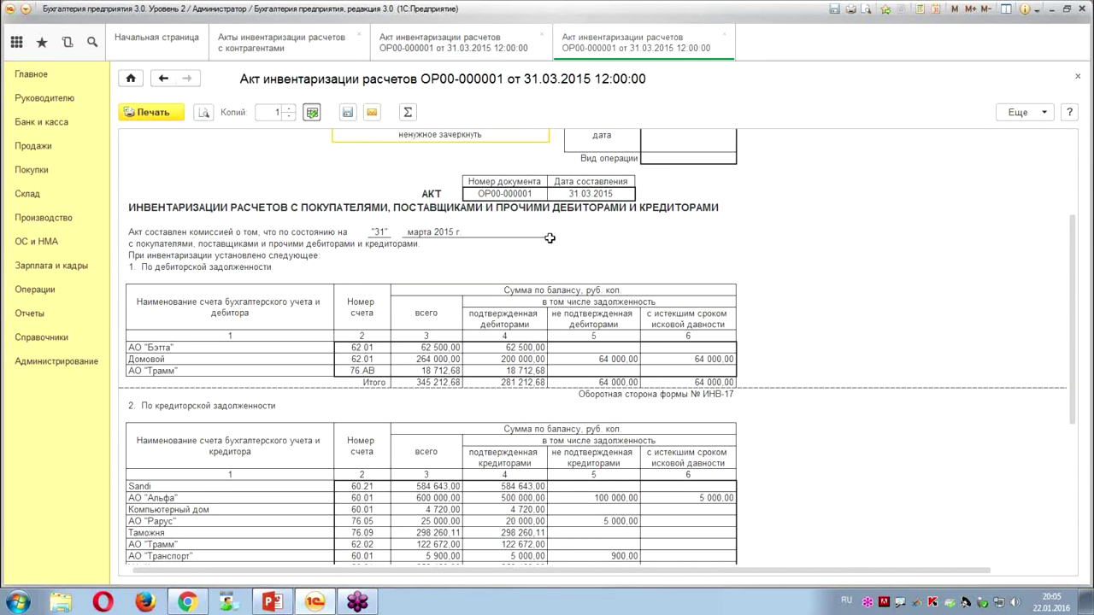
{"action": "scroll", "coordinate": [473, 239], "scroll_direction": "down", "scroll_amount": 1}
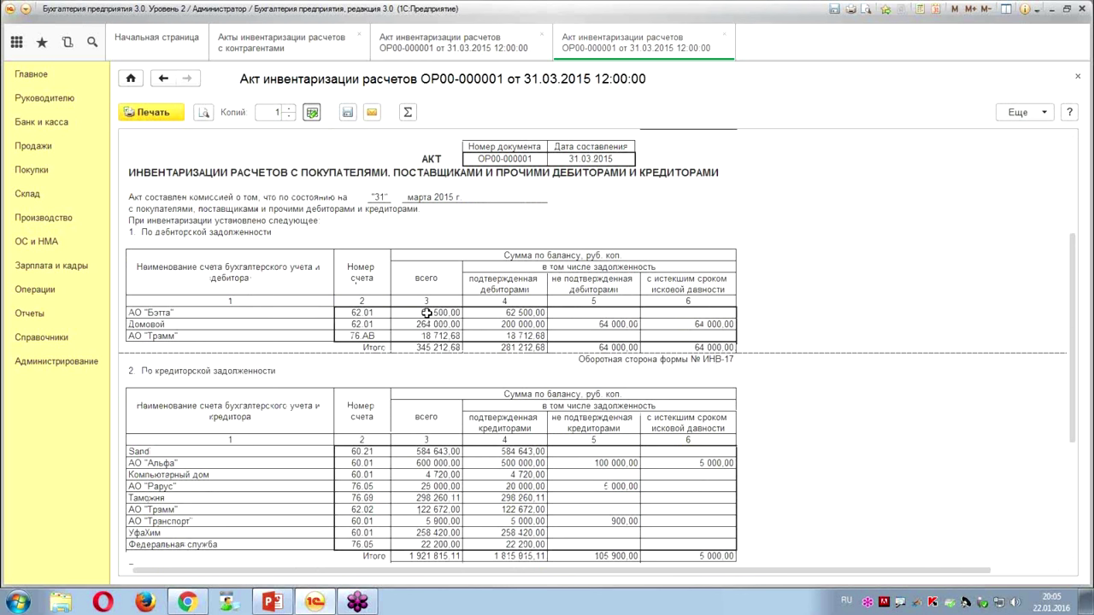
{"action": "scroll", "coordinate": [547, 294], "scroll_direction": "down", "scroll_amount": 2}
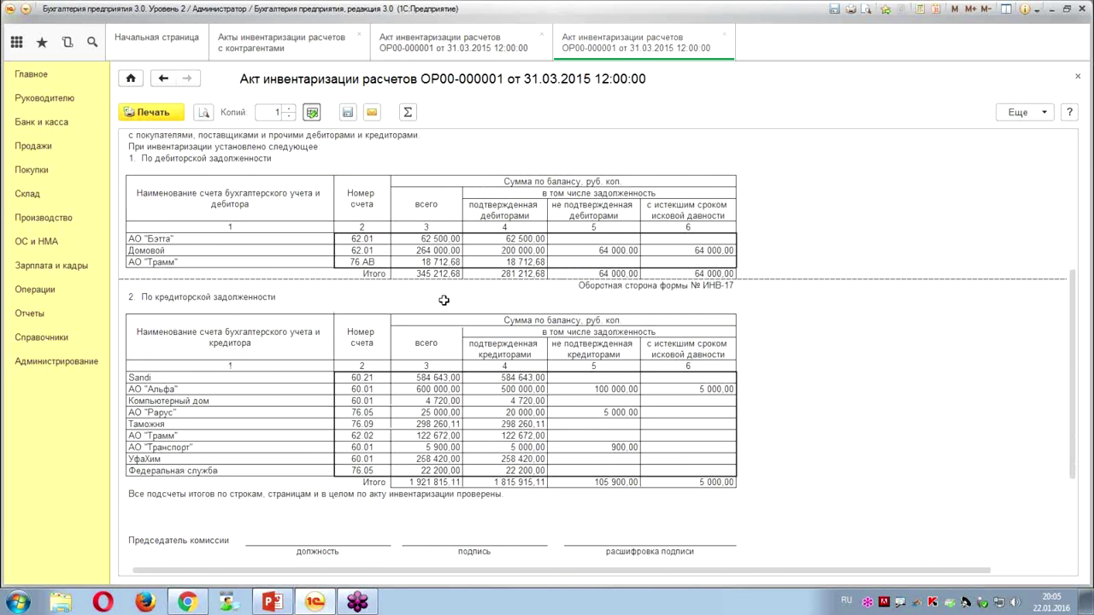
{"action": "scroll", "coordinate": [444, 300], "scroll_direction": "down", "scroll_amount": 2}
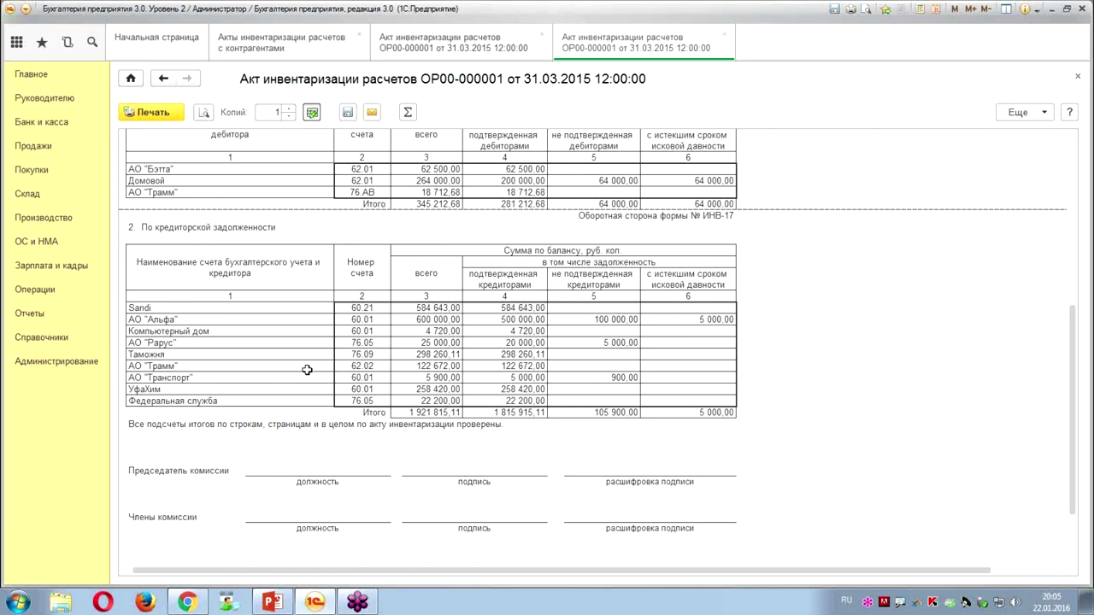
{"action": "scroll", "coordinate": [307, 370], "scroll_direction": "down", "scroll_amount": 3}
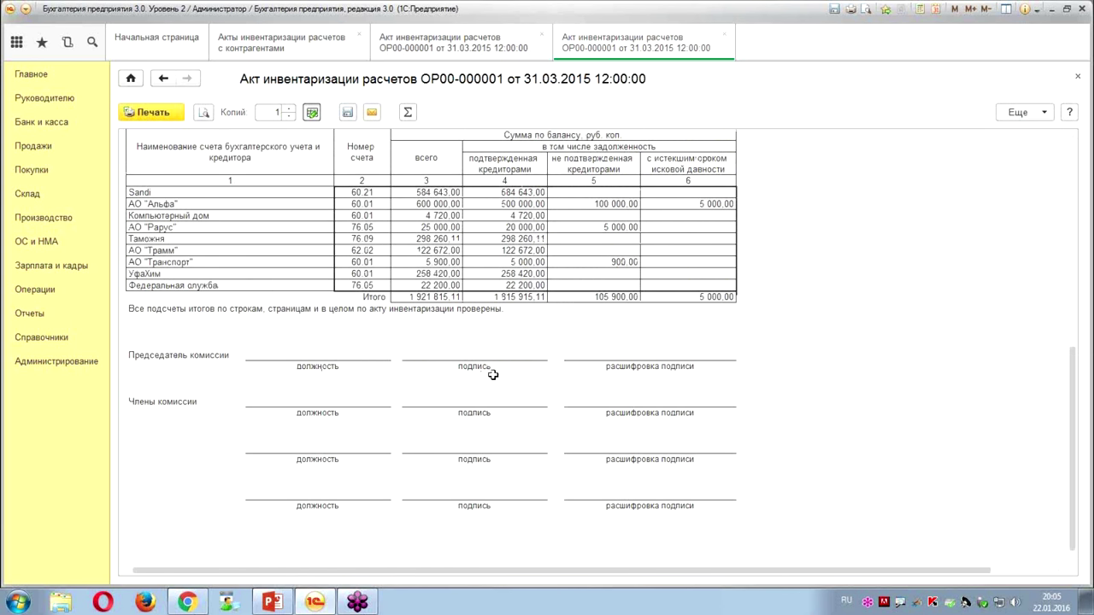
{"action": "scroll", "coordinate": [584, 449], "scroll_direction": "up", "scroll_amount": 10}
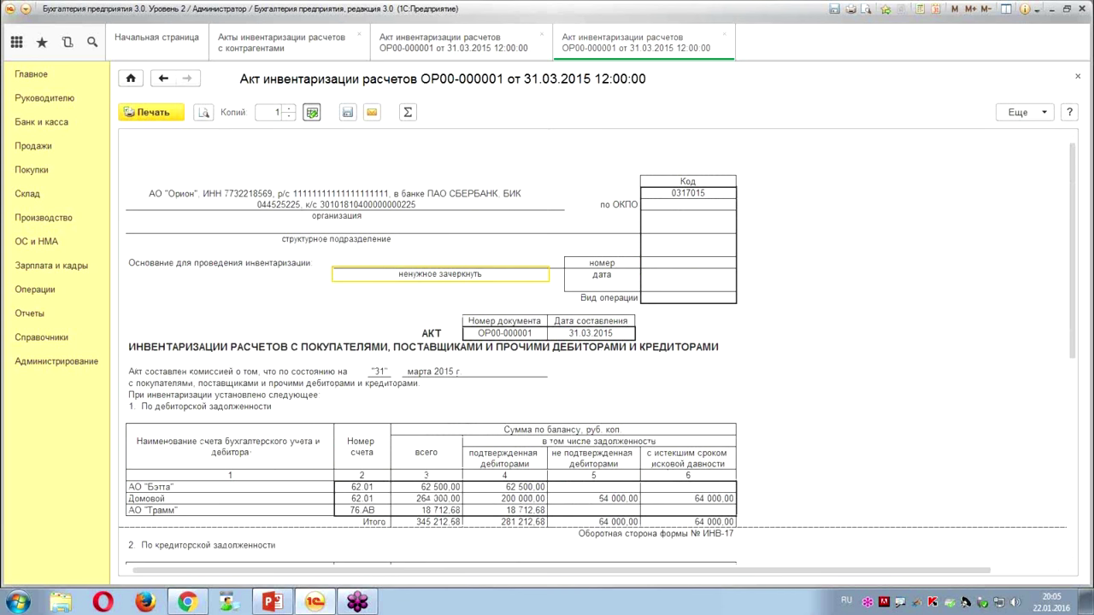
{"action": "left_click", "coordinate": [1076, 76]}
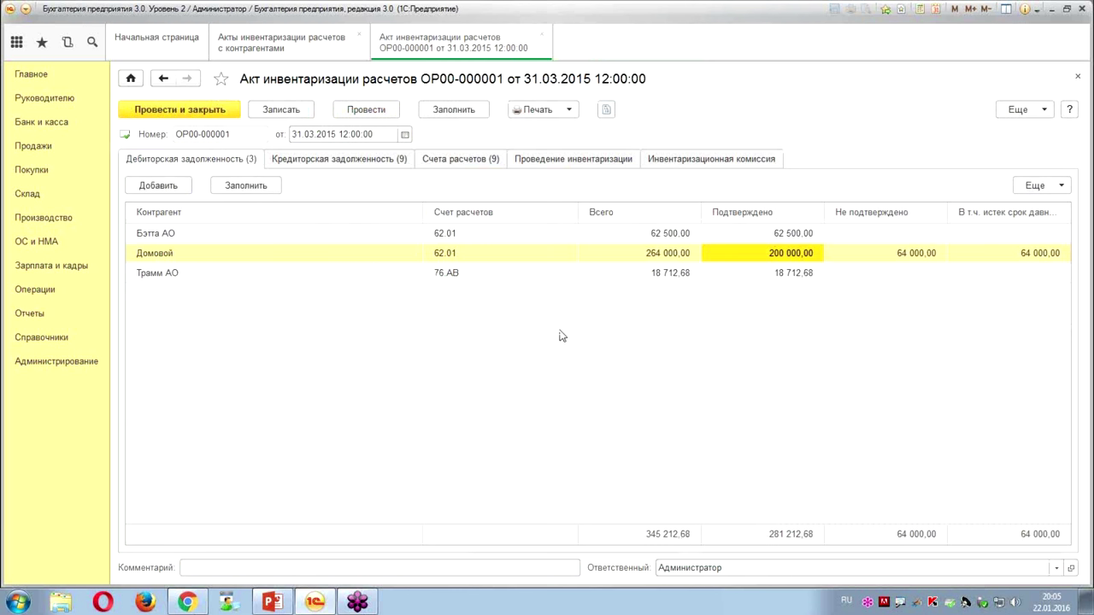
{"action": "left_click", "coordinate": [1024, 109]}
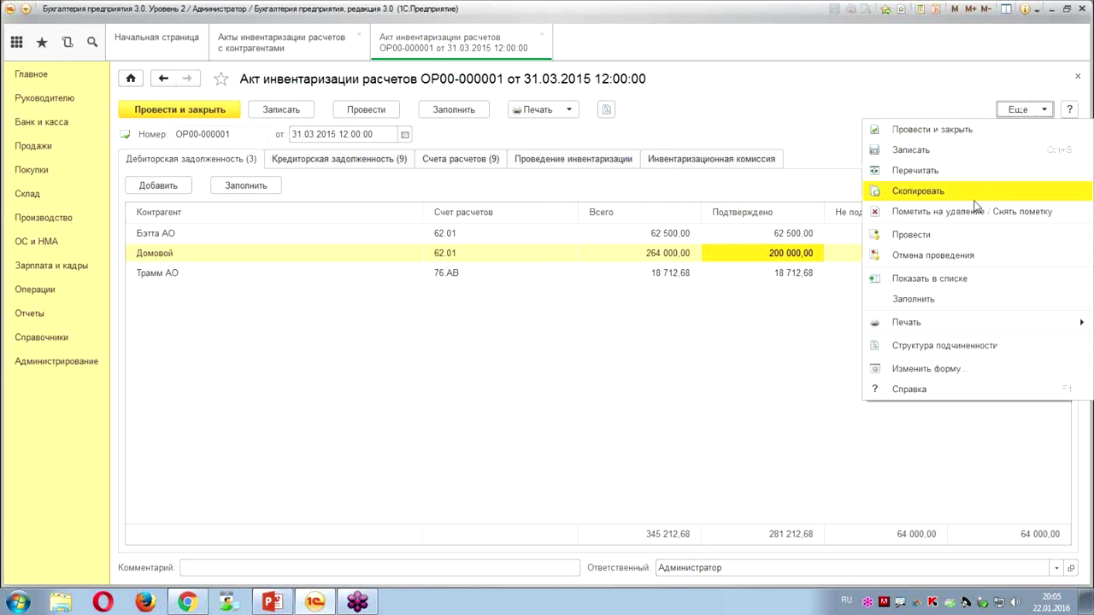
{"action": "left_click", "coordinate": [717, 403]}
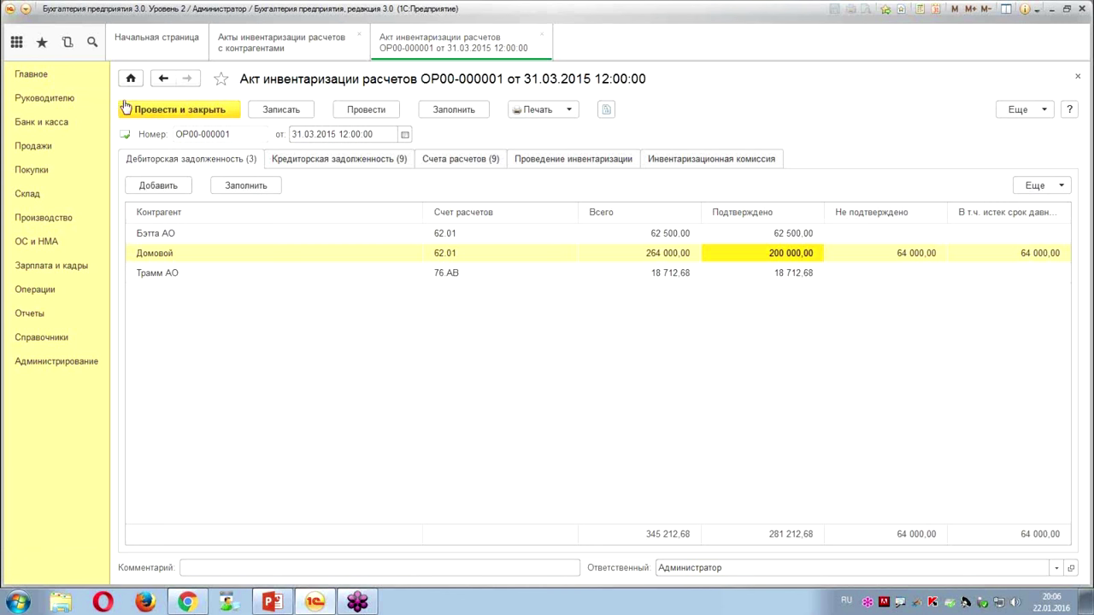
- Open the accounting policy effective from 01.01.2015 and show its settings for doubtful debt reserves
{"action": "left_click", "coordinate": [31, 76]}
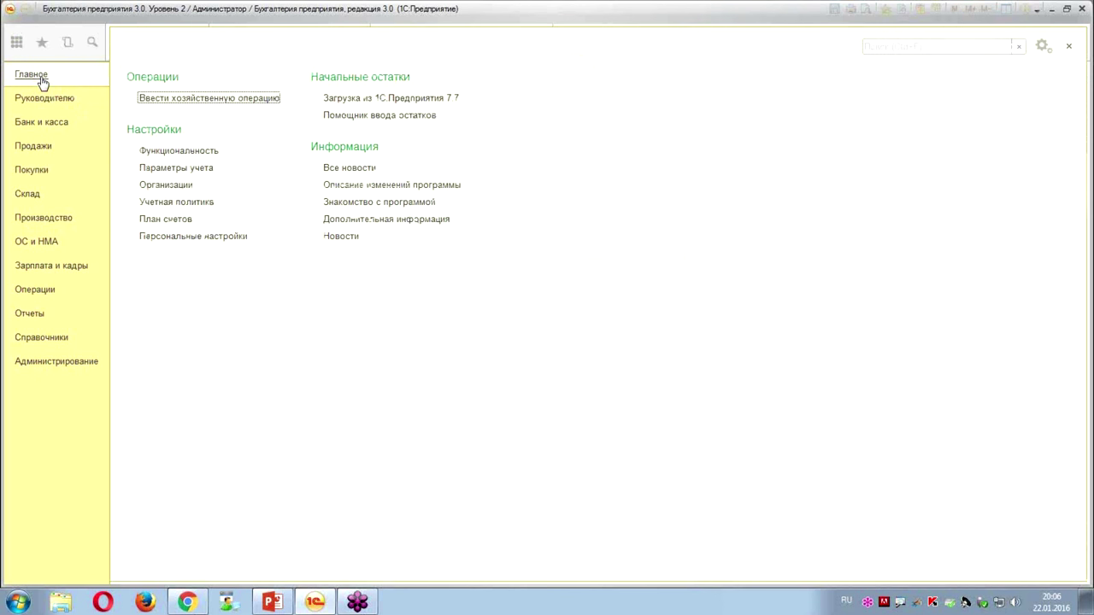
{"action": "left_click", "coordinate": [176, 203]}
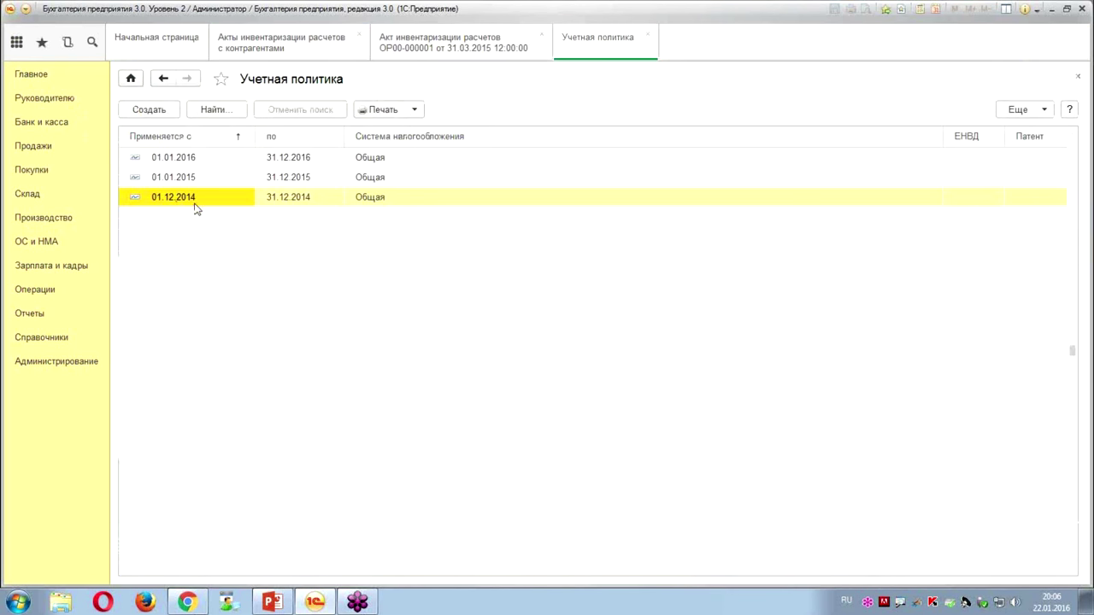
{"action": "double_click", "coordinate": [301, 179]}
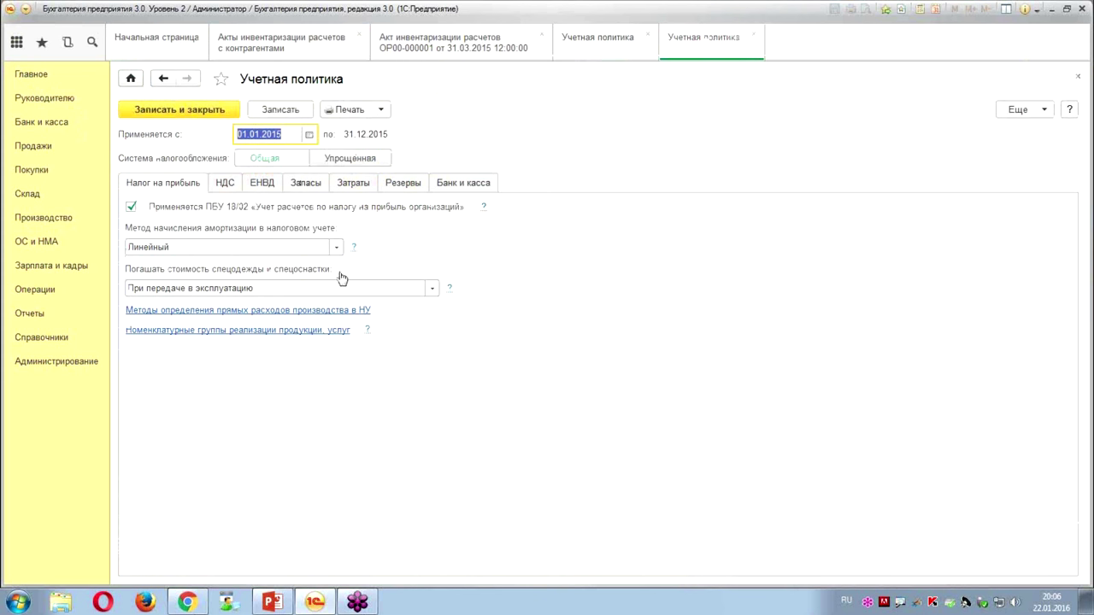
{"action": "left_click", "coordinate": [393, 186]}
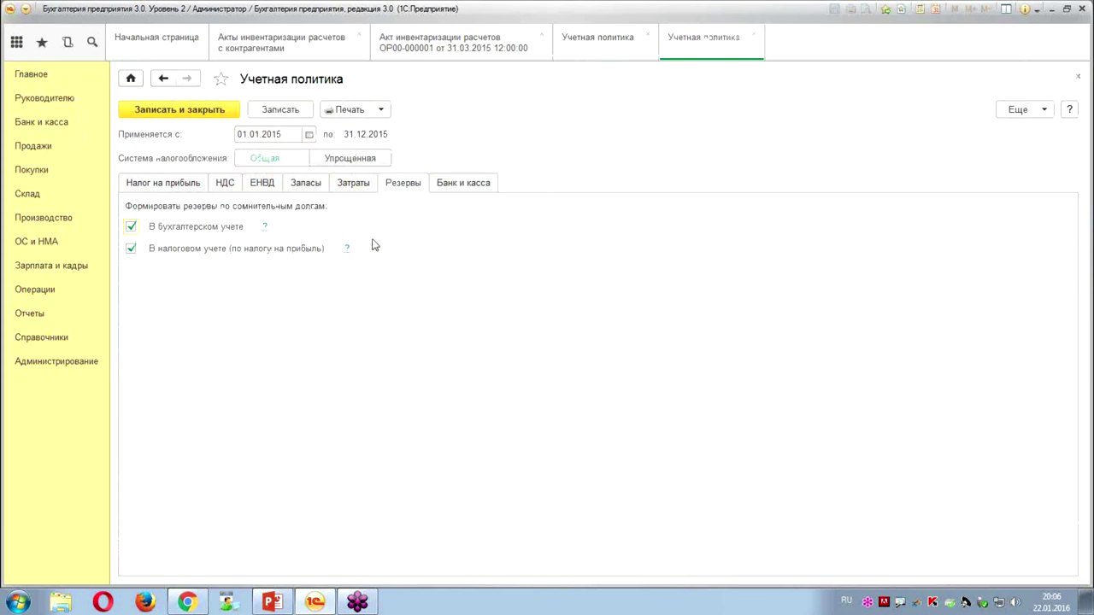